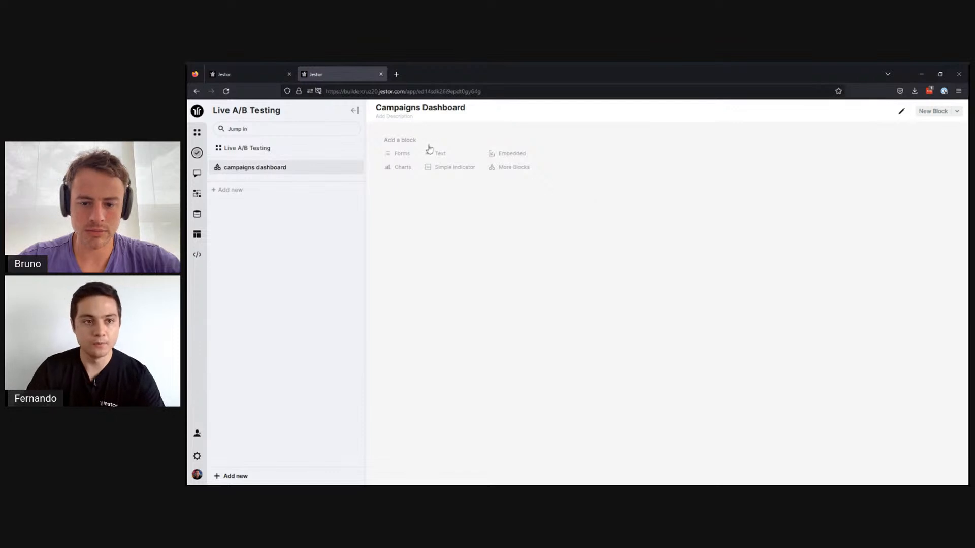
Review the finished A/B Tests for Marketing Campaigns example: its campaigns and tests a/b tables, and the dashboard's Gantt timeline at full width.
left_click(252, 74)
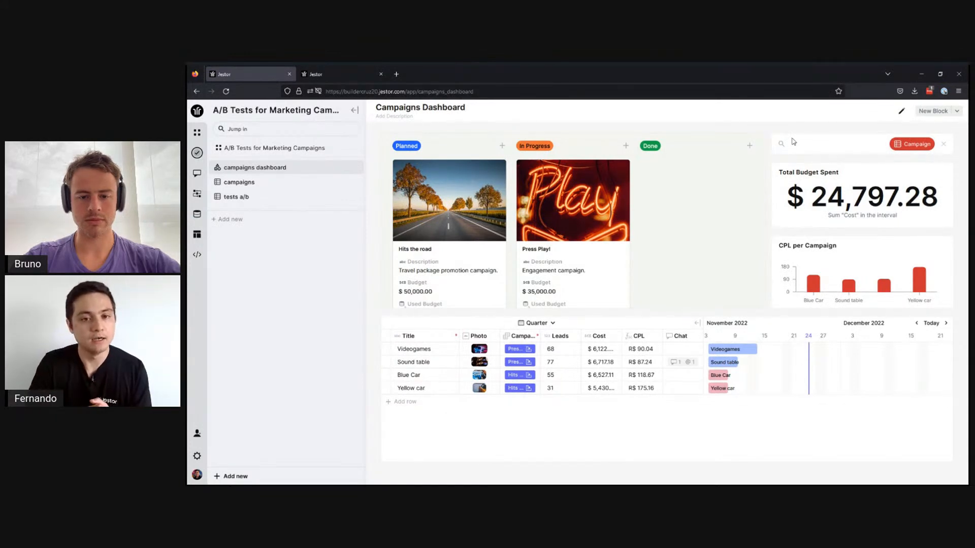
left_click(249, 186)
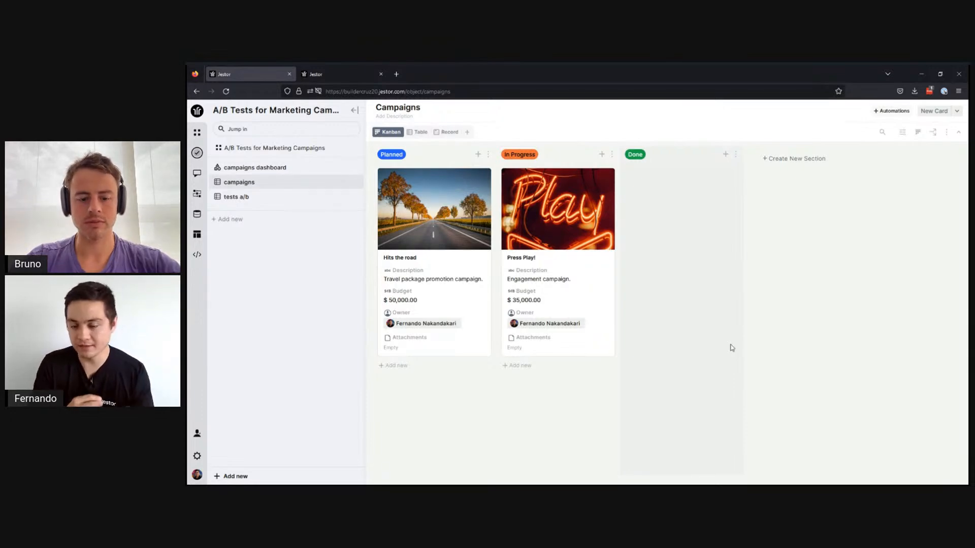
left_click(239, 198)
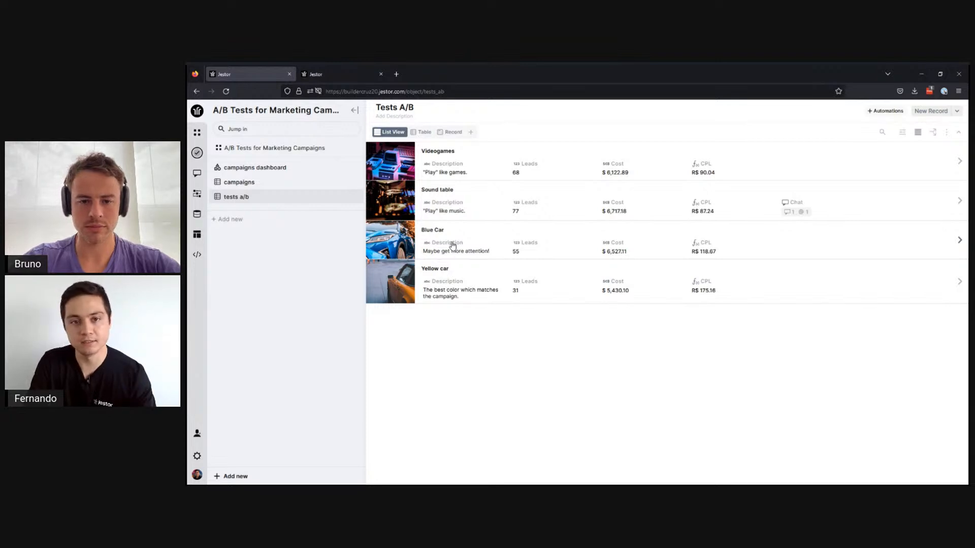
left_click(256, 171)
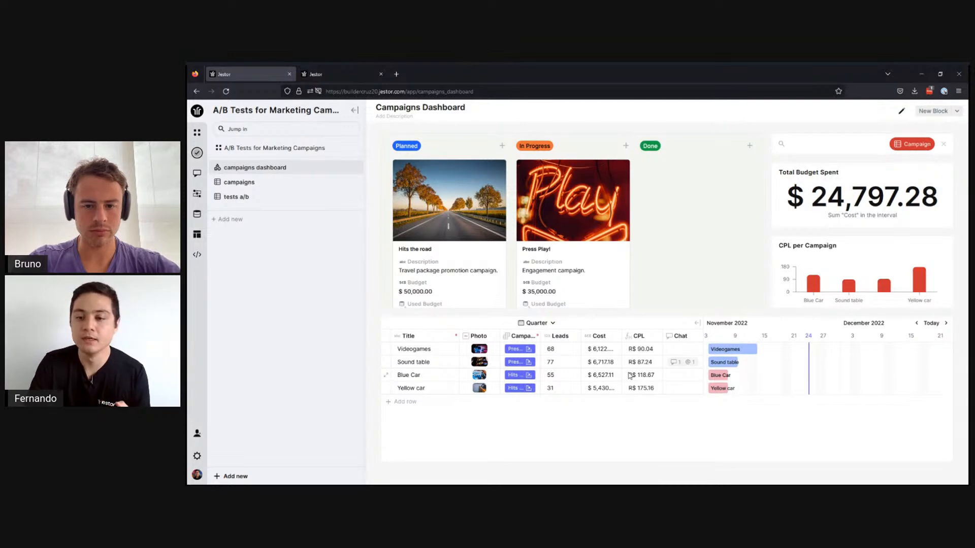
left_click(697, 324)
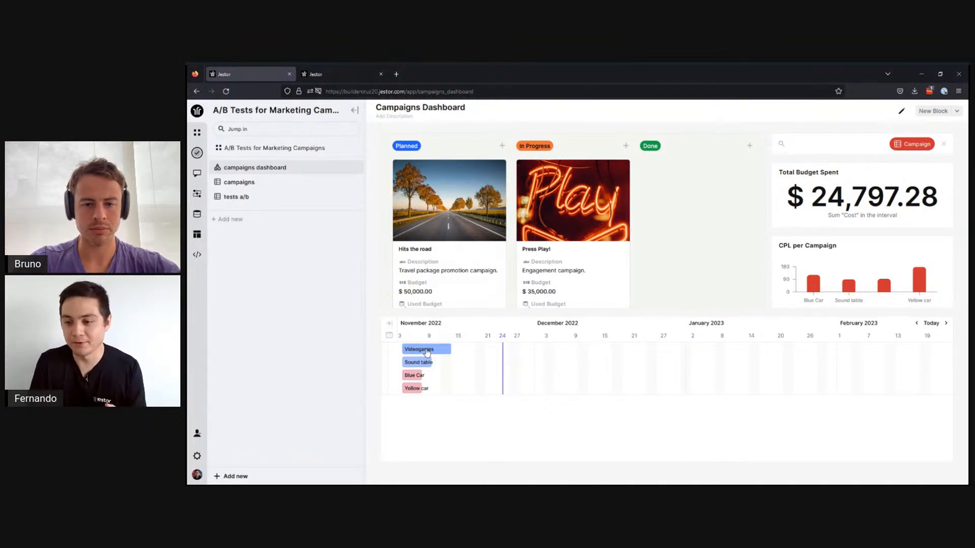
left_click(389, 324)
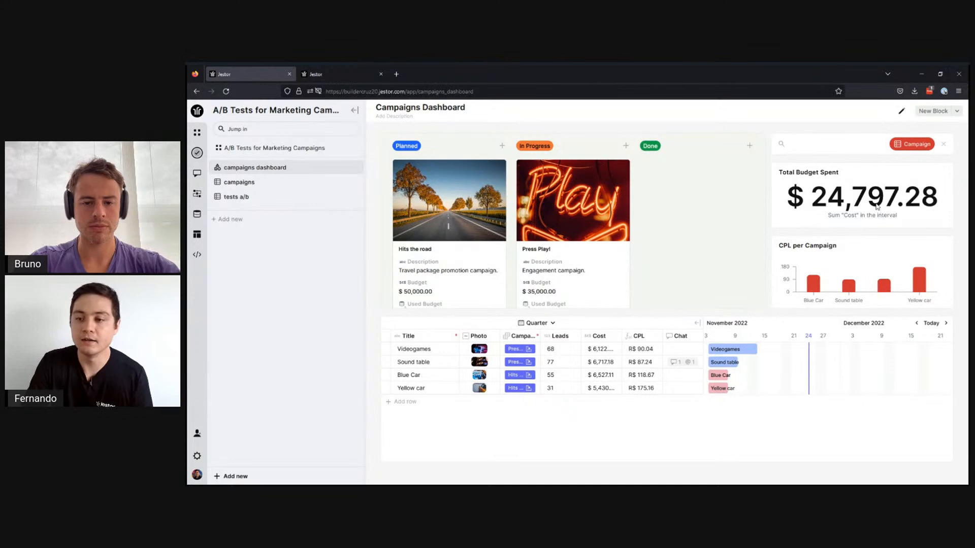
Filter the example campaigns dashboard by the Press Play! campaign.
mouse_move(877, 272)
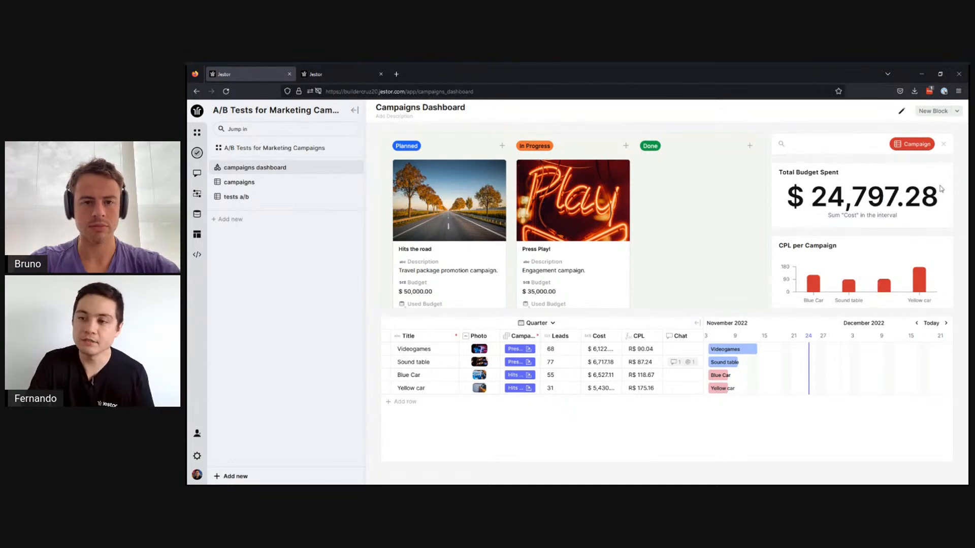
left_click(916, 145)
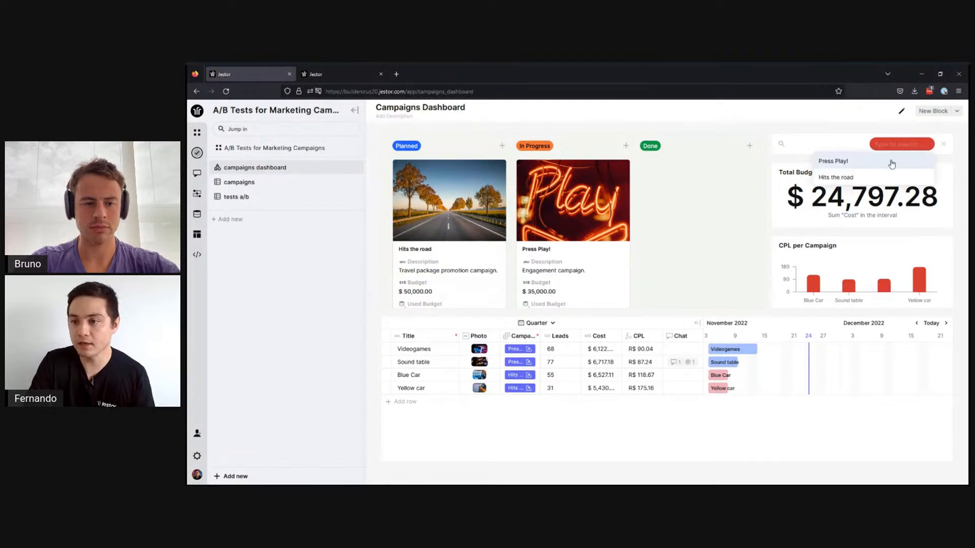
left_click(887, 161)
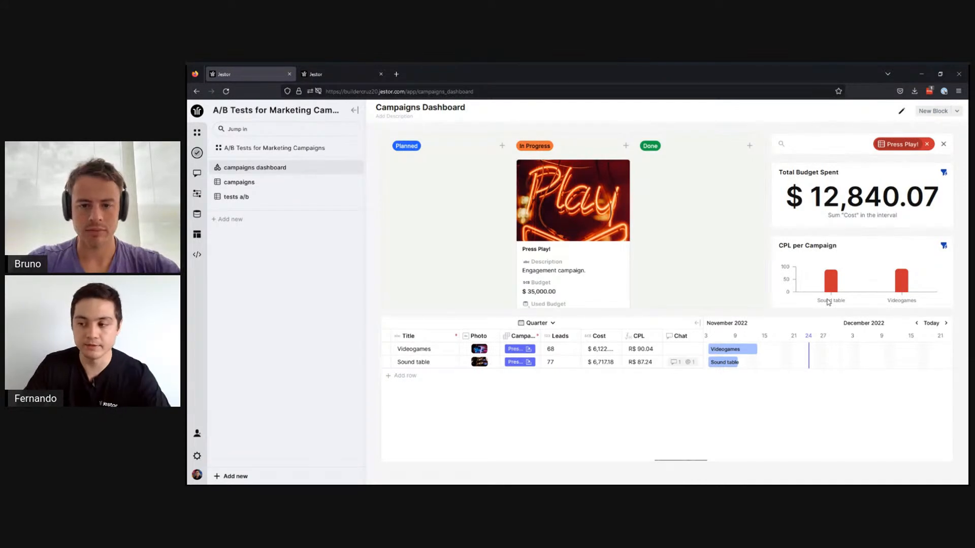
Check the item types that can be added to Live A/B Testing and view the example's campaigns board for reference.
left_click(341, 80)
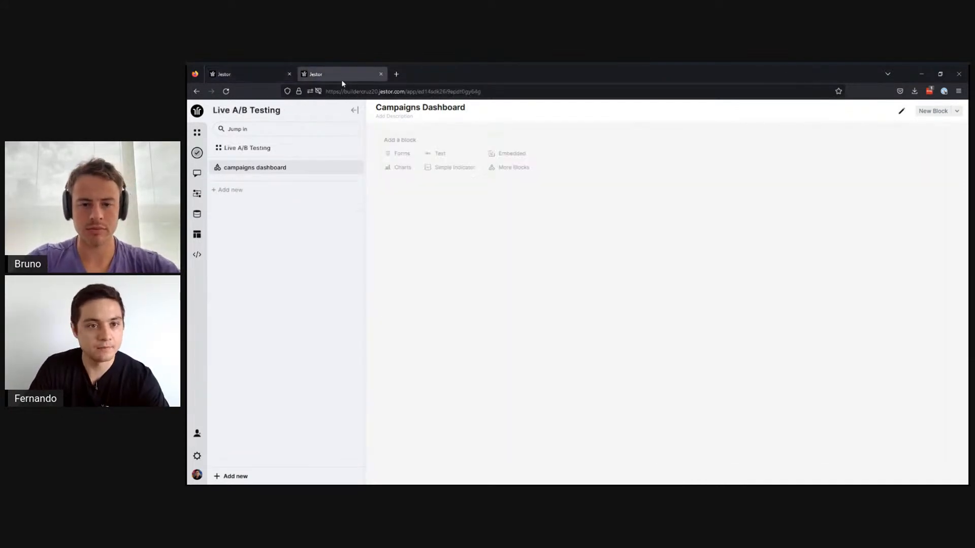
left_click(277, 76)
left_click(322, 77)
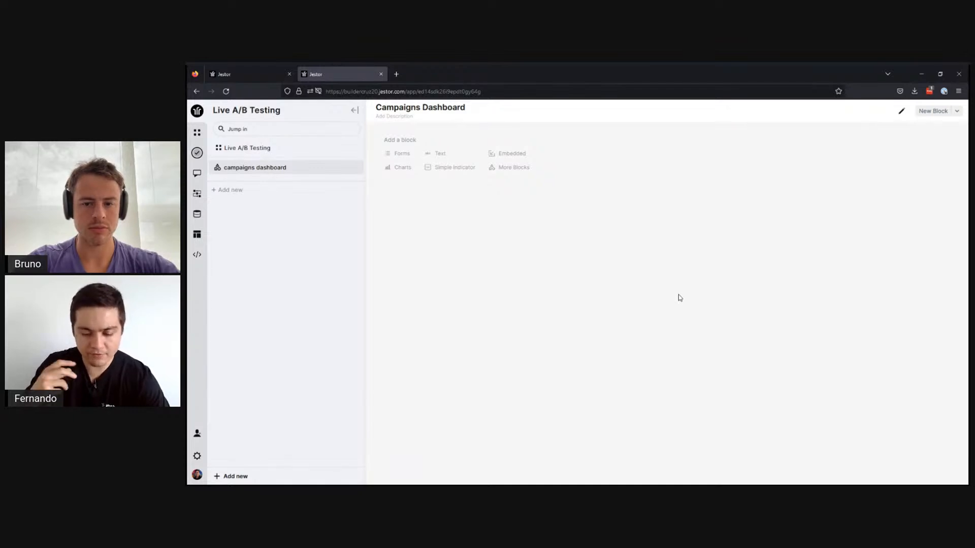
left_click(233, 196)
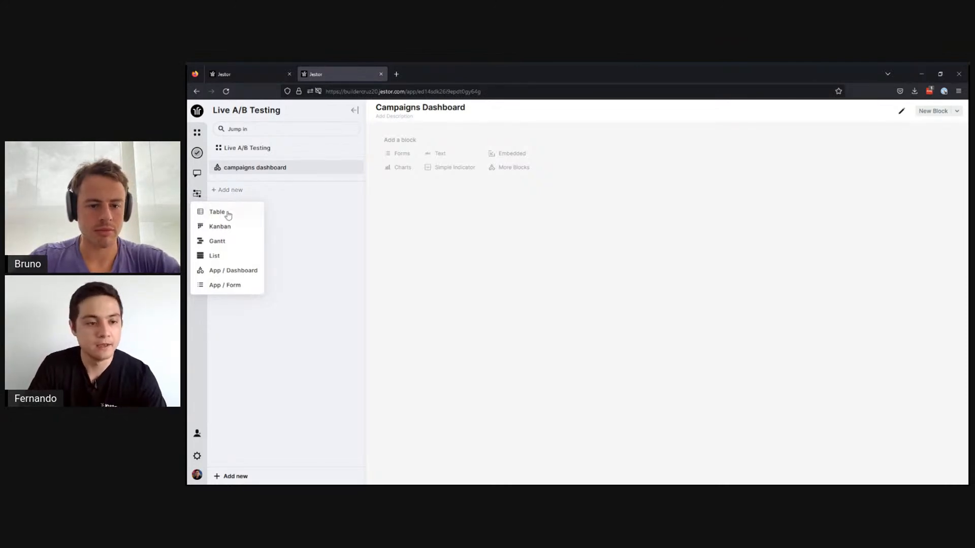
left_click(231, 79)
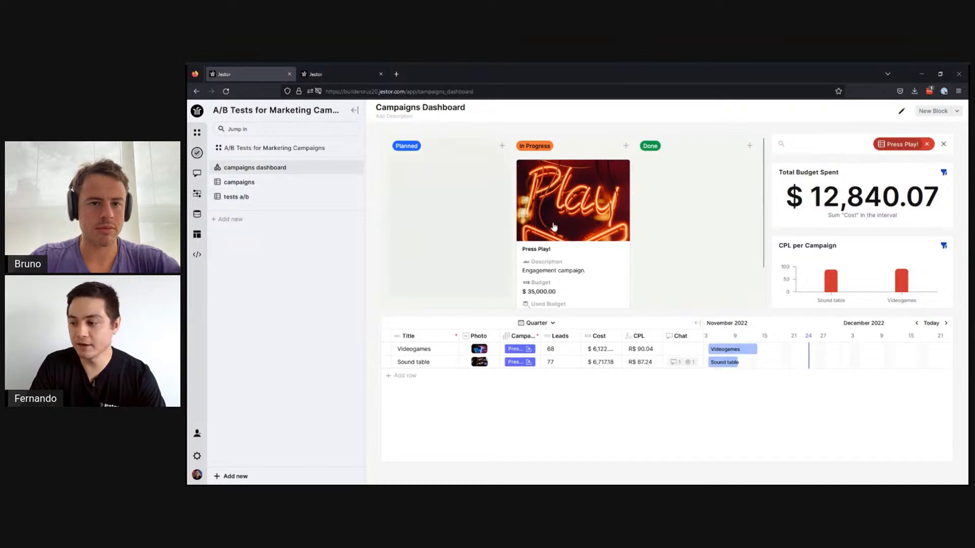
left_click(247, 183)
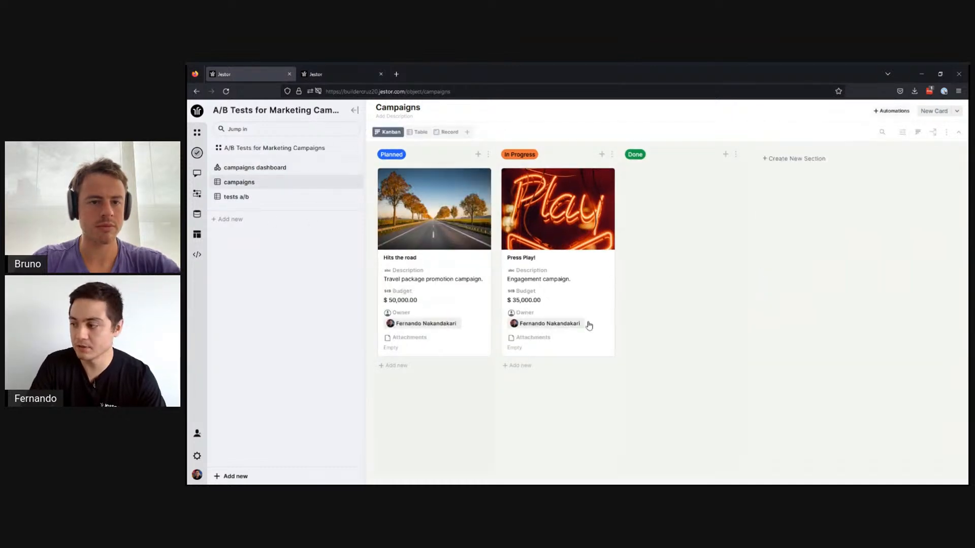
Return to the Live A/B Testing project and add a new Kanban to it.
key("ctrl+Tab")
left_click(249, 189)
left_click(231, 191)
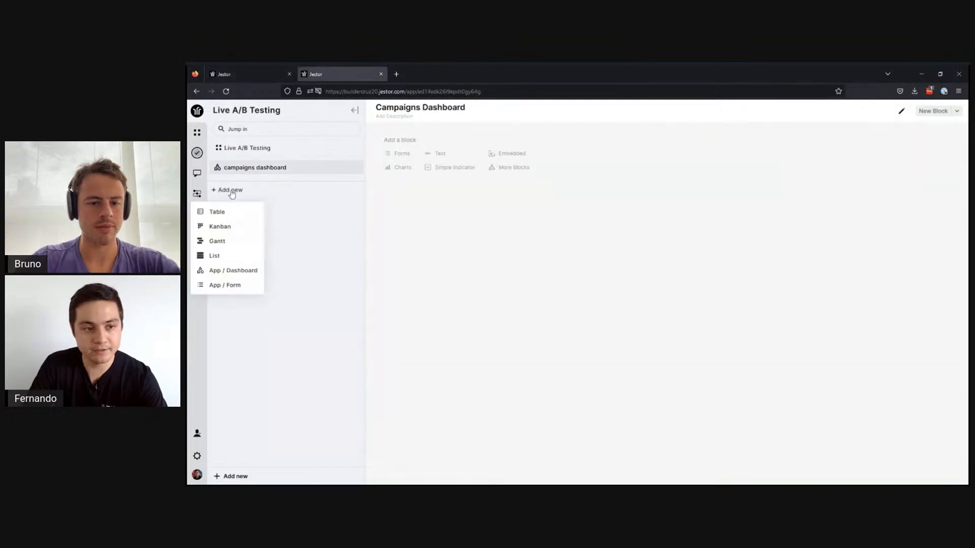
left_click(225, 229)
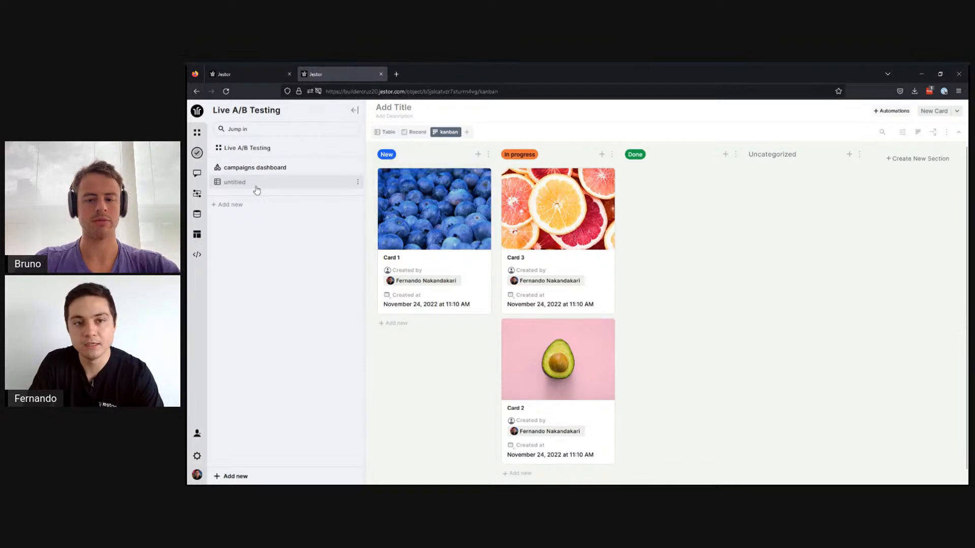
Title the new Kanban "Campaign Live".
left_click(393, 108)
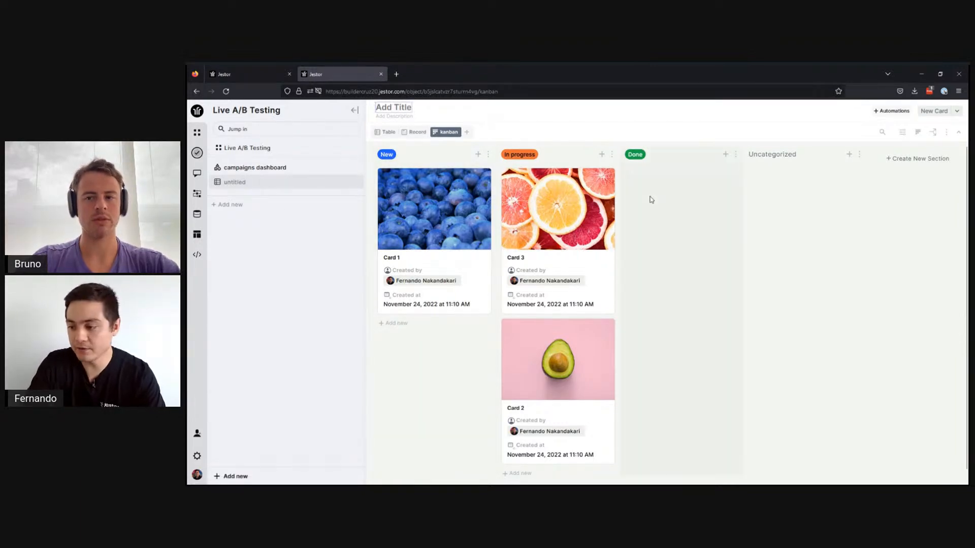
type("Cam")
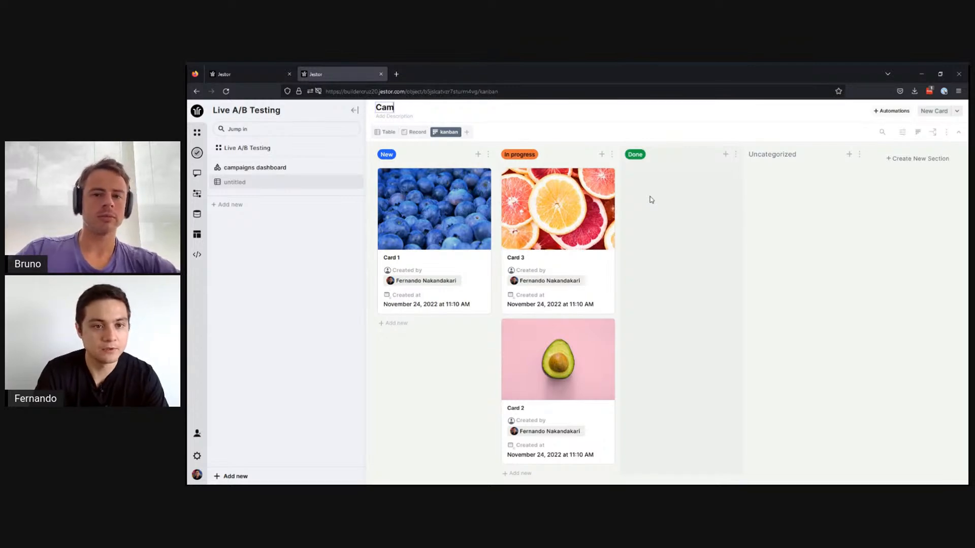
type("paign Live")
left_click(839, 275)
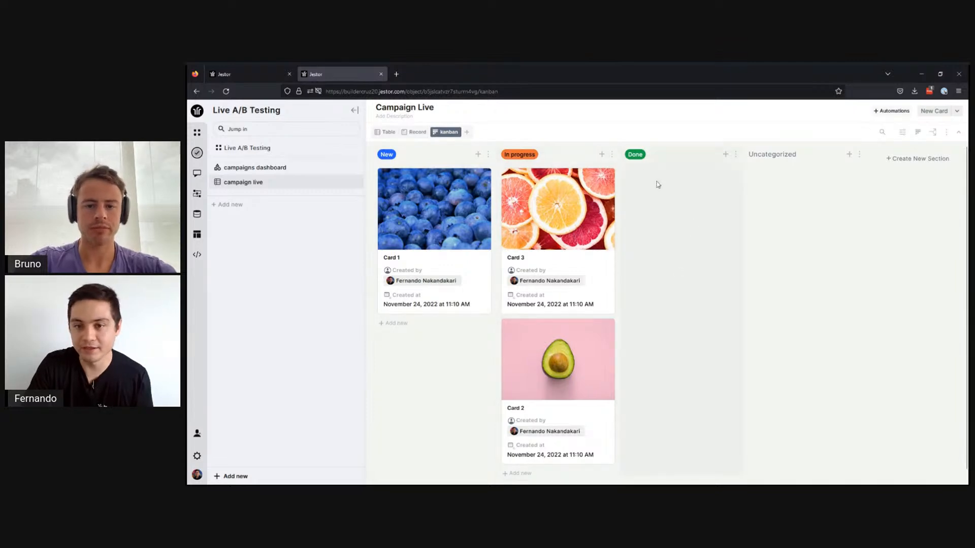
Move the Picture field below Created by in the kanban view's card fields and save the view.
left_click(917, 132)
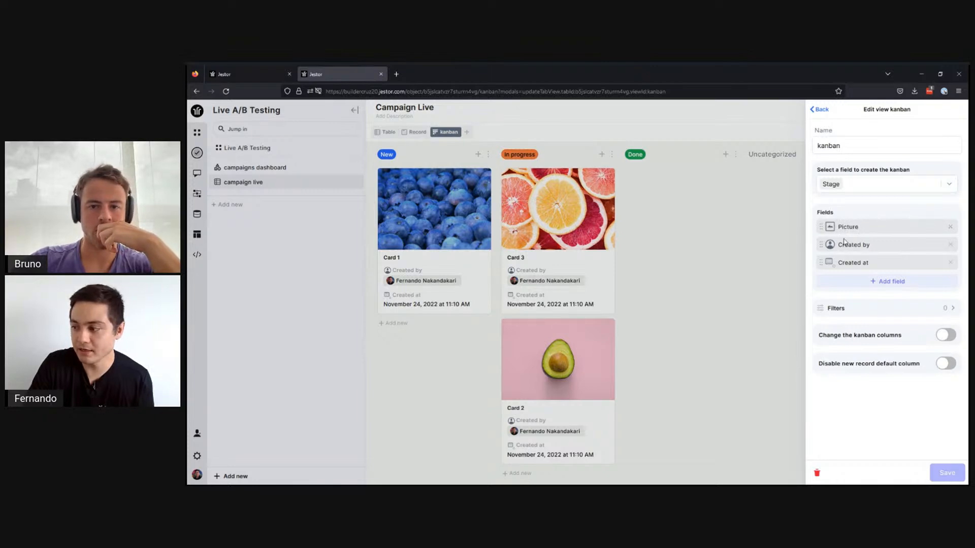
left_click(707, 307)
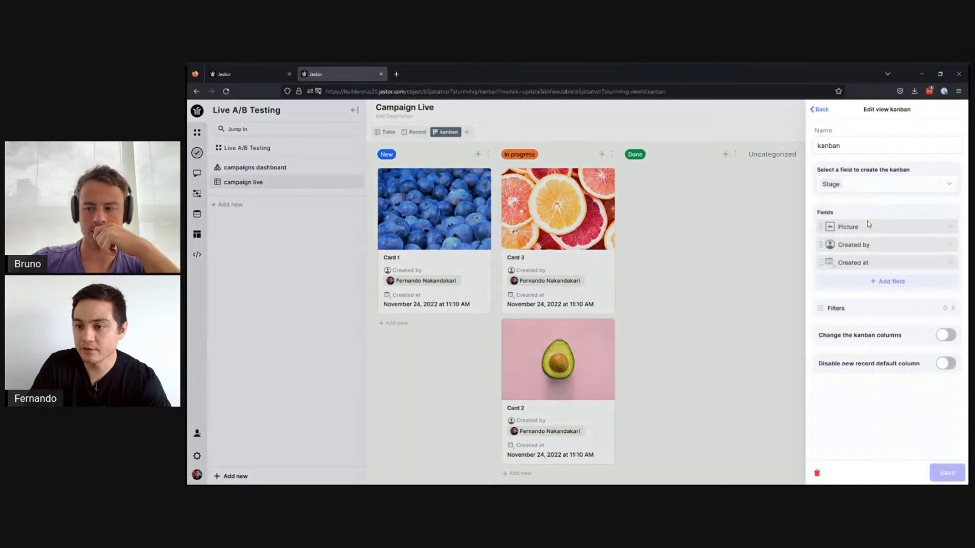
left_click_drag(869, 228, 868, 252)
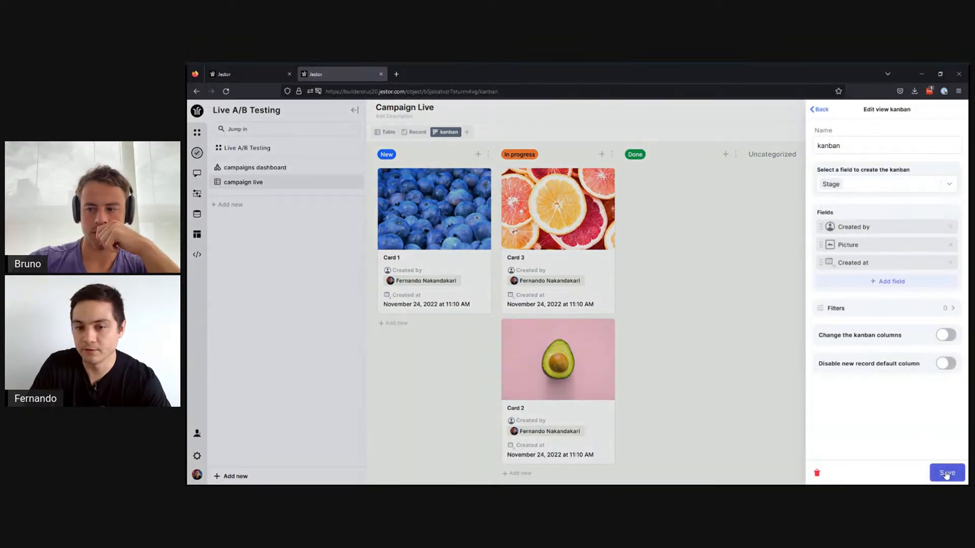
left_click(946, 472)
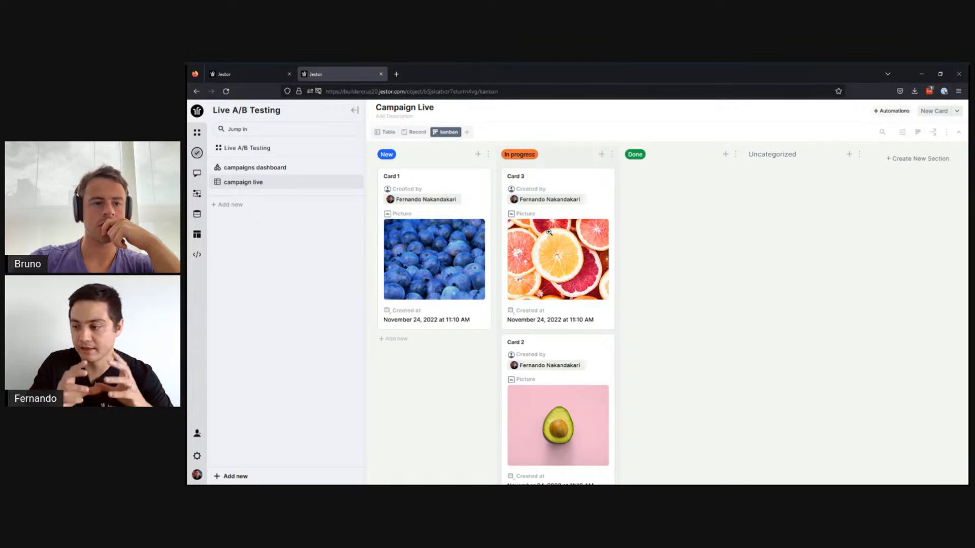
Move the Picture field back above Created by in the kanban view's card fields and save the view.
left_click(917, 133)
left_click_drag(870, 245, 871, 221)
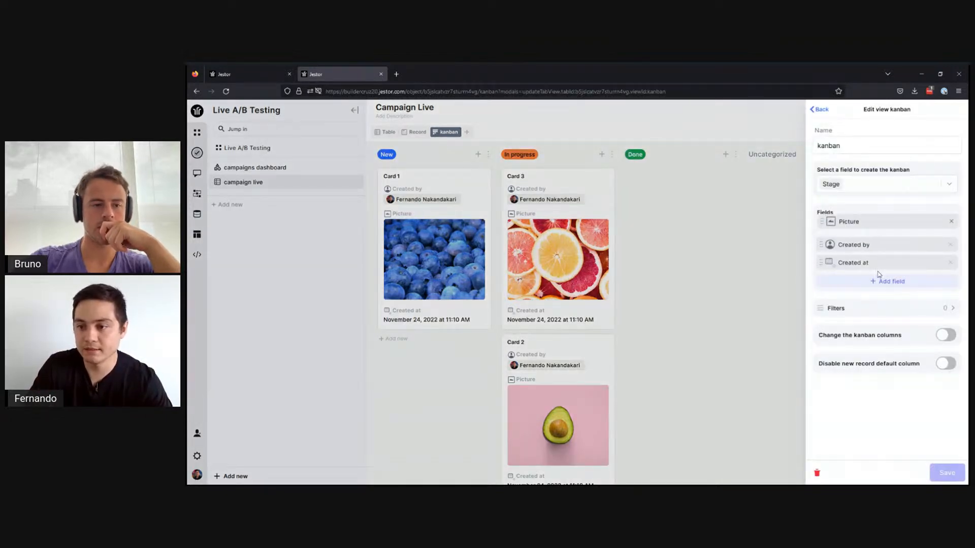
left_click(943, 476)
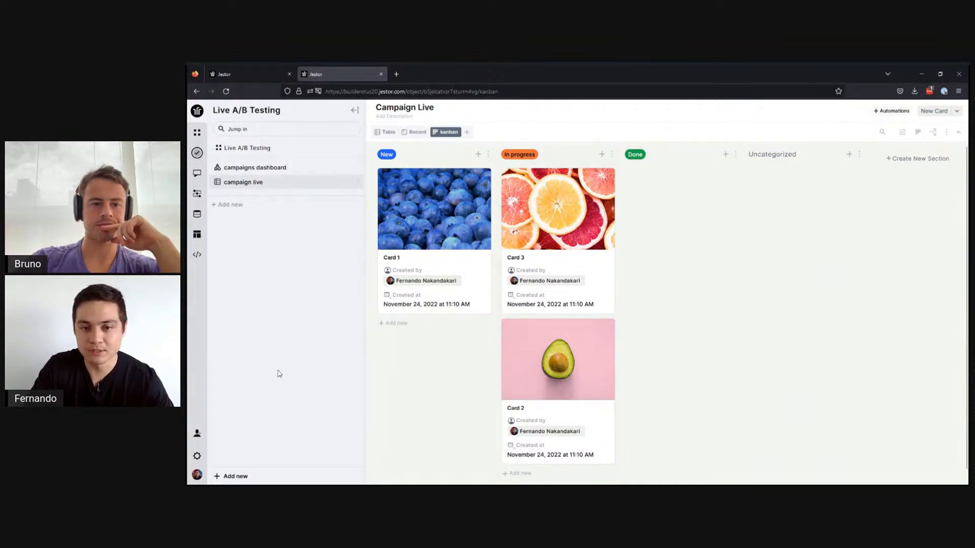
Examine the columns of the example campaigns in their Table view.
left_click(228, 204)
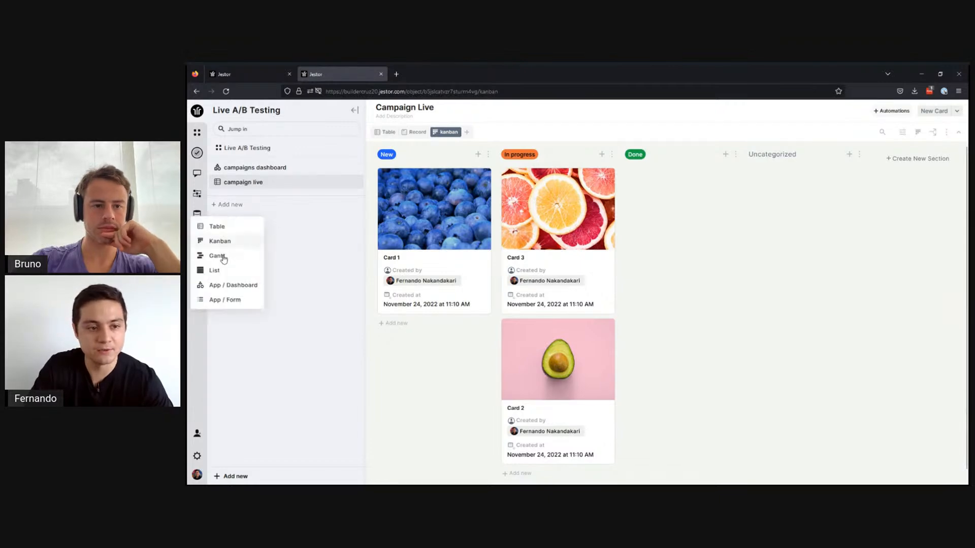
left_click(244, 75)
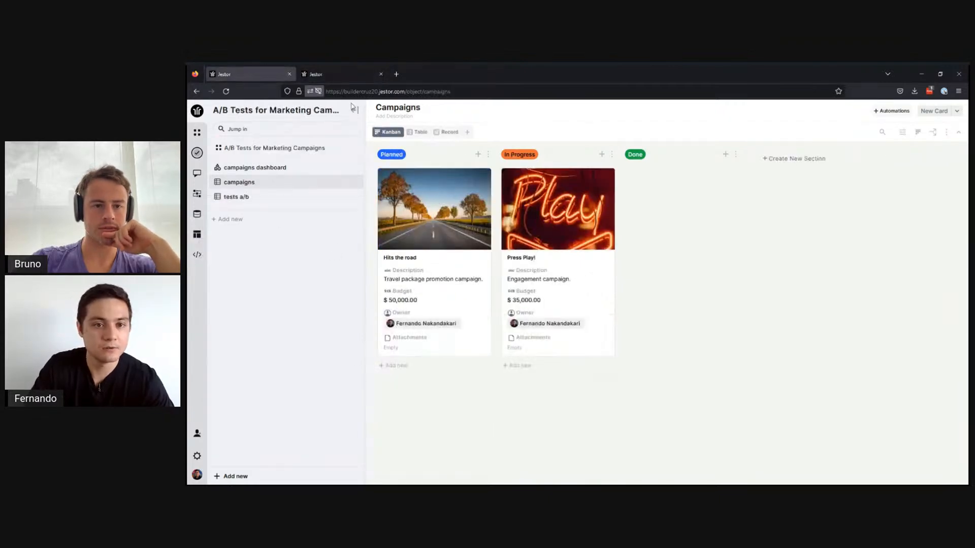
left_click(421, 132)
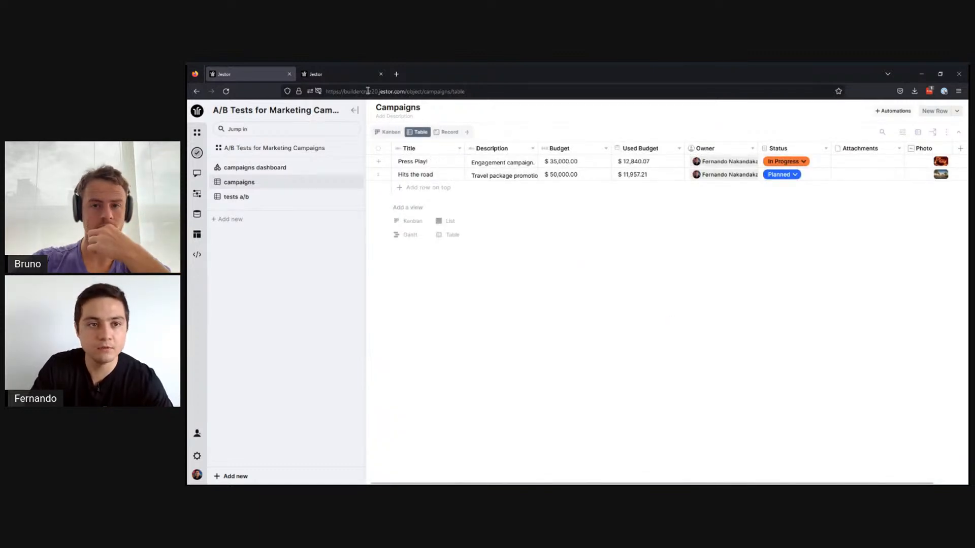
Show Campaign Live in its Table view and rename the Record ID field to "Title".
key("ctrl+Tab")
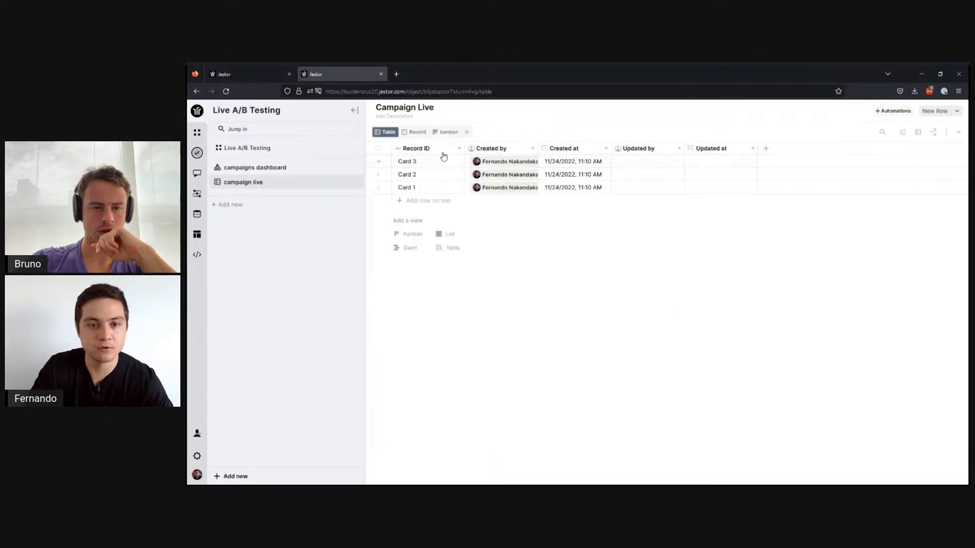
left_click(459, 148)
left_click(427, 193)
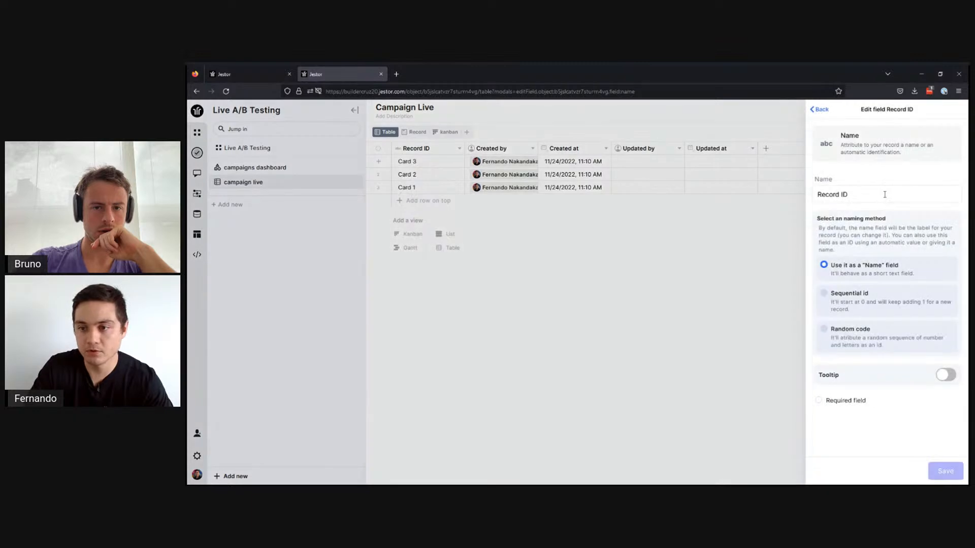
left_click(885, 194)
type("Title")
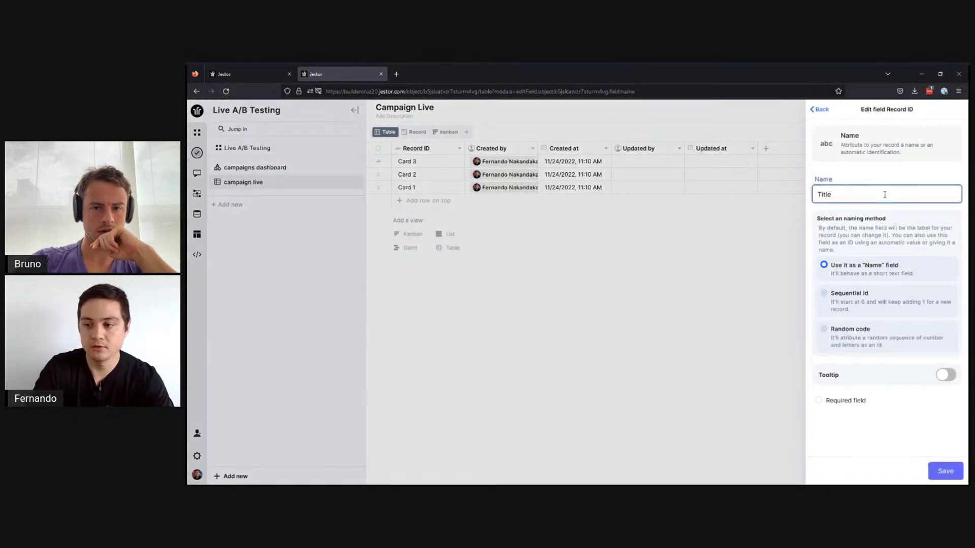
left_click(945, 471)
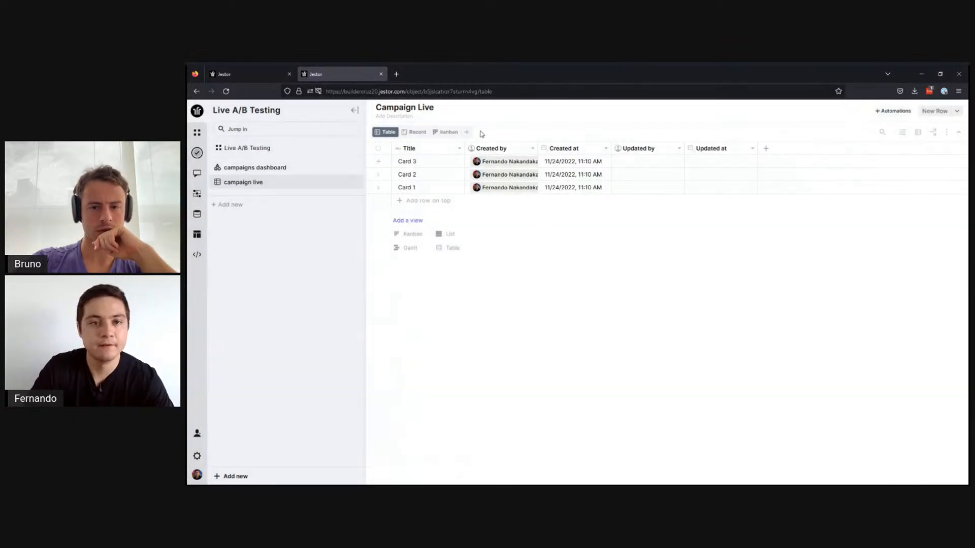
Add a Text field named "Description" in Rich text format to the Campaign Live table.
left_click(765, 149)
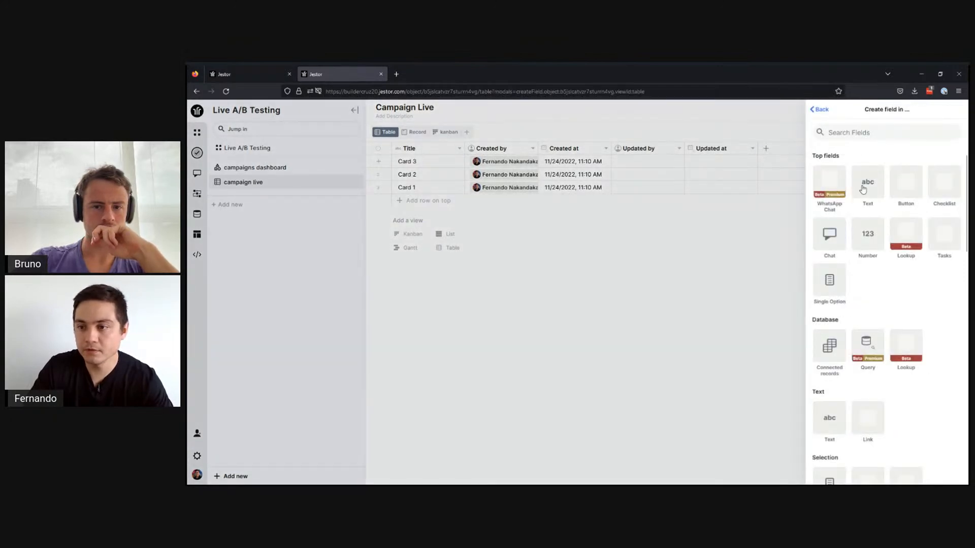
left_click(863, 189)
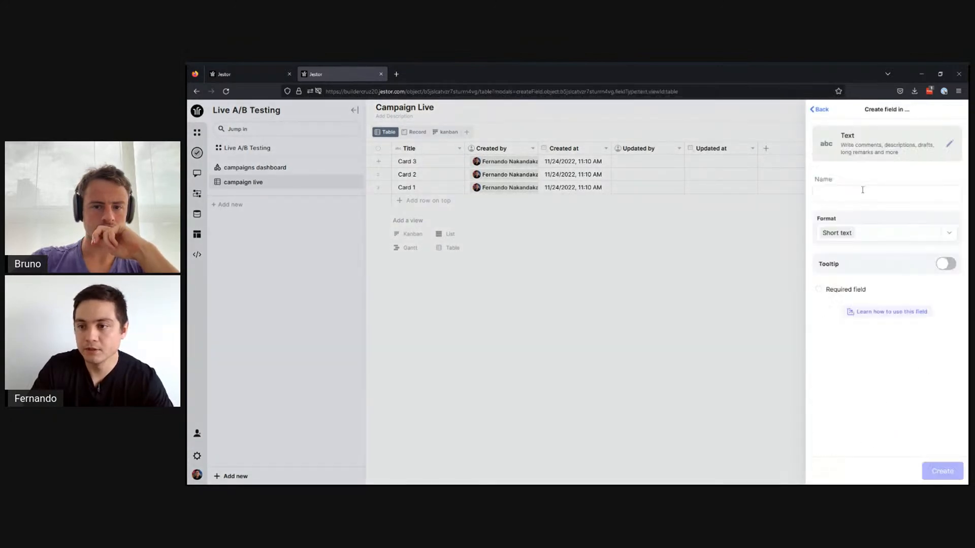
left_click(858, 197)
type("Descri")
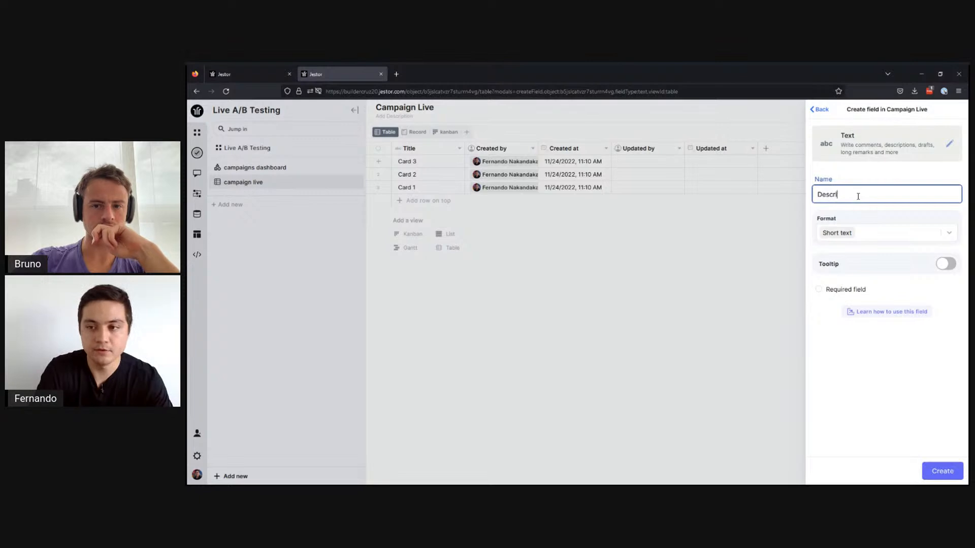
type("ption")
left_click(875, 238)
left_click(866, 278)
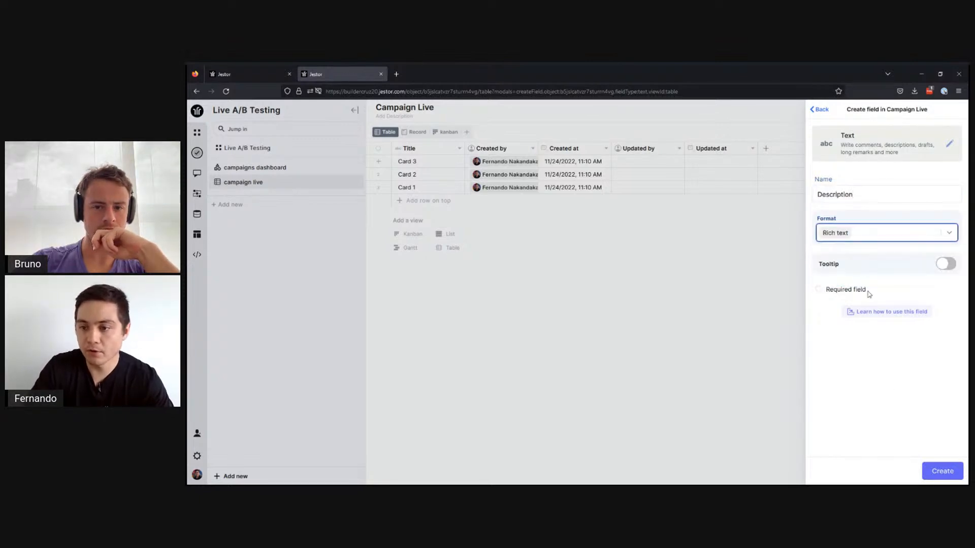
left_click(953, 476)
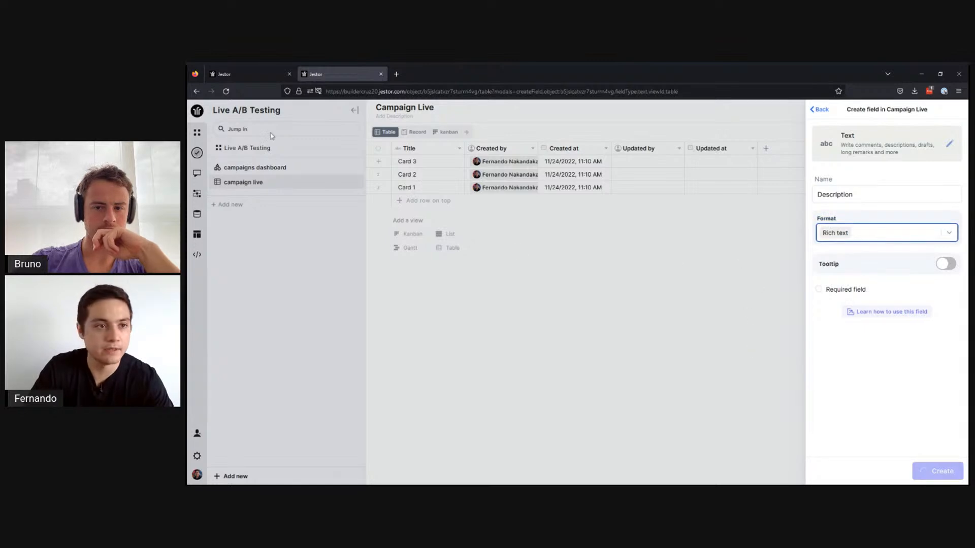
Check the example campaigns' columns and add a Currency field named "Budget" with the $ symbol to Campaign Live.
left_click(247, 76)
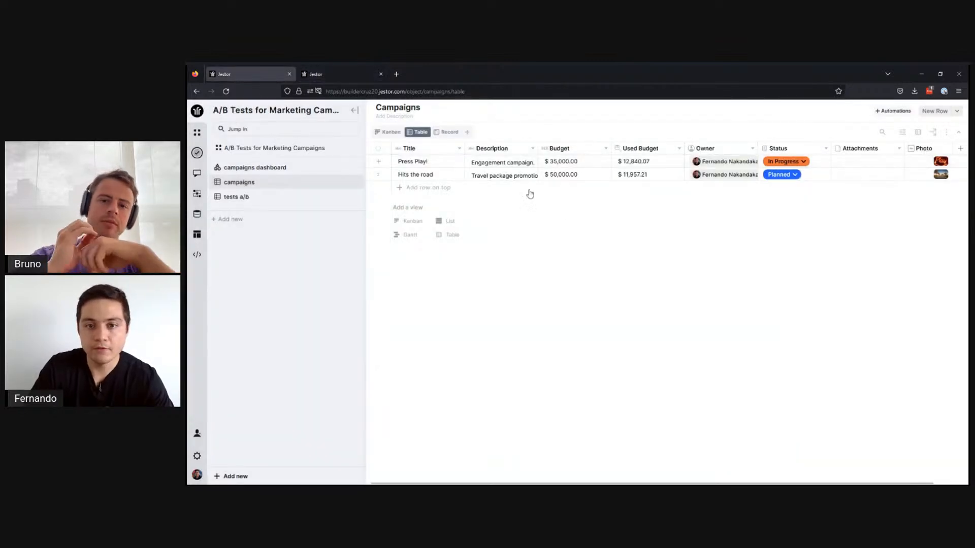
left_click(339, 75)
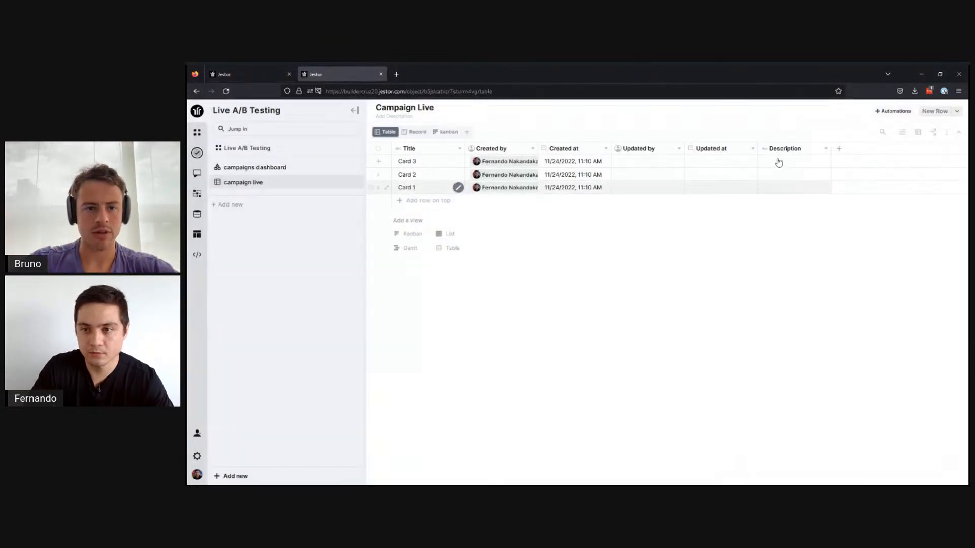
left_click(839, 149)
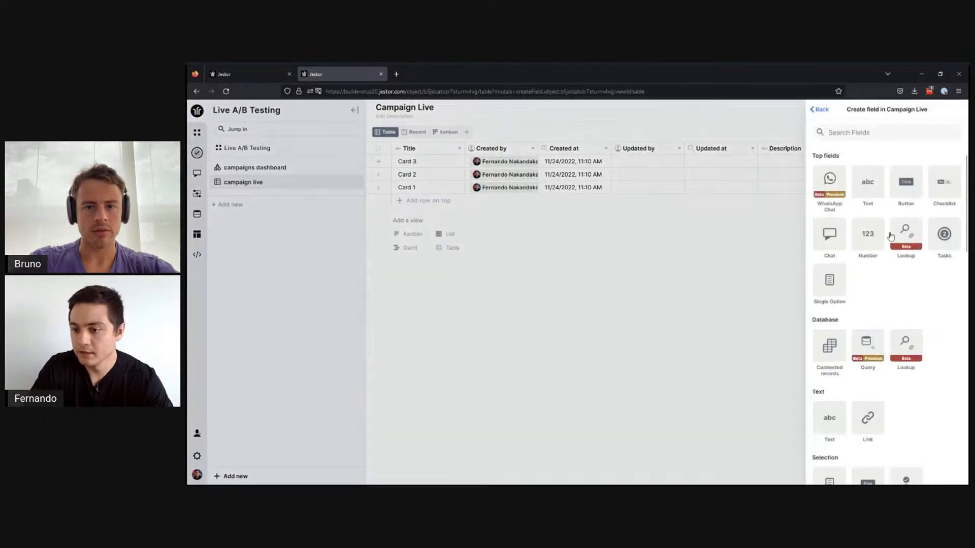
type("curr")
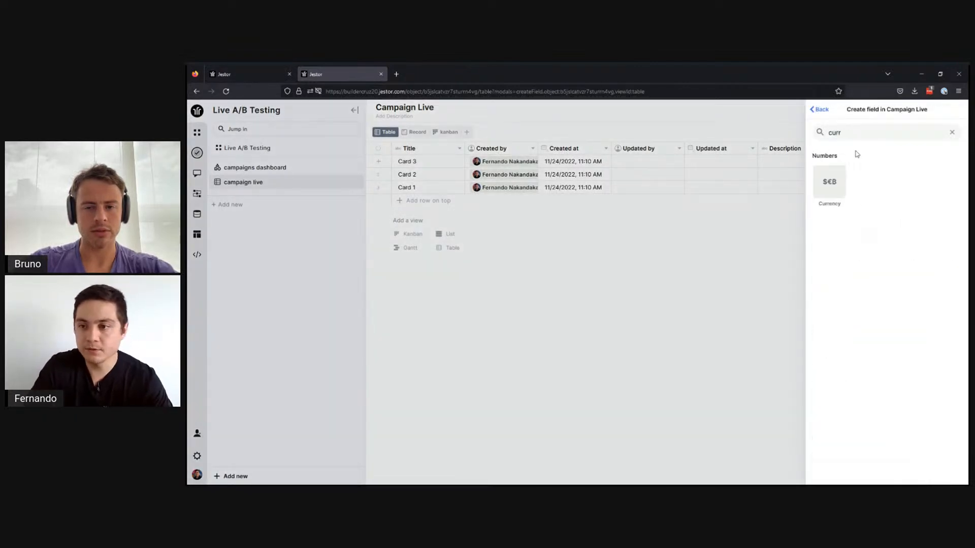
left_click(830, 178)
type("Budget")
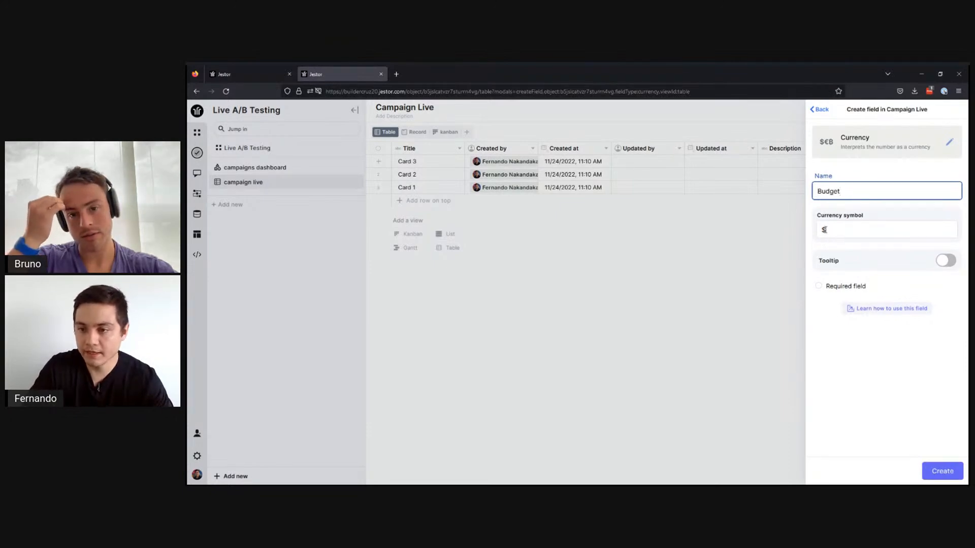
key("Tab")
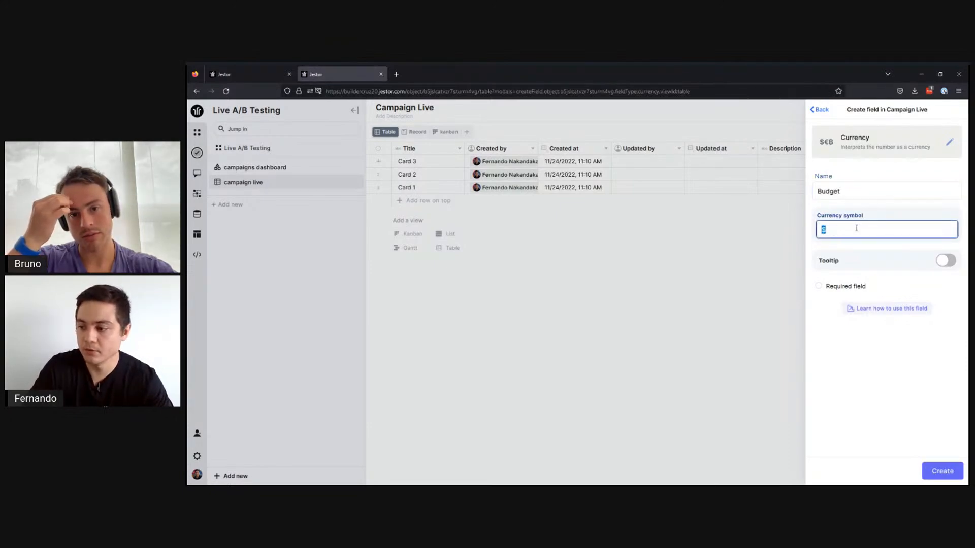
left_click(880, 227)
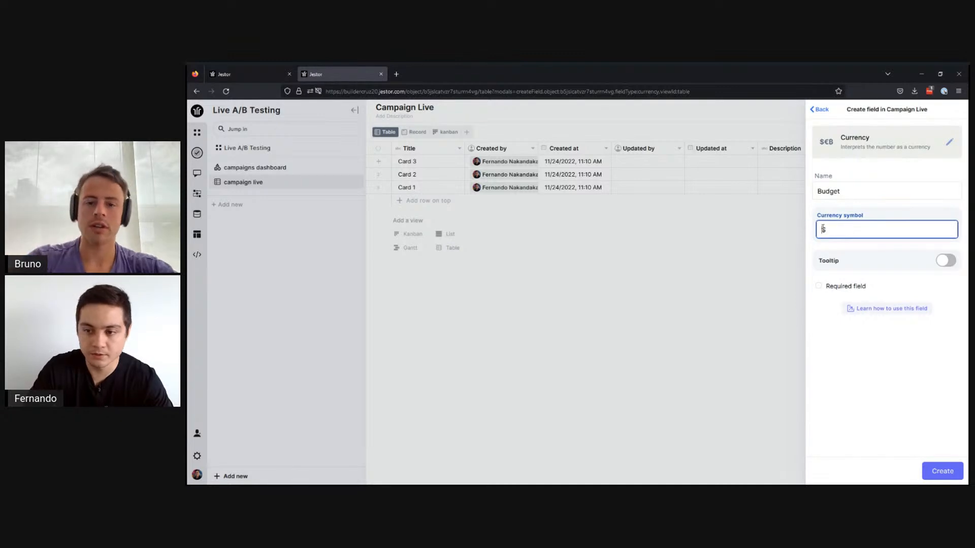
type("R")
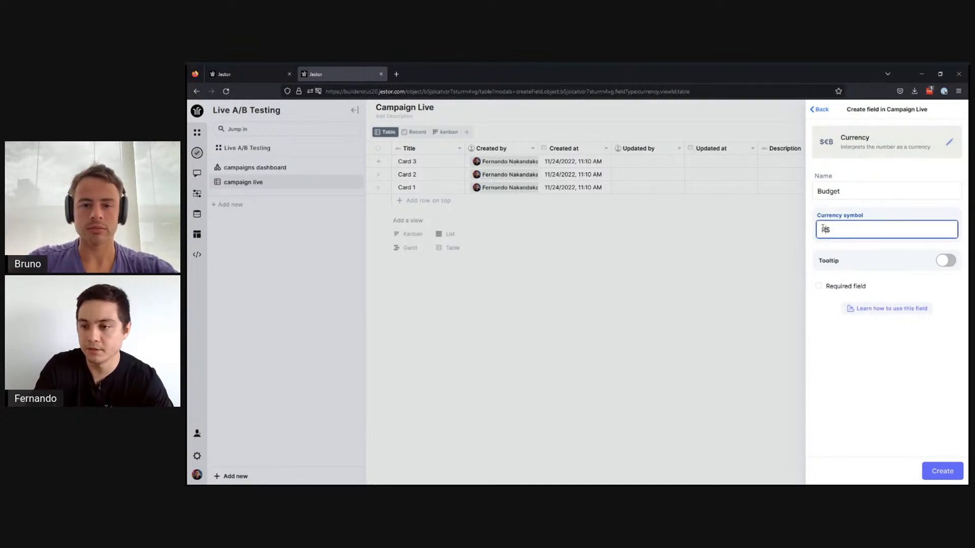
left_click(941, 471)
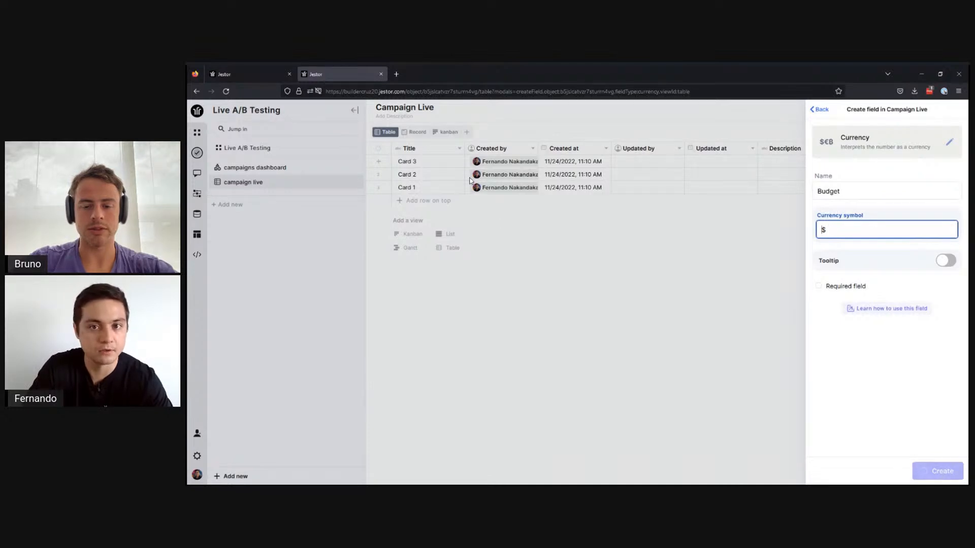
Check the Owner column of the example campaigns and add a Users field named "Owner" to Campaign Live.
left_click(257, 73)
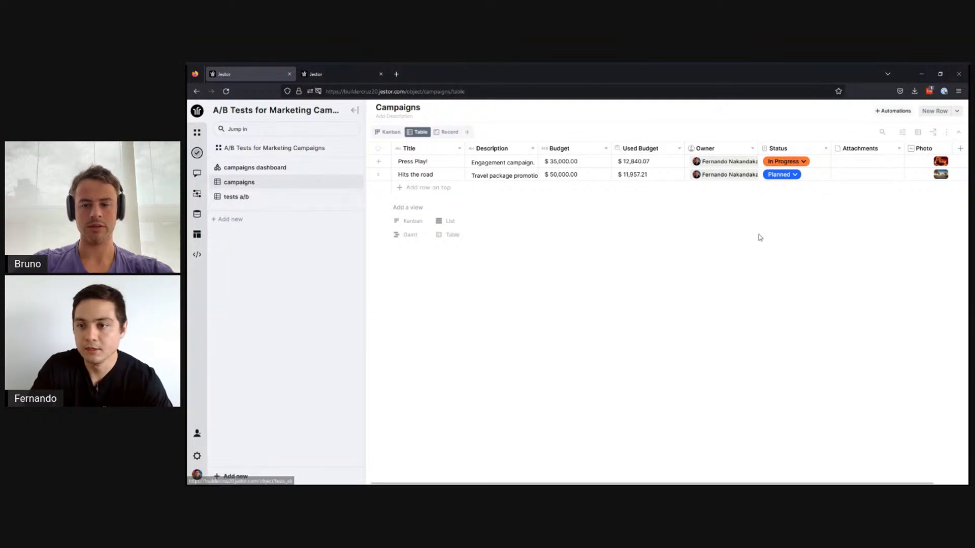
left_click_drag(766, 483, 797, 483)
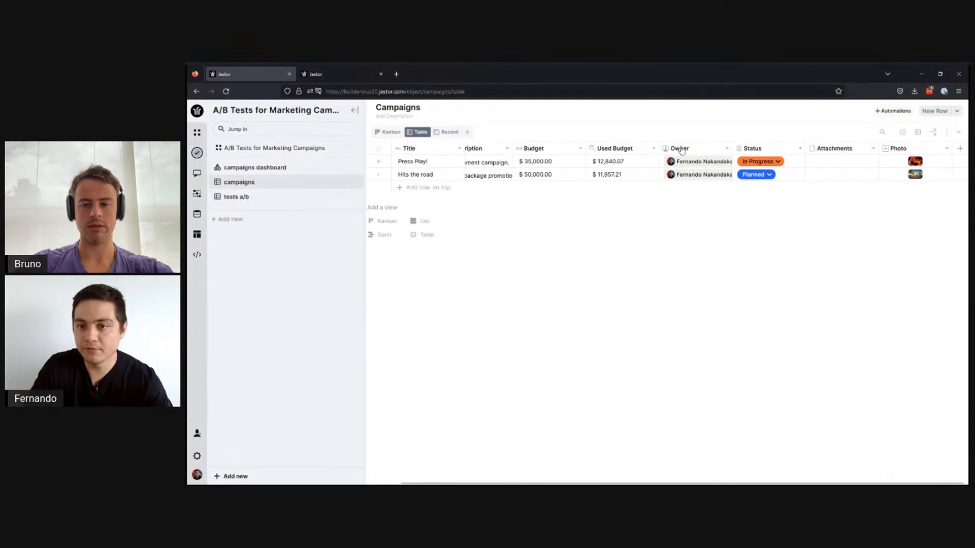
mouse_move(699, 165)
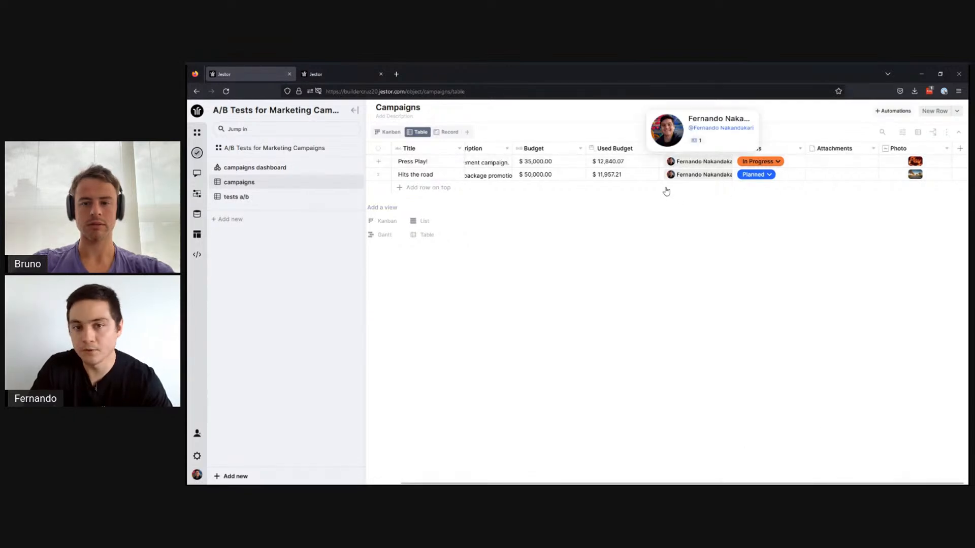
left_click(330, 74)
left_click(915, 150)
type("user")
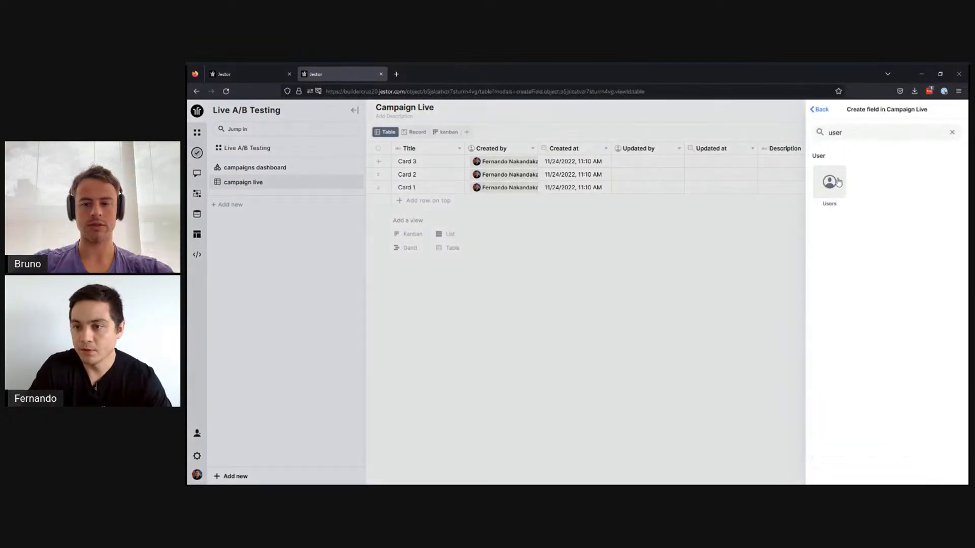
left_click(830, 184)
left_click(853, 194)
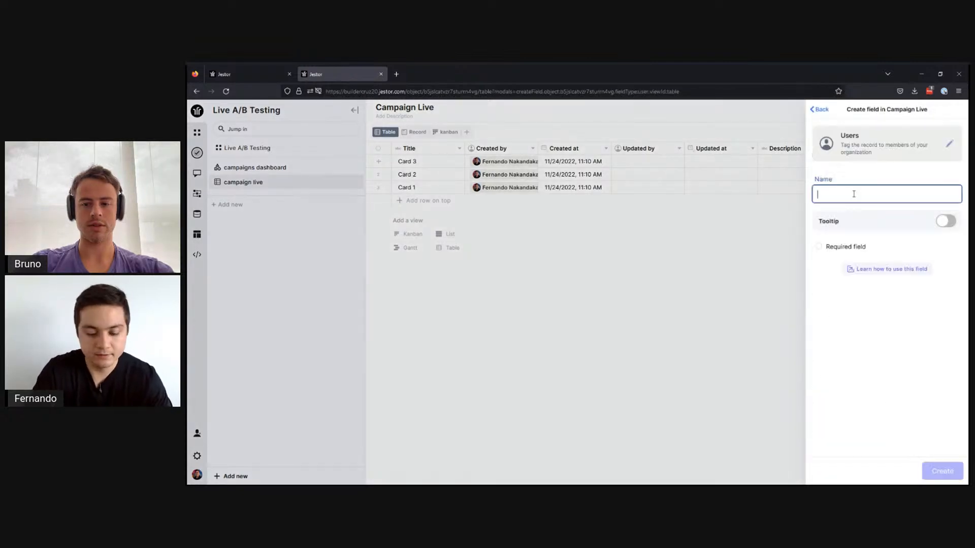
type("Owner")
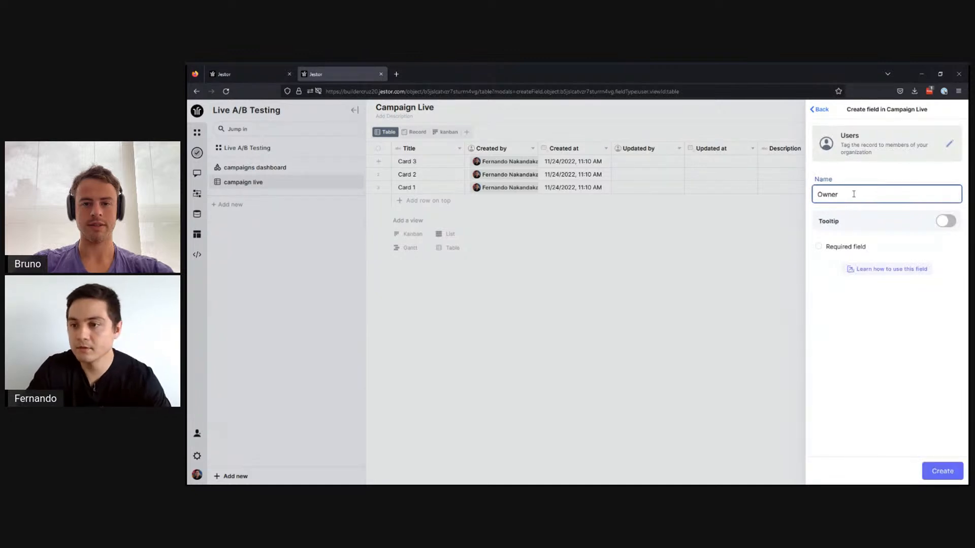
left_click(927, 470)
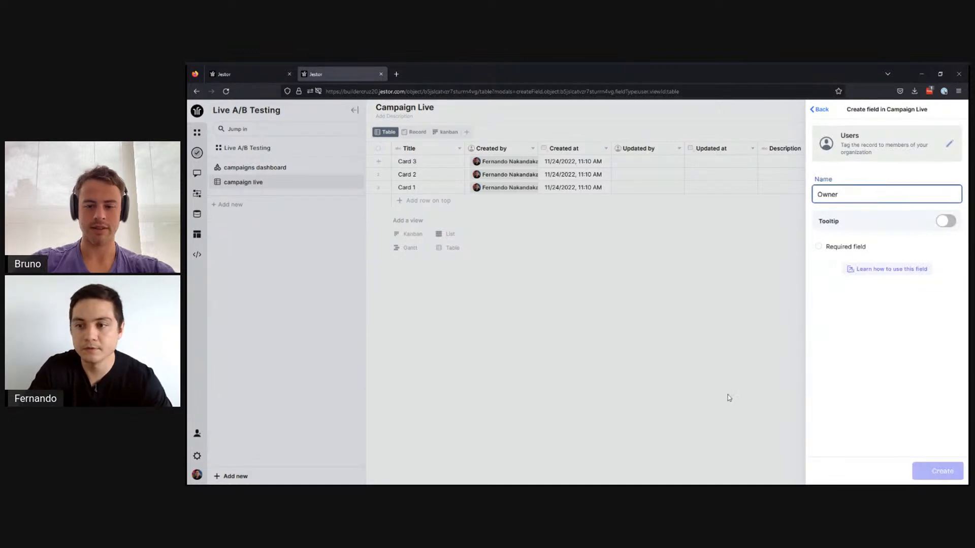
Compare with the example columns, add the Stage and Picture fields to Campaign Live's Table view and save the view.
key("ctrl+Page_Up")
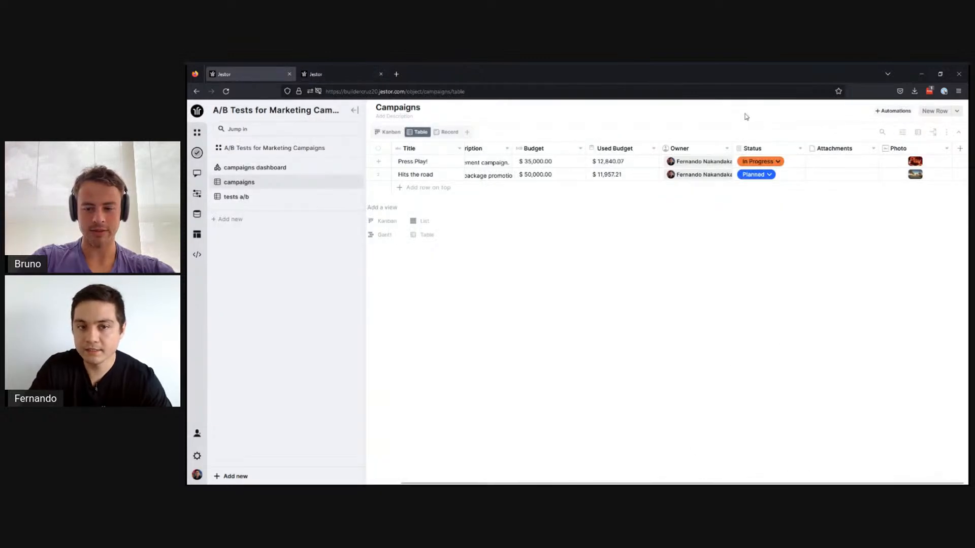
left_click(344, 75)
scroll(863, 432, "right", 1)
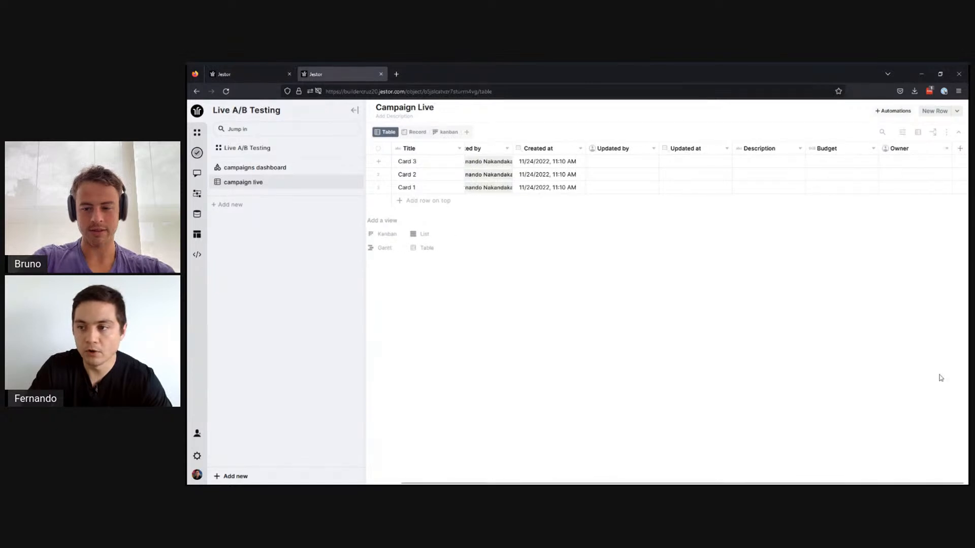
left_click(920, 134)
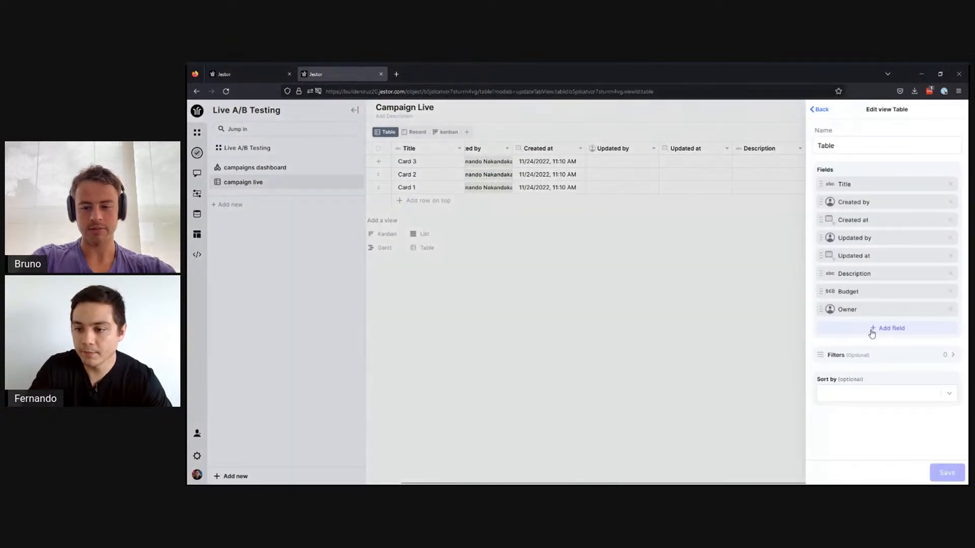
left_click(871, 329)
left_click(857, 345)
left_click(856, 345)
left_click(949, 480)
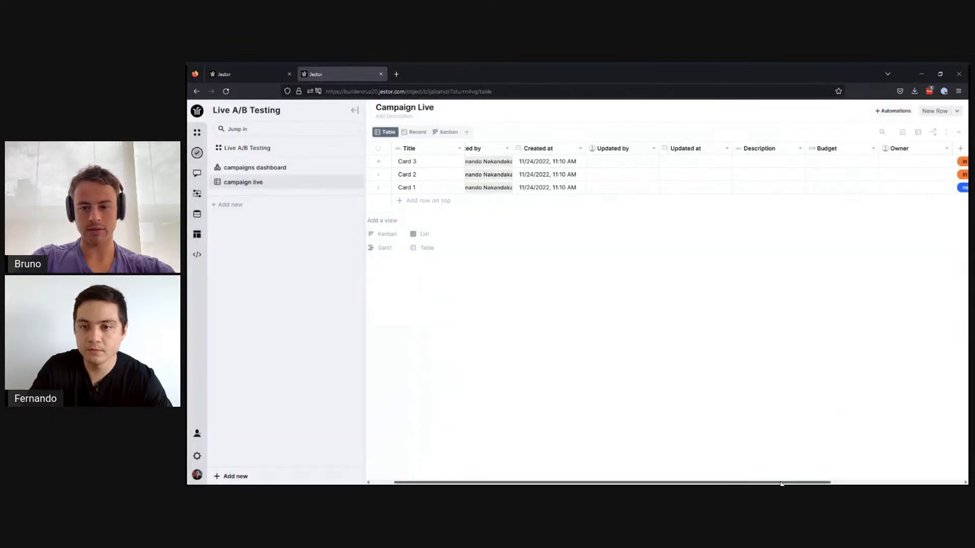
left_click_drag(842, 482, 864, 482)
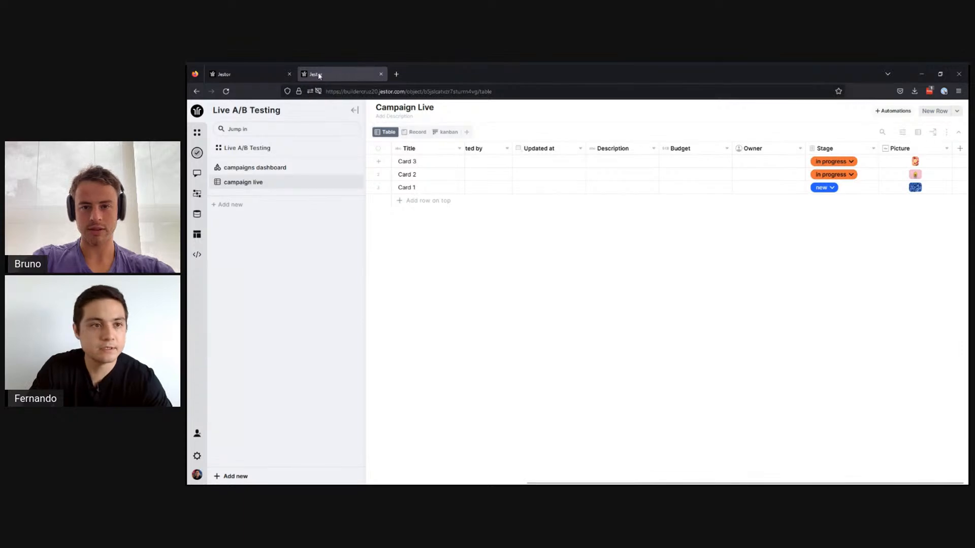
Check the Status options of the example campaign Press Play! and open the New option of Campaign Live's Stage field for editing.
left_click(254, 75)
left_click(768, 162)
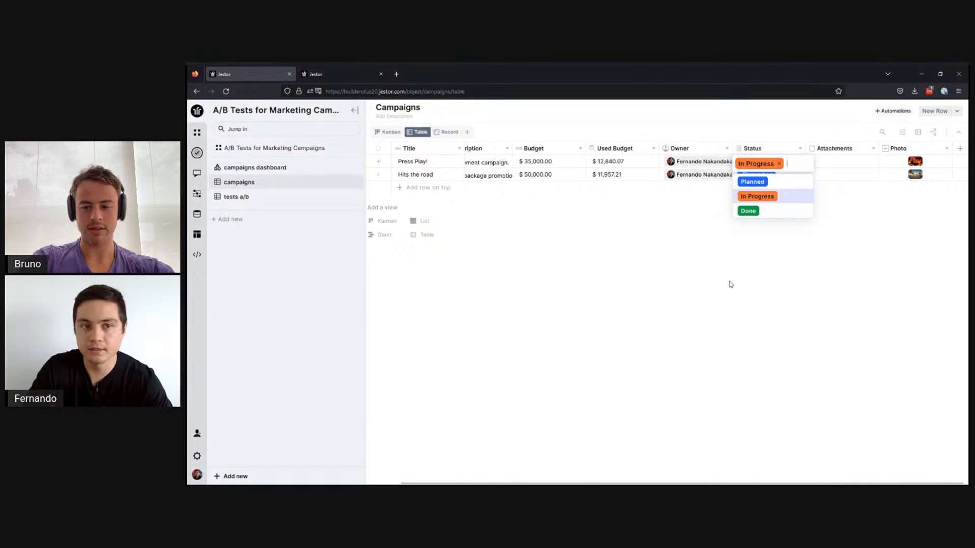
left_click(342, 74)
left_click(836, 153)
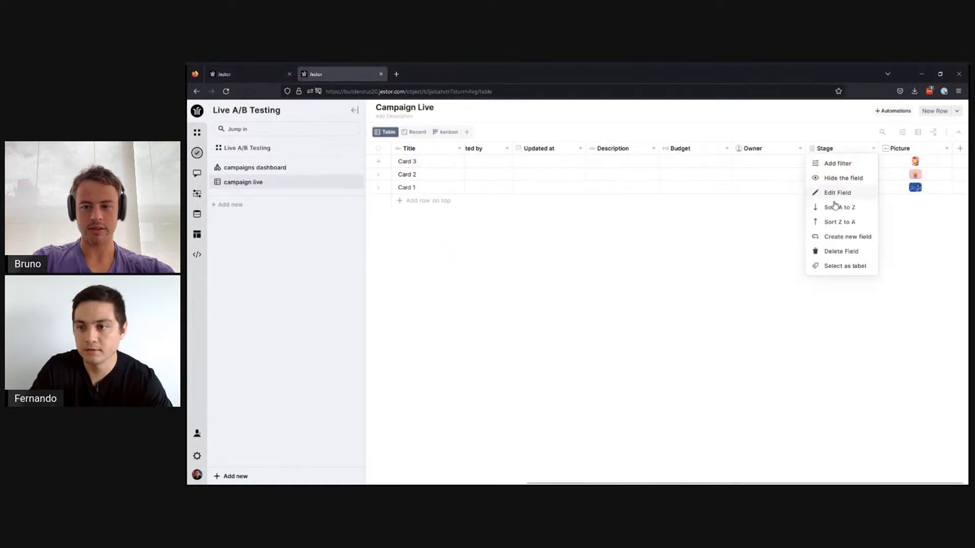
left_click(835, 196)
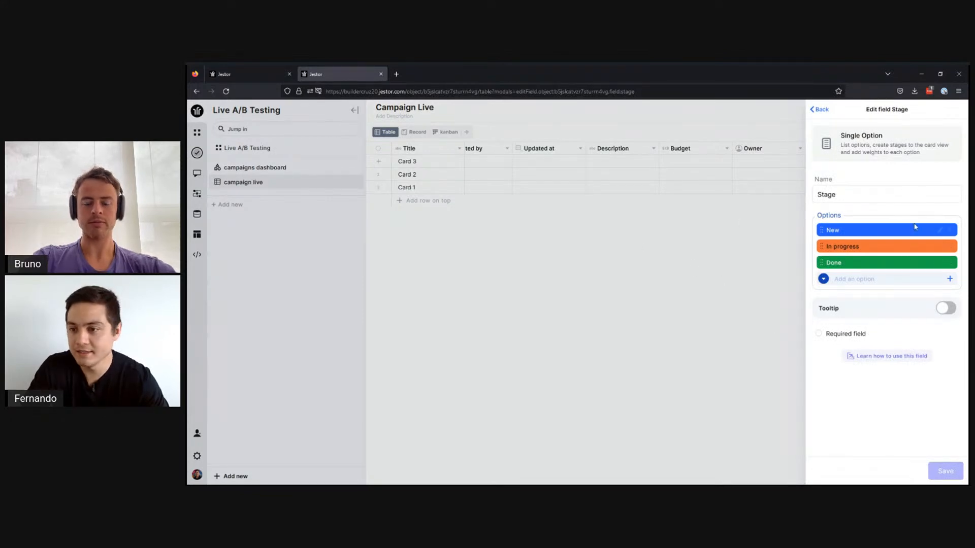
left_click(941, 230)
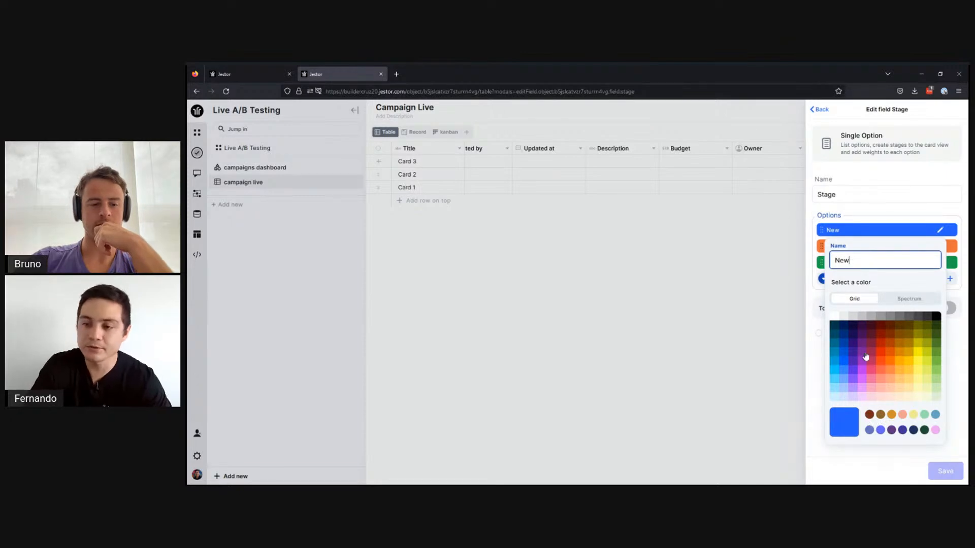
Try a custom teal color, #32b3b6, for the Stage field's New option.
left_click(898, 301)
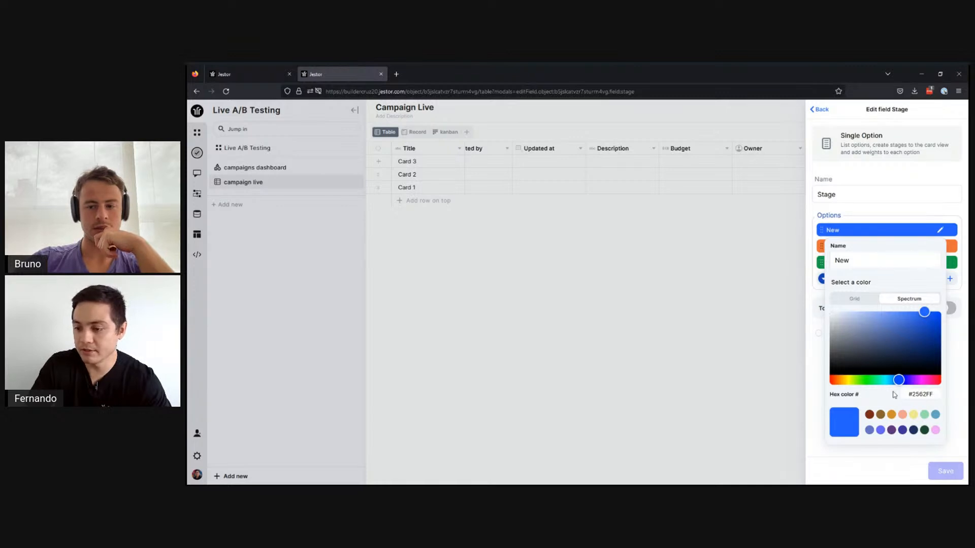
left_click_drag(913, 394, 938, 393)
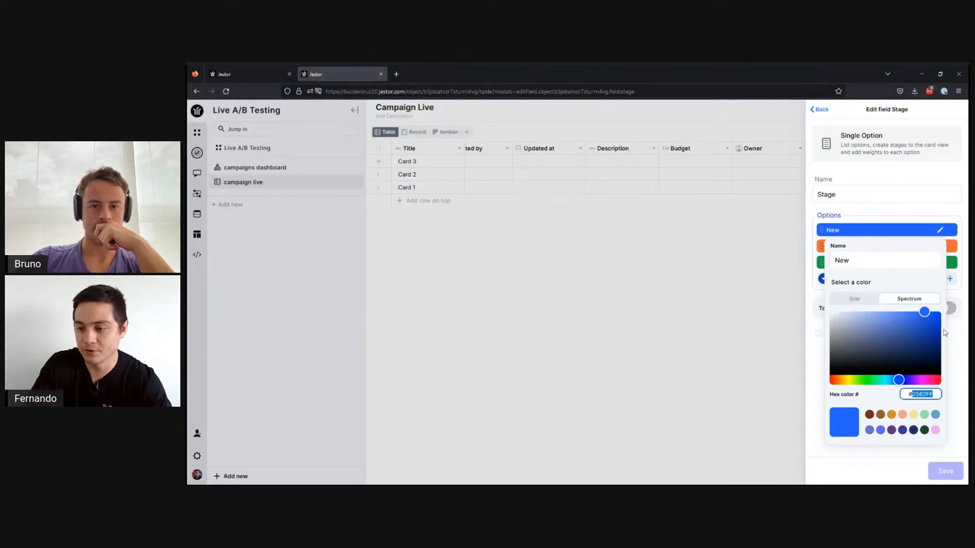
left_click_drag(945, 333, 909, 327)
mouse_move(898, 381)
left_mouse_down()
mouse_move(857, 380)
mouse_move(885, 381)
left_mouse_up()
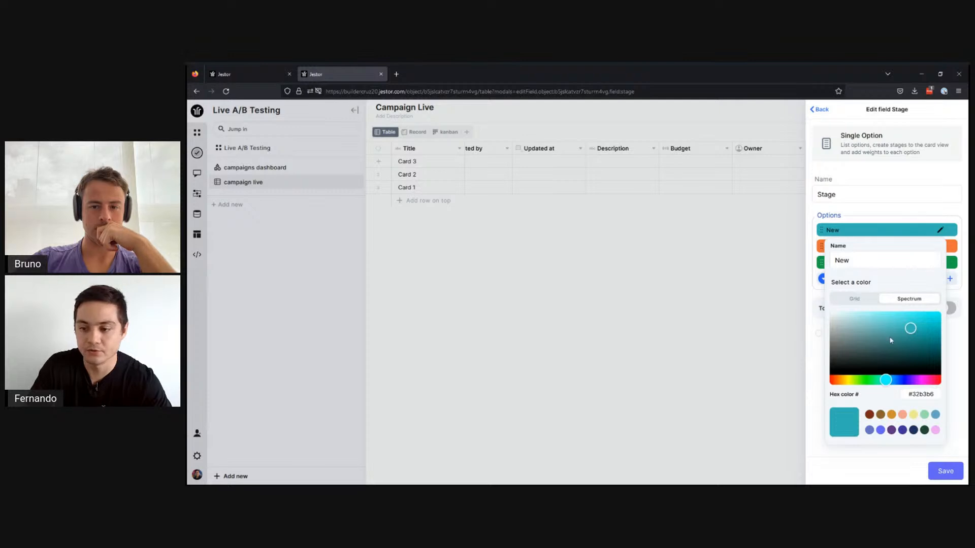
Rename the Stage field's New option to "Planning" and give it the preset violet-blue color #6464F6.
double_click(876, 259)
type("Planning")
left_click(935, 415)
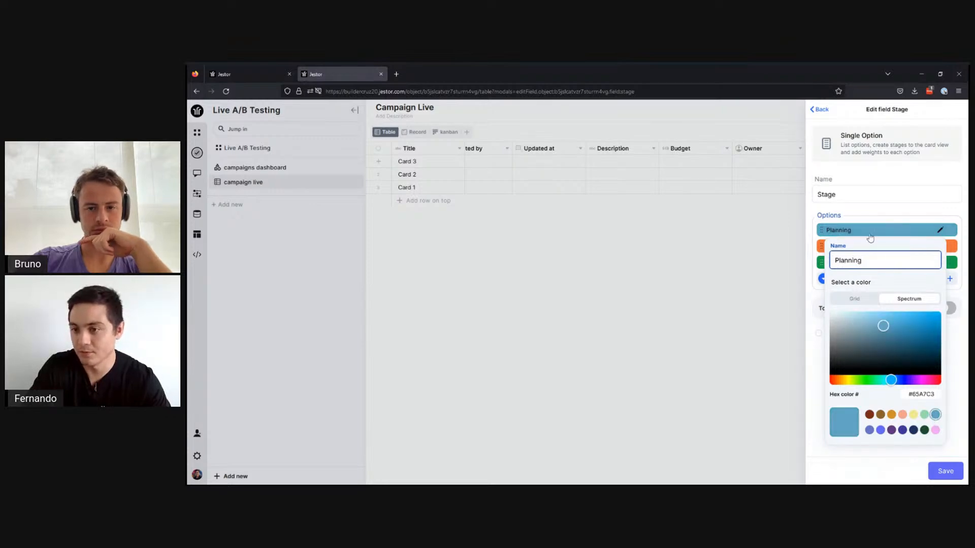
left_click(881, 430)
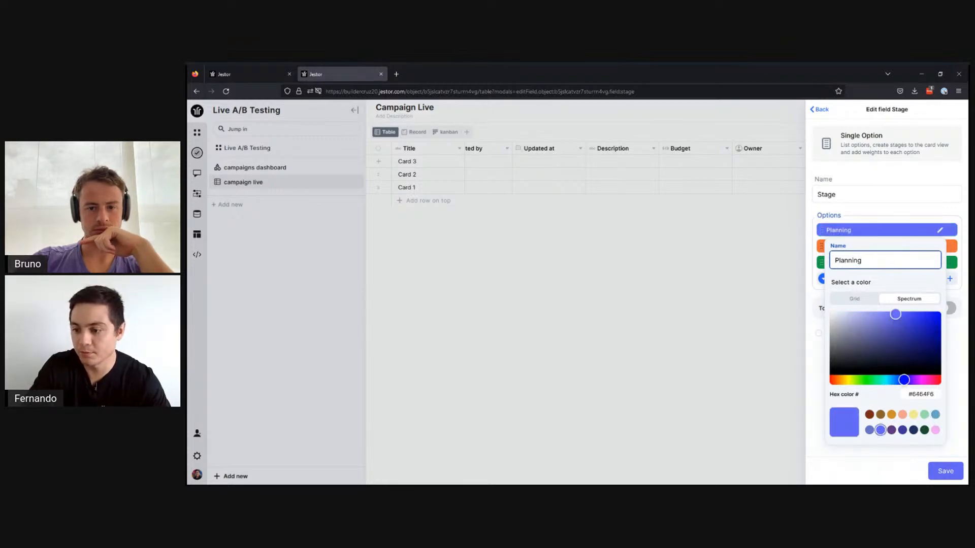
Save the Stage field, then rename its "In progress" option to "In Progress", give it the preset salmon color and save again.
left_click(945, 471)
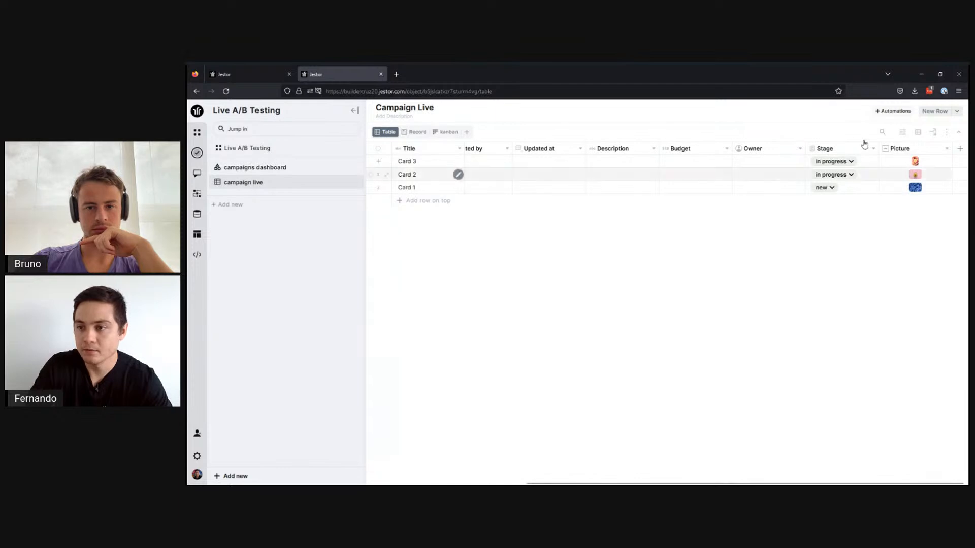
left_click(869, 148)
left_click(839, 192)
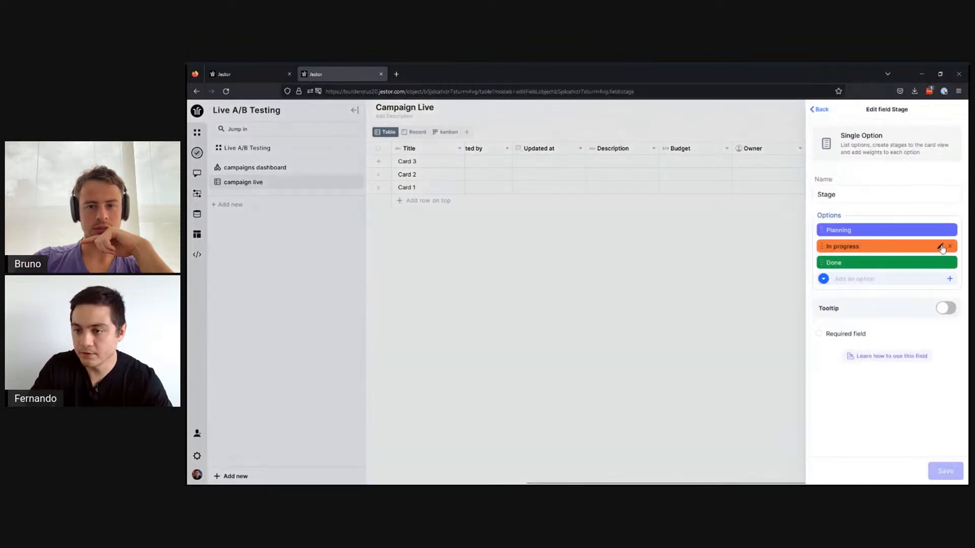
left_click(939, 246)
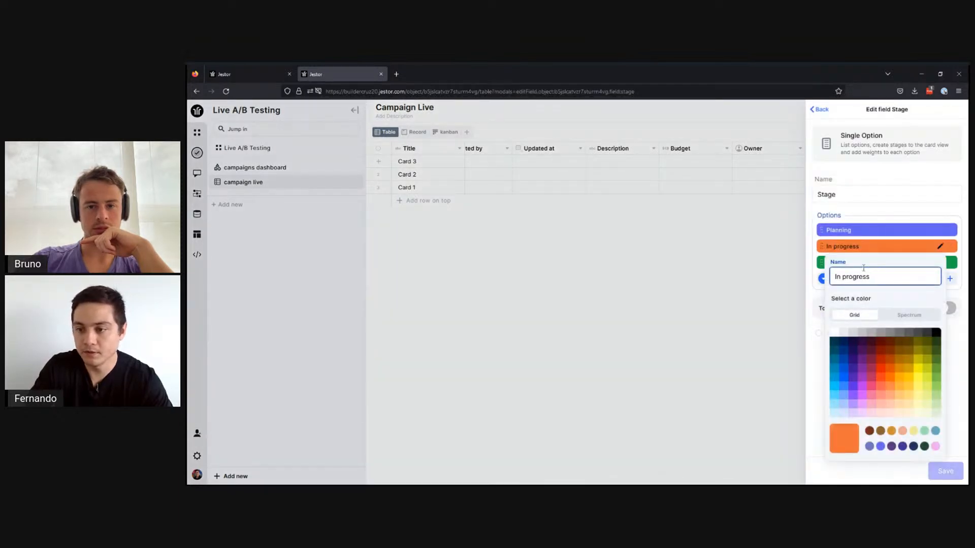
key("ctrl+BackSpace")
type("Progress")
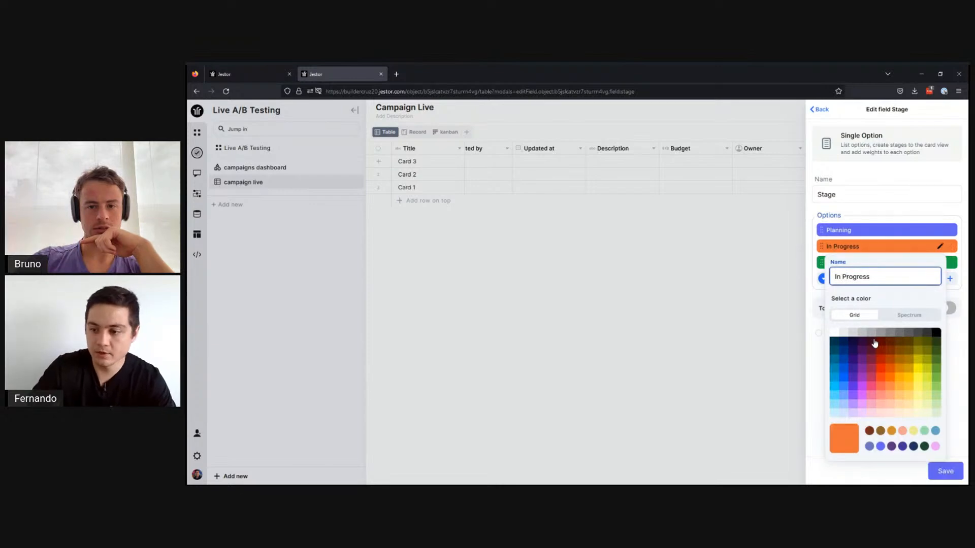
left_click(902, 431)
left_click(945, 472)
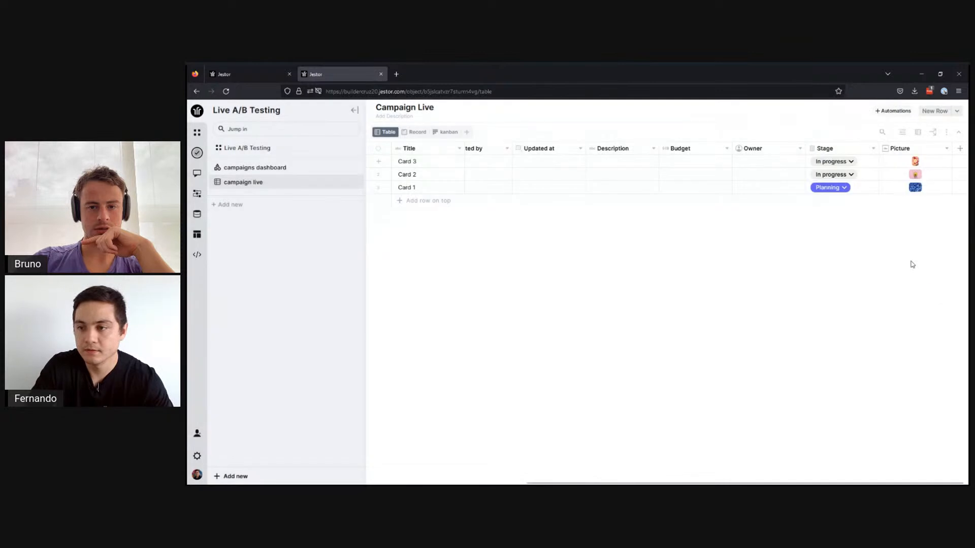
Give the Stage field's Done option the preset light green color and save the field.
left_click(848, 148)
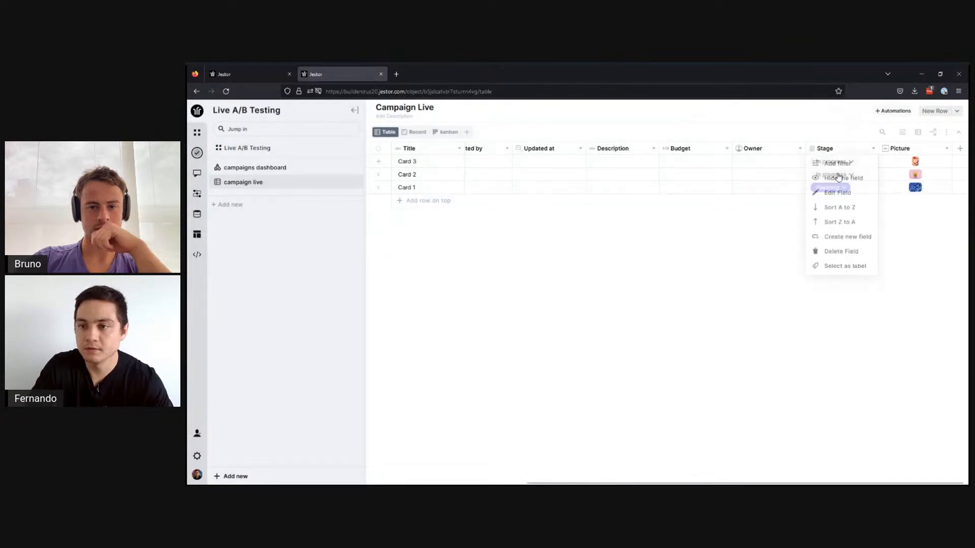
left_click(830, 194)
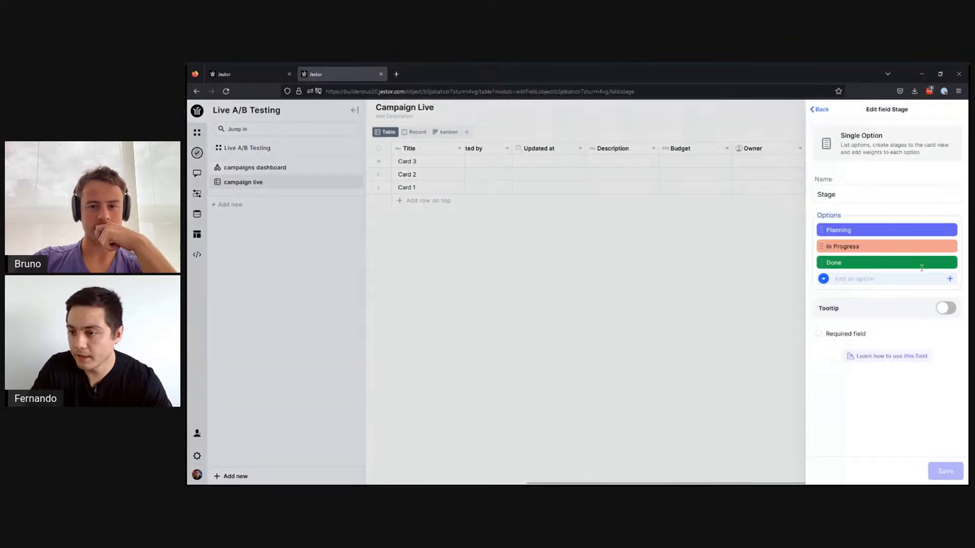
left_click(939, 263)
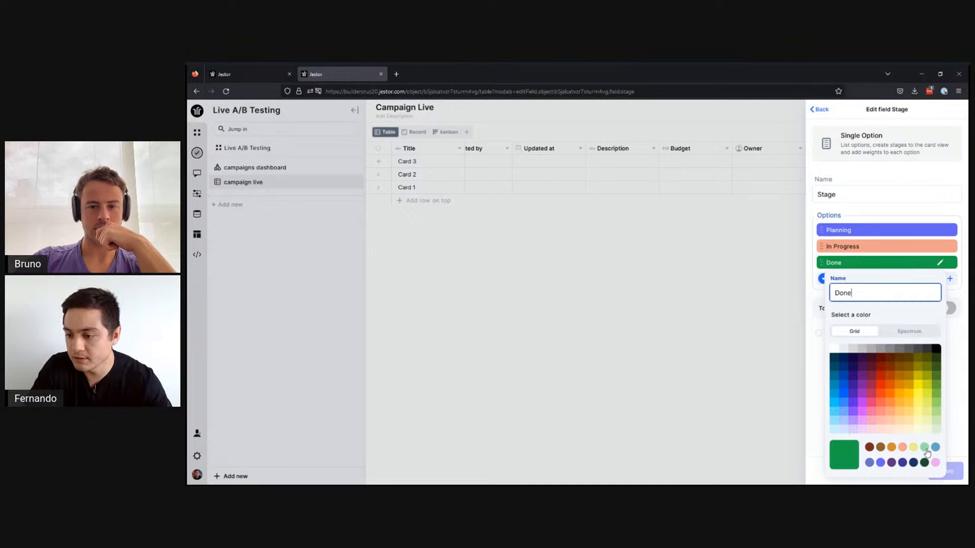
left_click(924, 447)
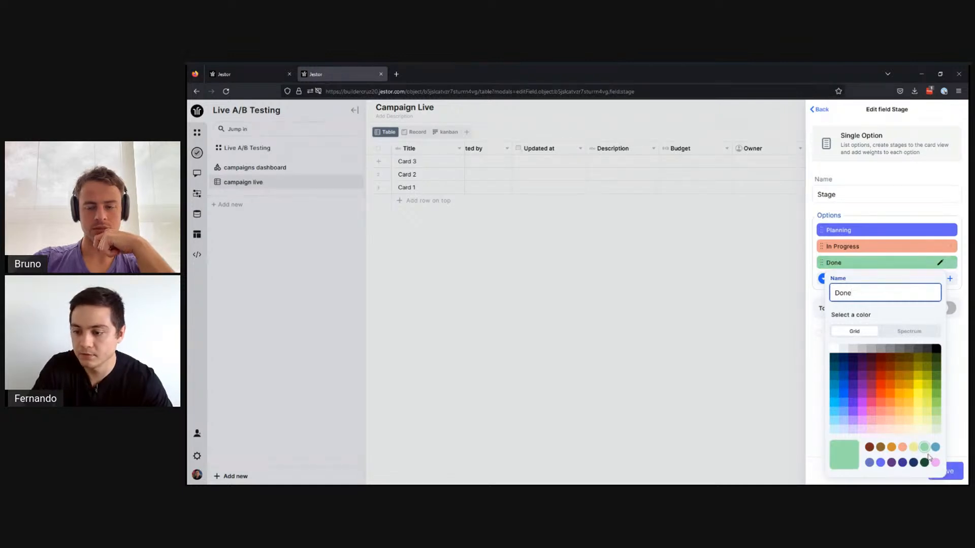
left_click(954, 339)
left_click(946, 476)
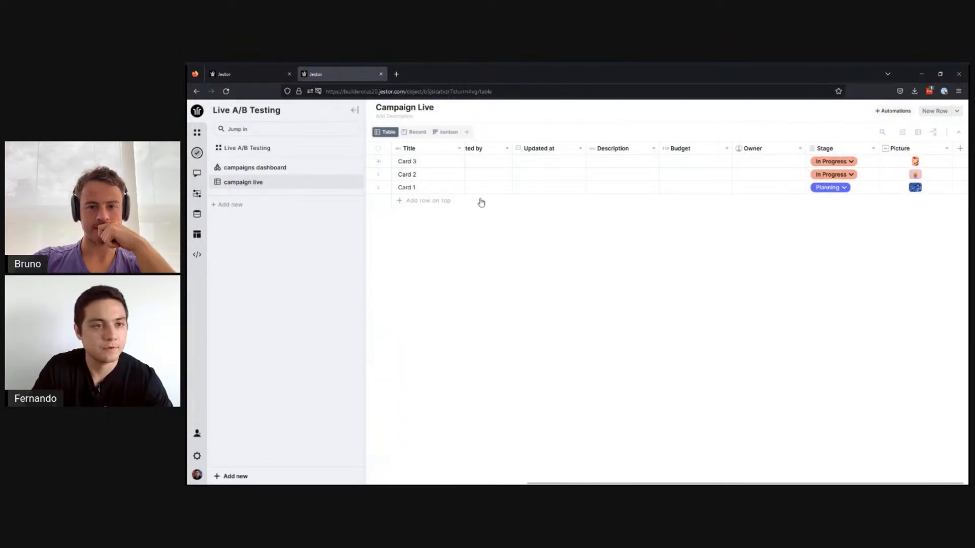
Check the example Campaigns columns and create a Files field named "Attachments" in Campaign Live.
left_click(254, 82)
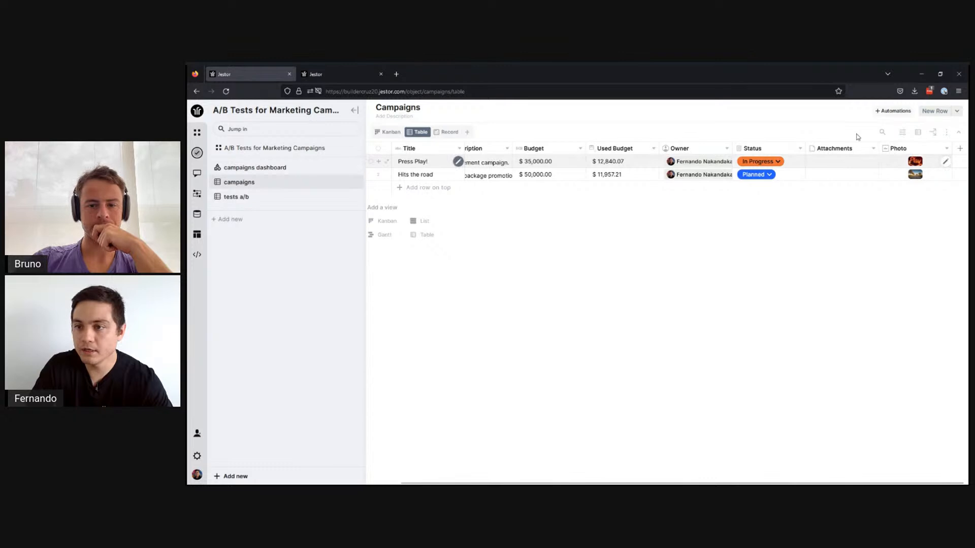
left_click(371, 74)
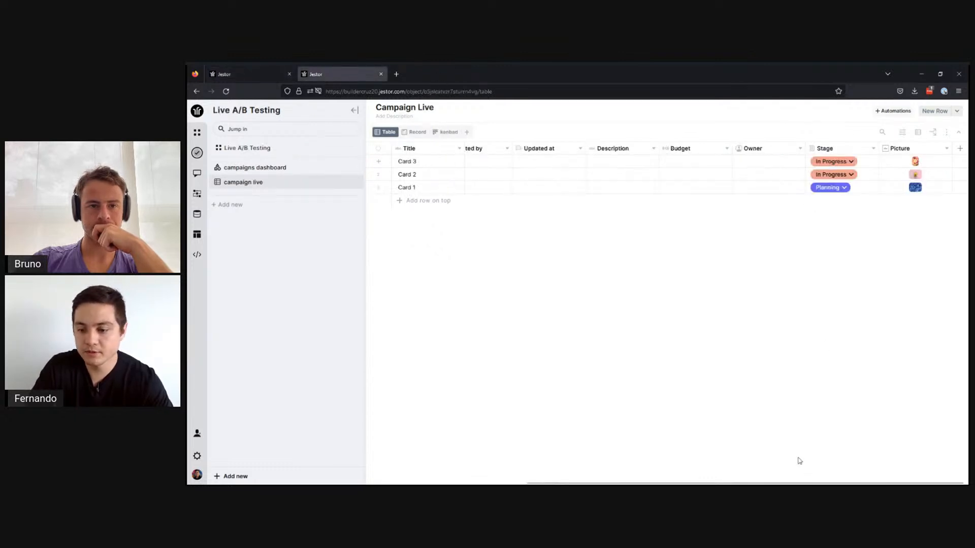
left_click(958, 150)
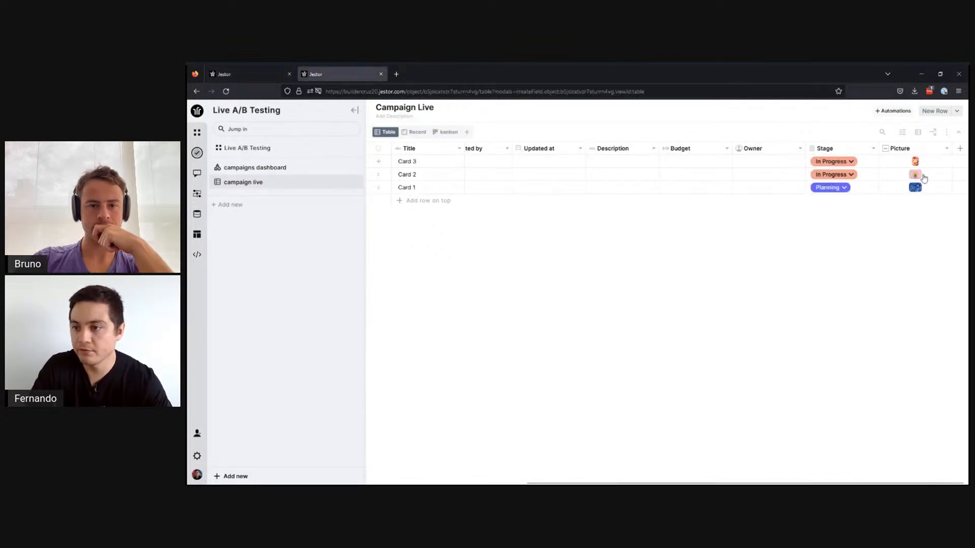
type("file")
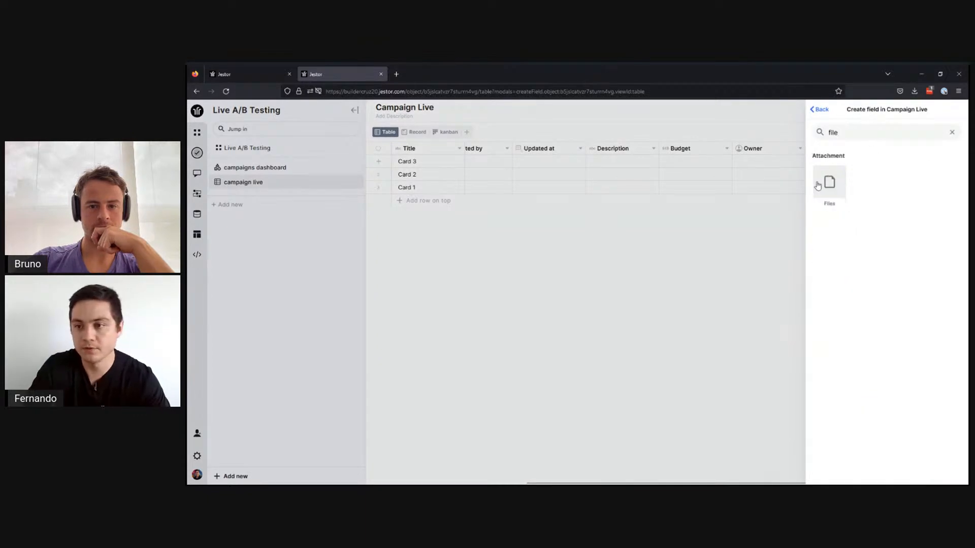
left_click(830, 185)
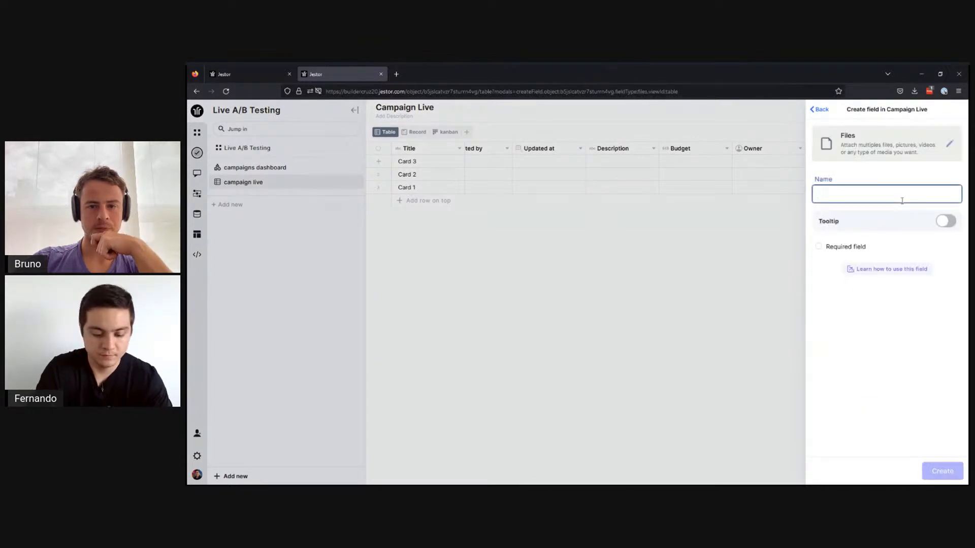
type("Attachments")
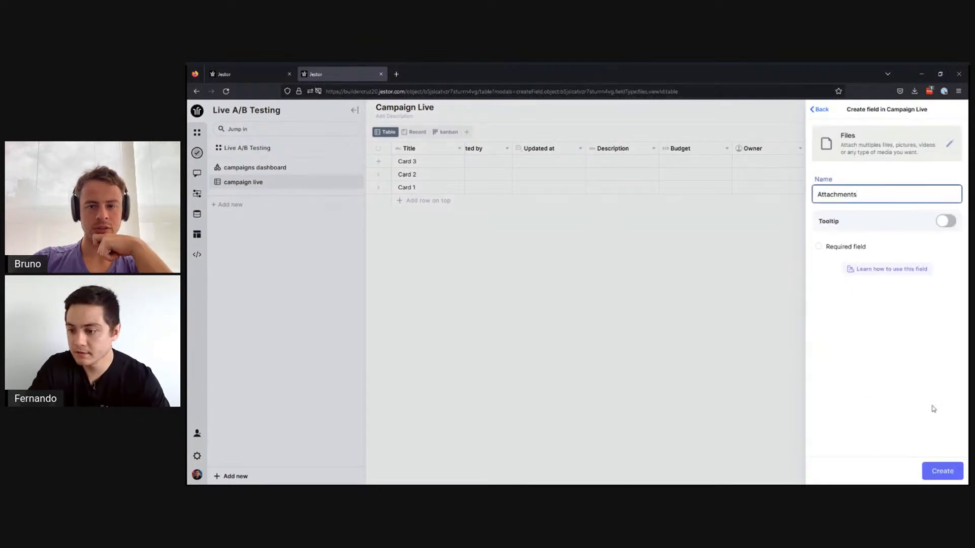
left_click(944, 471)
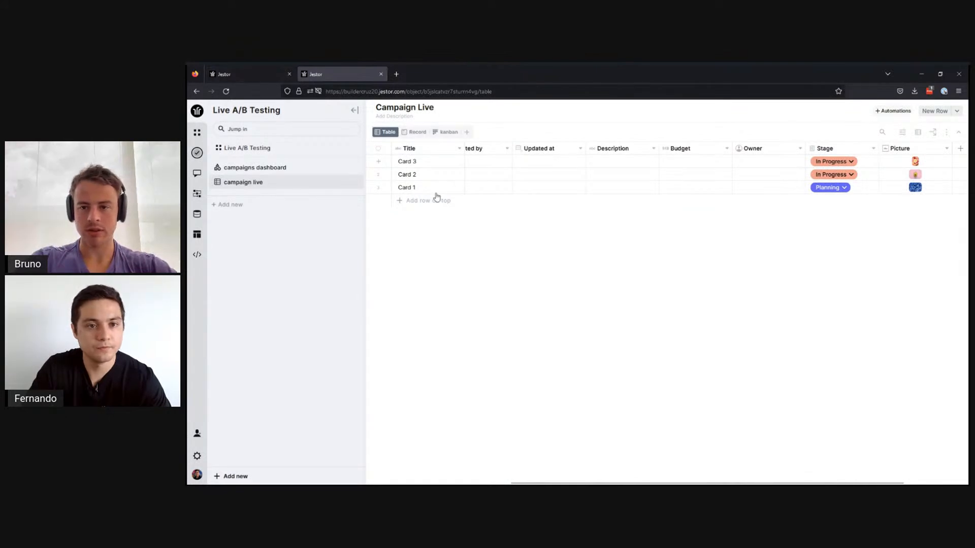
Remove the Created by and Created at fields from Campaign Live's kanban view and check which fields the example kanban cards use.
left_click(449, 132)
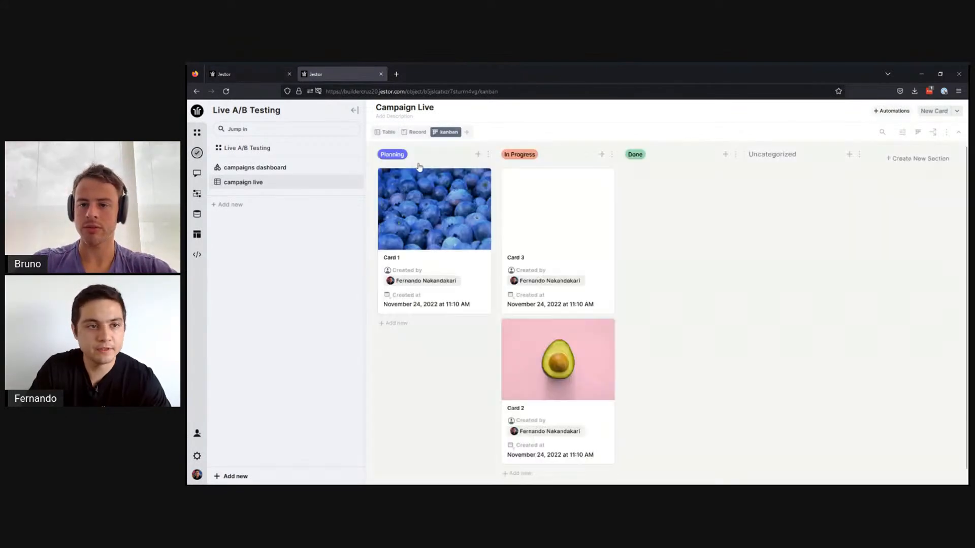
left_click(918, 132)
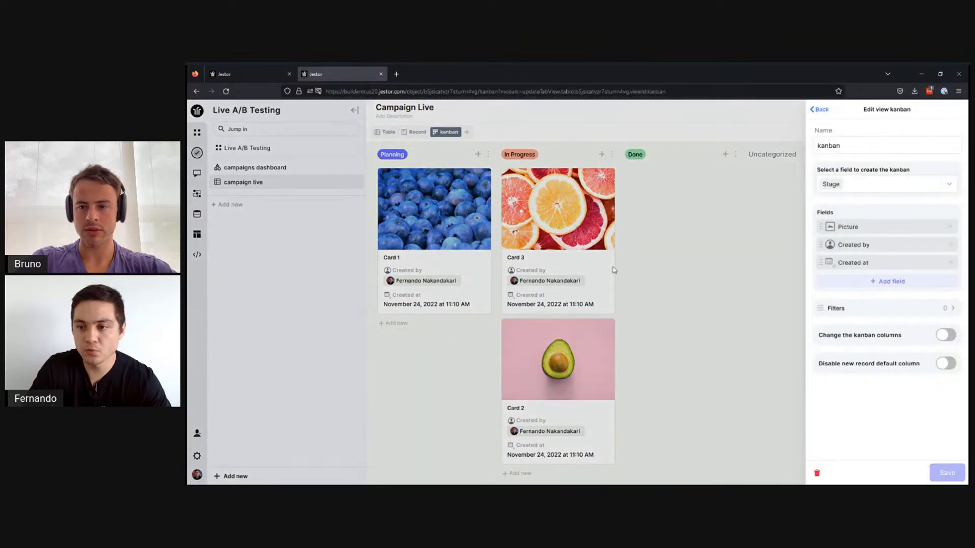
left_click(950, 245)
left_click(950, 245)
left_click(259, 74)
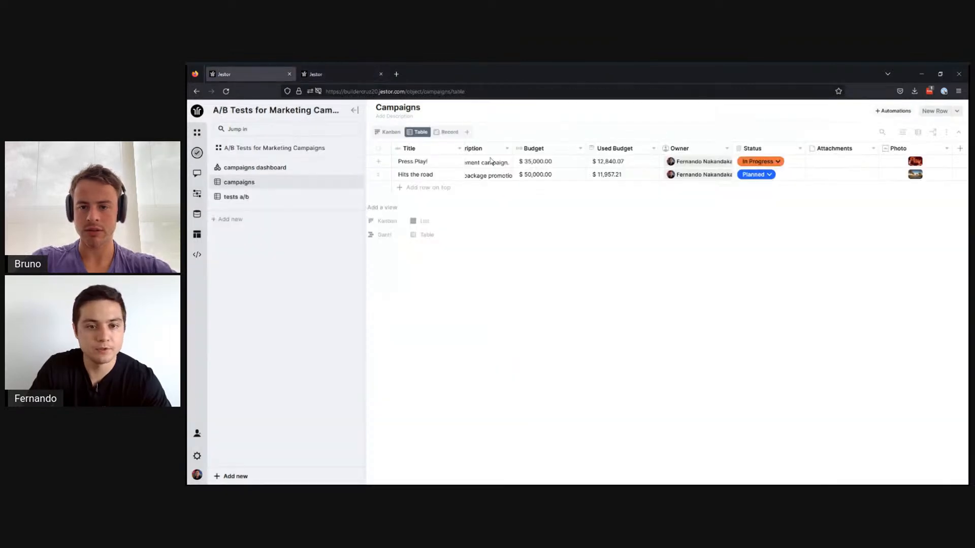
left_click(390, 132)
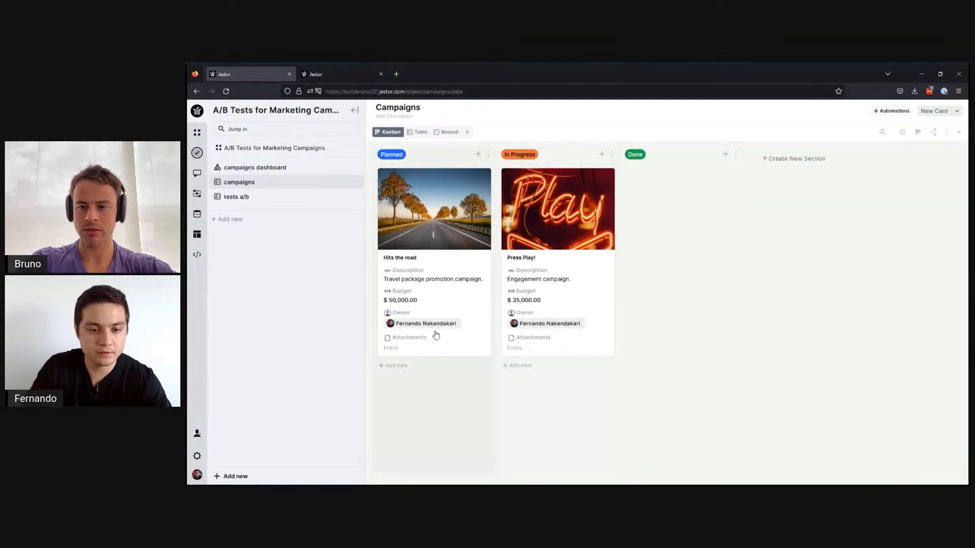
left_click(337, 74)
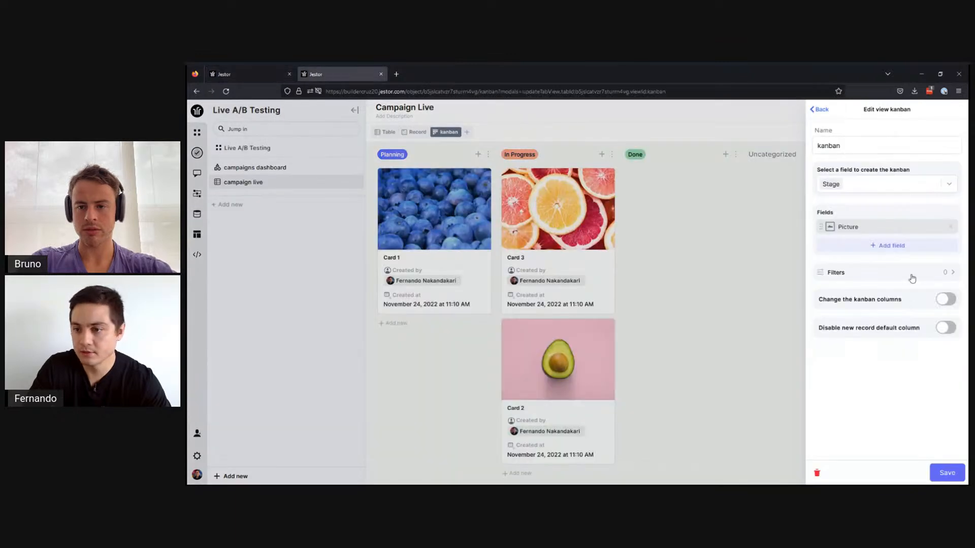
Add the Description, Budget, Owner and Attachments fields to the kanban view, save it and review its field list.
left_click(899, 246)
scroll(876, 284, "down", 2)
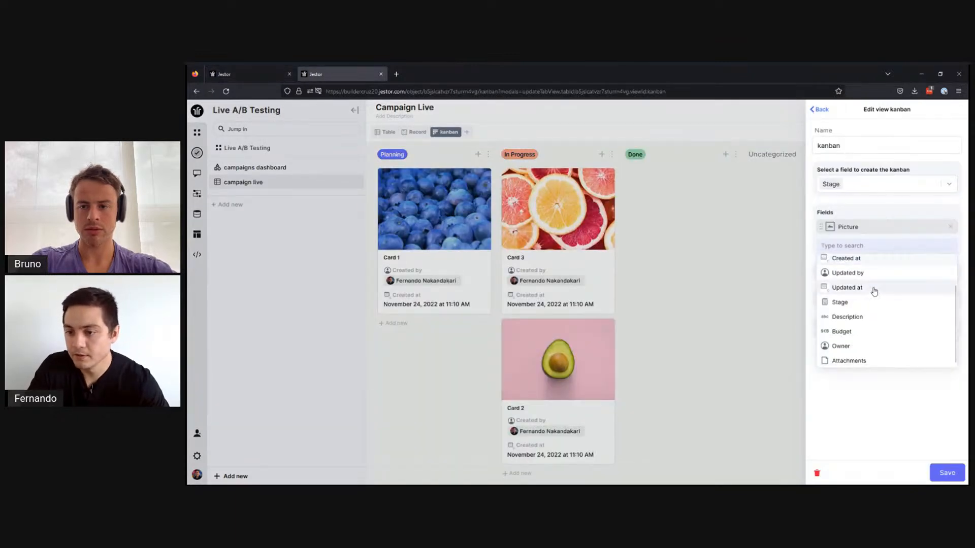
left_click(858, 320)
left_click(855, 349)
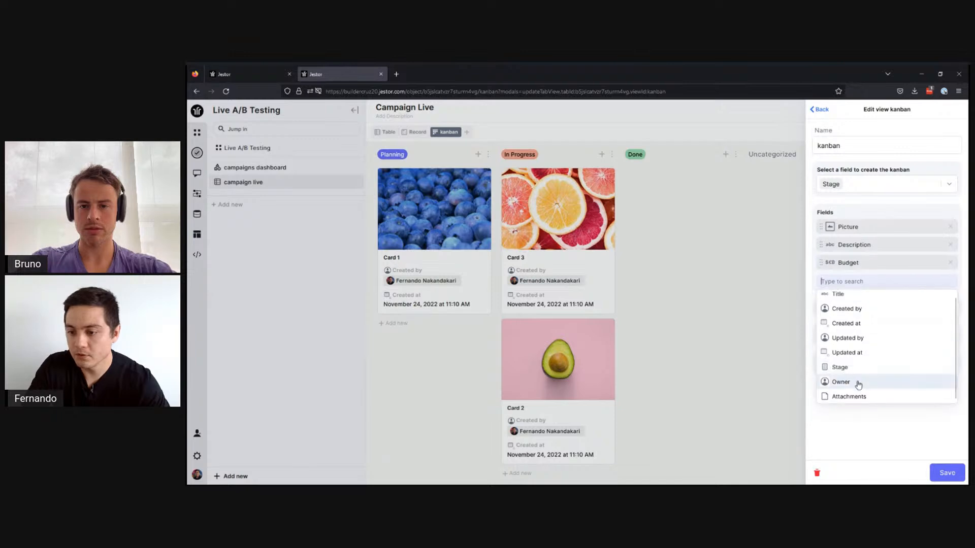
left_click(860, 385)
left_click(864, 401)
left_click(947, 473)
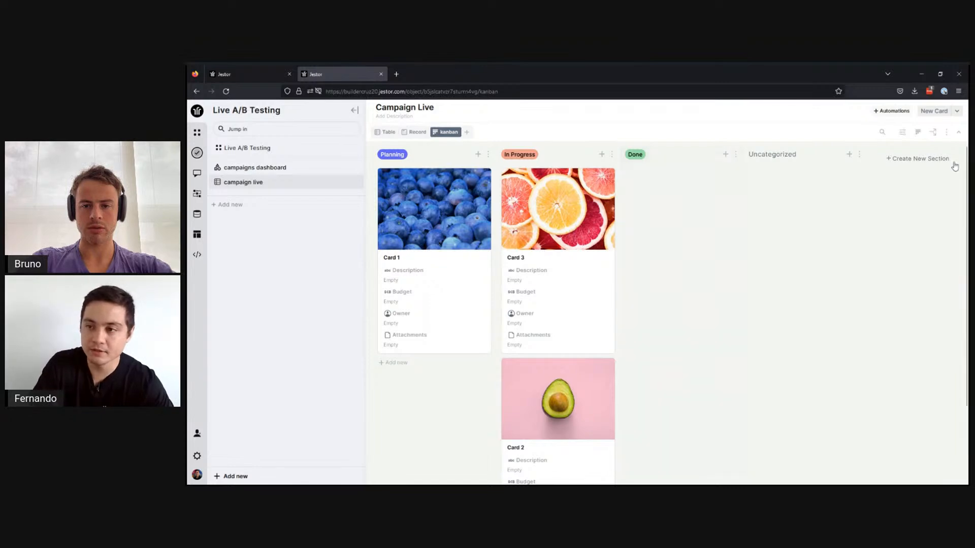
left_click(917, 132)
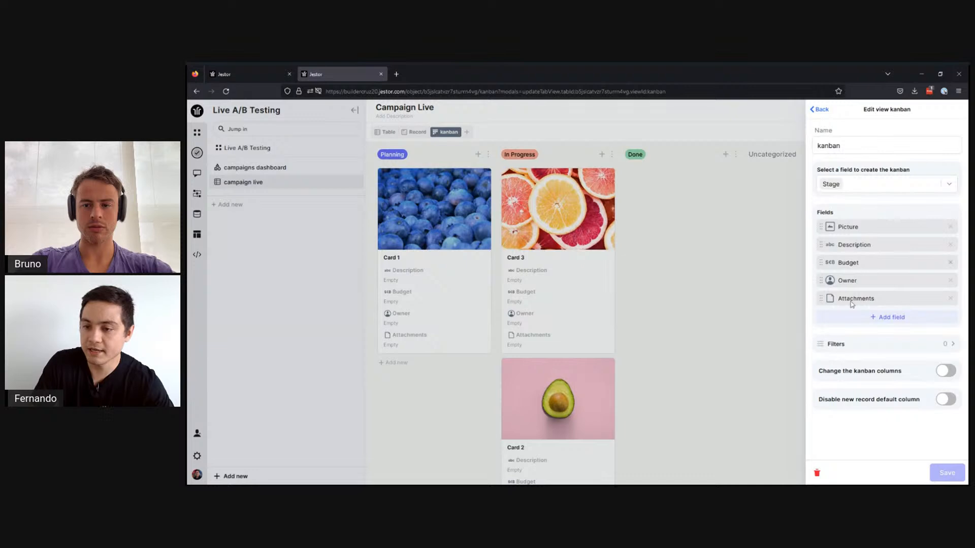
left_click(754, 300)
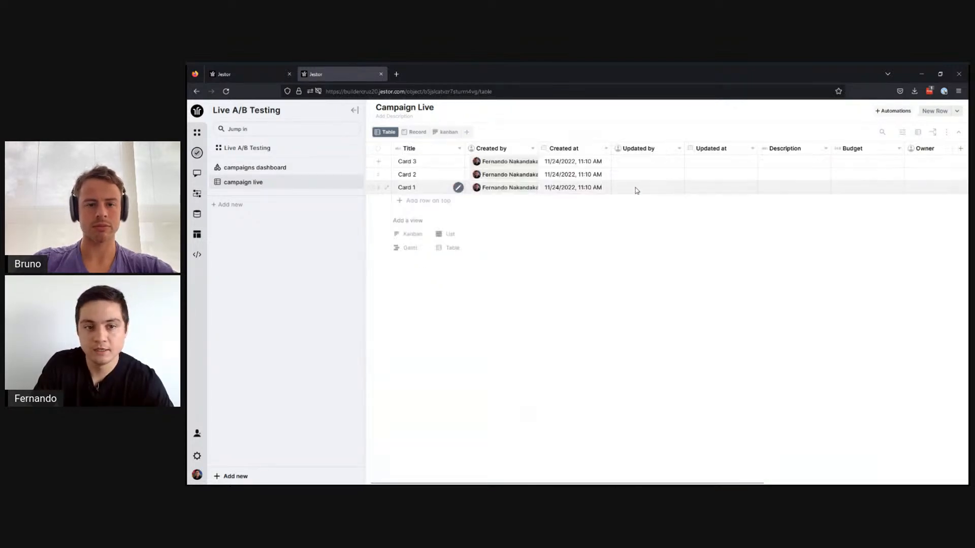
Delete the Card 3 row from Campaign Live's Table view.
left_click(371, 188)
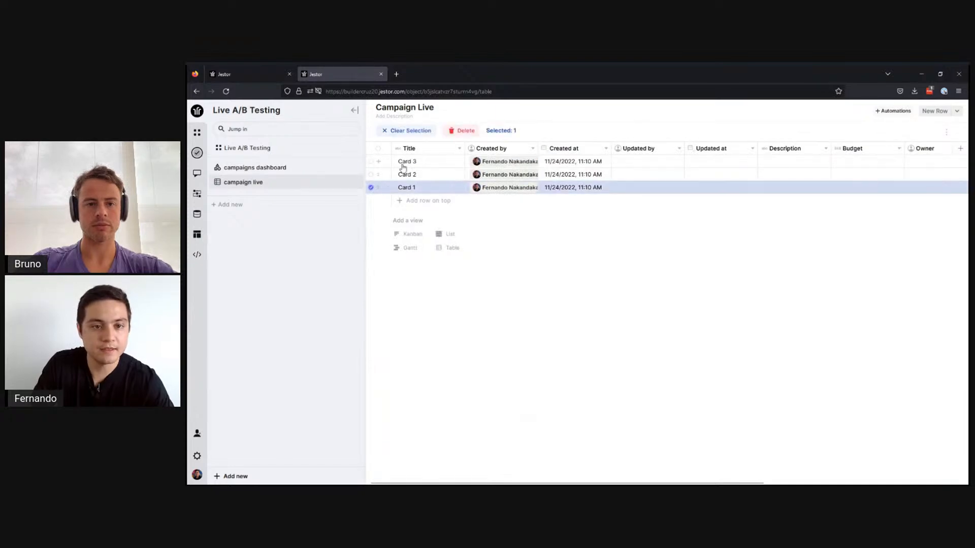
left_click(407, 131)
left_click(371, 161)
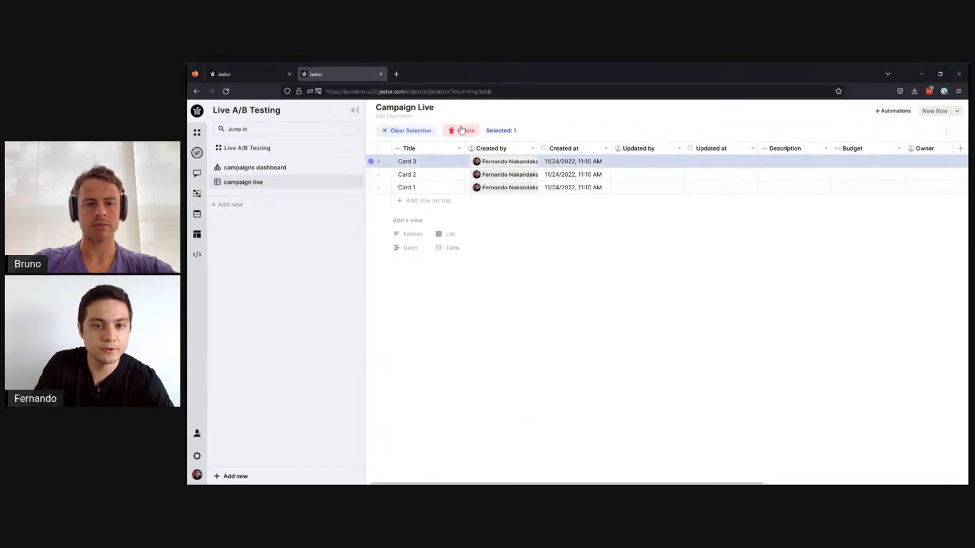
left_click(463, 130)
left_click(650, 192)
Copy the title "Hits the road" from the example Campaigns table and paste it over the Card 1 title in Campaign Live.
left_click(271, 75)
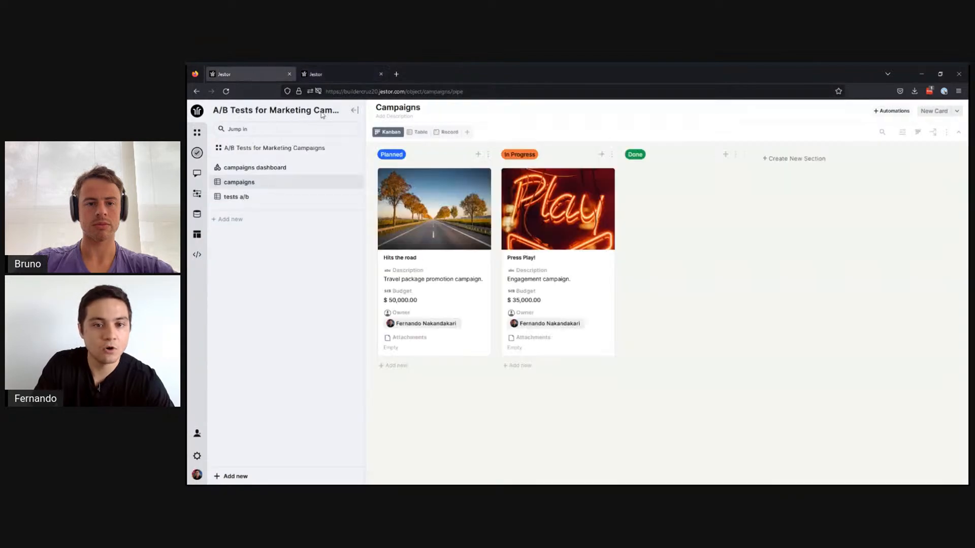
left_click(421, 132)
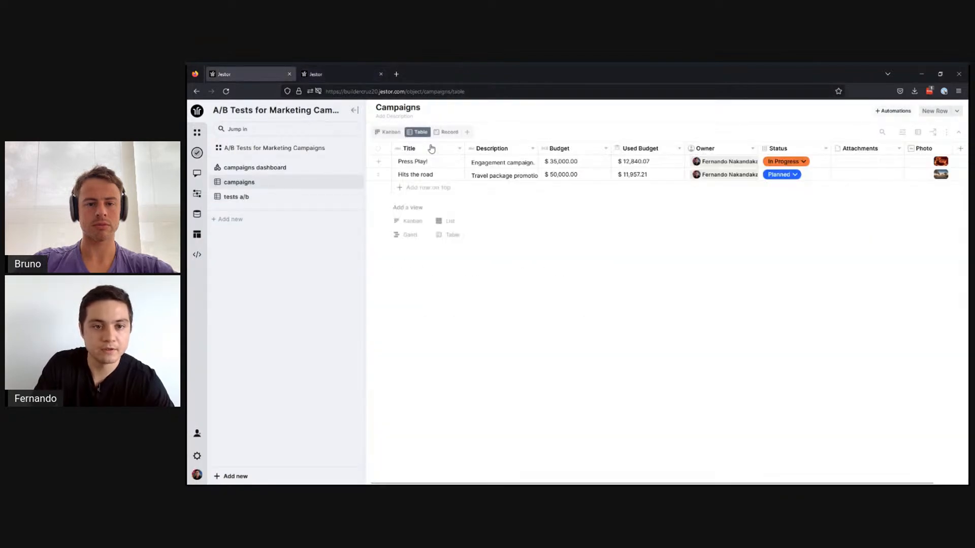
left_click(429, 177)
double_click(428, 176)
triple_click(428, 176)
key("ctrl+c")
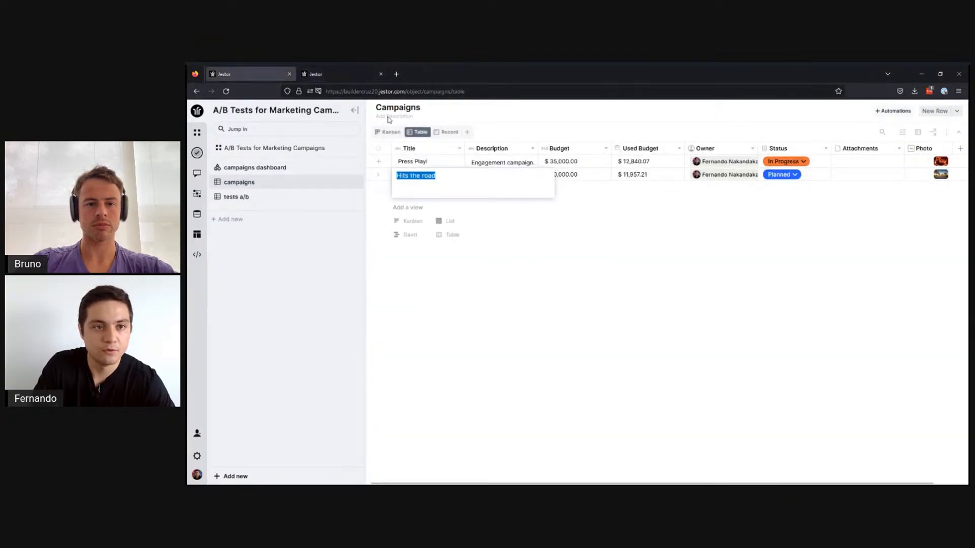
left_click(331, 74)
left_click(420, 177)
key("ctrl+a")
key("ctrl+v")
key("Return")
Hide the Created by, Created at, Updated by and Updated at fields in Campaign Live's Table view.
left_click(504, 150)
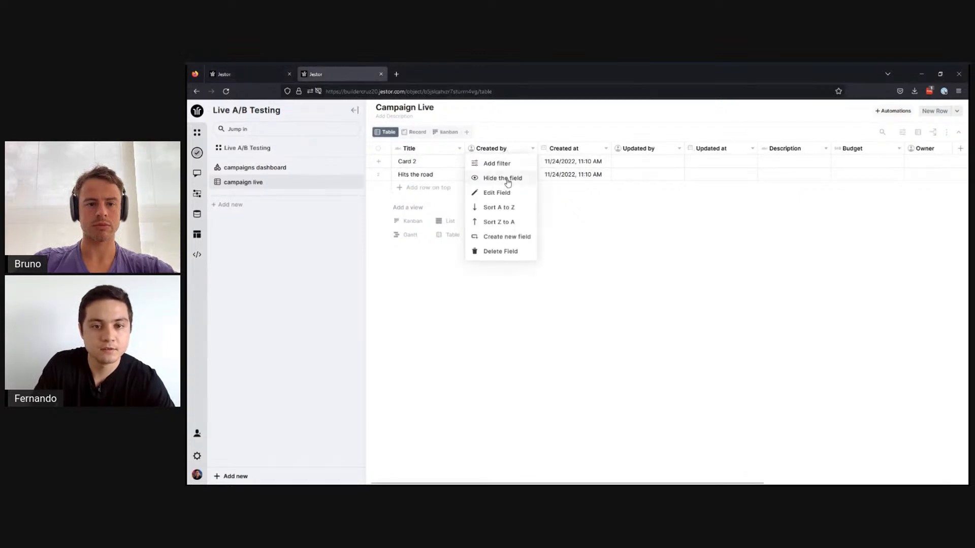
left_click(509, 176)
left_click(501, 148)
left_click(505, 176)
left_click(503, 149)
left_click(504, 176)
left_click(491, 149)
left_click(505, 176)
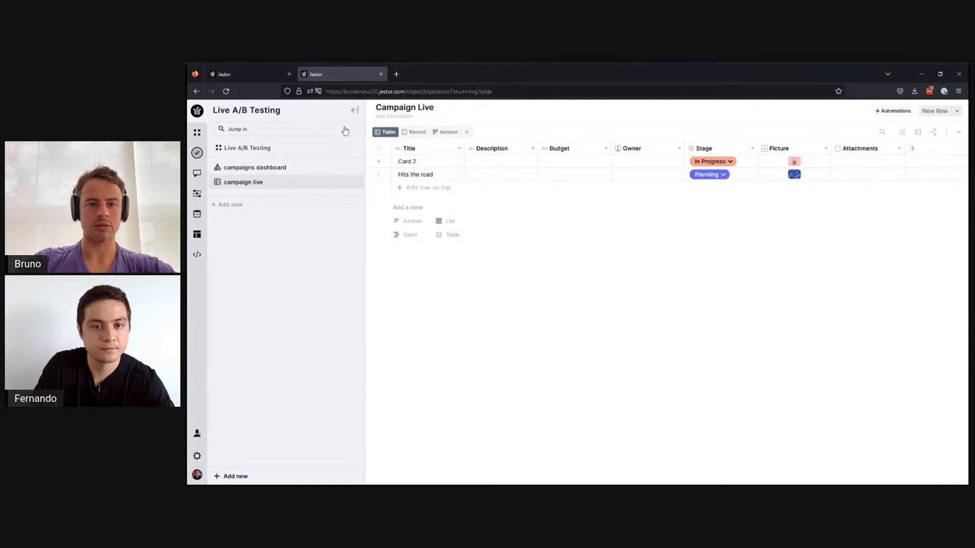
Copy the Hits the road description from the example Campaigns table into the same campaign's Description in Campaign Live.
left_click(245, 74)
left_click(492, 188)
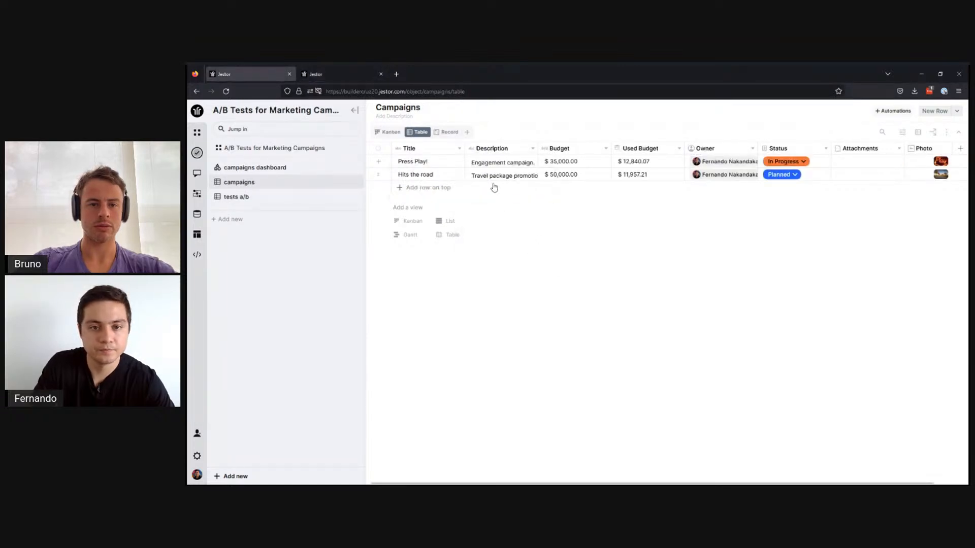
double_click(492, 175)
triple_click(493, 175)
key("ctrl+c")
left_click(370, 75)
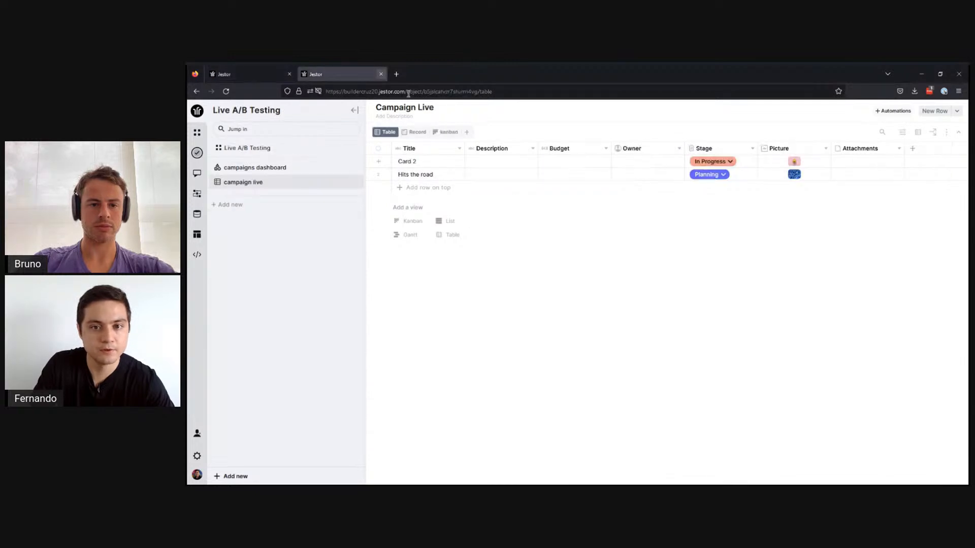
left_click(497, 166)
left_click(493, 178)
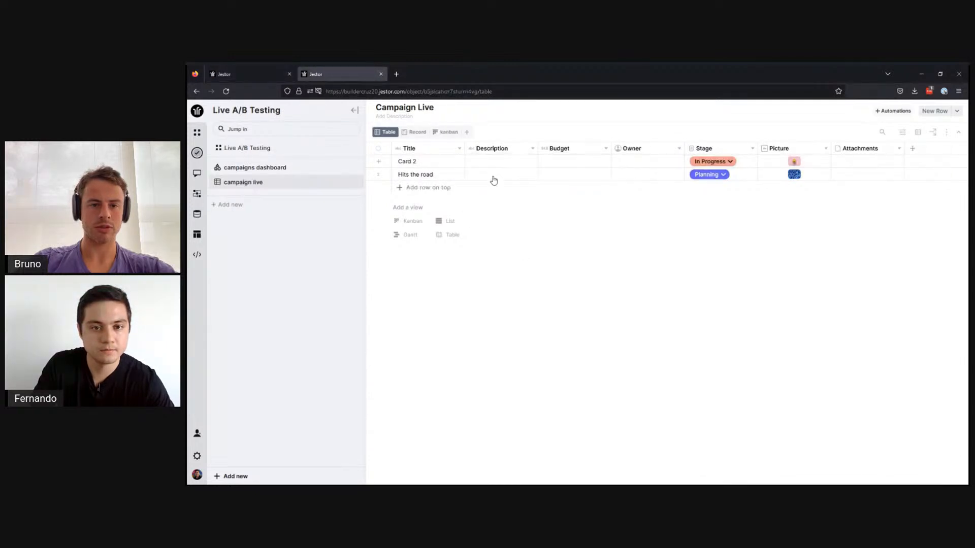
left_click(492, 177)
key("ctrl+v")
left_click(477, 125)
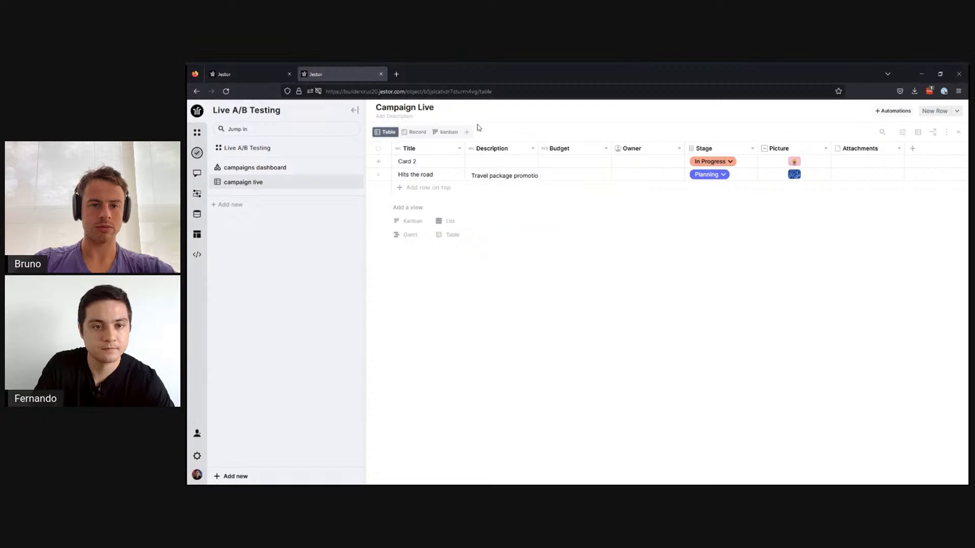
Copy the title "Press Play!" from the example Campaigns table and paste it over the Card 2 title in Campaign Live.
left_click(249, 75)
left_click(447, 169)
left_click(438, 162)
triple_click(430, 166)
key("ctrl+c")
left_click(316, 75)
left_click(416, 161)
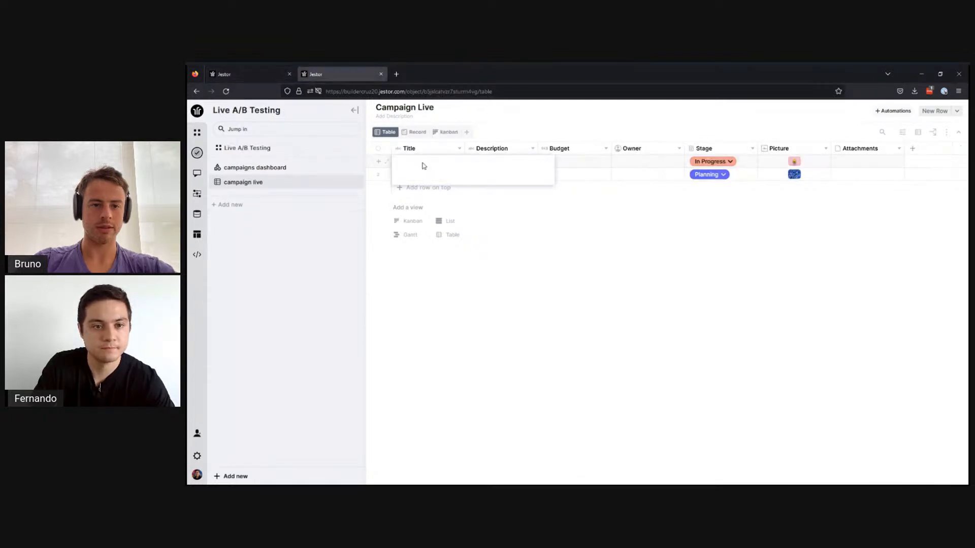
triple_click(414, 162)
key("ctrl+v")
left_click(508, 126)
Copy the description "Engagement campaign." from the example table into the Press Play! row of Campaign Live.
left_click(249, 74)
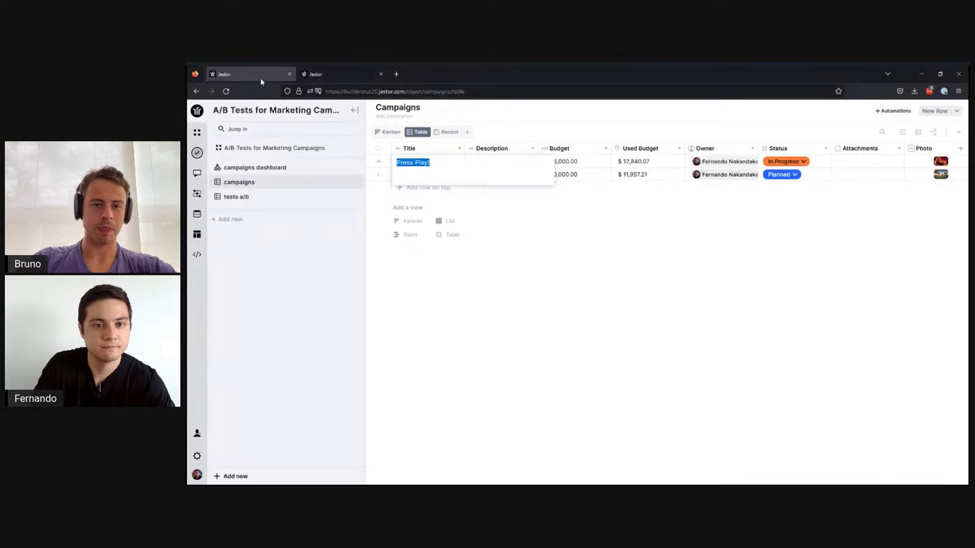
left_click(512, 187)
left_click(492, 162)
triple_click(492, 161)
key("ctrl+c")
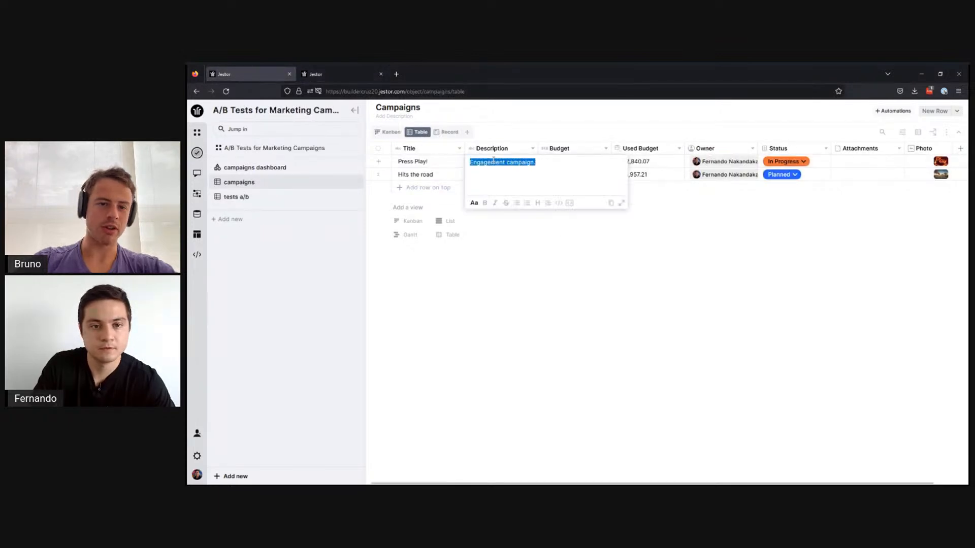
left_click(335, 74)
left_click(496, 164)
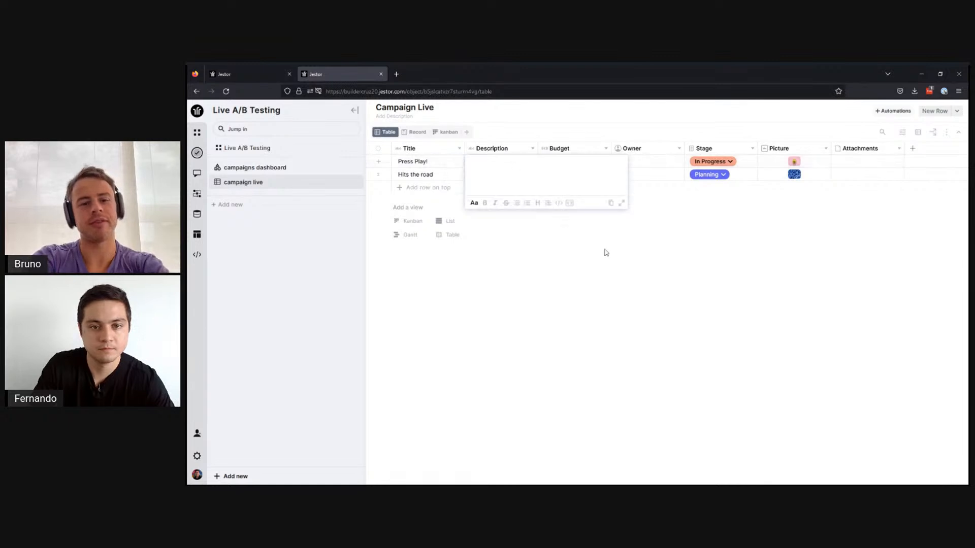
key("ctrl+v")
left_click(614, 265)
Check the example budgets and set the Hits the road budget in Campaign Live to $50,000.00.
left_click(249, 74)
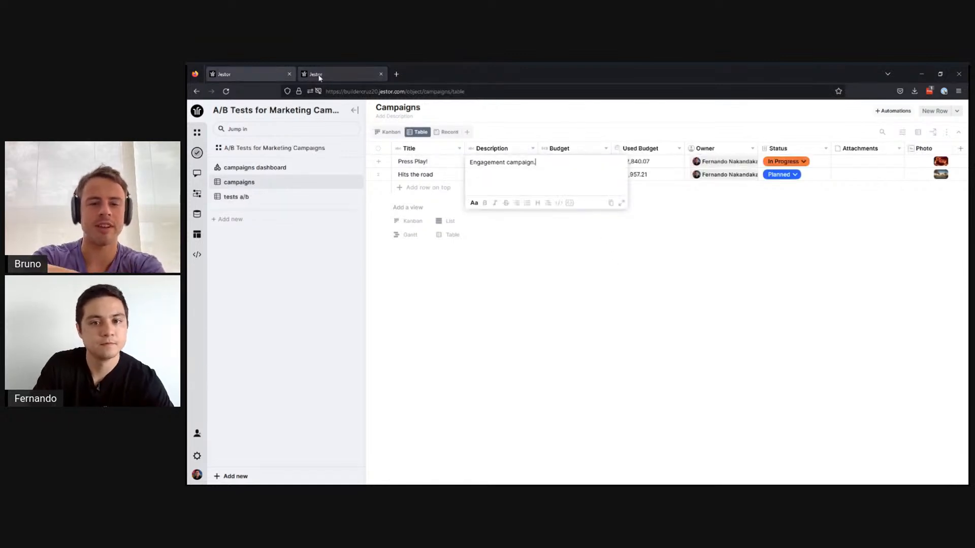
left_click(568, 283)
left_click(335, 74)
left_click(562, 174)
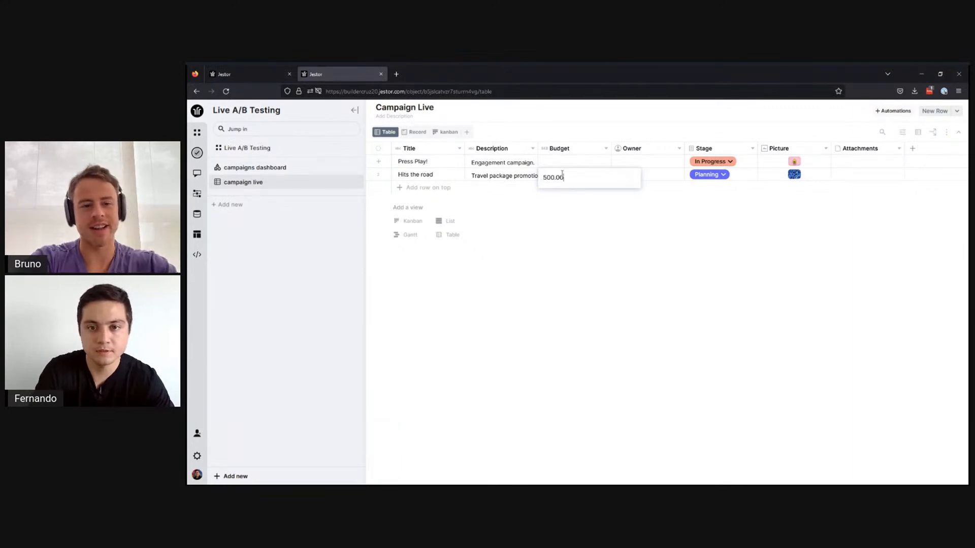
left_click(556, 167)
left_click(563, 163)
type("3500000")
left_click(633, 187)
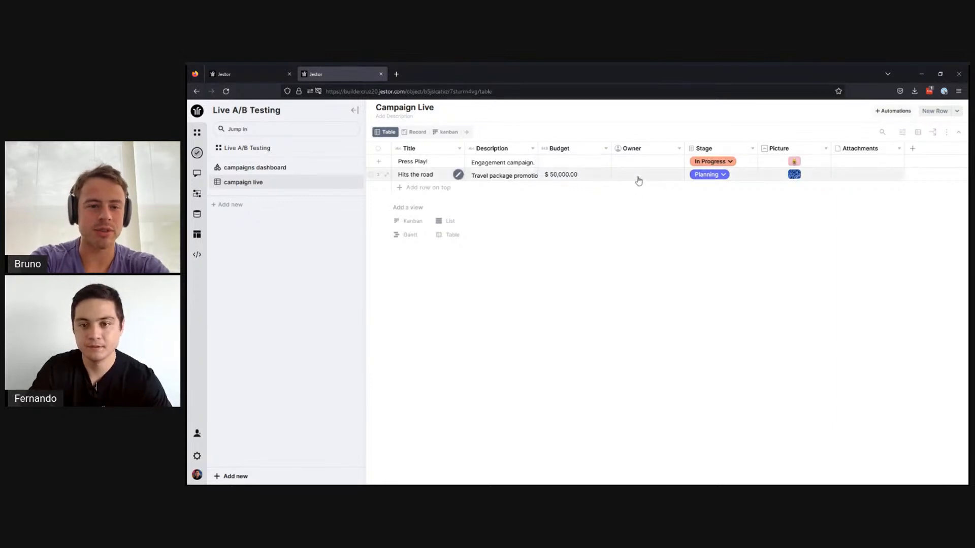
Assign the same owner as in the example to both campaigns and set the Press Play! budget to $35,000.00.
left_click(639, 181)
left_click(637, 212)
left_click(638, 164)
left_click(641, 199)
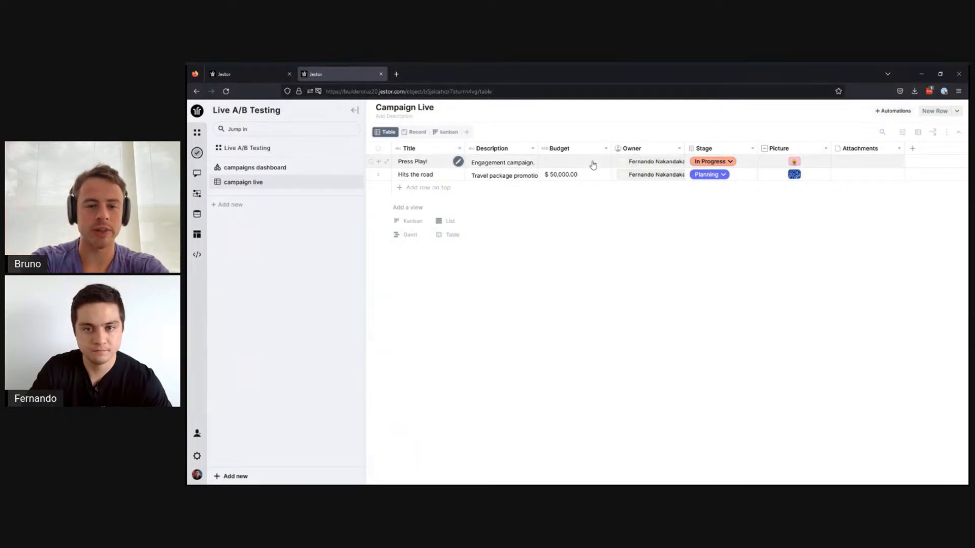
left_click(591, 164)
left_click(698, 271)
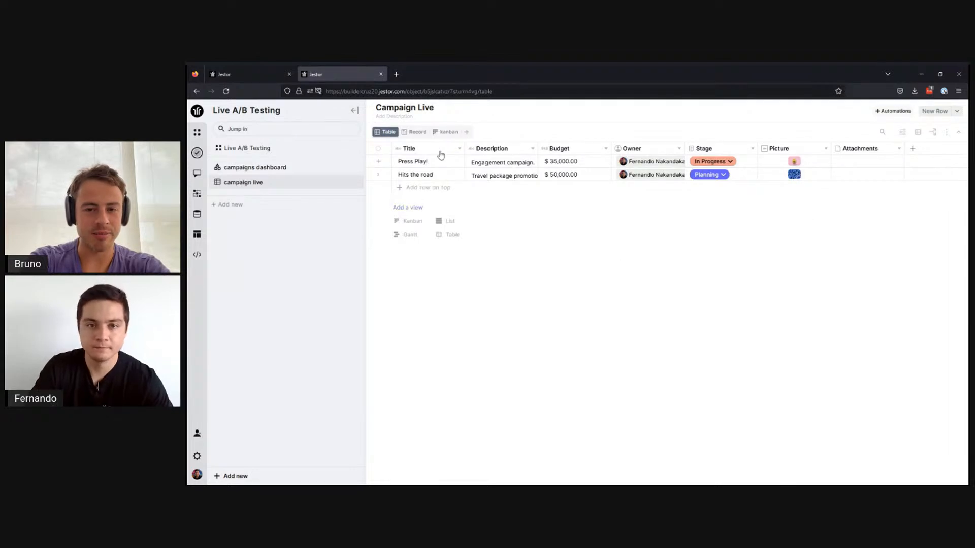
Review Campaign Live's kanban cards, the Campaigns Dashboard and the table options of the example campaigns table.
left_click(444, 132)
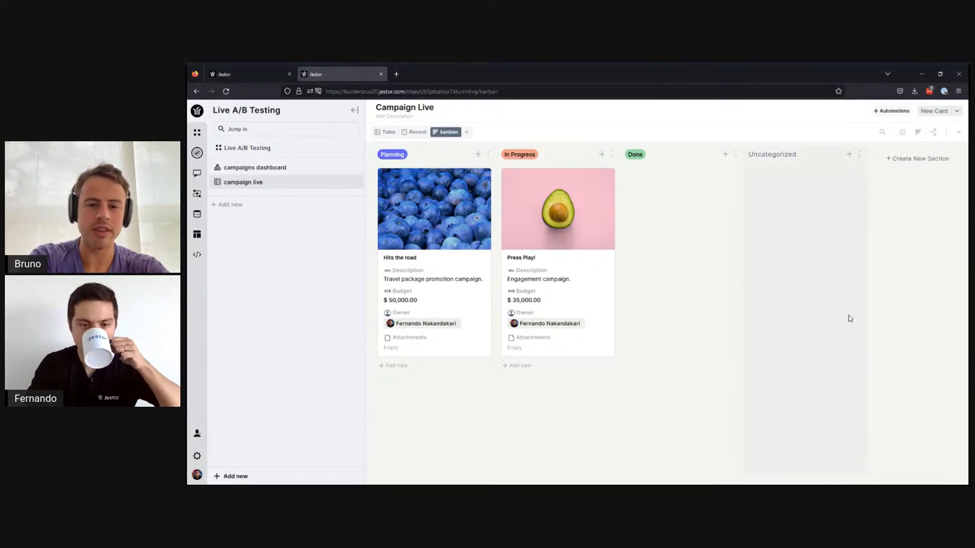
left_click(290, 168)
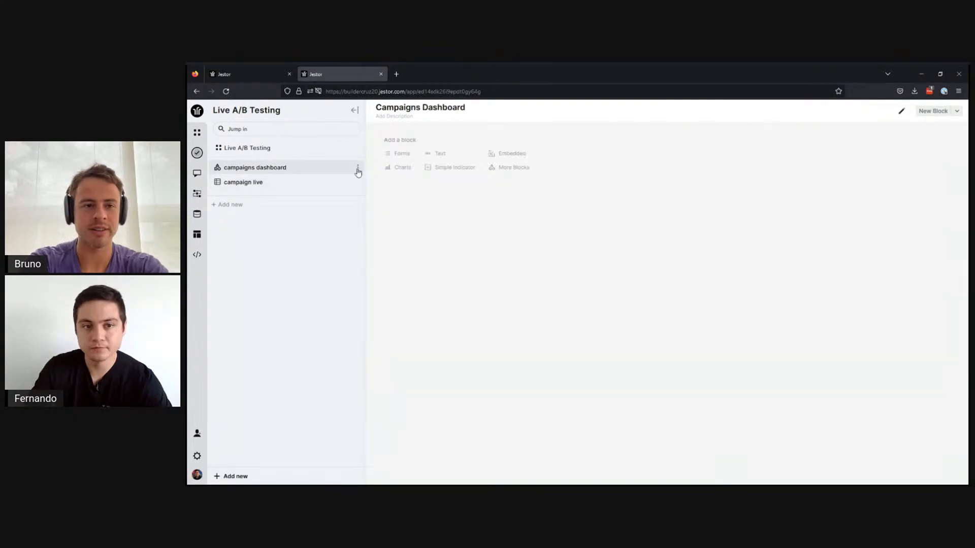
left_click(238, 183)
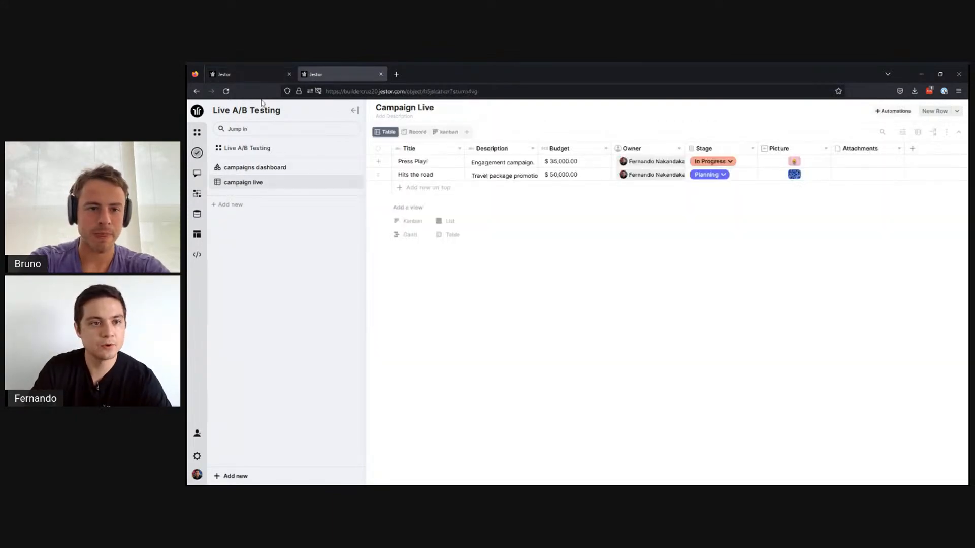
left_click(273, 75)
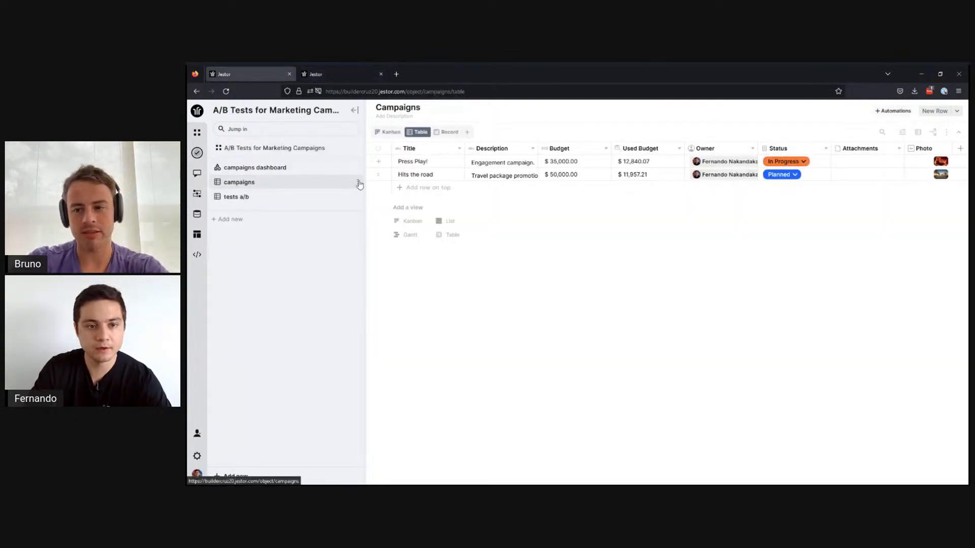
left_click(357, 182)
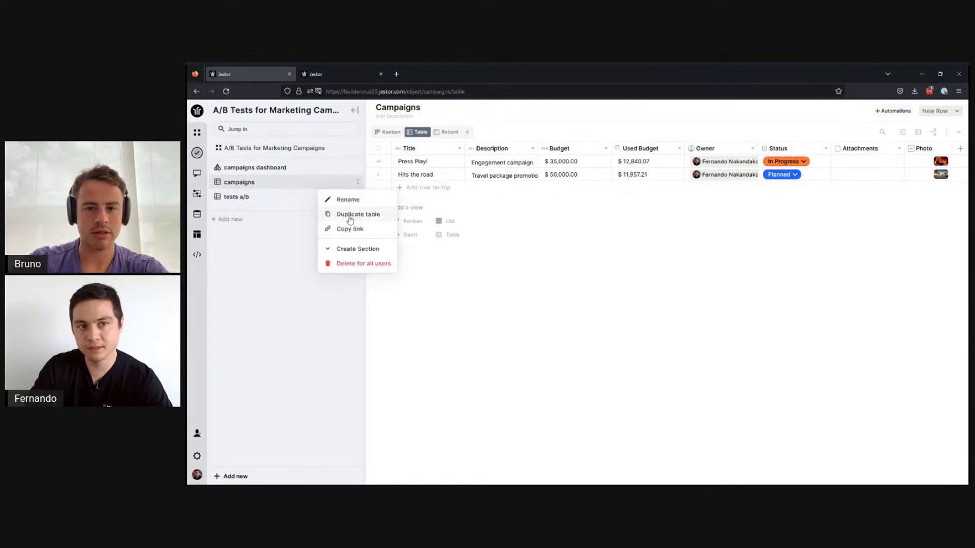
left_click(317, 70)
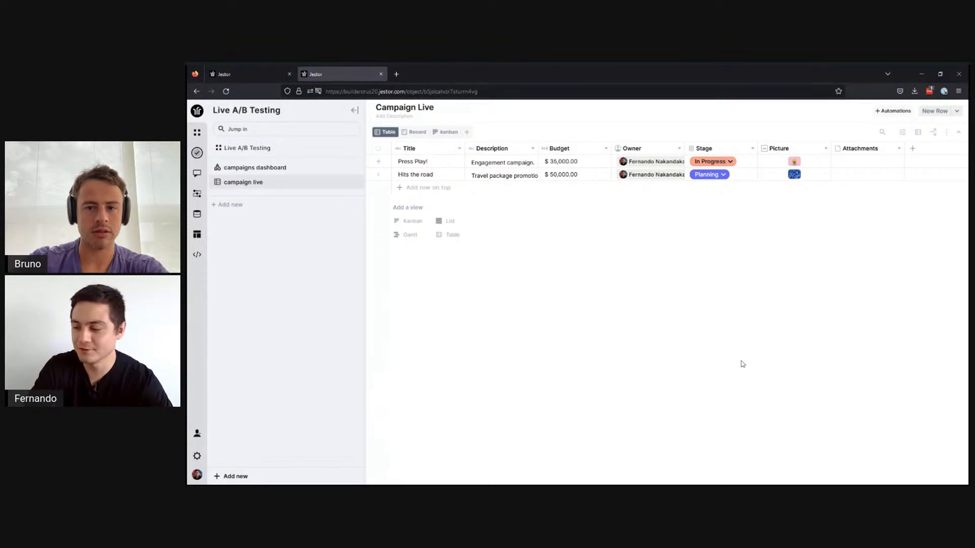
Delete the existing pictures from the Hits the road and Press Play! rows in Campaign Live.
left_click(795, 176)
left_click(847, 291)
left_click(819, 182)
left_click(853, 196)
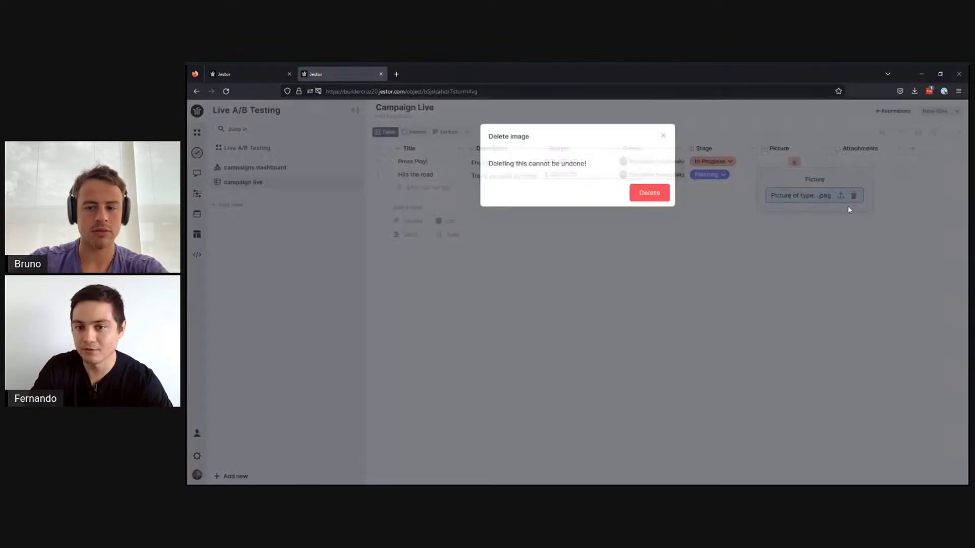
left_click(650, 193)
left_click(822, 161)
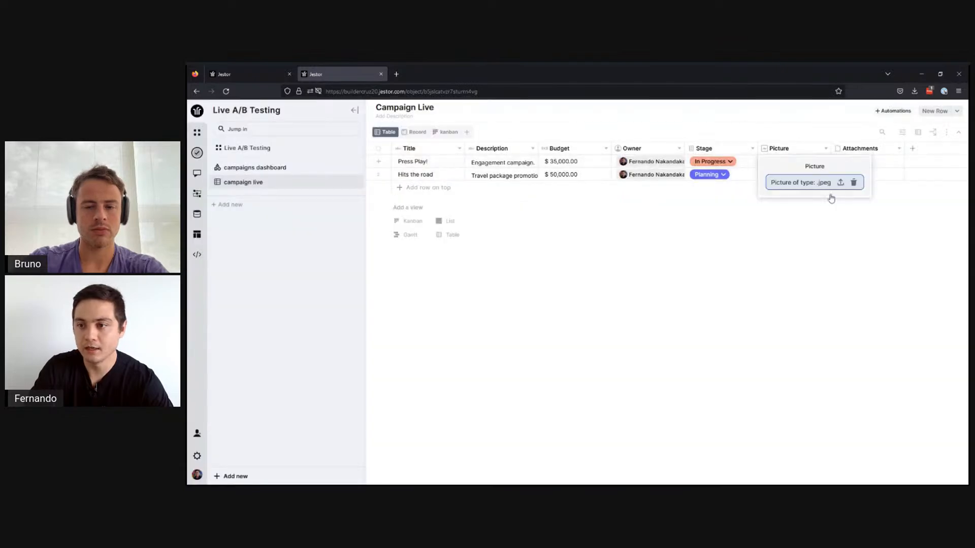
left_click(853, 184)
left_click(660, 193)
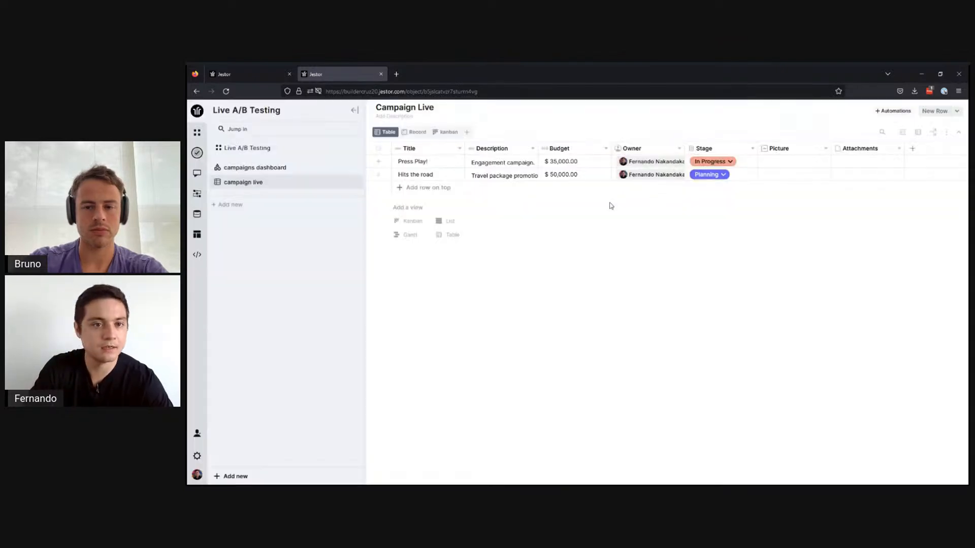
Save the road photo from the example Hits the road row and upload it as that campaign's Picture in Campaign Live.
left_click(261, 74)
left_click(759, 260)
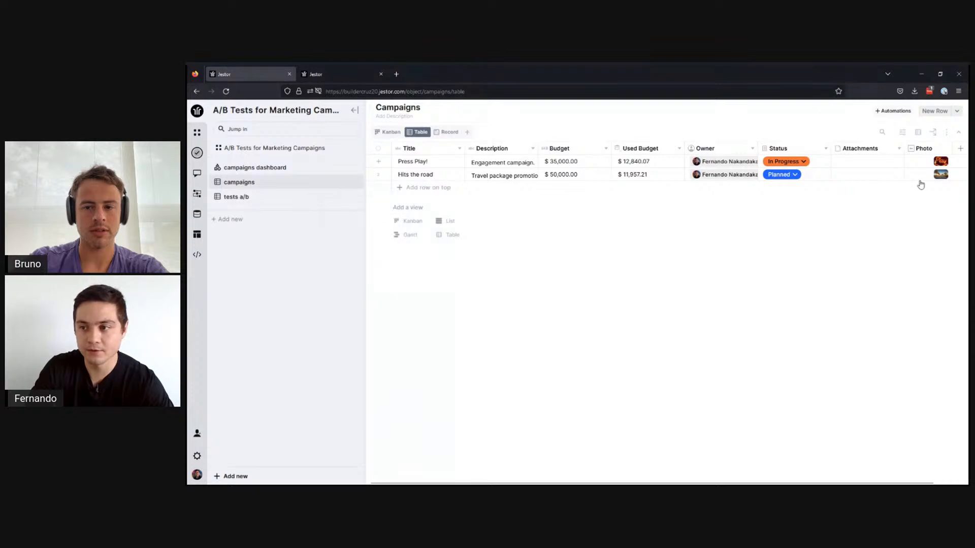
left_click(939, 175)
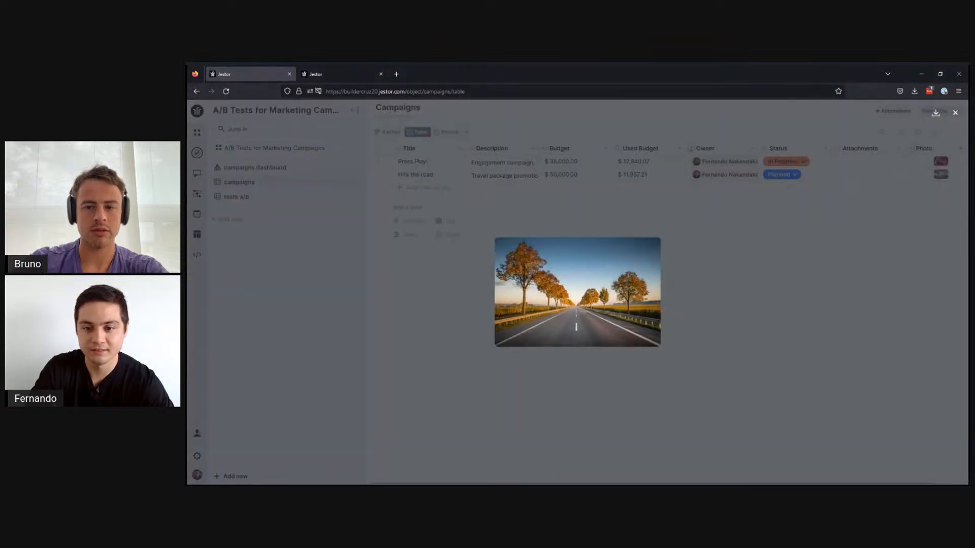
left_click(822, 275)
key("ctrl+Tab")
left_click(805, 177)
left_click(798, 200)
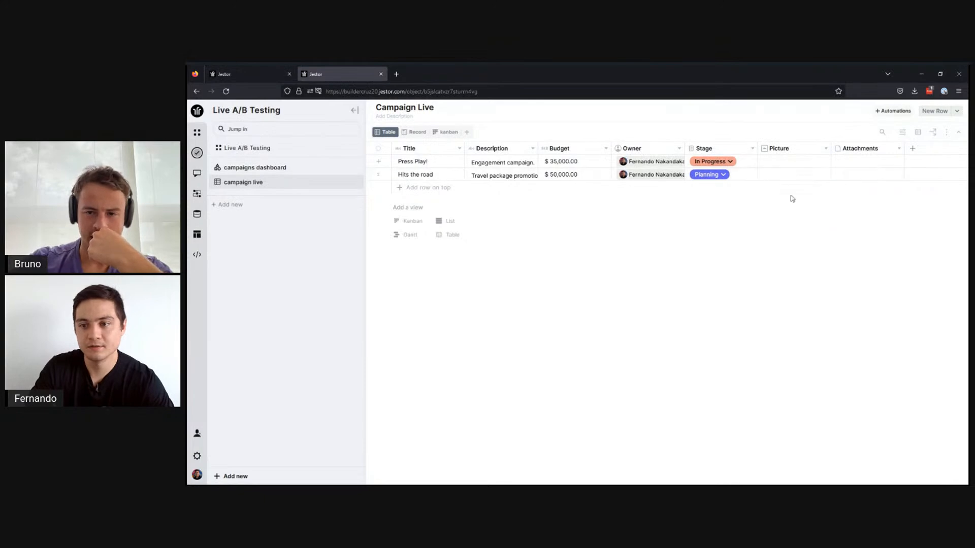
Save the neon Play photo from the example, upload it as the Press Play! Picture in Campaign Live, and check the kanban cards.
left_click(228, 72)
left_click(940, 163)
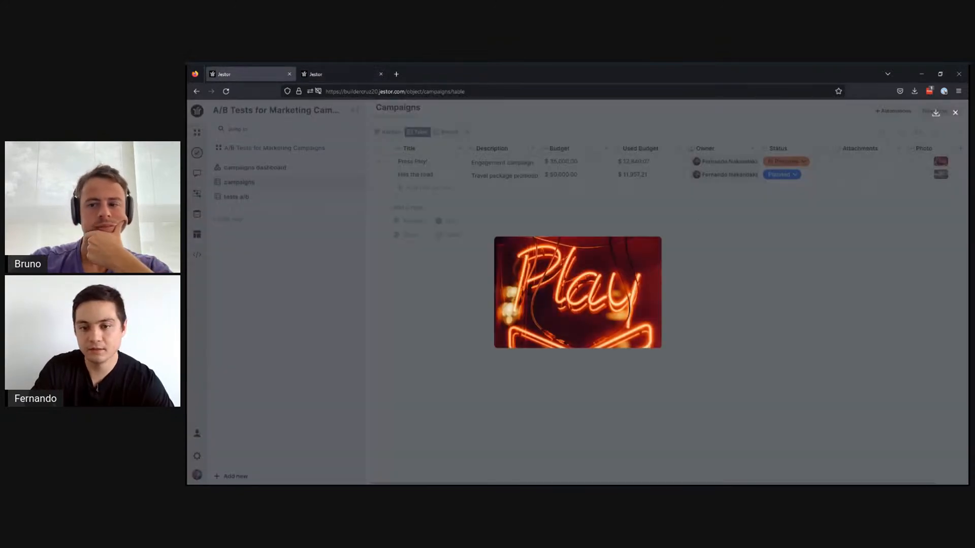
left_click(342, 74)
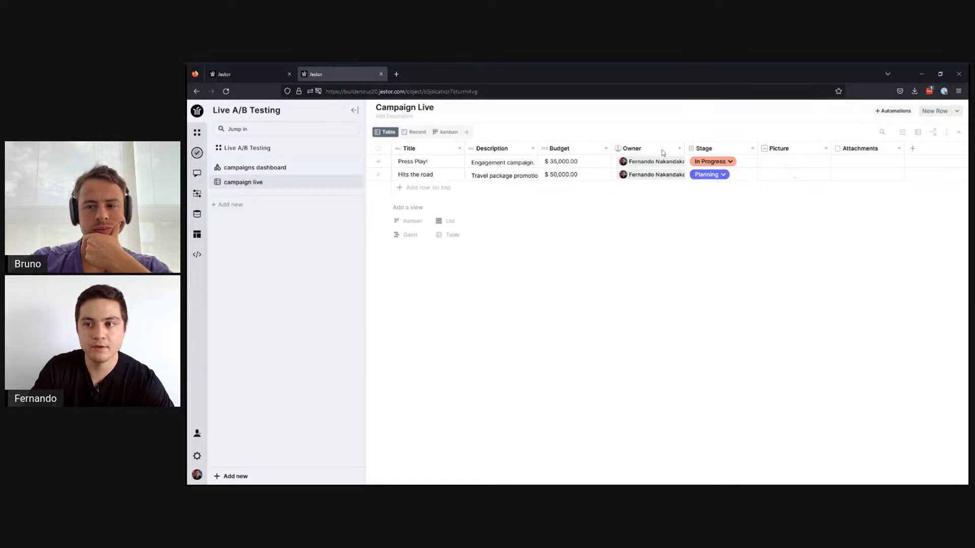
left_click(794, 162)
left_click(797, 221)
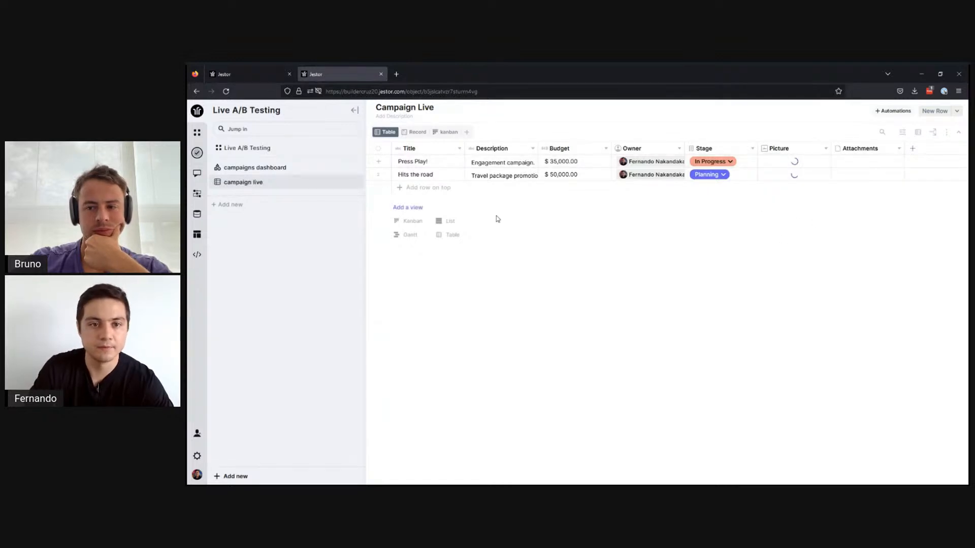
left_click(447, 133)
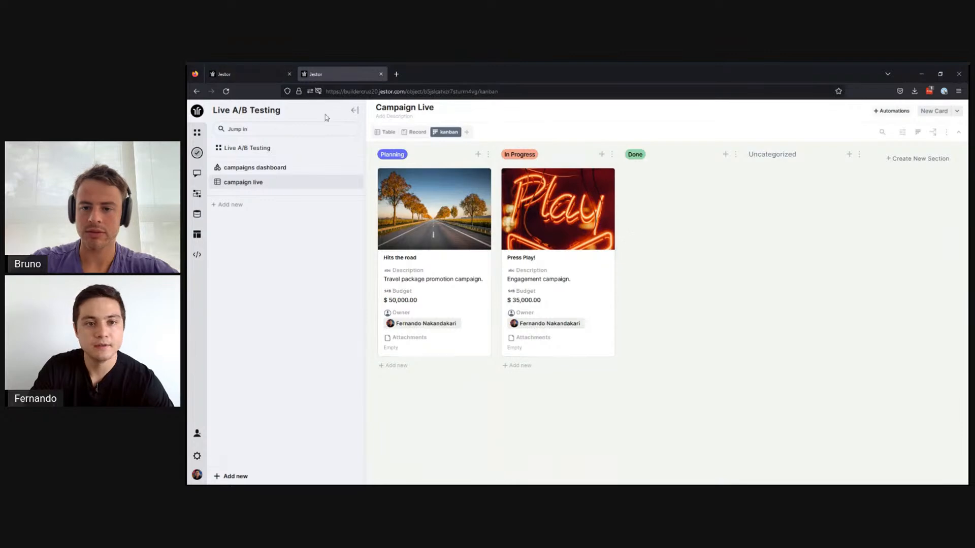
Reorder Campaign Live's views so that kanban comes first, ahead of Table and Record.
left_click(386, 133)
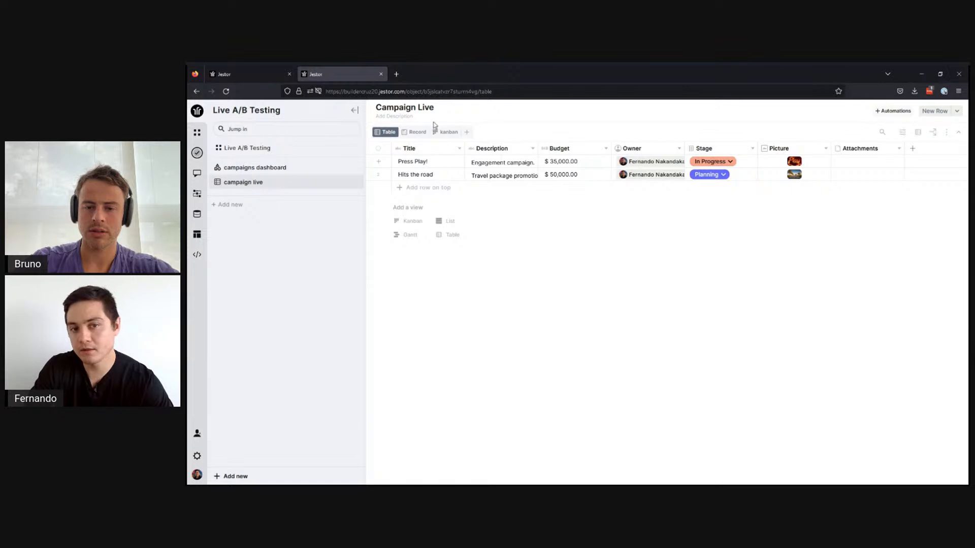
left_click(450, 135)
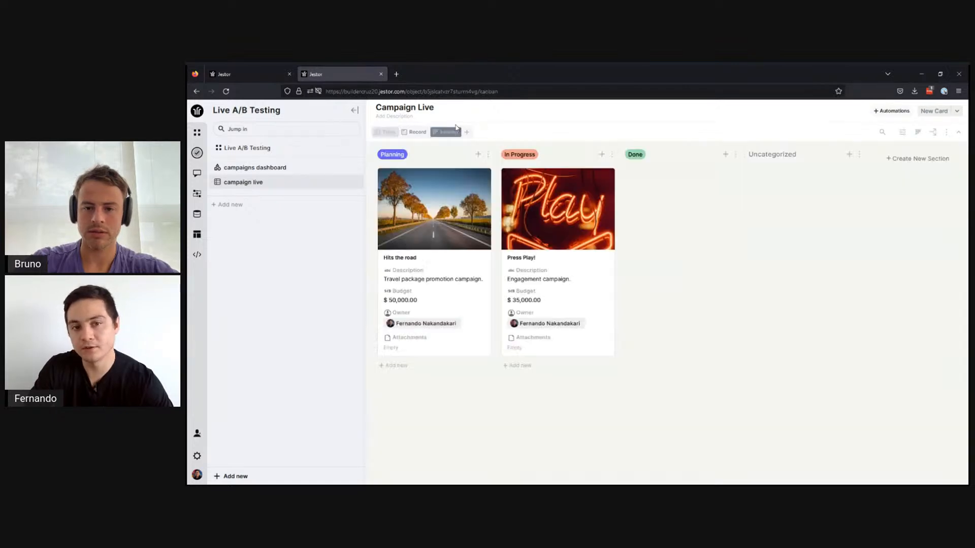
left_click_drag(453, 135, 393, 134)
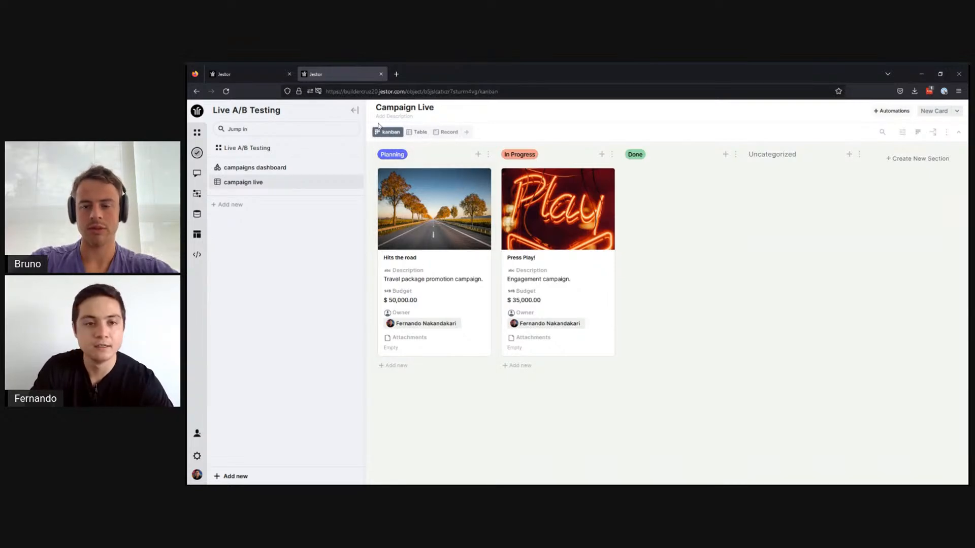
Reopen Campaign Live from the Campaigns Dashboard to check its default view, and compare the Table and kanban views.
left_click(309, 170)
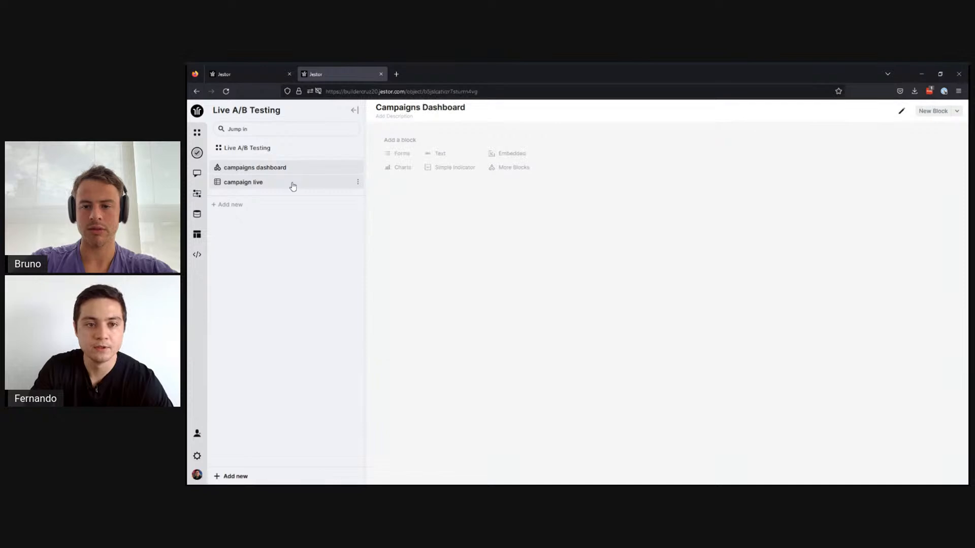
left_click(292, 185)
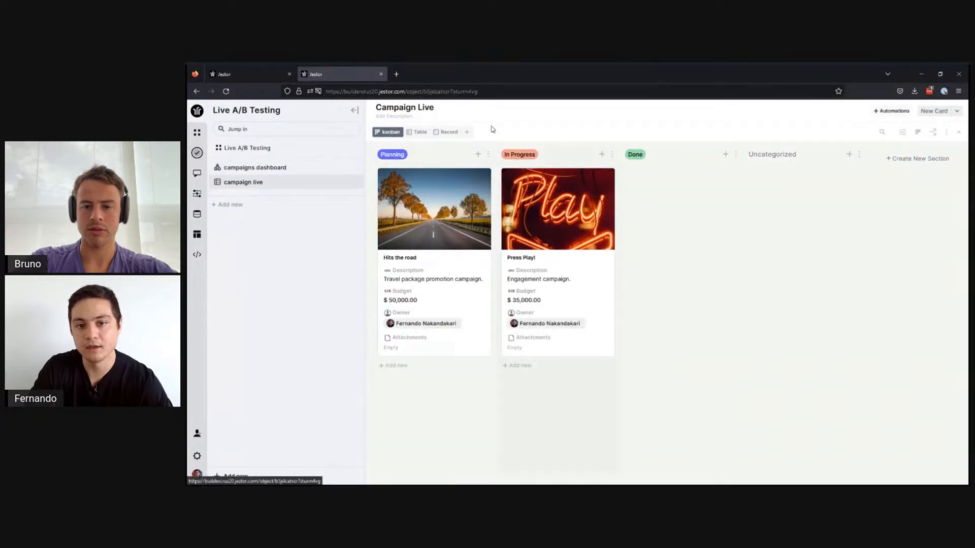
left_click(423, 133)
left_click(389, 133)
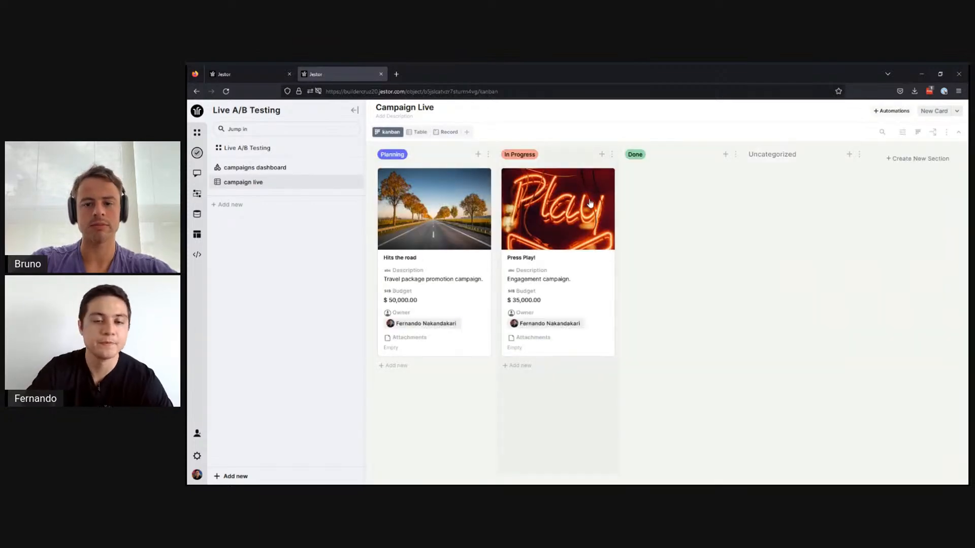
Review the columns of the example app's Tests A/B table, through to its start and finish dates, and return to the live app.
left_click(218, 74)
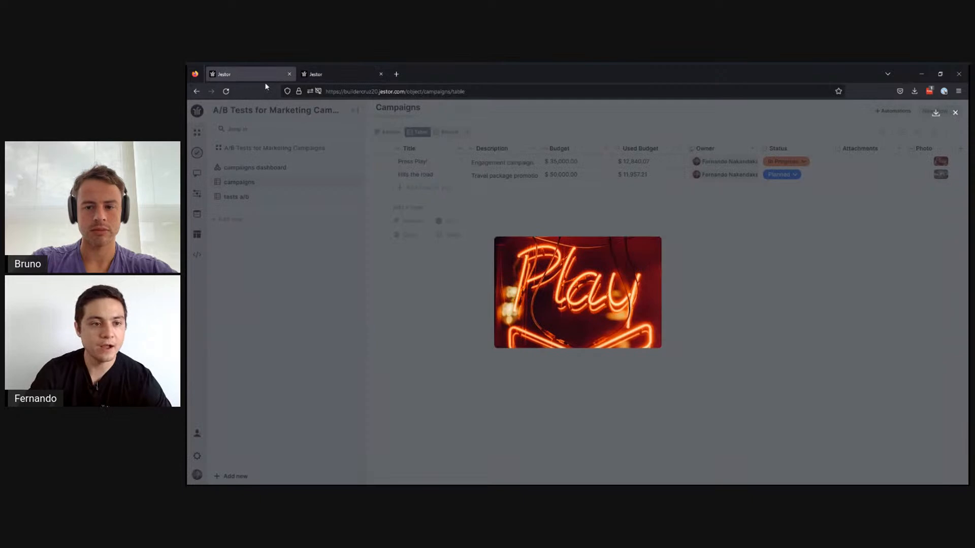
left_click(369, 199)
left_click(252, 201)
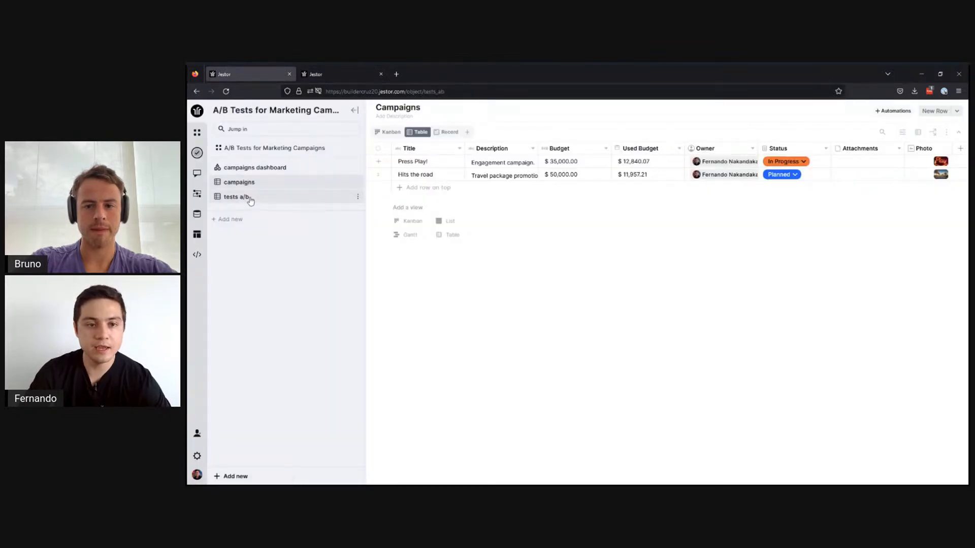
left_click(422, 138)
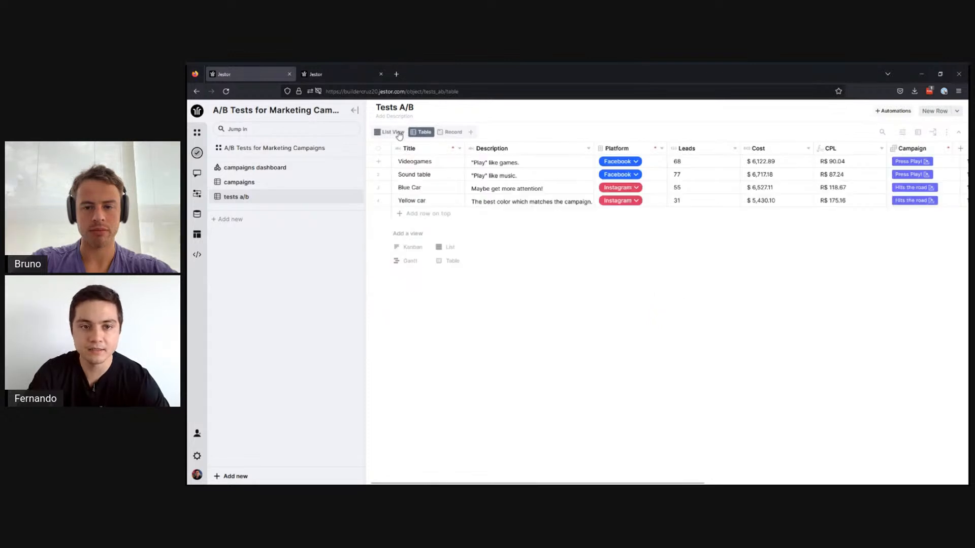
left_click_drag(590, 481, 667, 482)
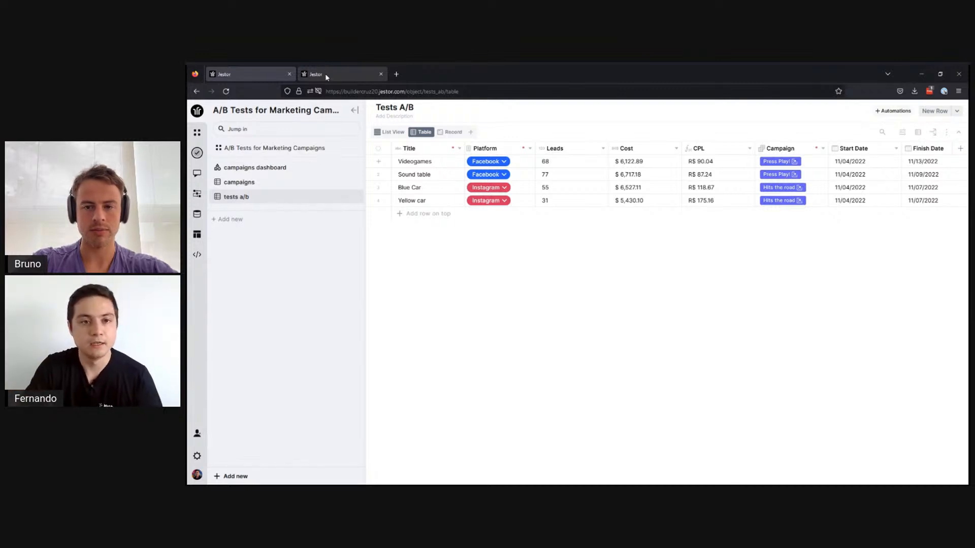
left_click(339, 70)
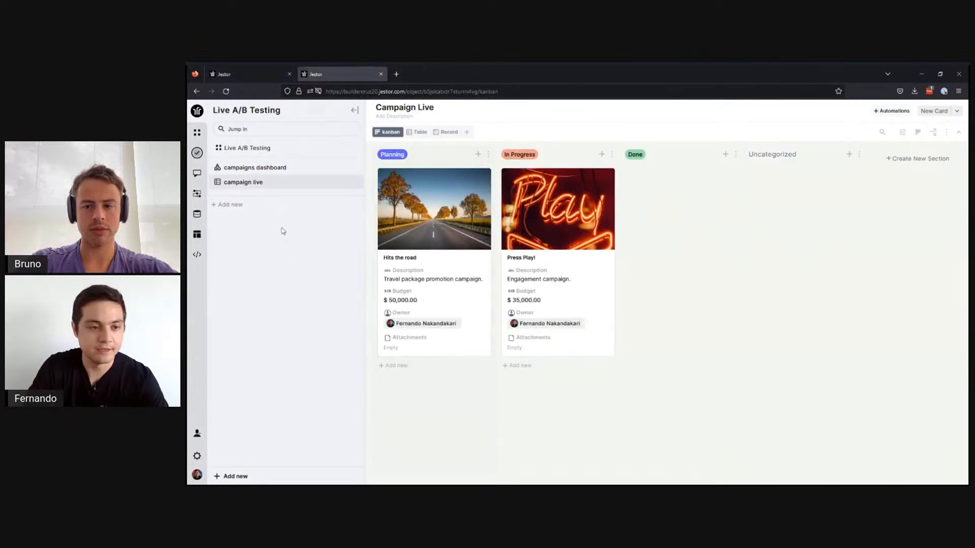
Add a new Gantt table to the Live A/B Testing app and place timeline bars for Task 2 and Task 1.
left_click(235, 205)
left_click(222, 258)
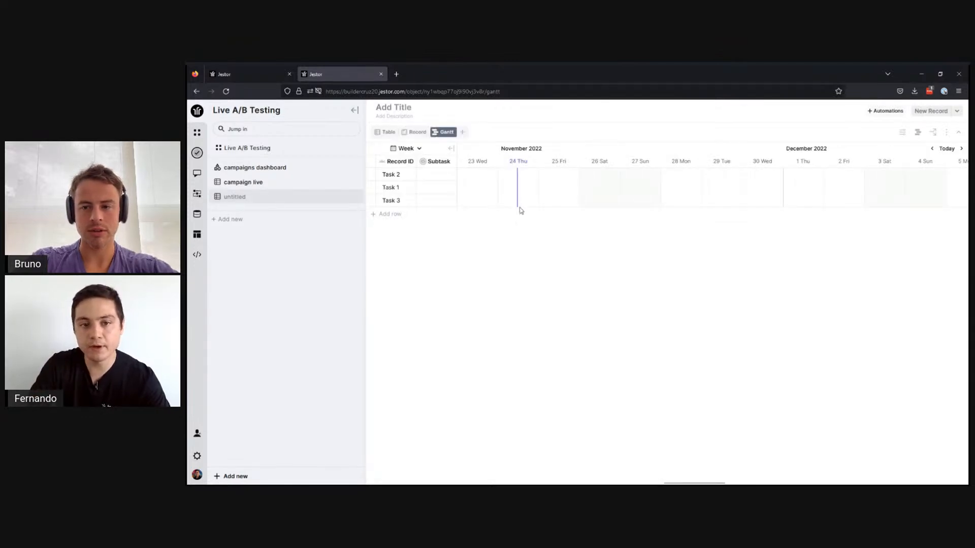
left_click(546, 175)
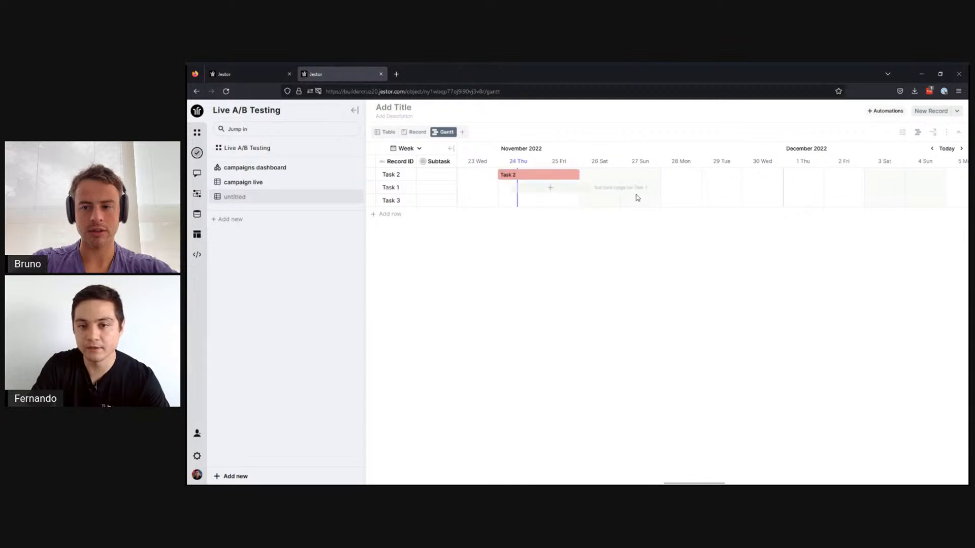
left_click(600, 187)
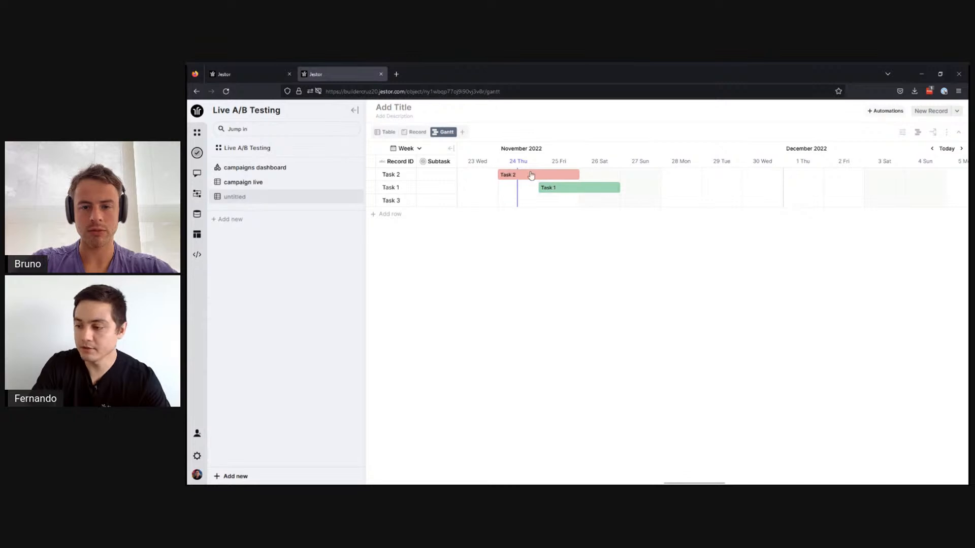
Add the Start, End, Date Range, Color and Subtask fields to the new table's Table view and save it.
left_click(389, 132)
left_click(917, 132)
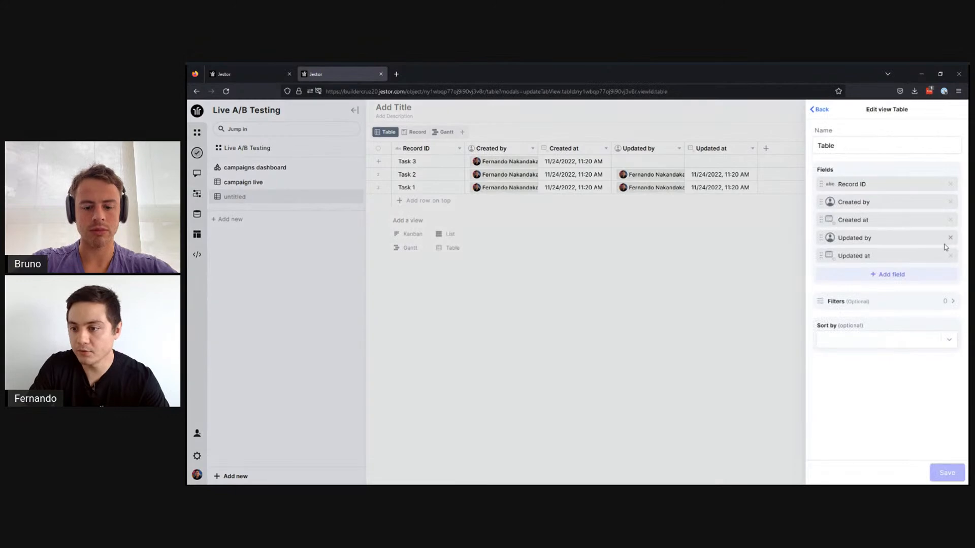
left_click(938, 279)
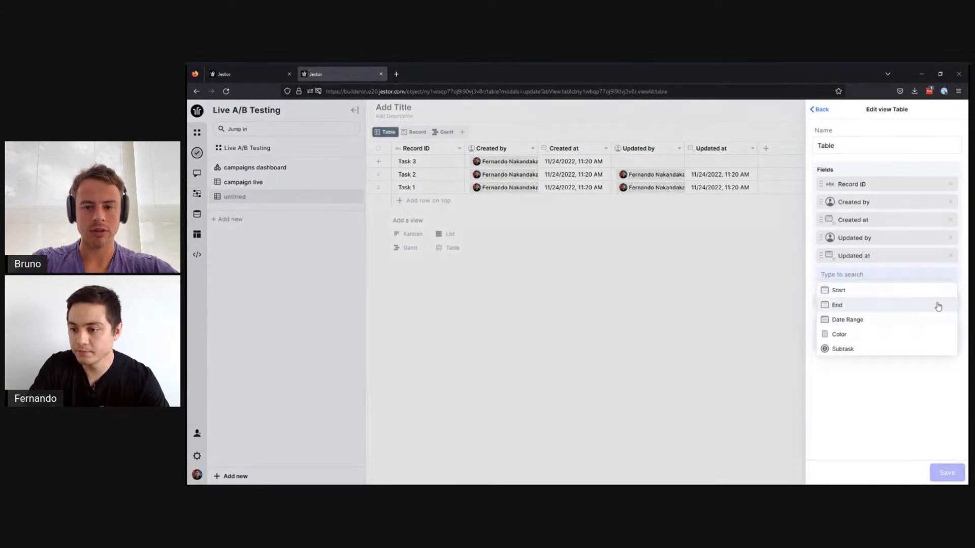
left_click(935, 299)
left_click(925, 308)
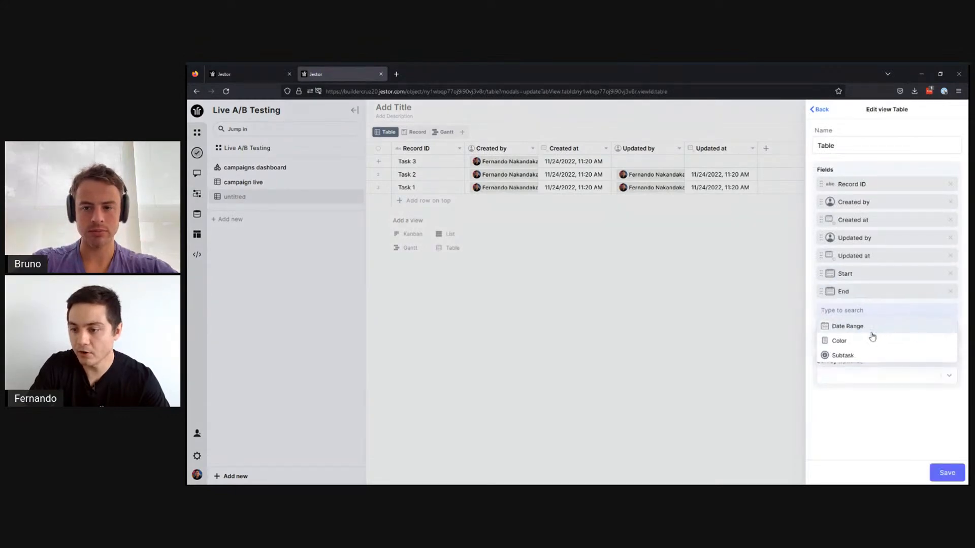
left_click(872, 329)
left_click(869, 350)
left_click(877, 353)
left_click(948, 474)
Check which start and end fields the Date Range field uses, and inspect Task 2's date range.
left_click_drag(778, 483, 929, 482)
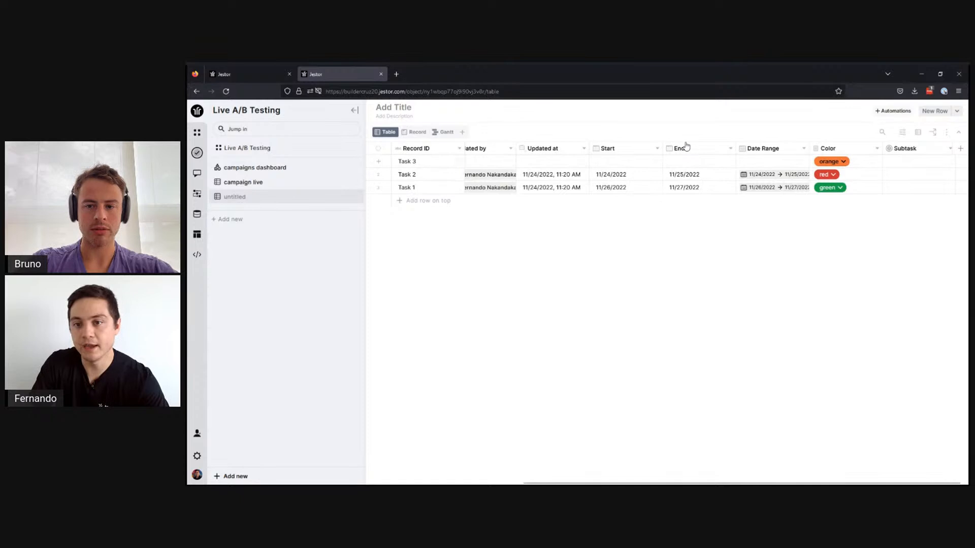
left_click(803, 148)
left_click(762, 192)
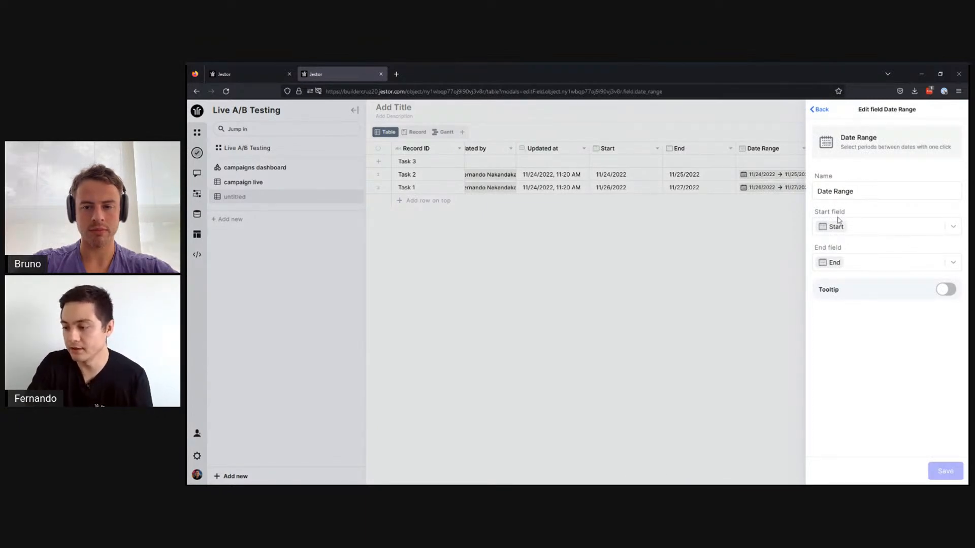
left_click(778, 266)
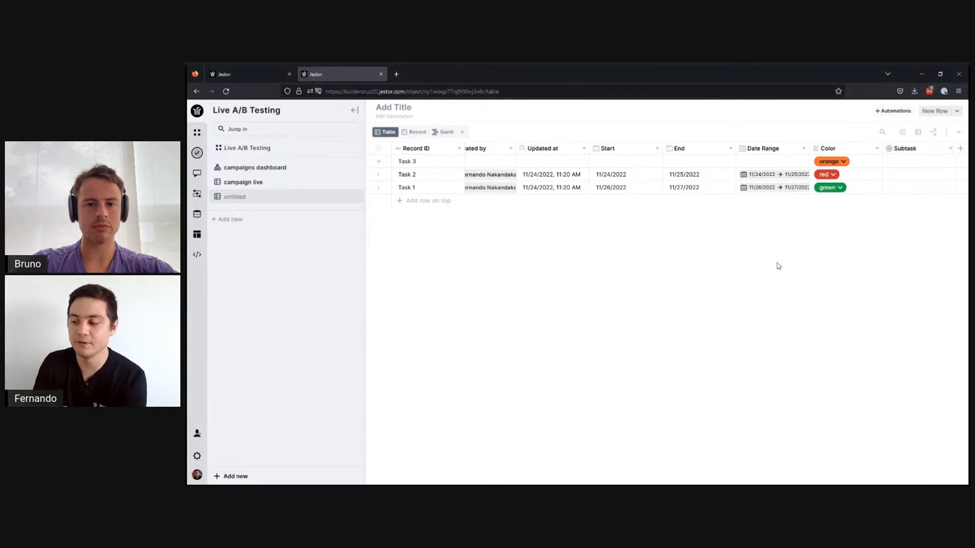
left_click(772, 175)
left_click(782, 125)
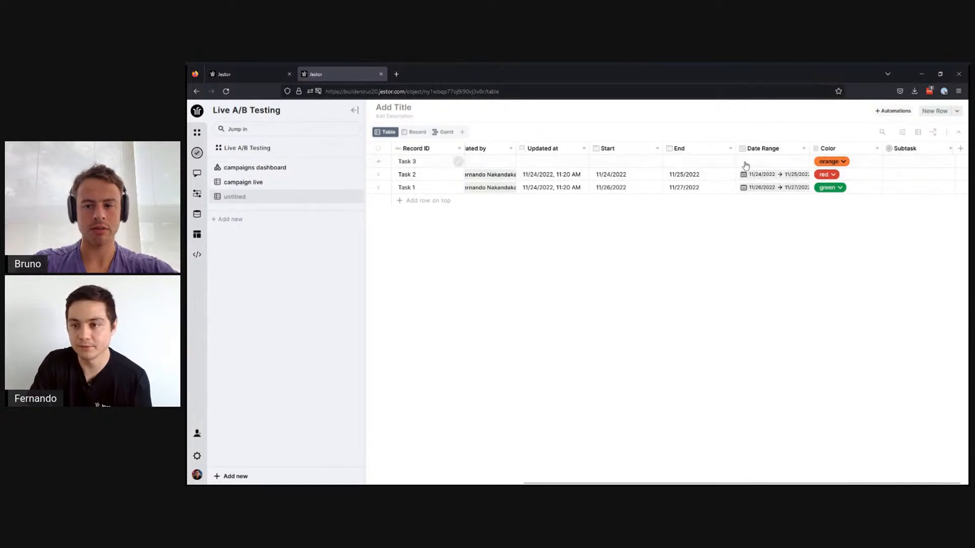
Set Task 3's Date Range to 11/01/2022 through 11/24/2022, and extend its End date to 11/30/2022.
left_click(762, 162)
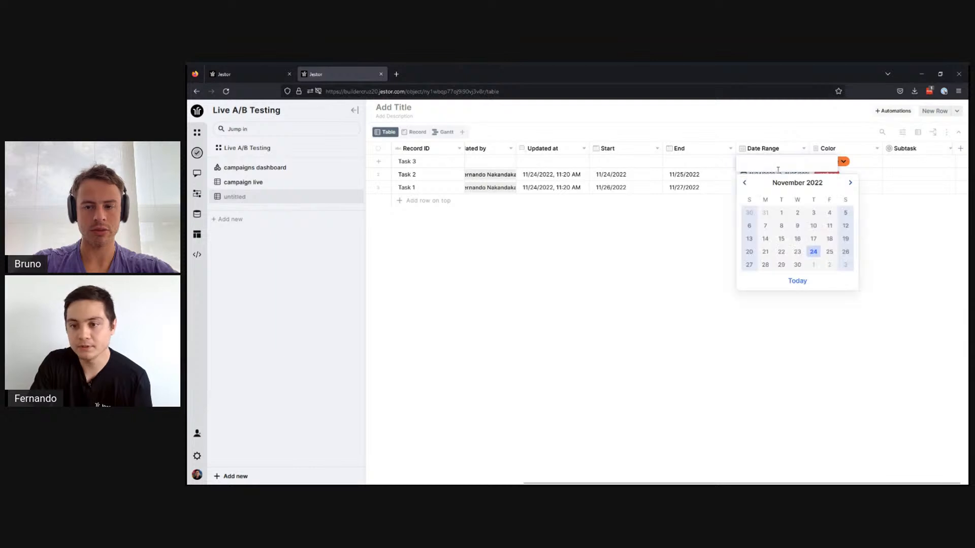
left_click(785, 216)
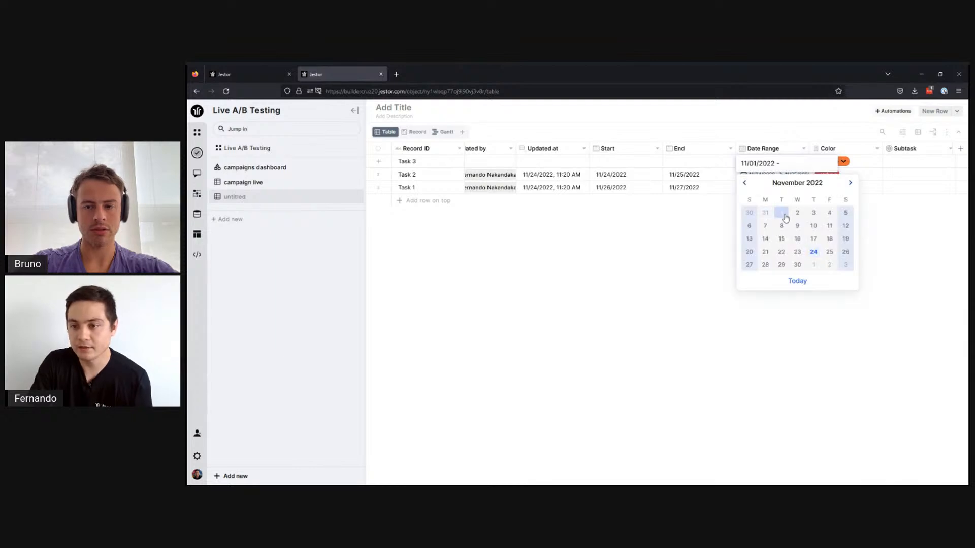
left_click(813, 251)
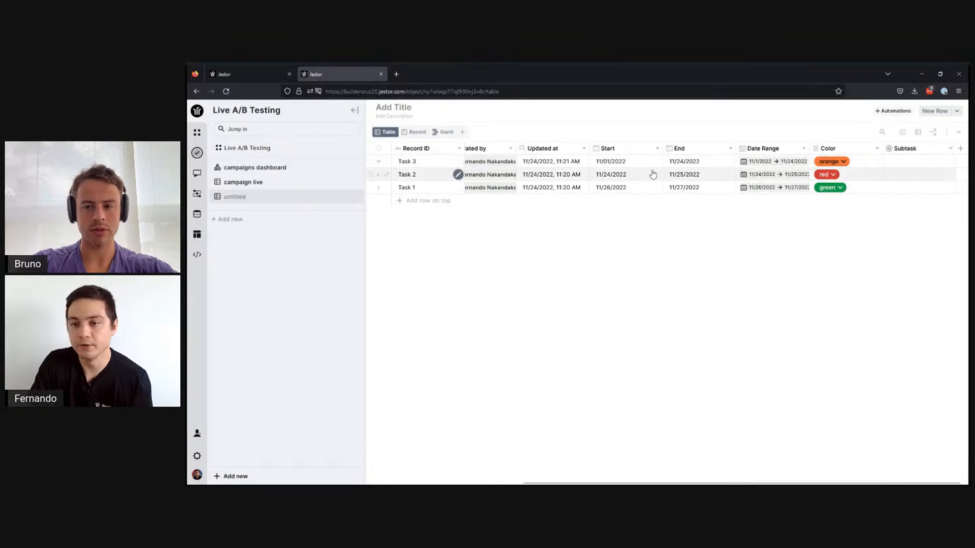
left_click(681, 162)
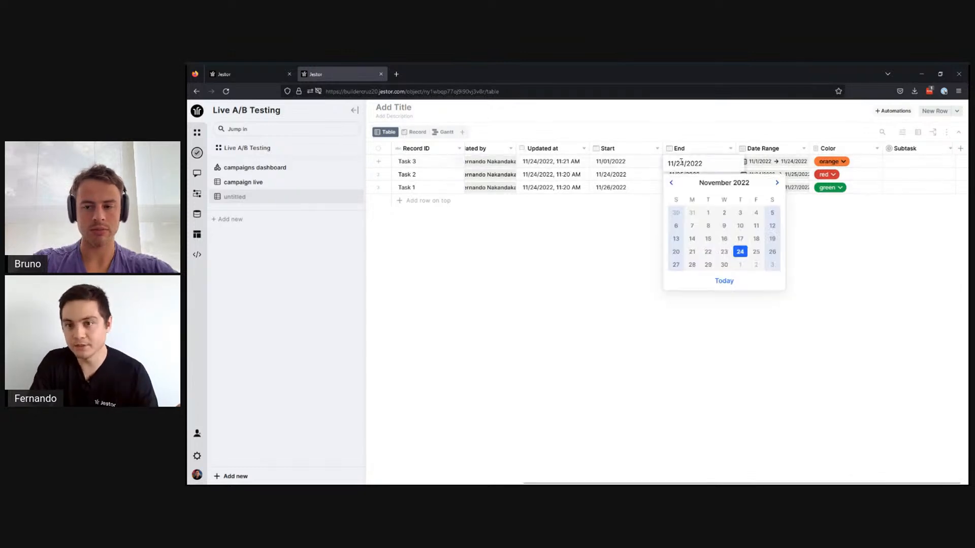
left_click(724, 265)
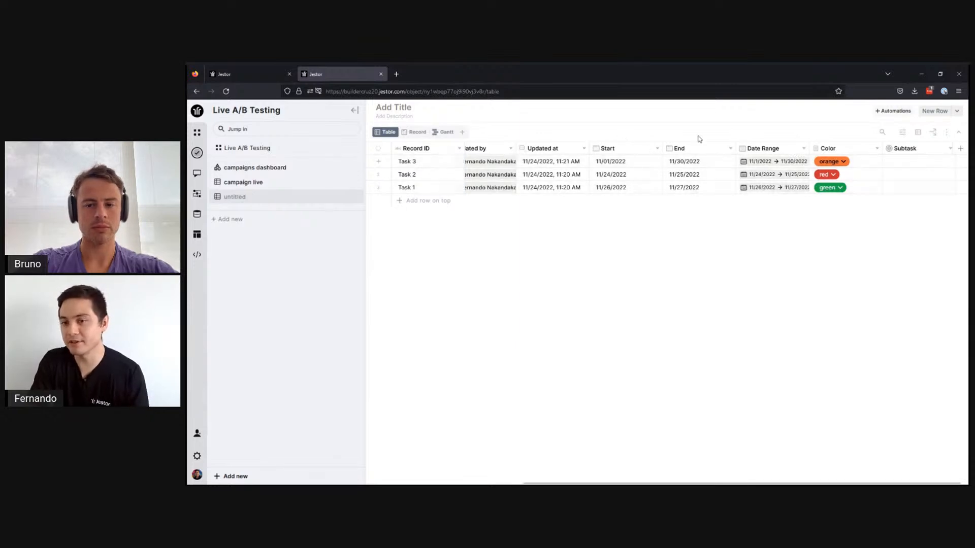
Review the Date Range column's options, Task 3's date range and the choices of its Color field without changing them.
left_click(766, 148)
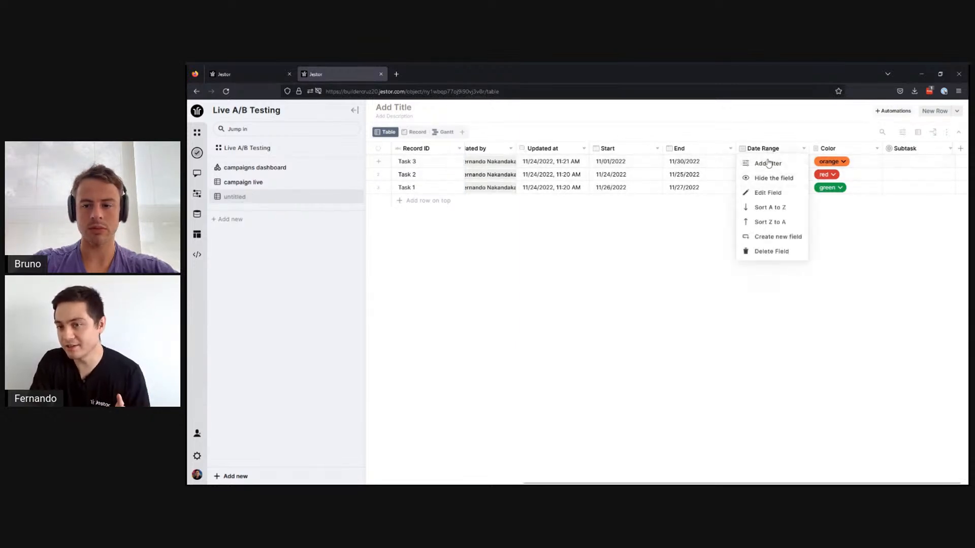
left_click(674, 281)
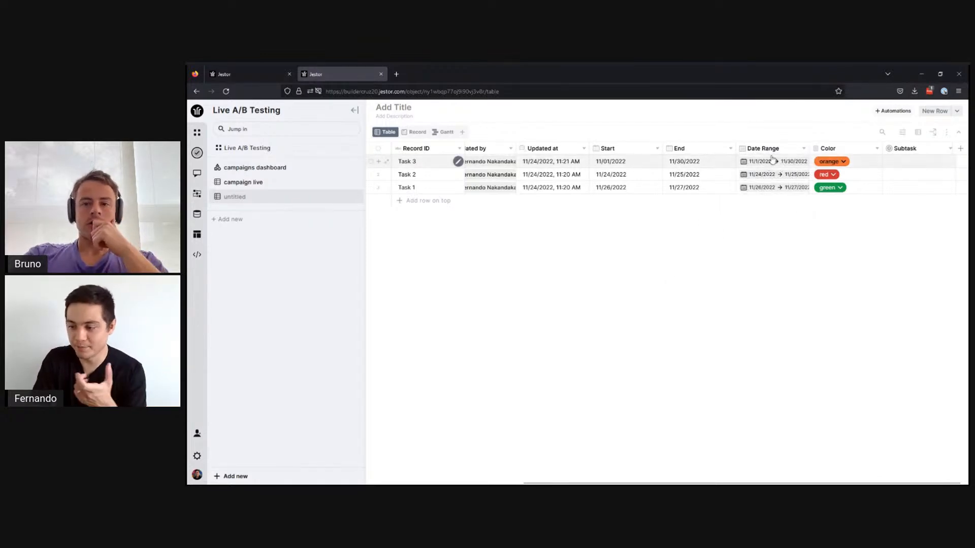
left_click(657, 149)
left_click(783, 166)
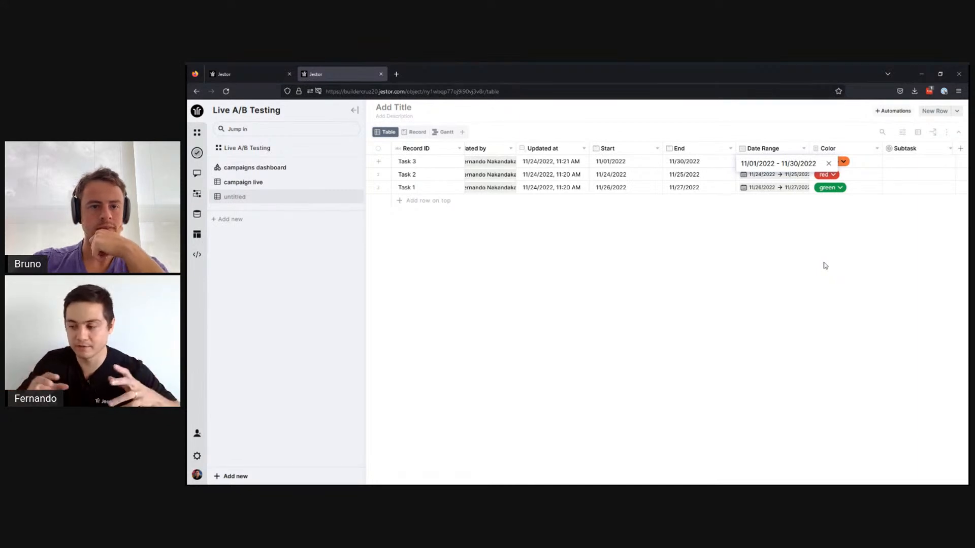
left_click(824, 264)
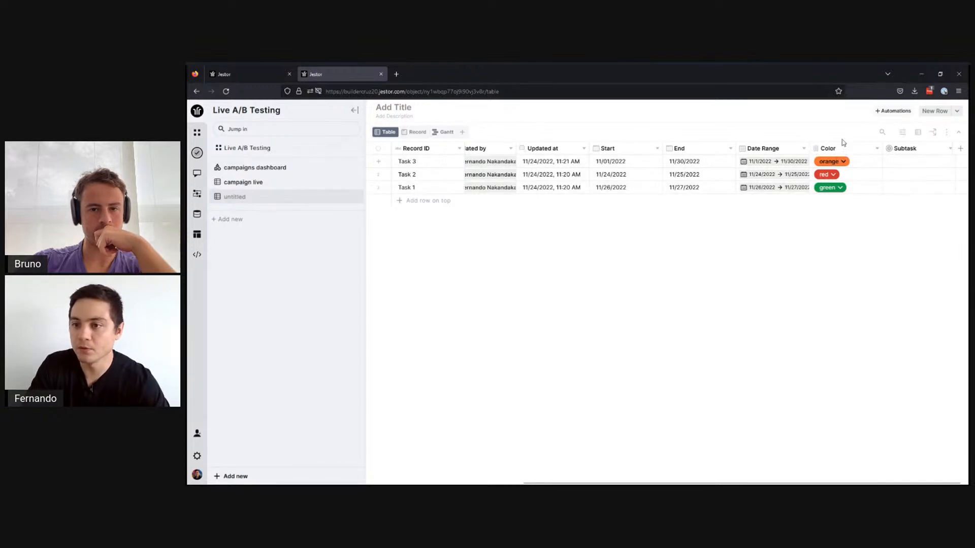
left_click(853, 162)
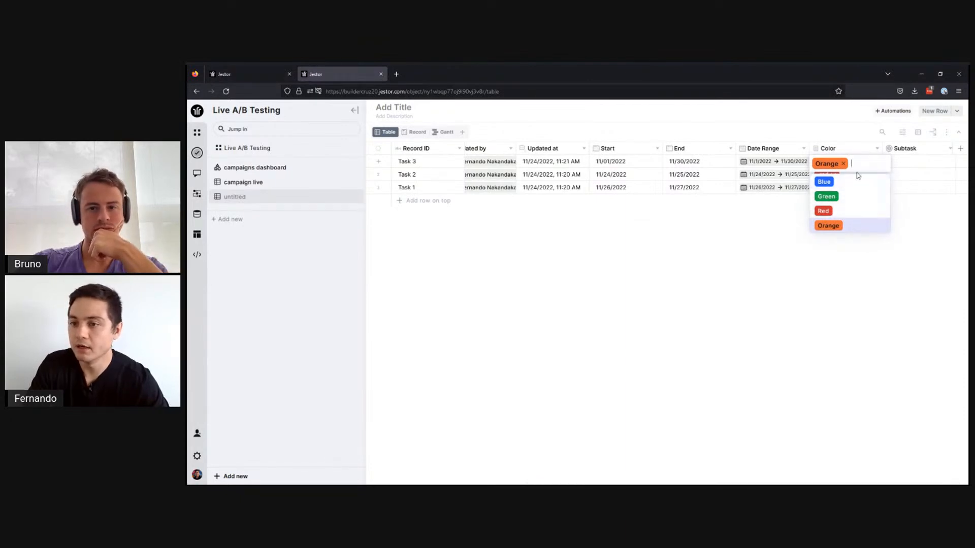
left_click(838, 133)
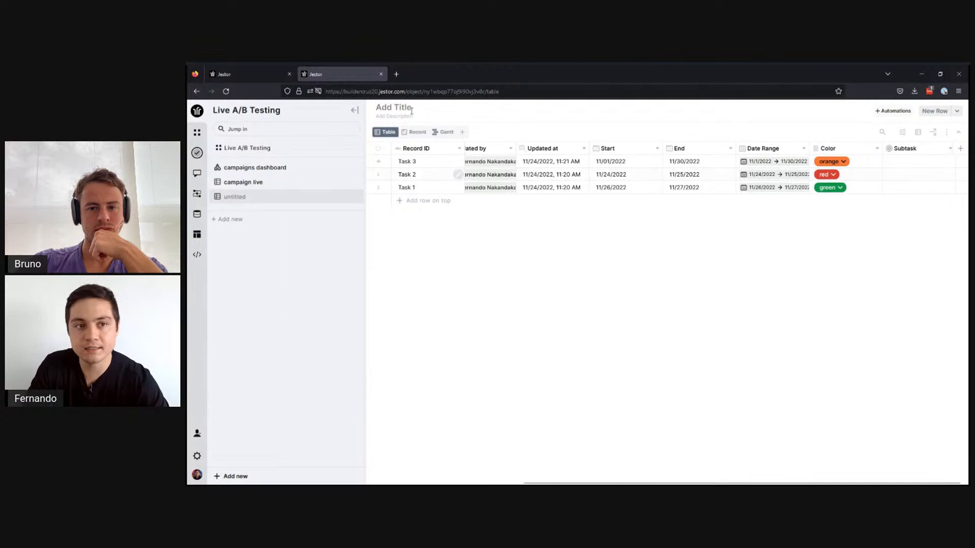
Display the tasks in the Gantt view at Quarter scale to check their bars and colors.
left_click(443, 133)
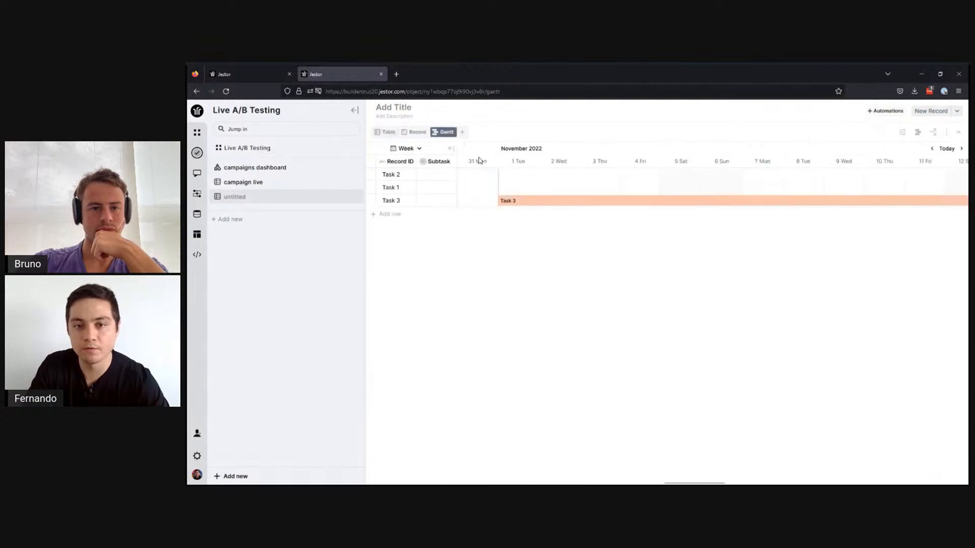
left_click(415, 150)
left_click(405, 195)
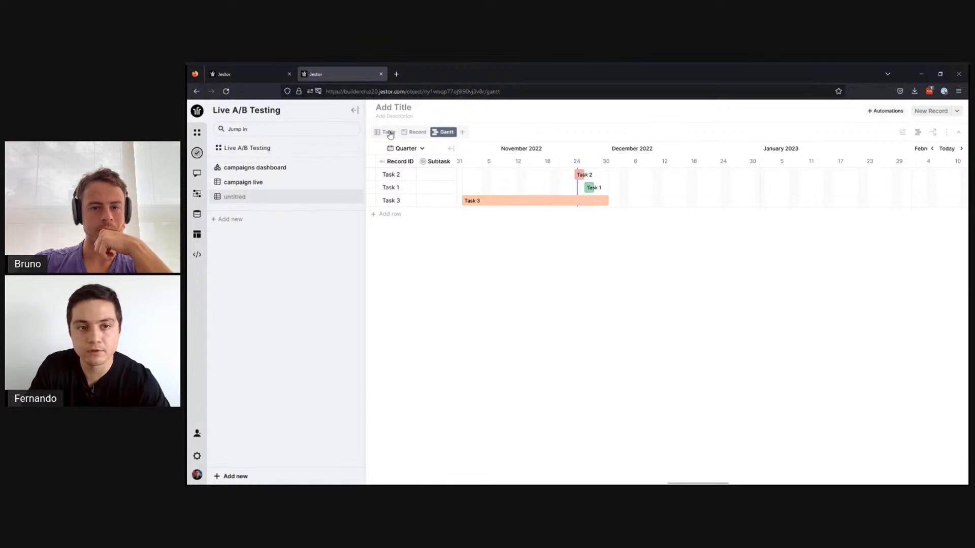
Compare the new table's Color field with the Platform options in the example Tests A/B table, and return to the live app.
left_click_drag(708, 483, 865, 481)
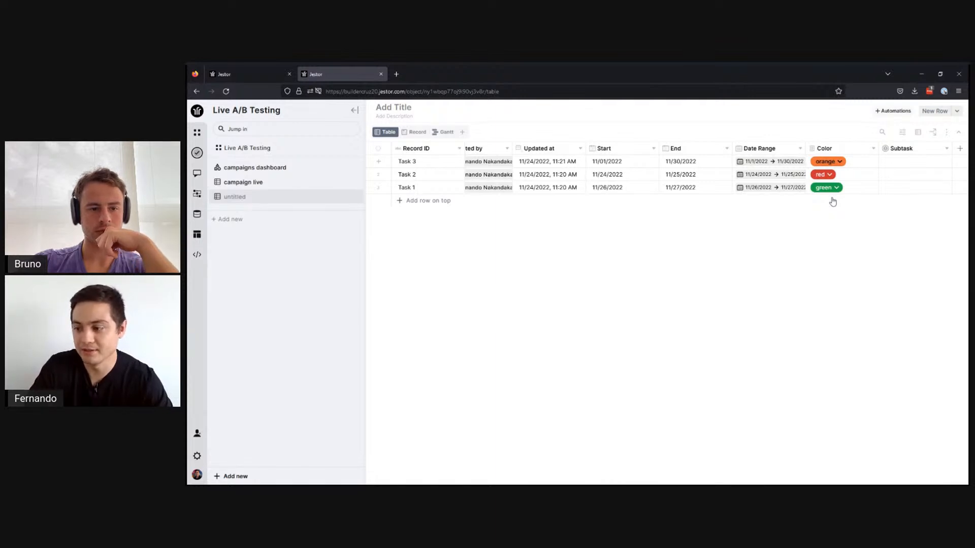
left_click(844, 151)
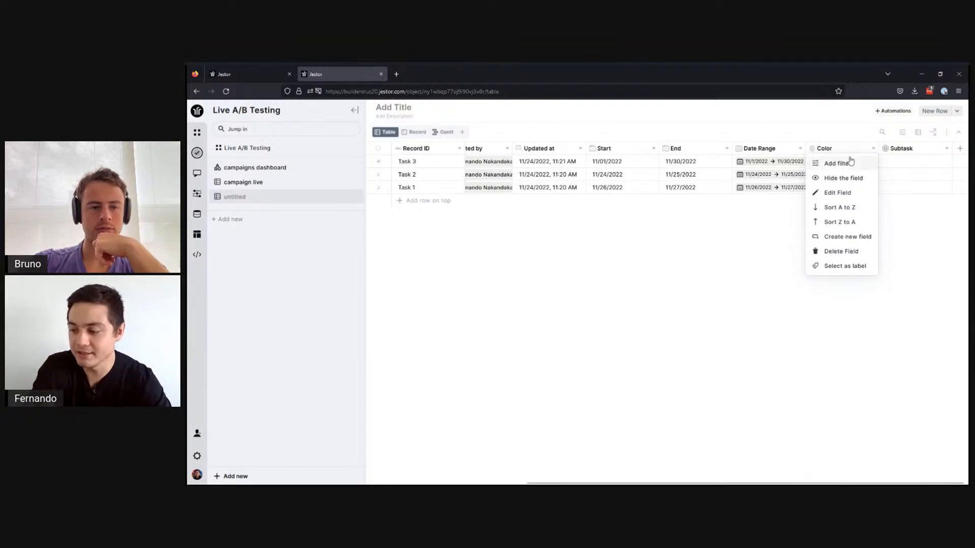
left_click(249, 74)
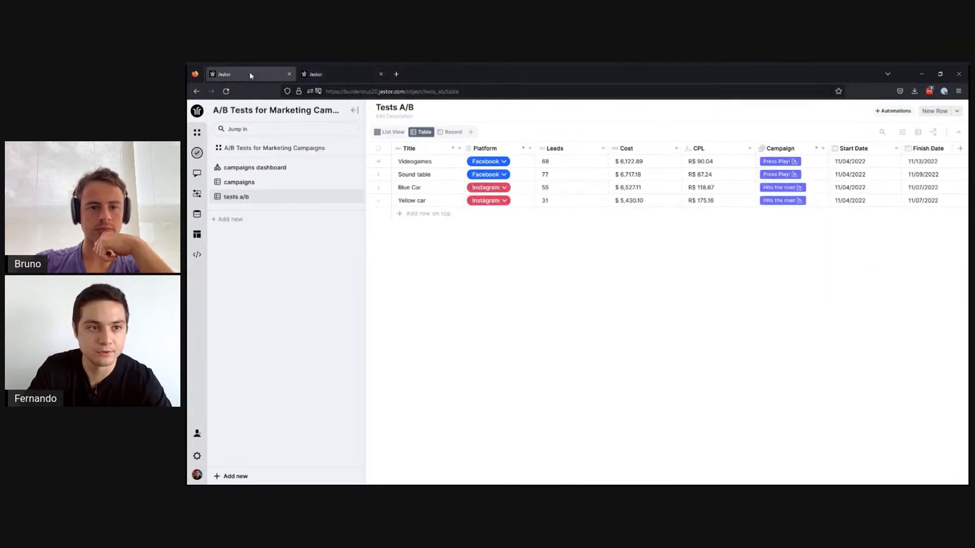
left_click_drag(784, 483, 701, 483)
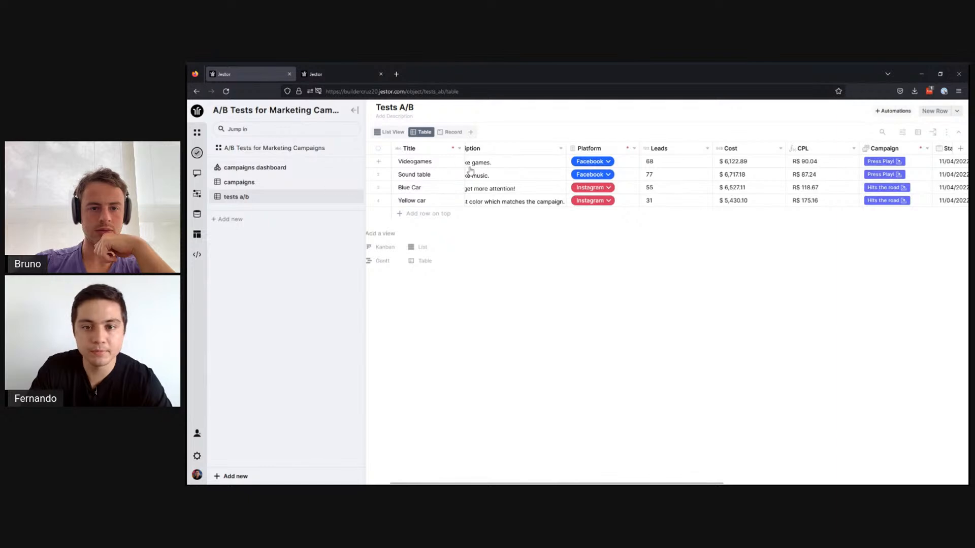
left_click(617, 163)
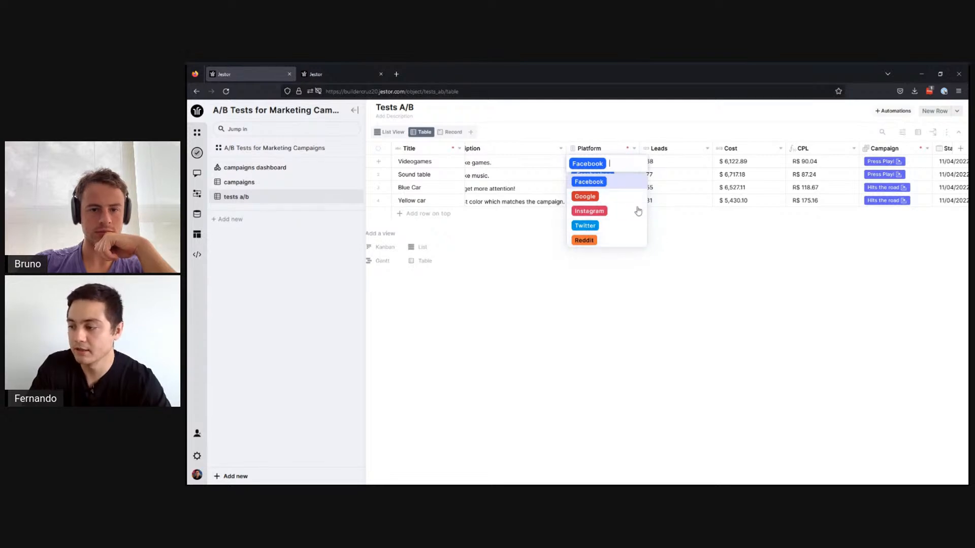
left_click(697, 265)
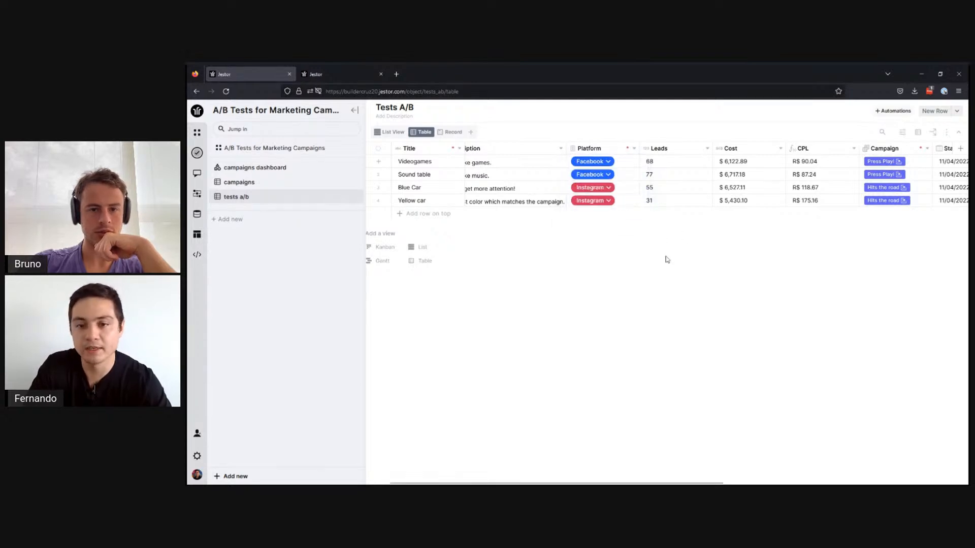
left_click(348, 78)
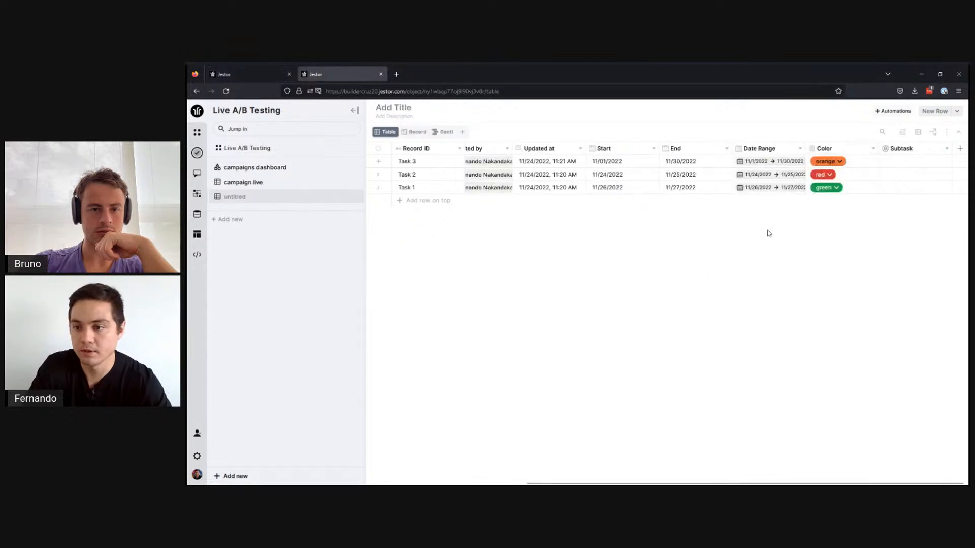
Edit the Color field of the new table and rename its blue option to Facebook.
mouse_move(832, 150)
left_click(831, 193)
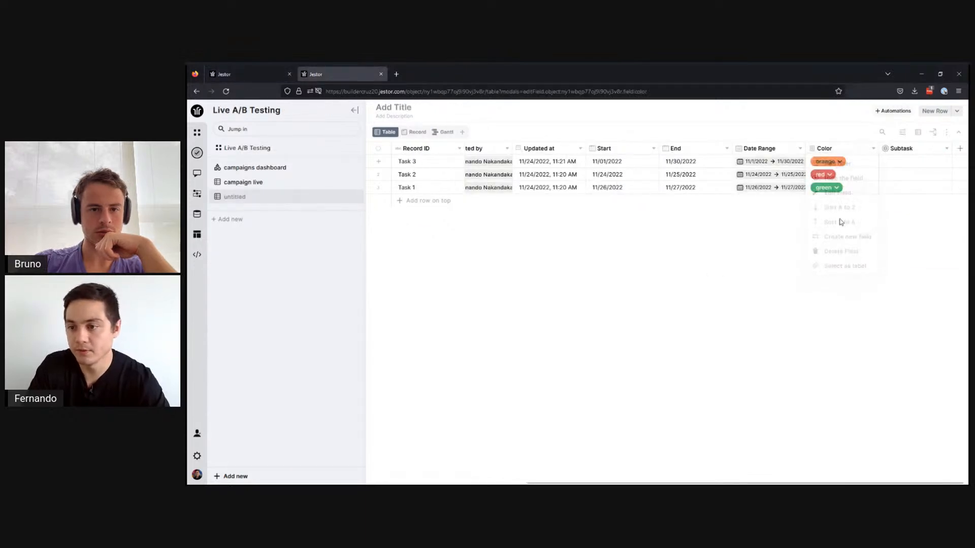
left_click(939, 230)
double_click(852, 260)
type("Facebook")
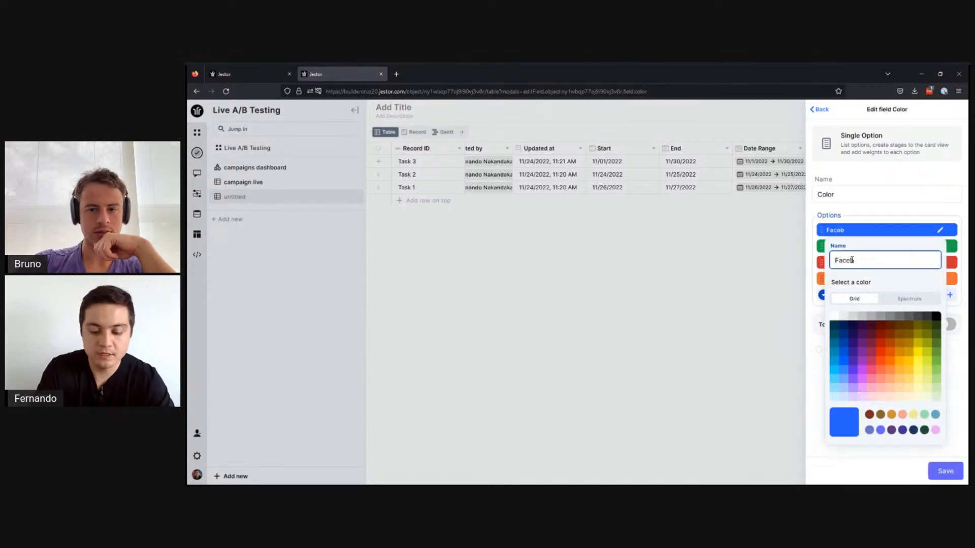
left_click(913, 223)
Move the Red option above Green in the Color field's options and rename it to Google.
left_click_drag(896, 263, 896, 247)
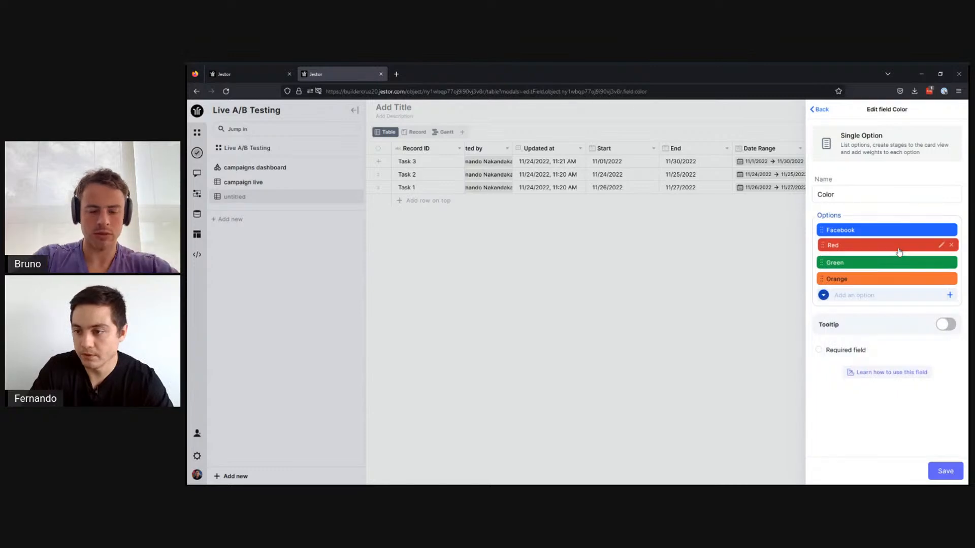
left_click(940, 246)
double_click(861, 276)
type("Google")
left_click(908, 224)
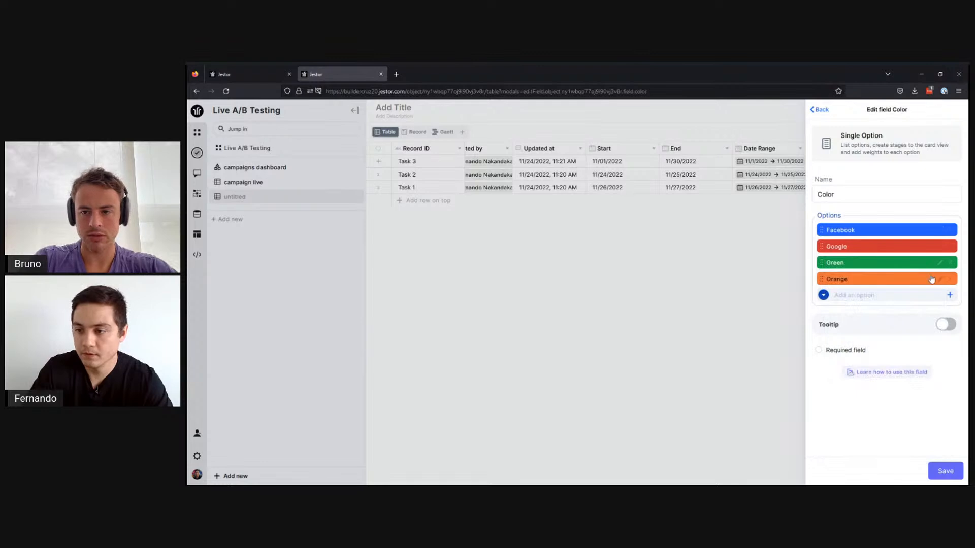
Rename the Green option to Instagram and change its color to pink.
left_click(940, 263)
double_click(869, 297)
type("Instagram")
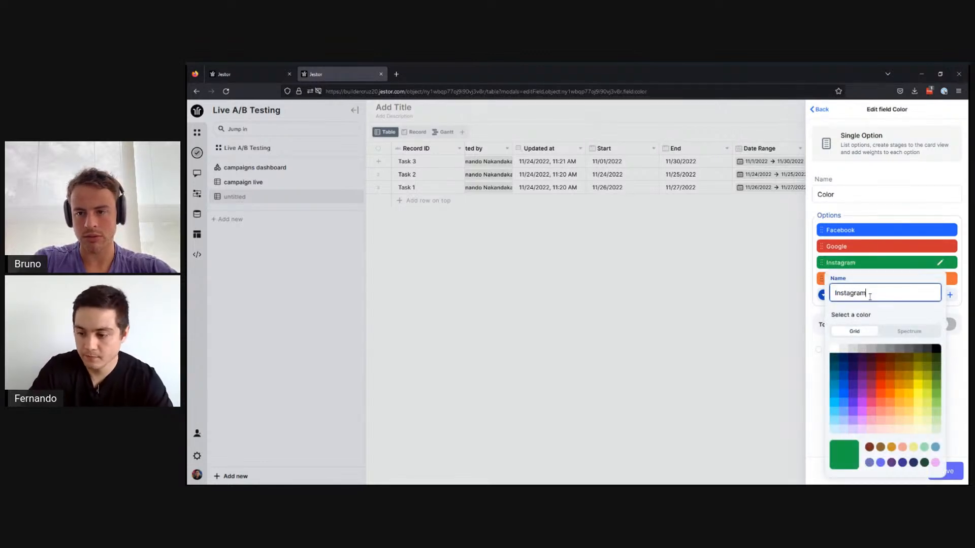
left_click(871, 403)
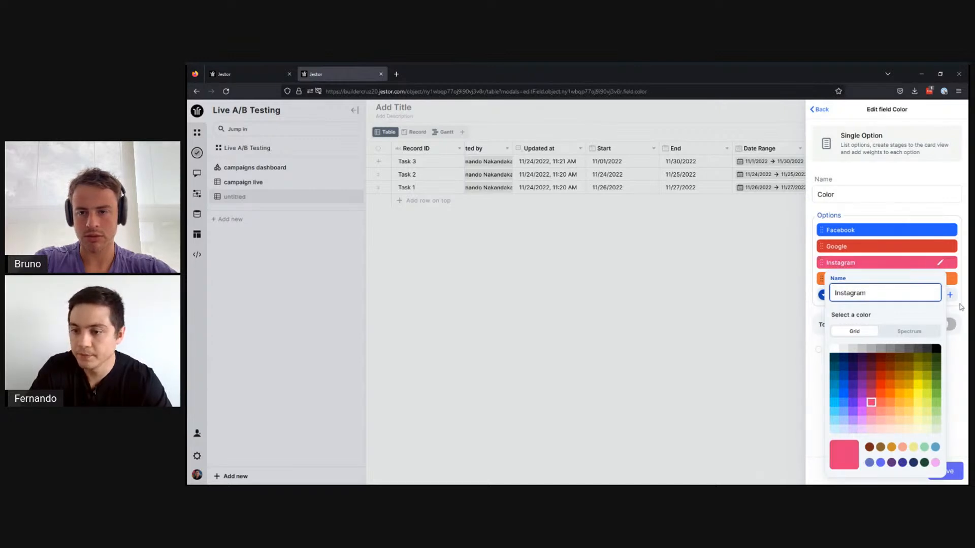
left_click(963, 310)
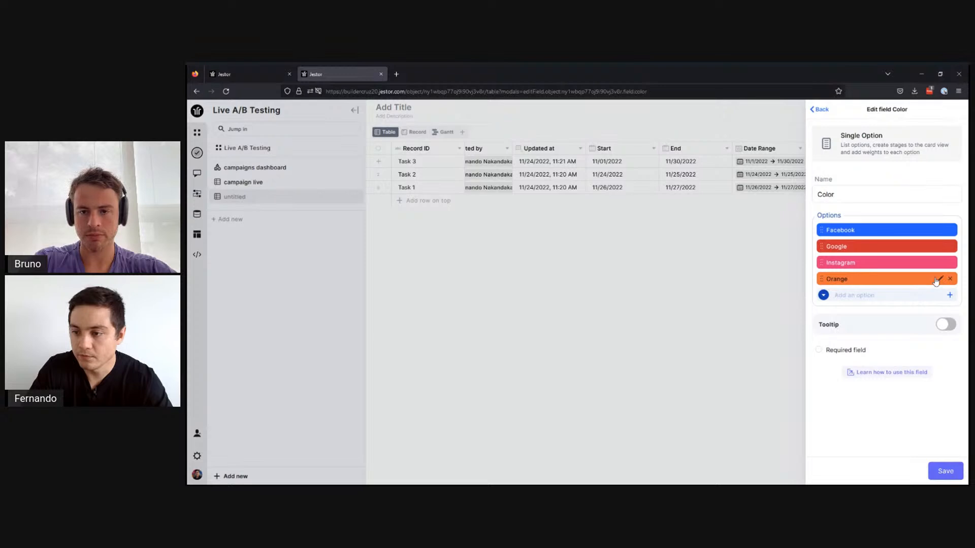
Rename the Orange option of the Color field to Reddit.
left_click(940, 279)
double_click(743, 196)
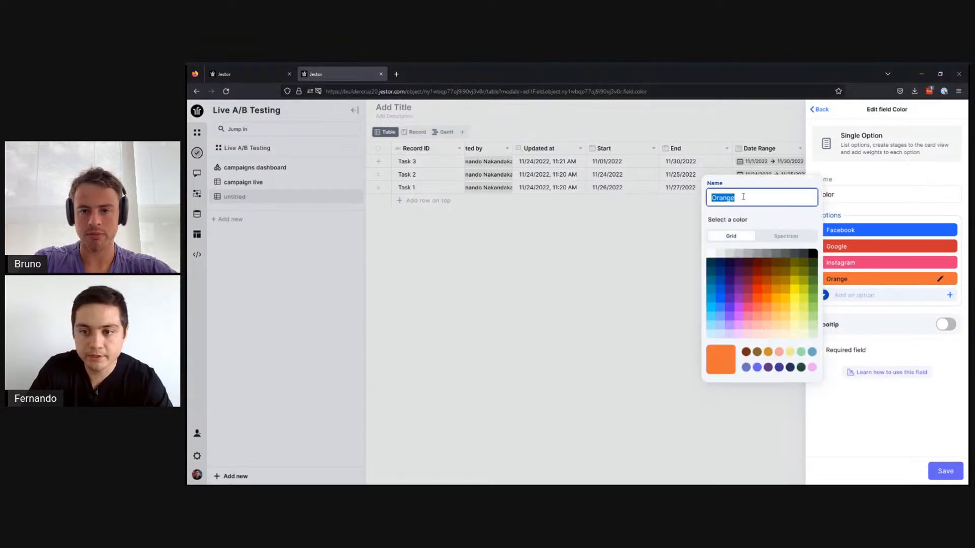
type("Reddit")
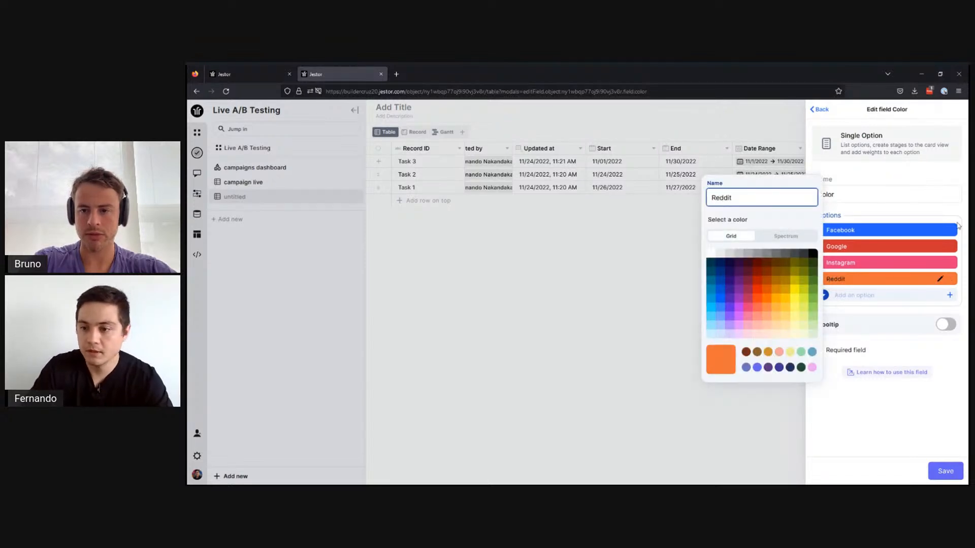
Enter Twitter as a new light blue option for the Color field and save the field.
left_click(921, 297)
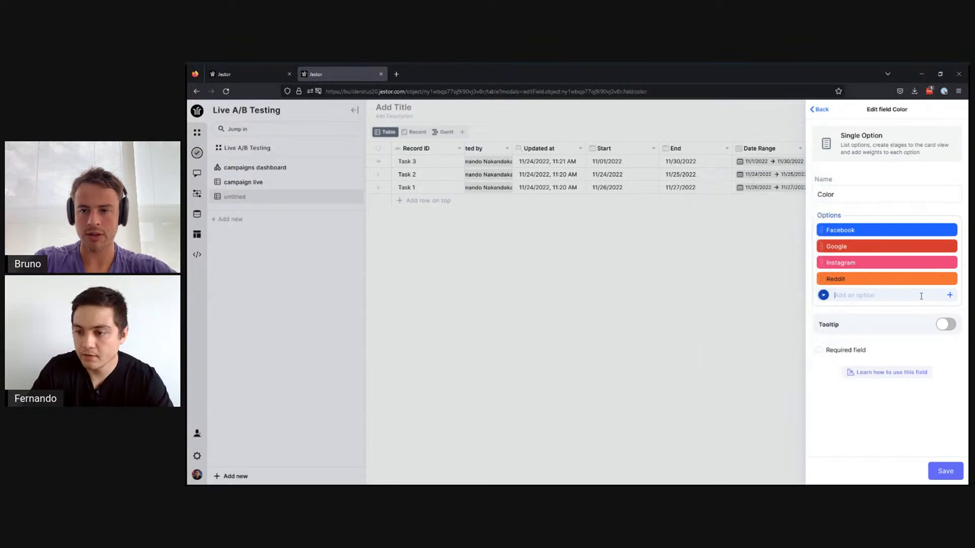
type("Reddit")
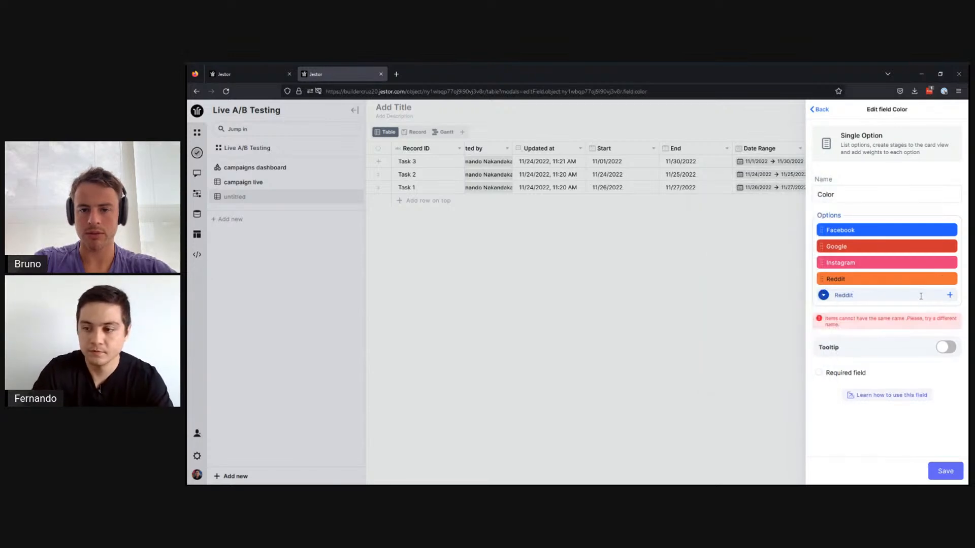
key("ctrl+a")
type("Tw")
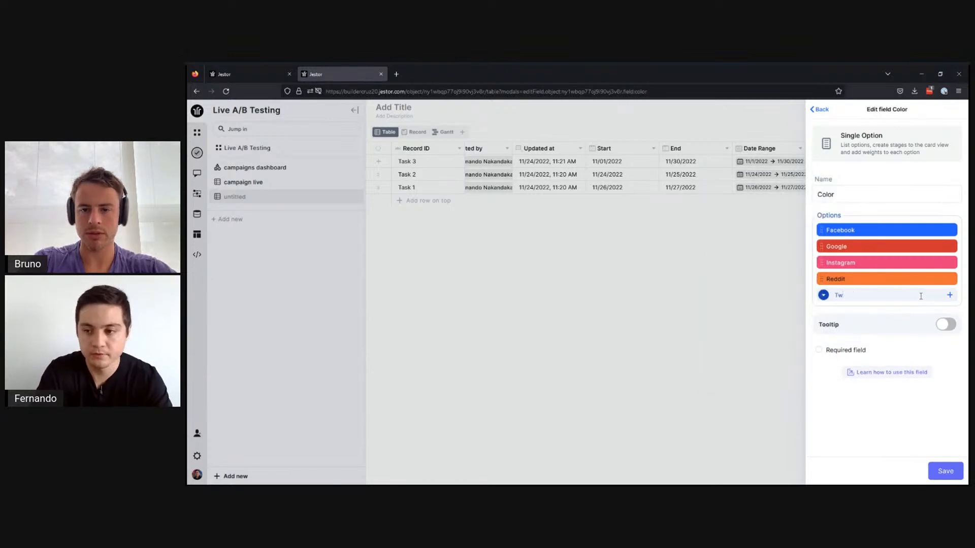
type("itter")
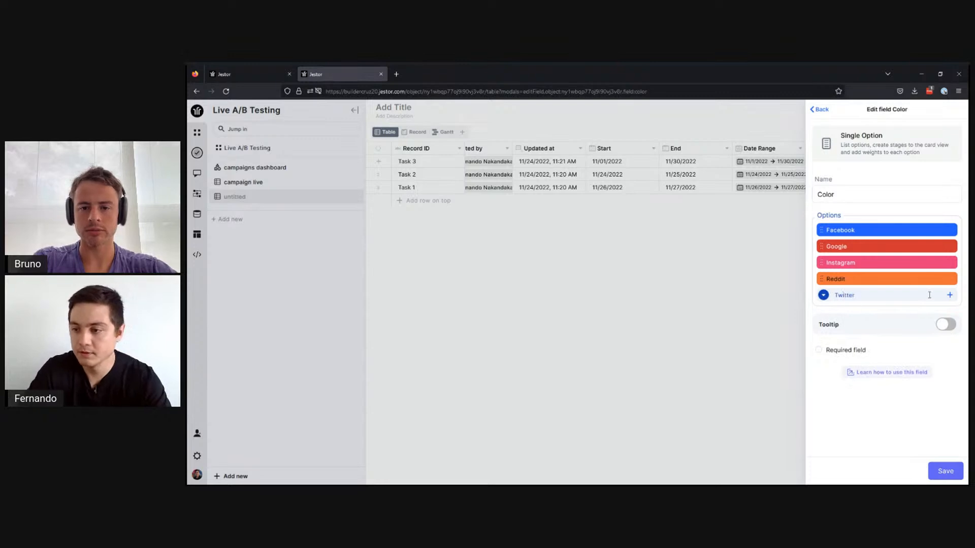
left_click(823, 296)
left_click(780, 400)
left_click(777, 400)
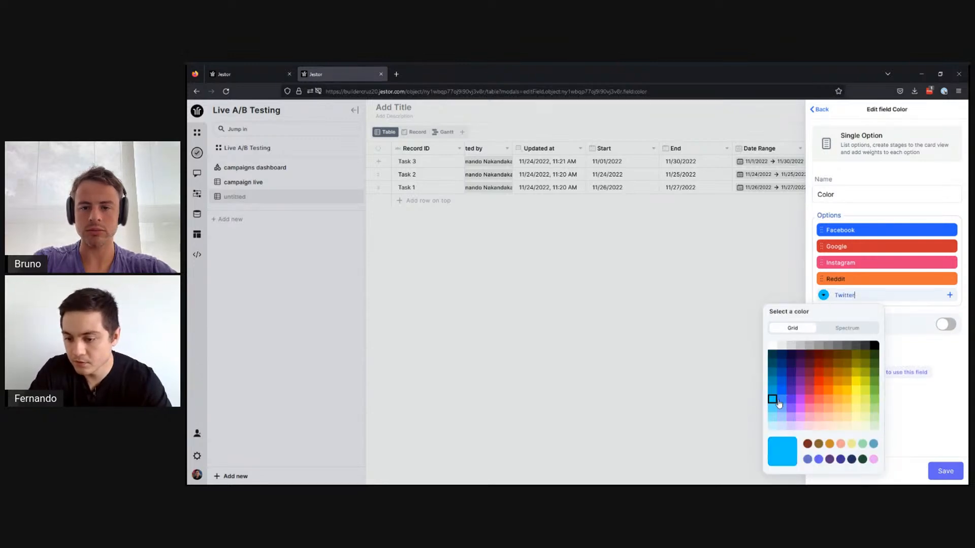
left_click(941, 428)
left_click(953, 472)
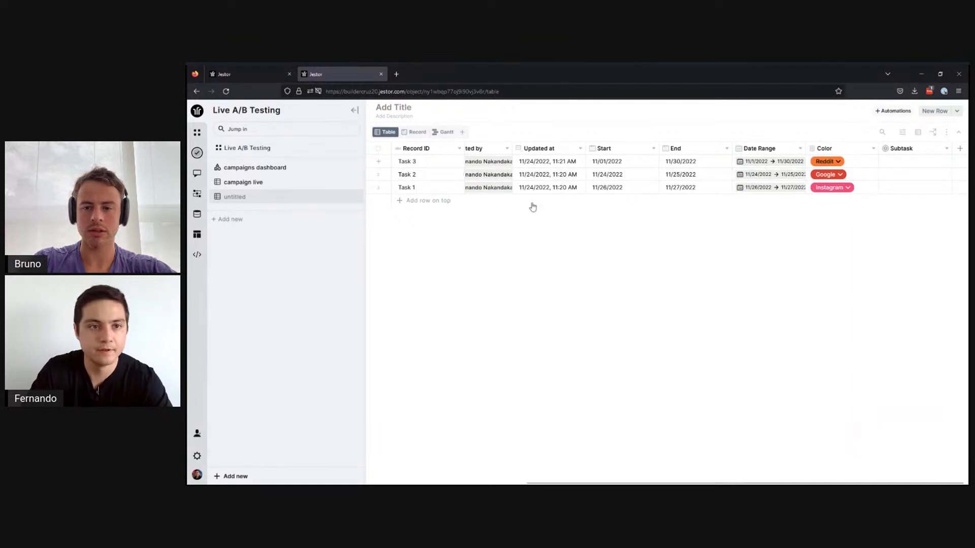
Check the last columns of the example Tests A/B table, and create an Image field named Picture in the new table.
left_click(257, 76)
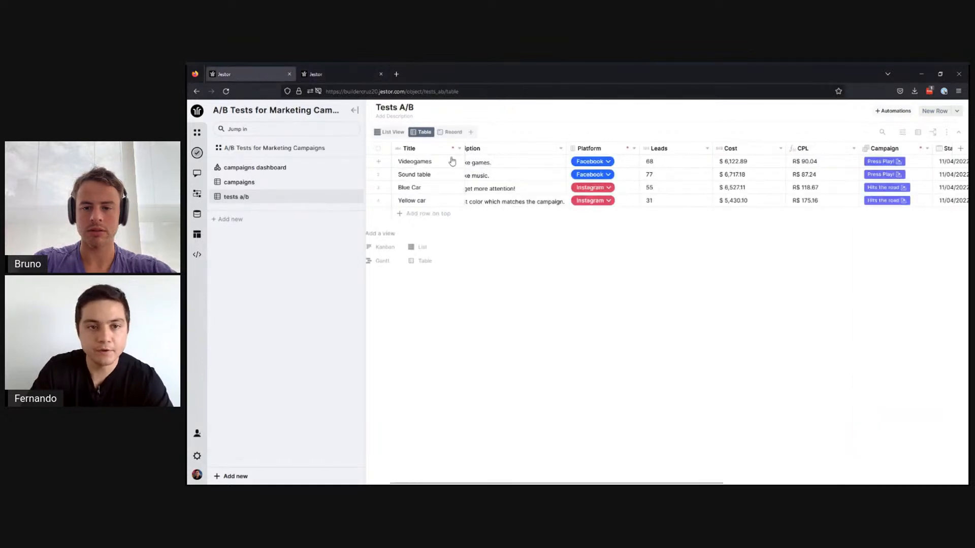
left_click_drag(693, 482, 932, 482)
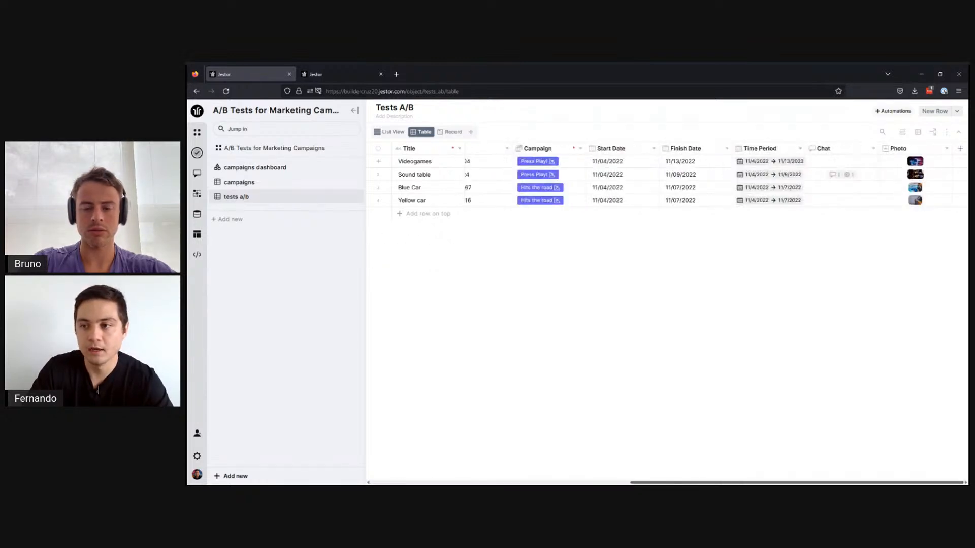
left_click(335, 74)
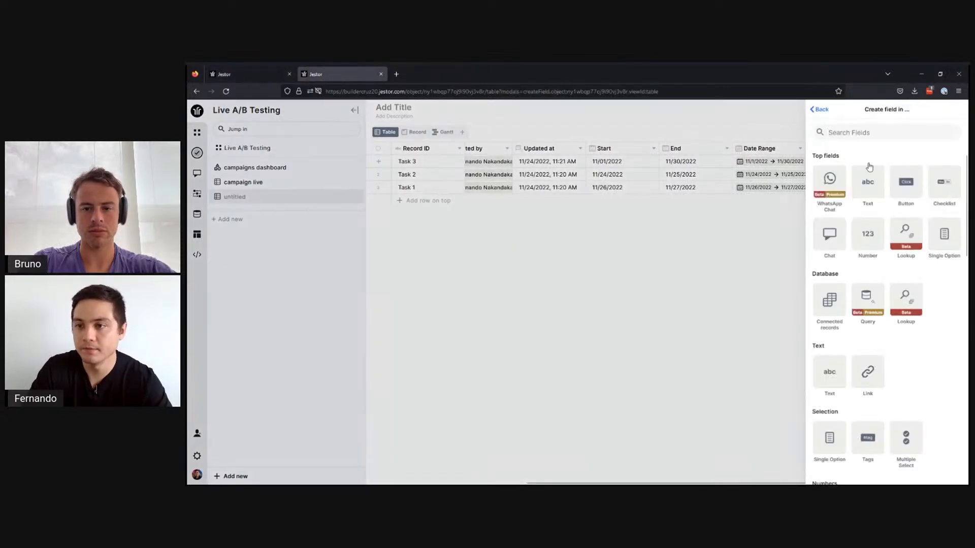
type("imag")
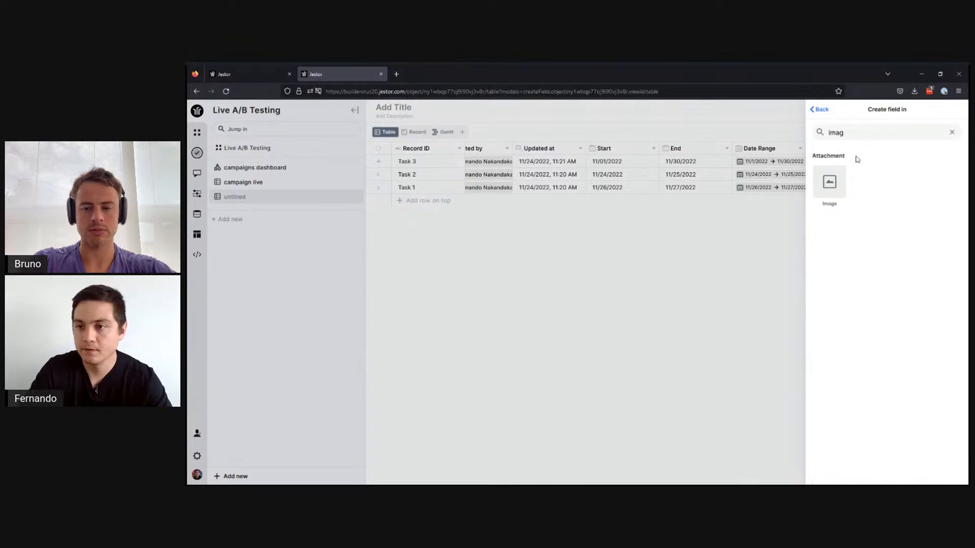
key("Return")
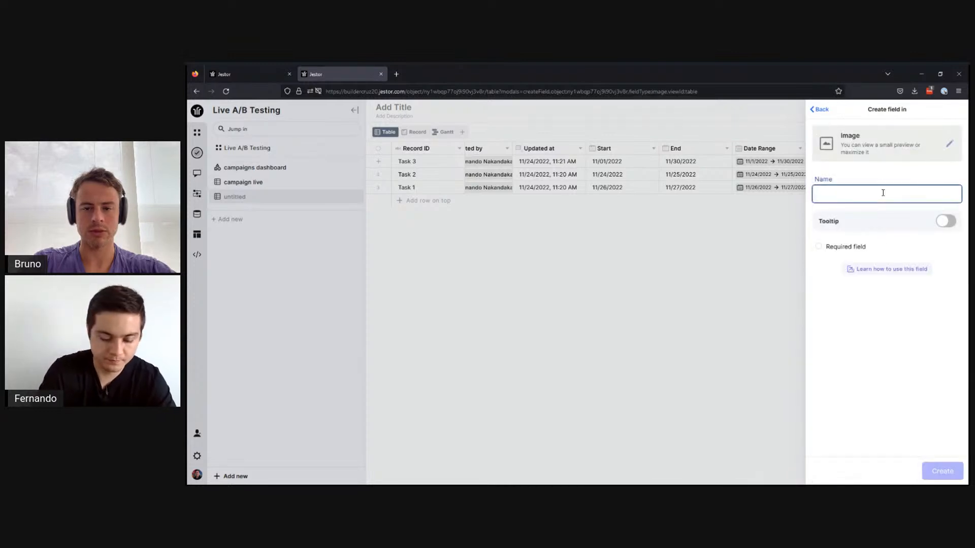
type("Picture")
left_click(931, 470)
Check the middle columns of the example Tests A/B table, and create a Number field named Leads in the new table.
left_click(252, 74)
left_click_drag(880, 483, 639, 481)
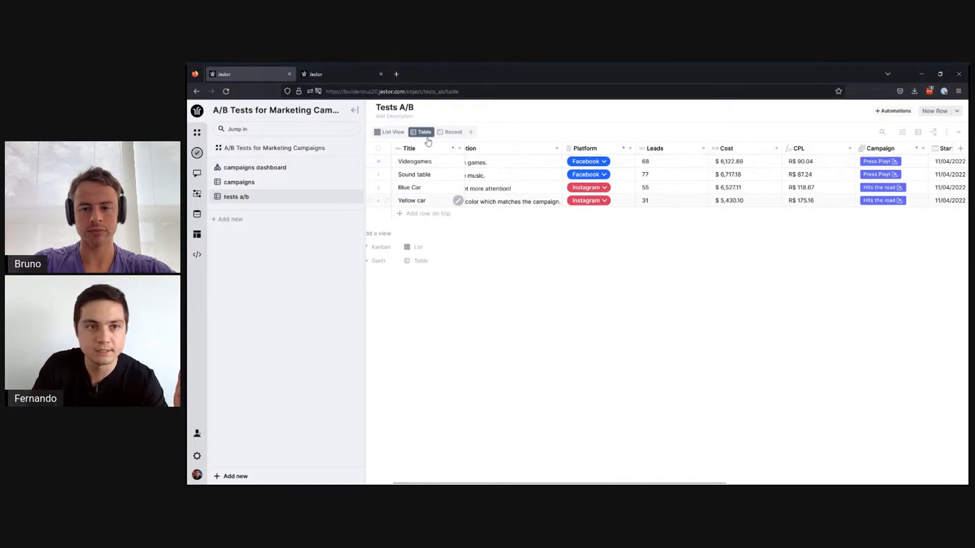
left_click(349, 76)
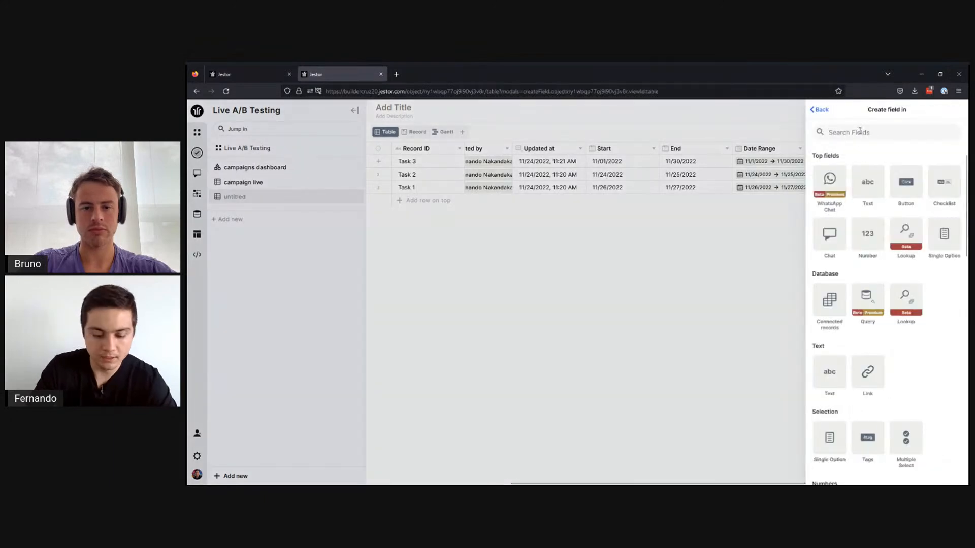
type("num")
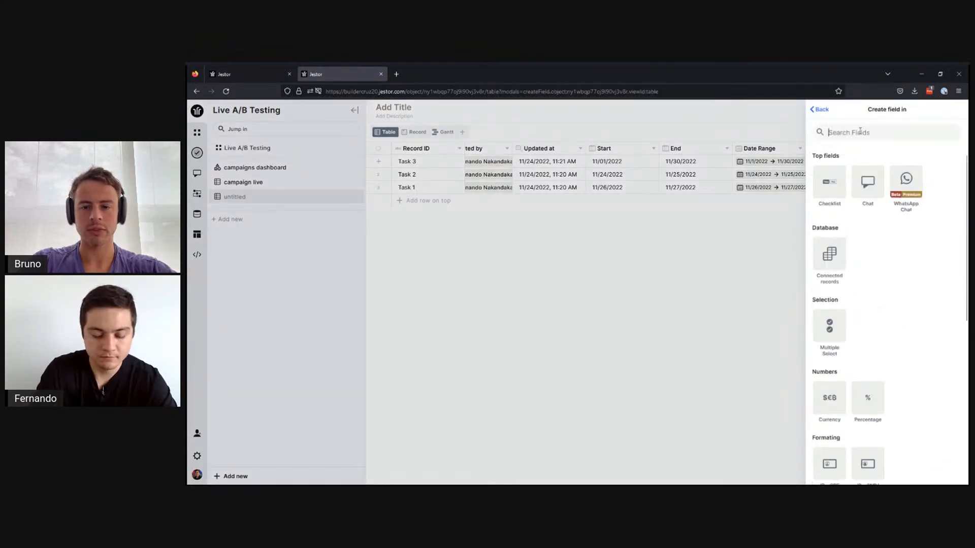
left_click(839, 192)
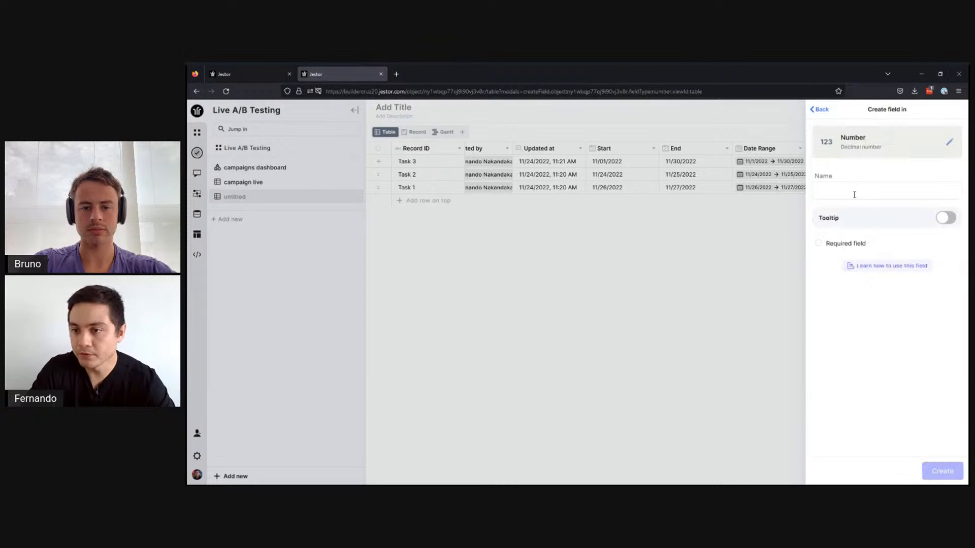
type("Leads")
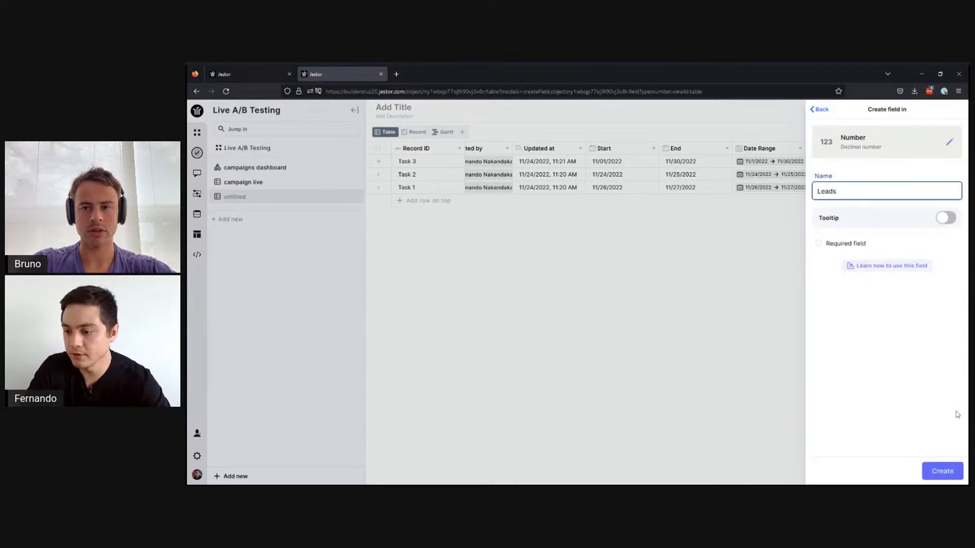
left_click(942, 471)
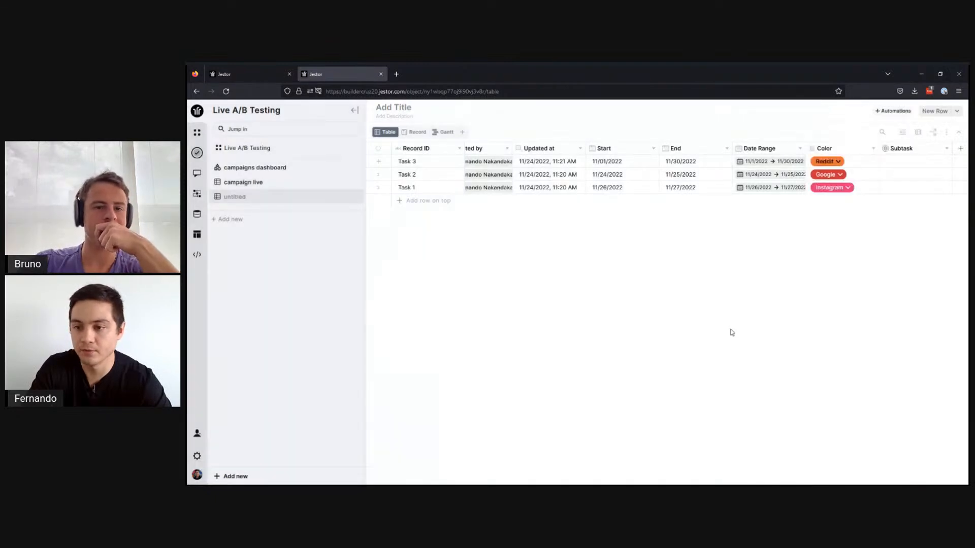
Create a Currency field named Cost with the $ symbol in the new table.
left_click(960, 148)
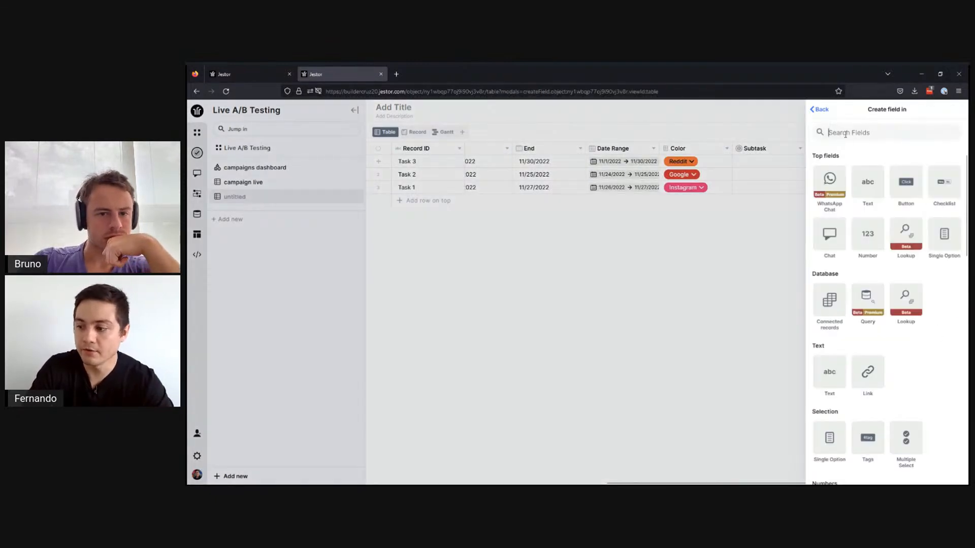
left_click(845, 133)
type("curre")
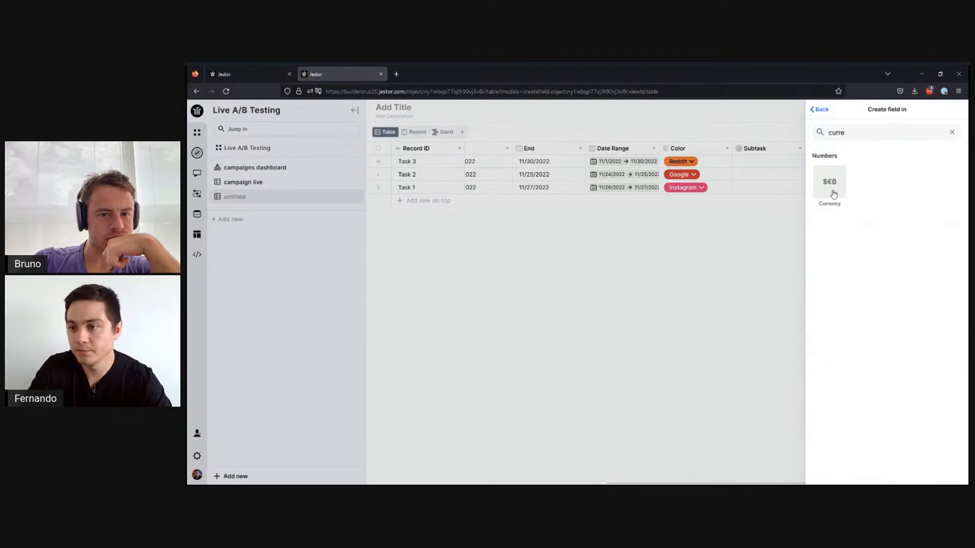
left_click(829, 189)
left_click(864, 193)
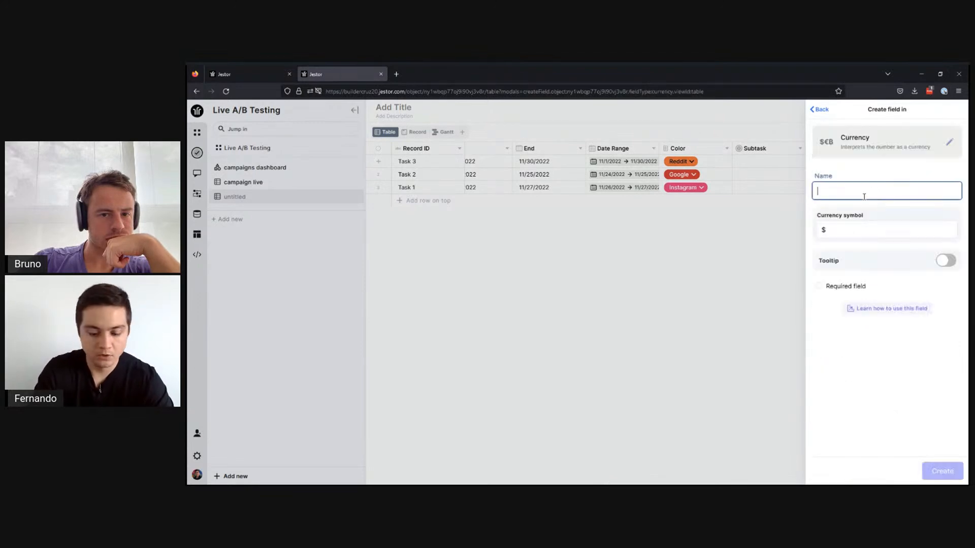
type("Cost")
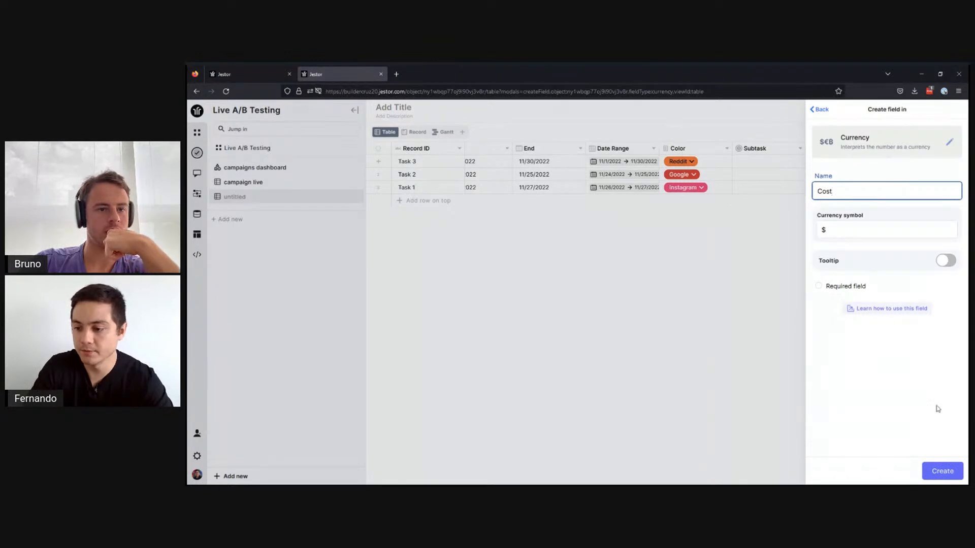
left_click(943, 471)
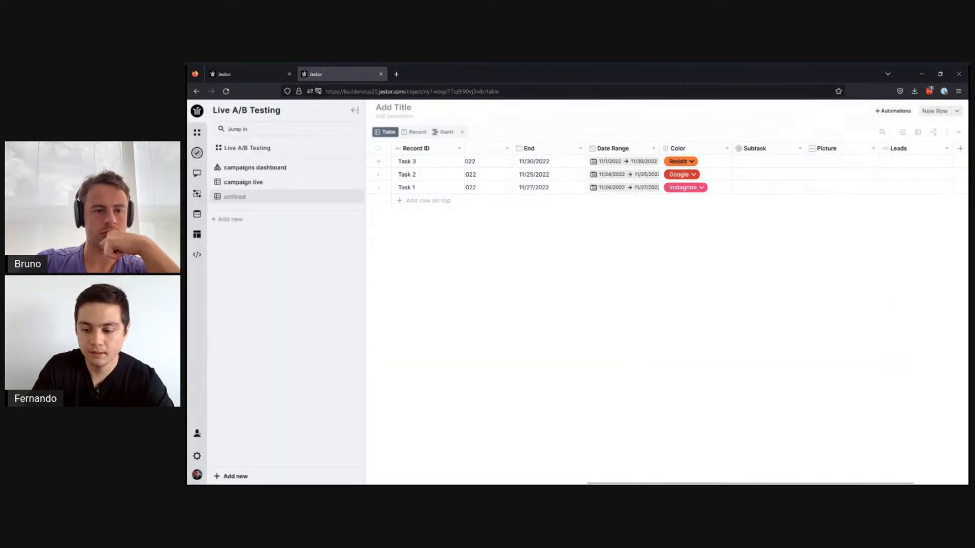
Start a Formulas field named CPL in the new table.
left_click_drag(773, 484, 833, 483)
left_click(959, 149)
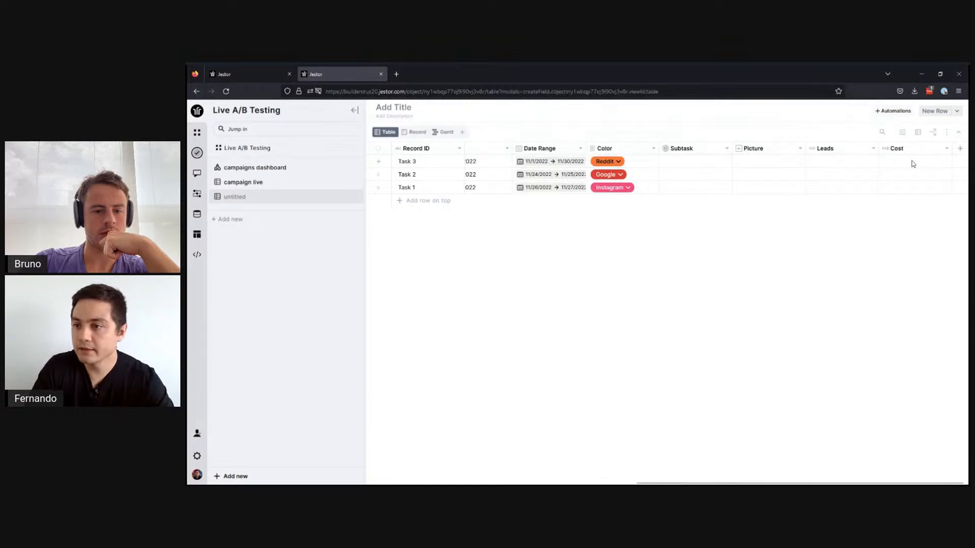
left_click(883, 133)
type("formula")
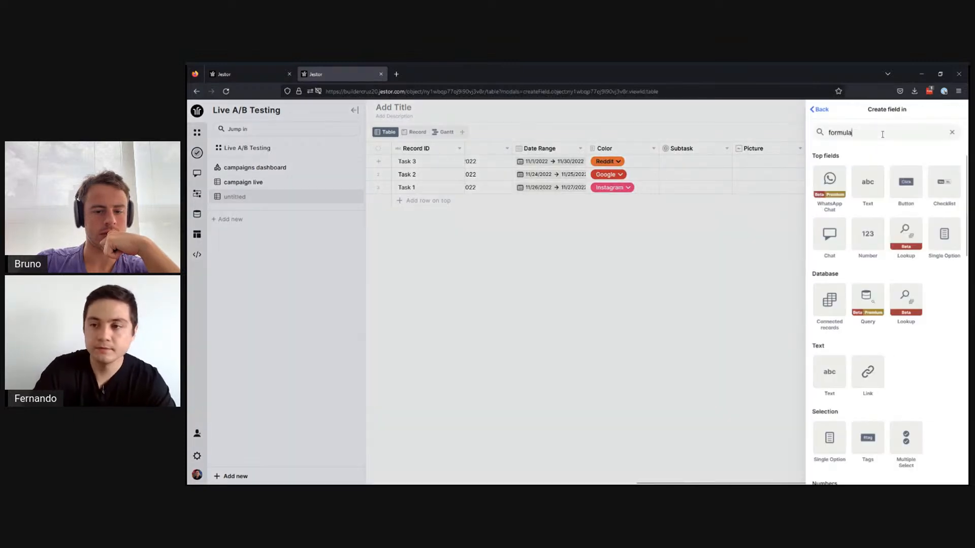
left_click(832, 181)
left_click(851, 190)
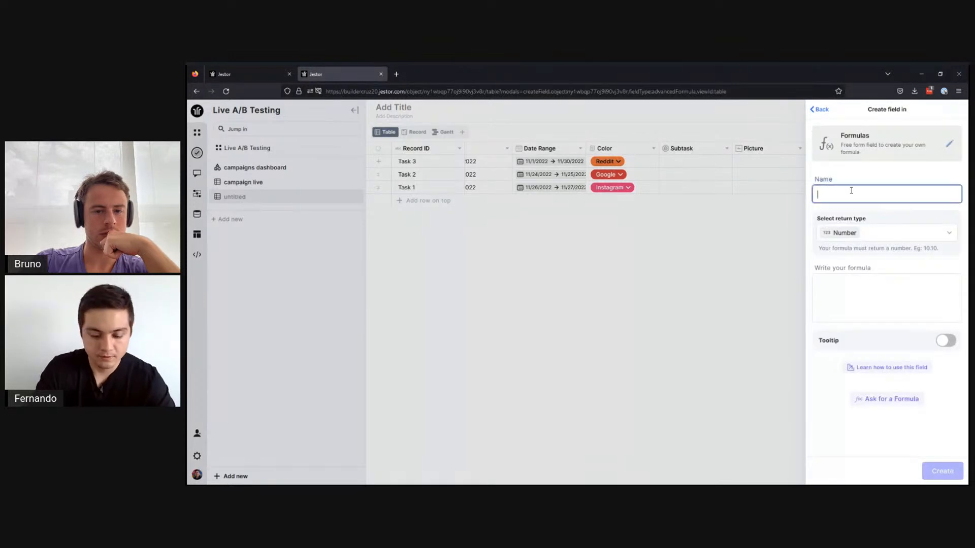
Write the CPL formula as {{cost}}/{{leads}} with a Number return type and create the field.
left_click(840, 306)
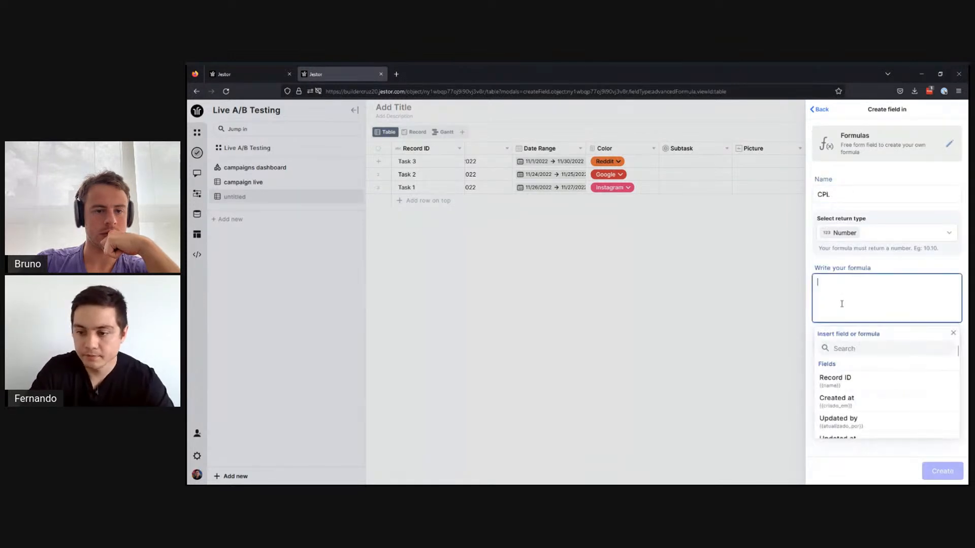
left_click(859, 350)
type("cos")
left_click(847, 382)
type("/")
left_click(889, 350)
type("lead")
left_click(850, 380)
left_click(887, 286)
left_click(953, 333)
left_click_drag(850, 283, 868, 285)
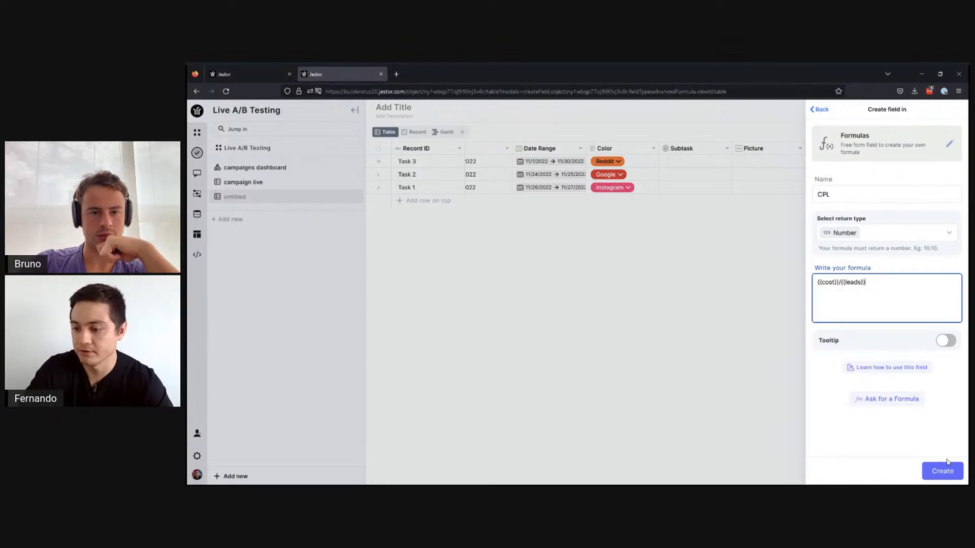
left_click(936, 473)
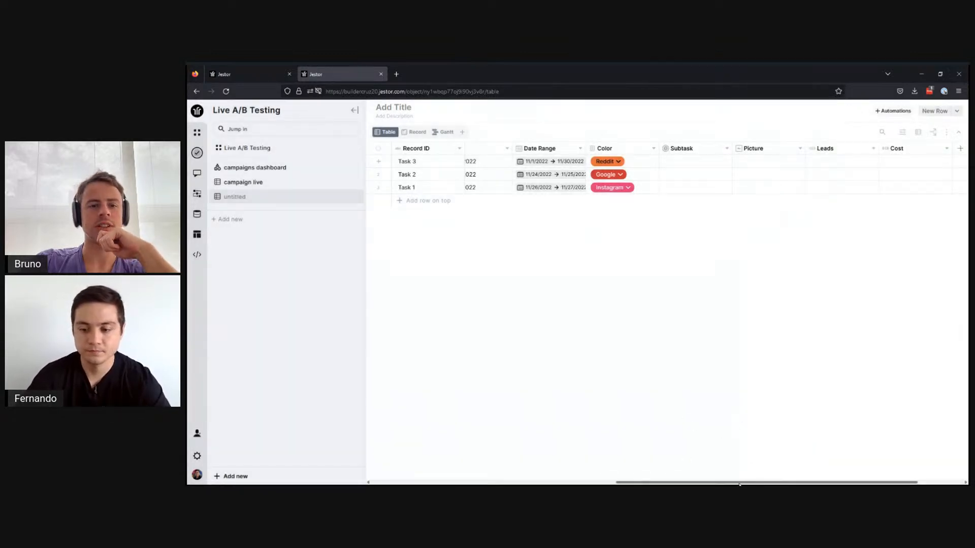
Hide the Created by, Created at, Updated by and Updated at fields in the new table.
left_click_drag(746, 484, 517, 467)
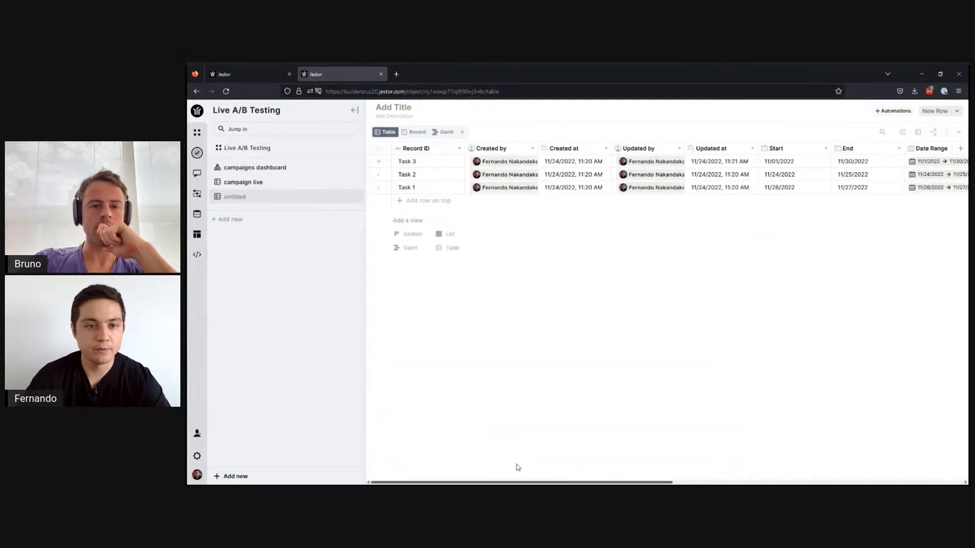
left_click(510, 148)
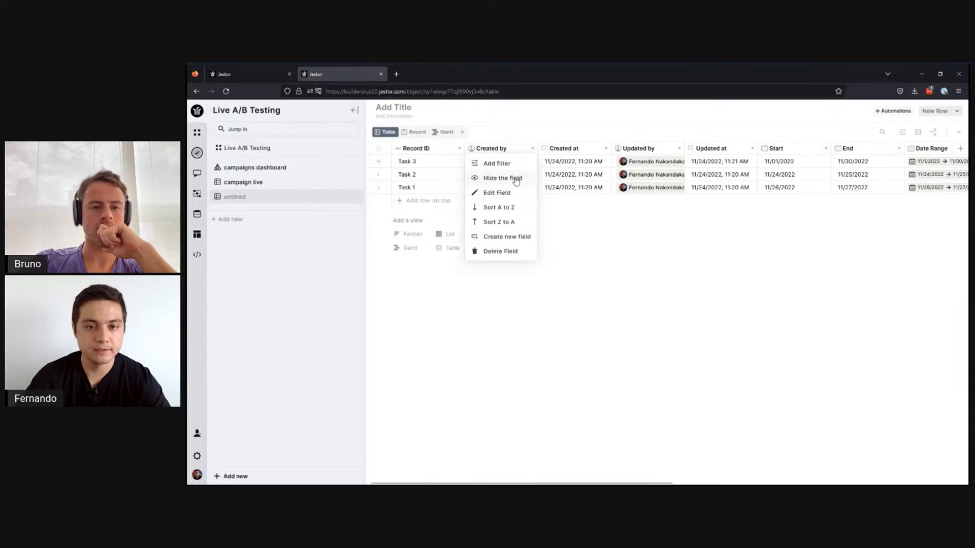
left_click(503, 178)
left_click(510, 148)
left_click(503, 177)
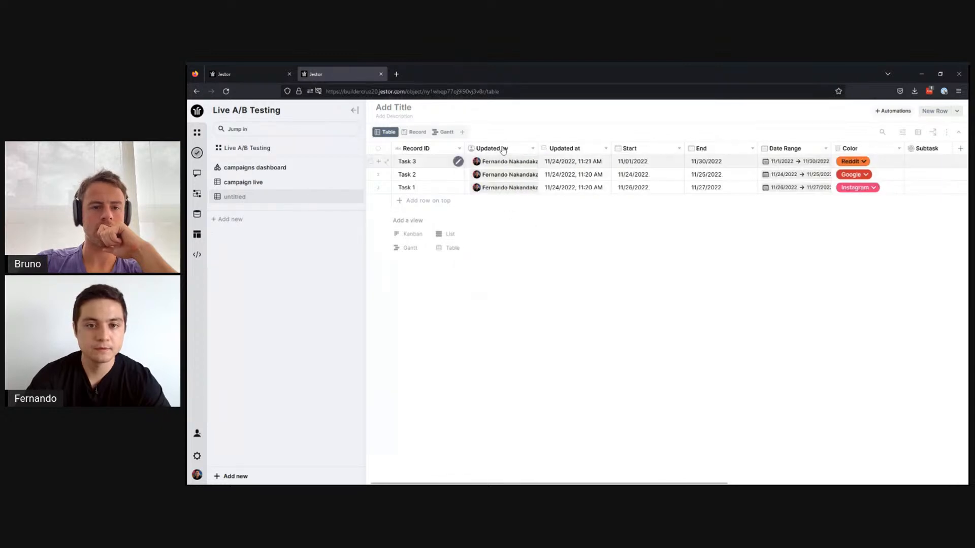
left_click(505, 149)
left_click(503, 177)
left_click(502, 149)
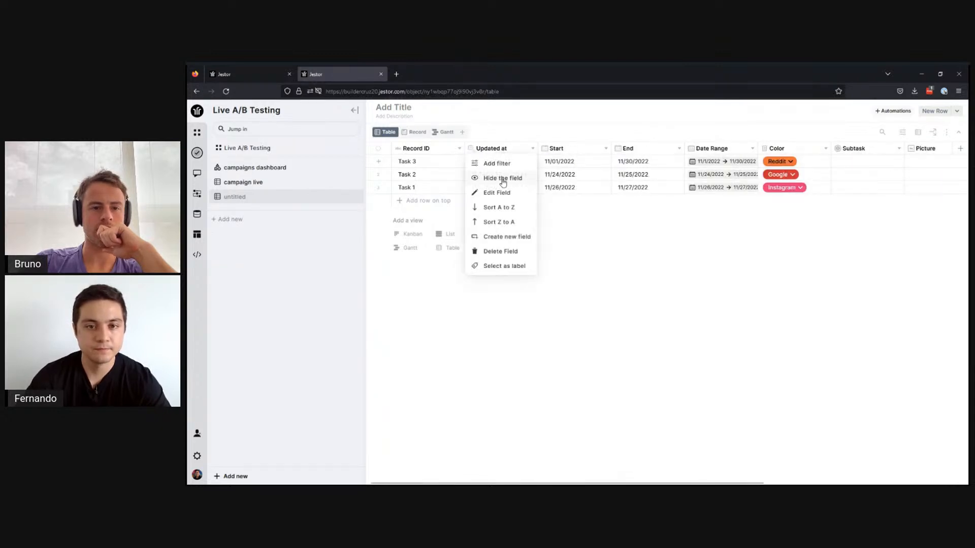
left_click(503, 176)
Hide the Start, End and Subtask fields in the new table.
left_click(499, 149)
left_click(496, 178)
left_click(498, 150)
left_click(503, 178)
left_click(643, 149)
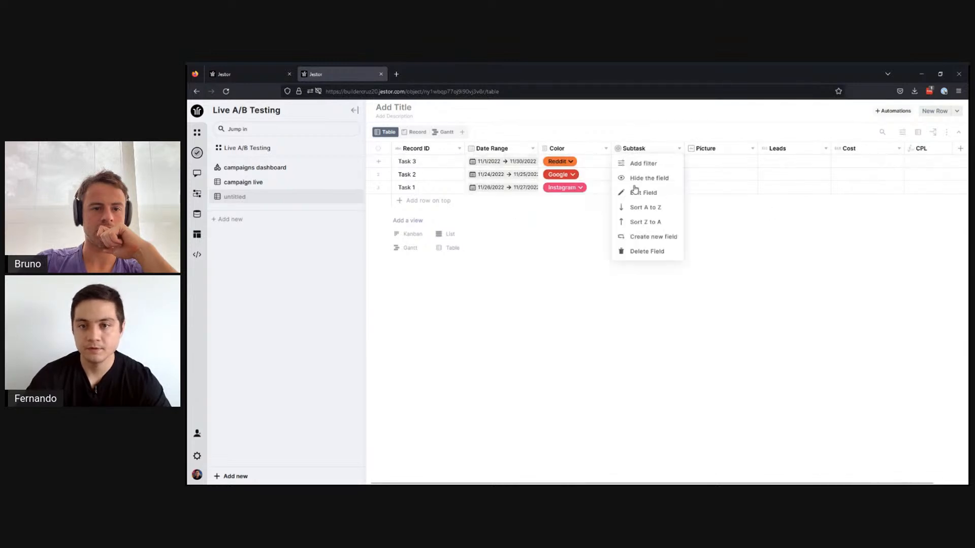
left_click(642, 177)
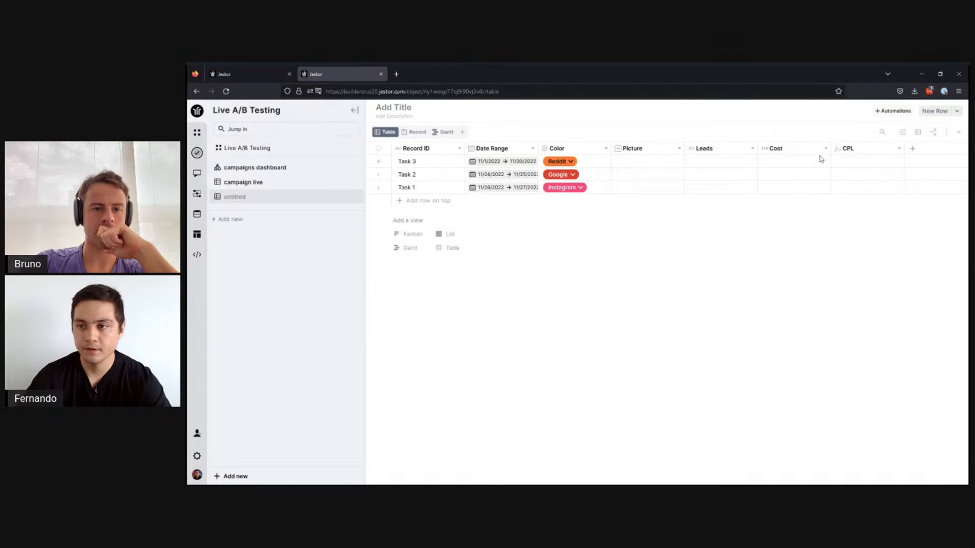
Add an empty row on top, check the titles in the example table, and rename Task 1 as Yellow Car.
left_click(447, 201)
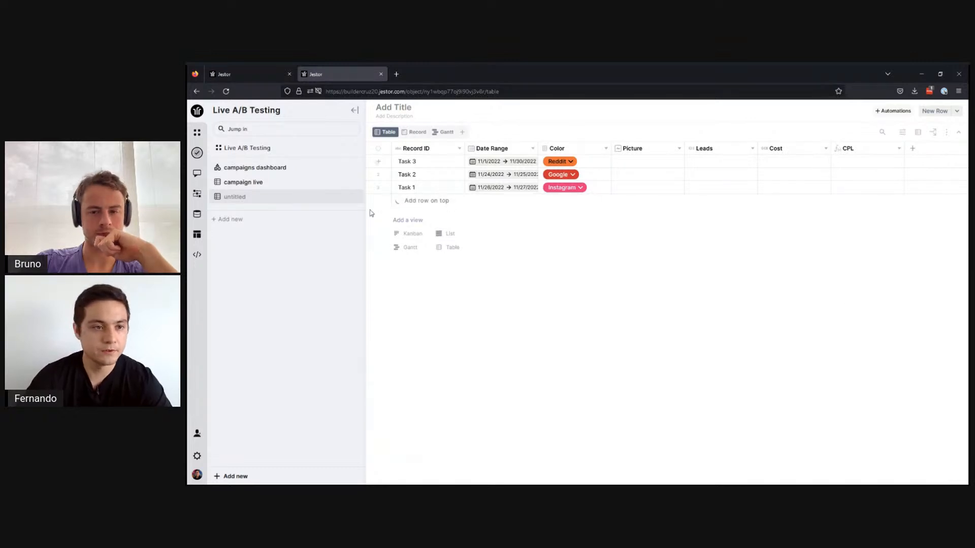
left_click(239, 77)
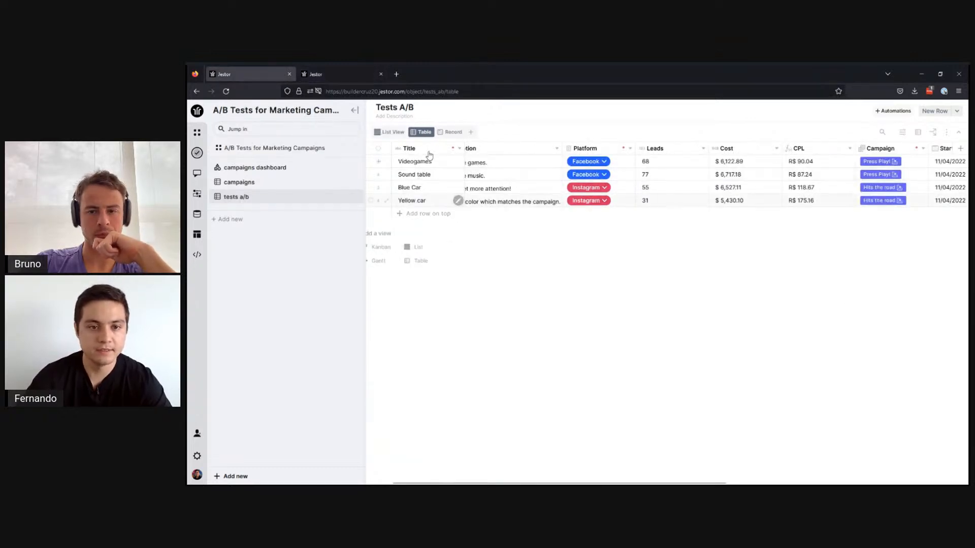
left_click(342, 76)
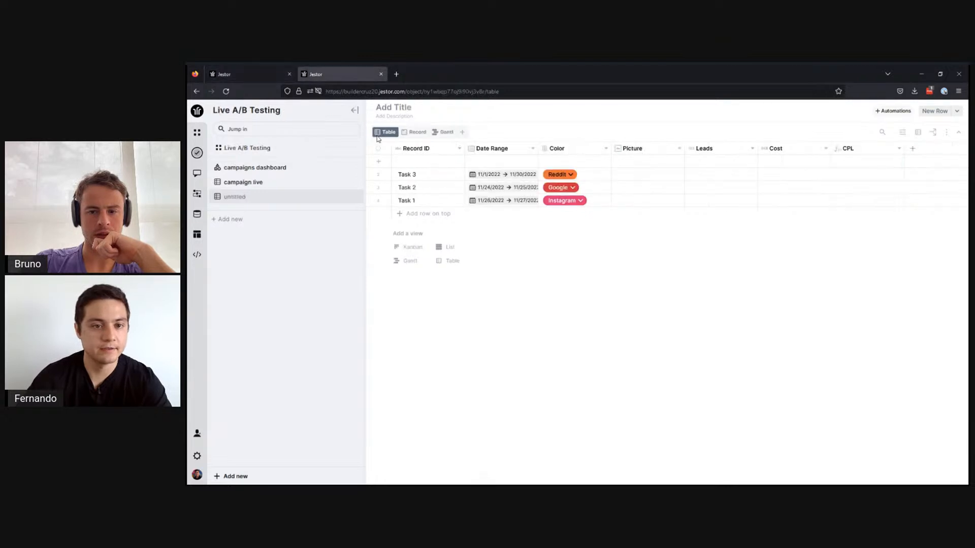
left_click(420, 204)
key("ctrl+a")
type("Y")
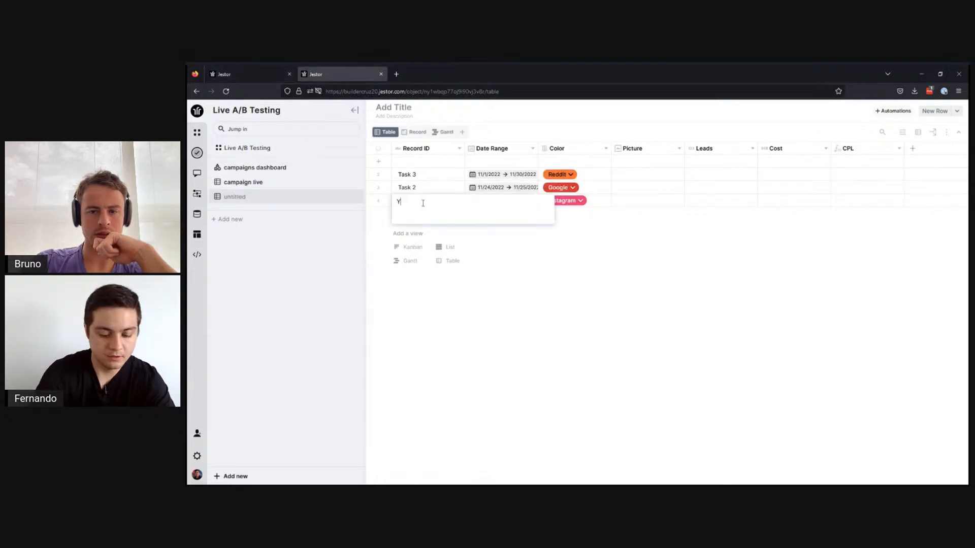
Rename the Task 2 record as Blue Car.
left_click(413, 189)
left_click(414, 188)
key("ctrl+a")
type("Blue Car")
left_click(568, 341)
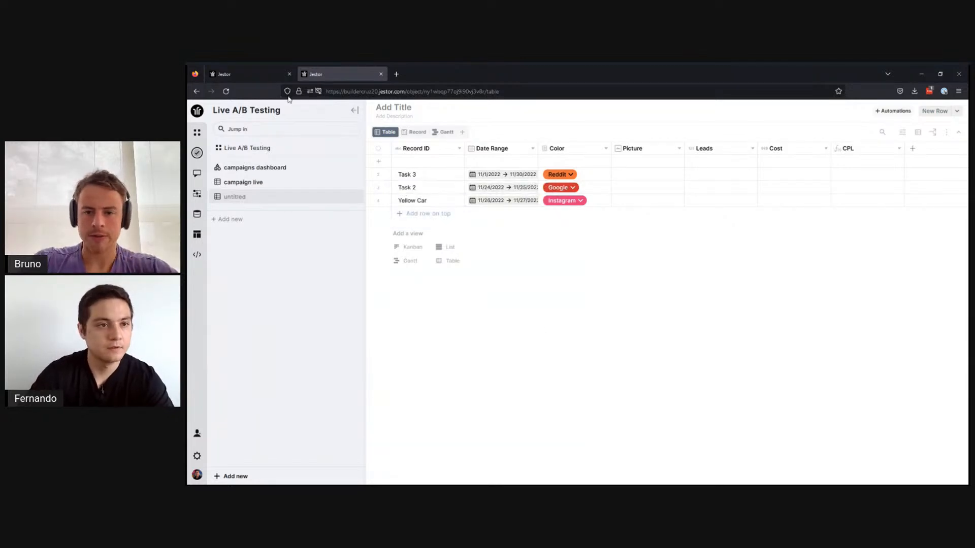
Check the example titles, rename Task 3 as Sound Table, and name the empty new row Videogames.
left_click(240, 74)
left_click(337, 75)
left_click(418, 177)
key("ctrl+a")
type("Sound")
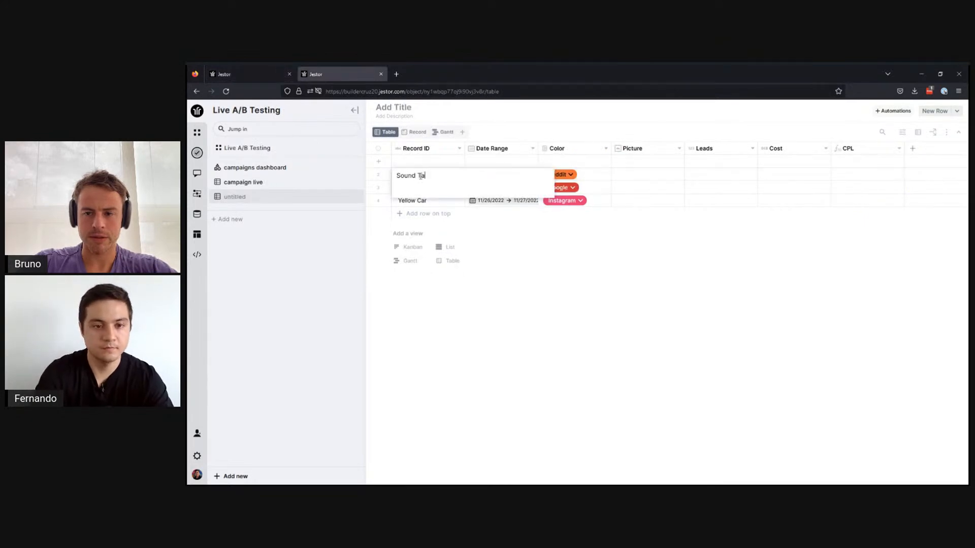
key("Return")
left_click(428, 166)
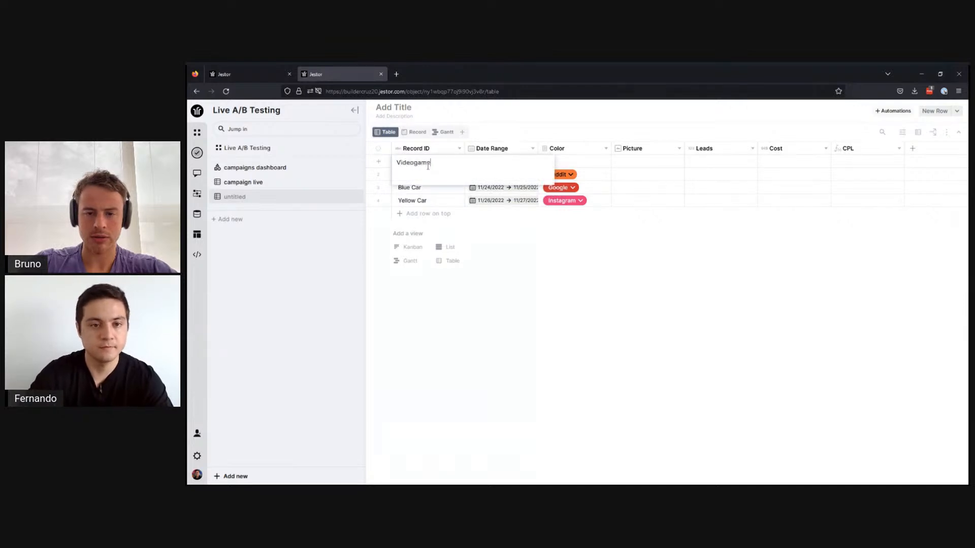
key("Return")
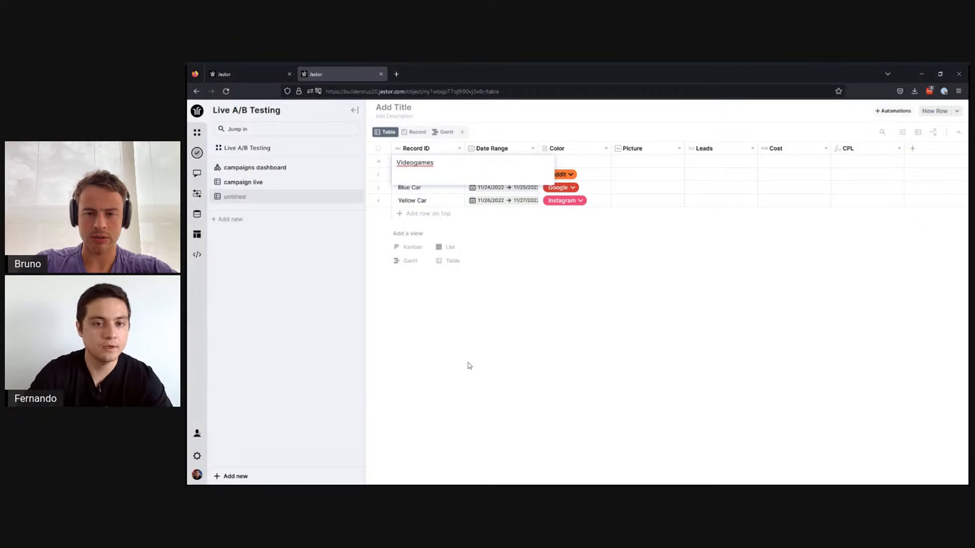
Clear the Date Range values of the Sound Table, Blue Car and Yellow Car rows.
left_click(524, 176)
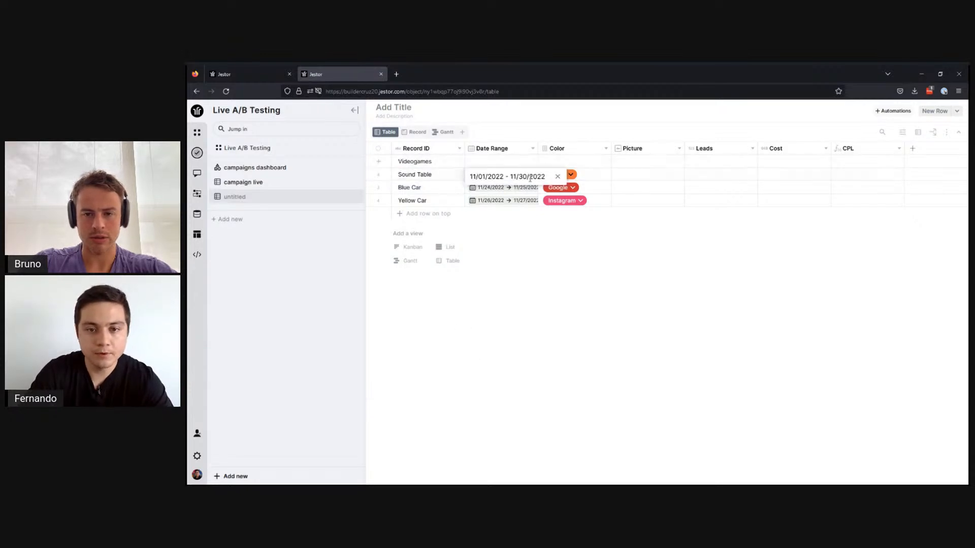
left_click(506, 189)
left_click(557, 189)
left_click(518, 177)
left_click(558, 176)
left_click(520, 204)
left_click(556, 201)
left_click(531, 259)
Check the example table, and set Color to Facebook for Videogames and Sound Table and to Google for Blue Car and Yellow Car.
left_click(249, 74)
left_click(313, 74)
left_click(575, 163)
left_click(566, 181)
left_click(579, 175)
left_click(579, 194)
left_click(578, 188)
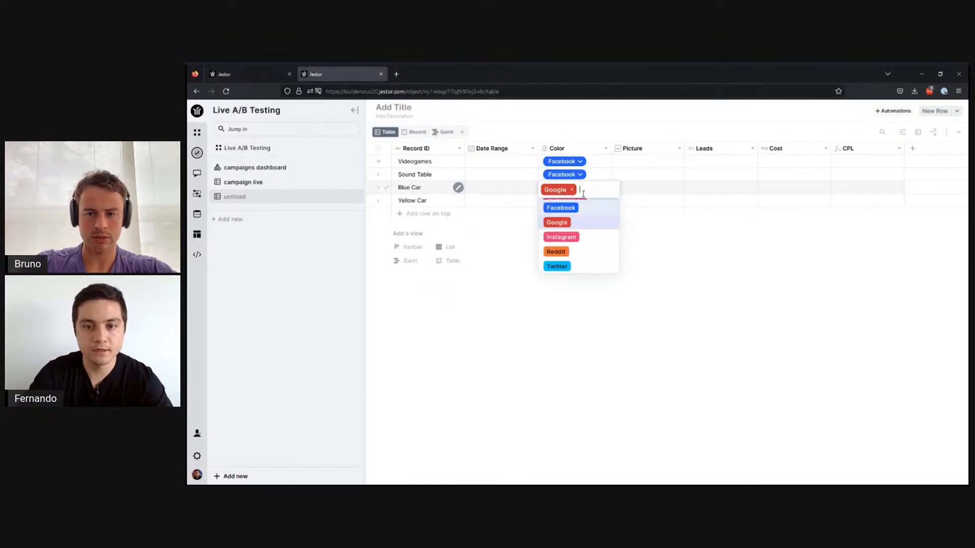
left_click(582, 238)
left_click(579, 201)
left_click(558, 234)
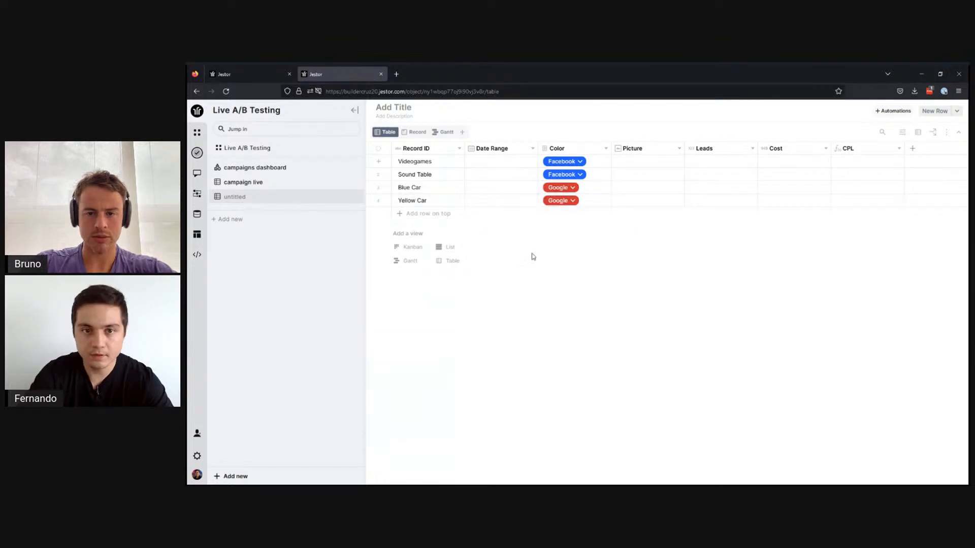
Check the Yellow car photo in the example Tests A/B table, and add an image to the Yellow Car row's Picture field.
left_click(249, 74)
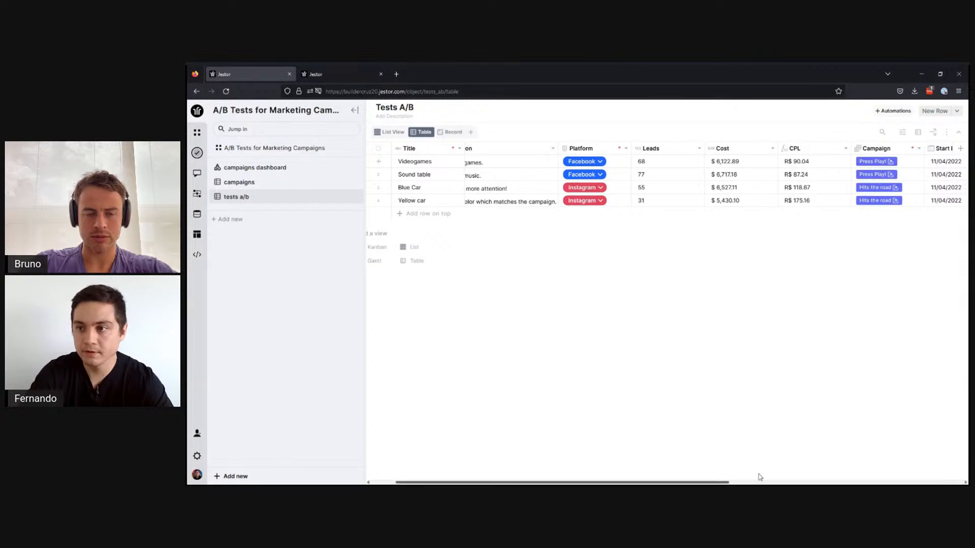
scroll(760, 477, "right", 10)
left_click(915, 200)
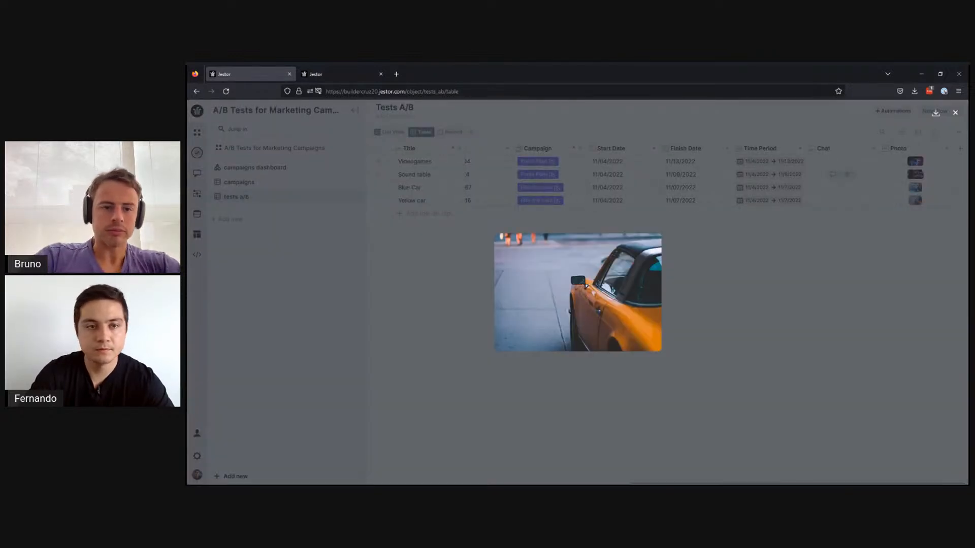
left_click(342, 75)
left_click(632, 203)
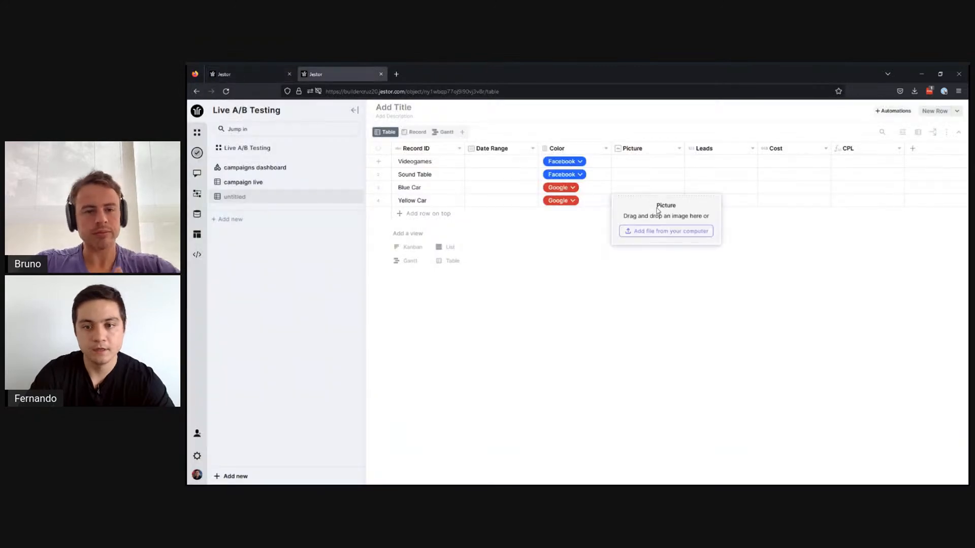
Check the Blue Car photo in the example table, and add an image to the Blue Car row's Picture field.
left_click(262, 75)
left_click(835, 208)
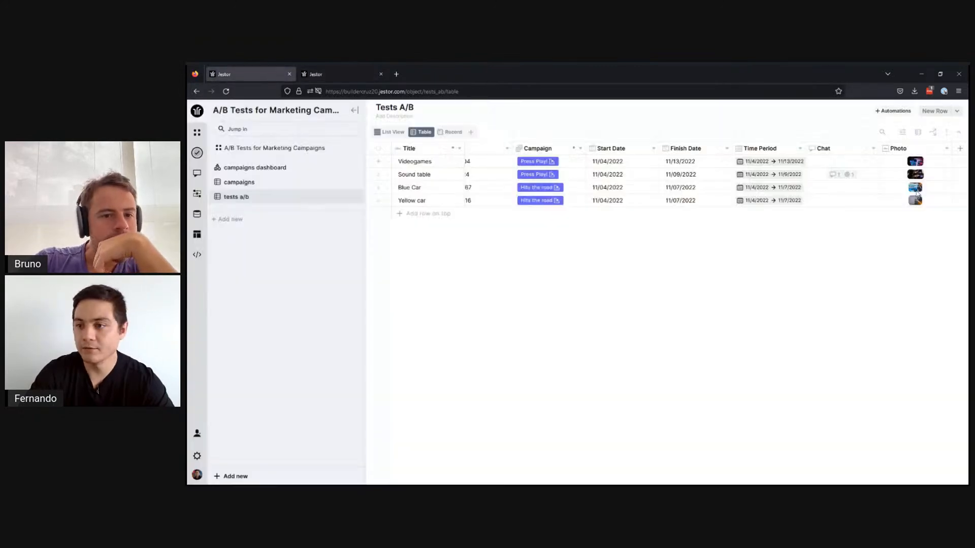
left_click(915, 188)
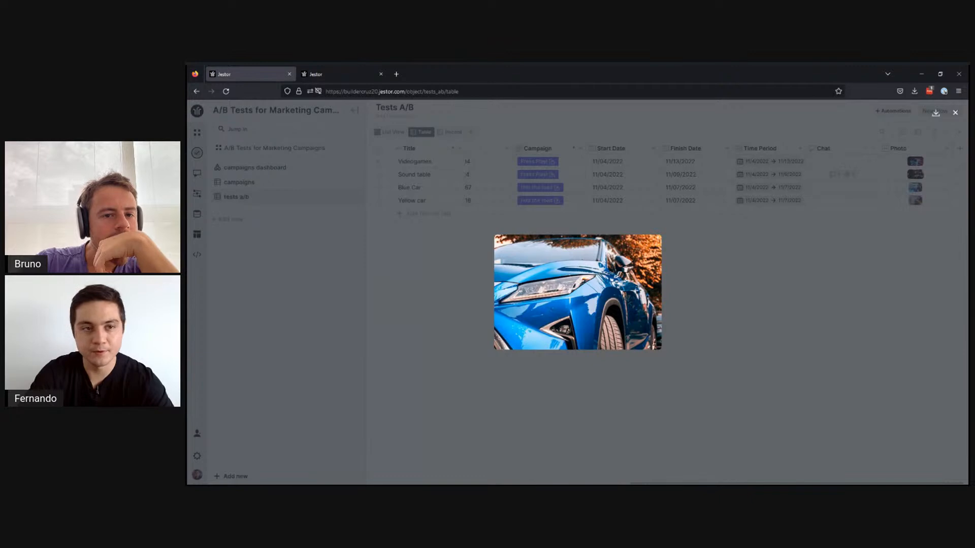
left_click(341, 74)
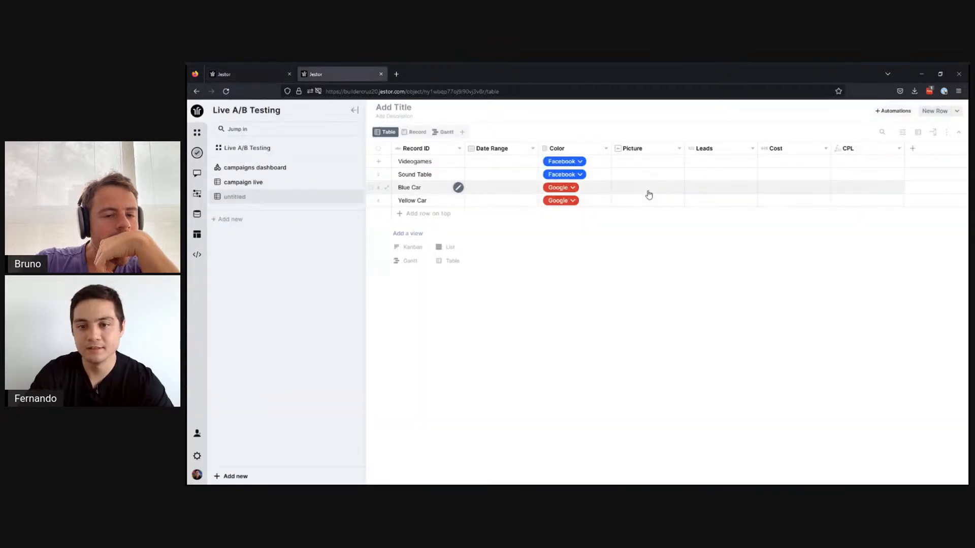
left_click(650, 191)
left_click(653, 217)
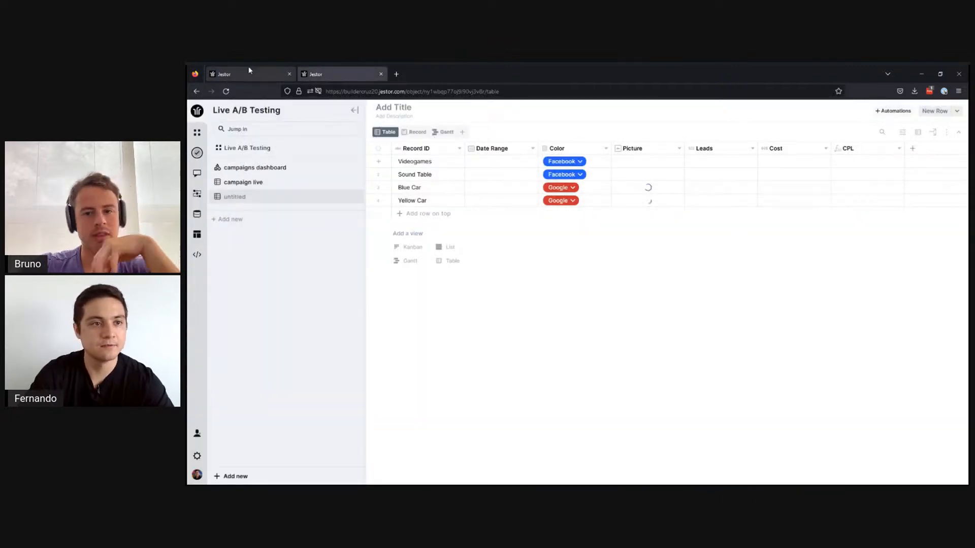
View the Sound table photo in the example Tests A/B table and compare it with the new table's Picture column.
left_click(250, 70)
left_click(875, 226)
left_click(915, 174)
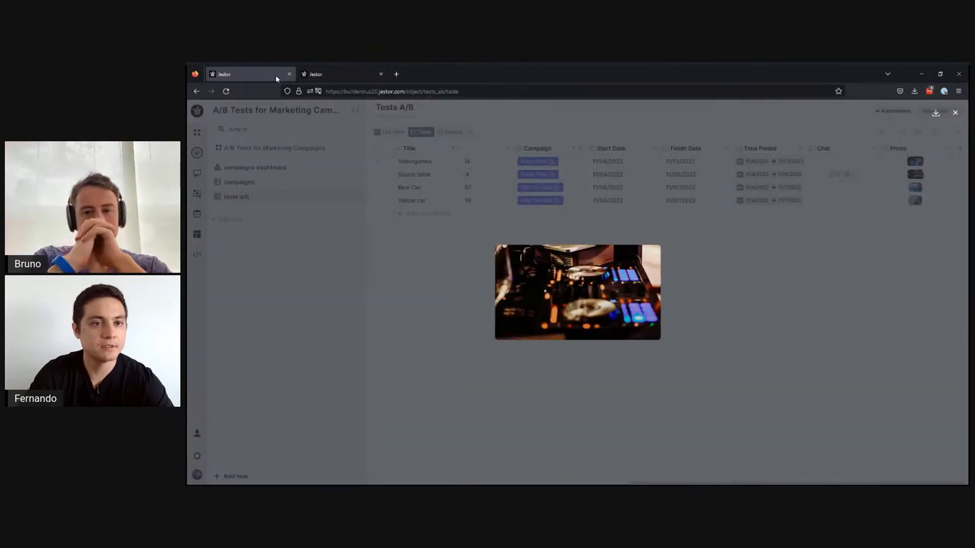
left_click(299, 72)
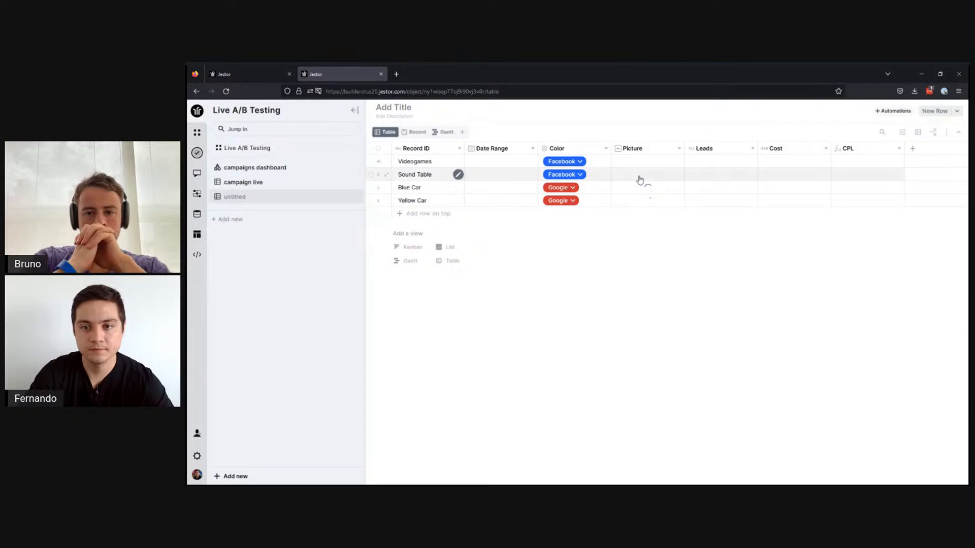
left_click(277, 74)
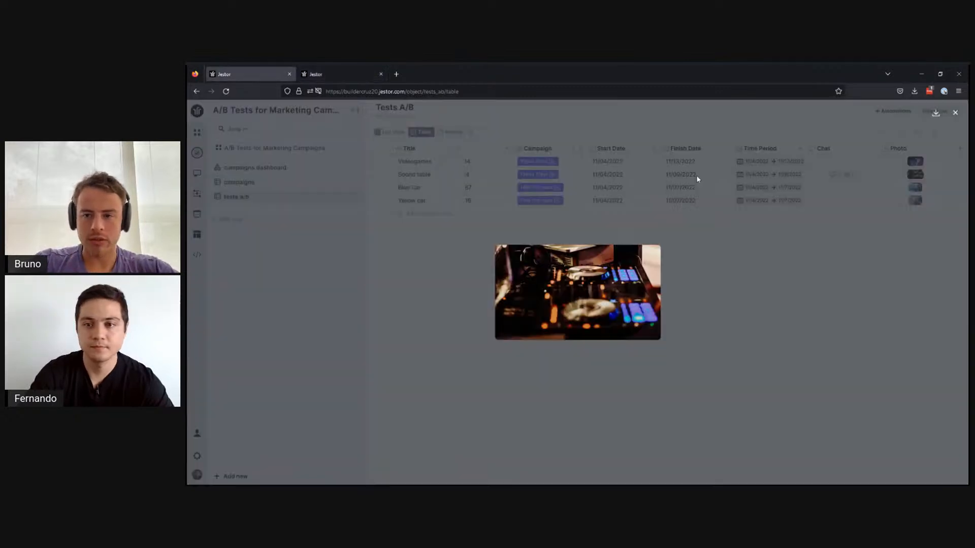
left_click(675, 166)
Check the Videogames photo in the example Tests A/B table, and add the image to the Videogames row's Picture field in the new table.
left_click(915, 161)
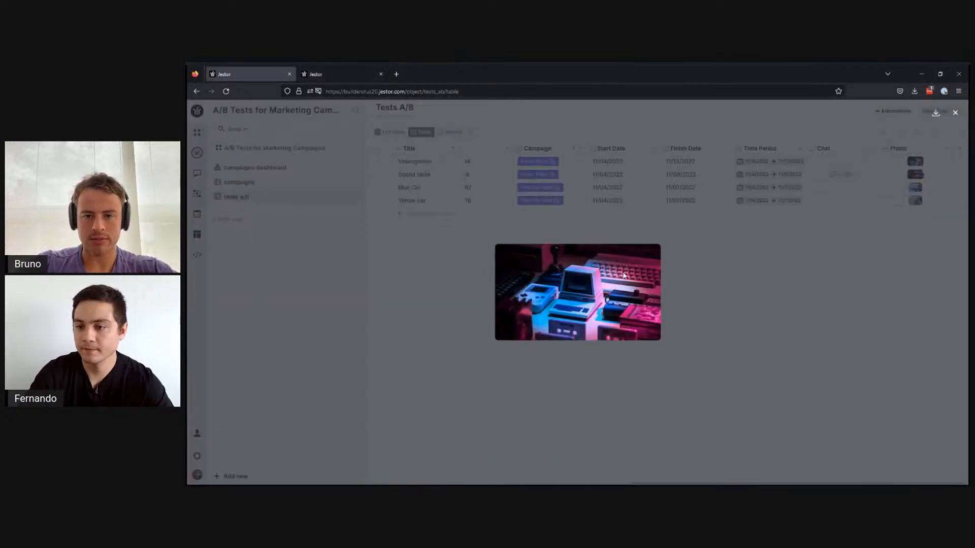
left_click(347, 217)
left_click(325, 74)
left_click(661, 165)
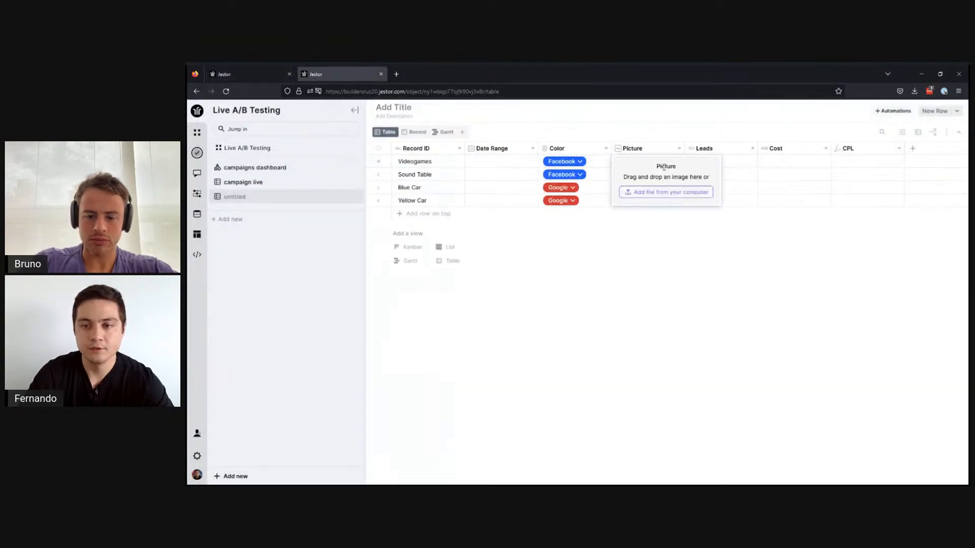
key("ctrl+v")
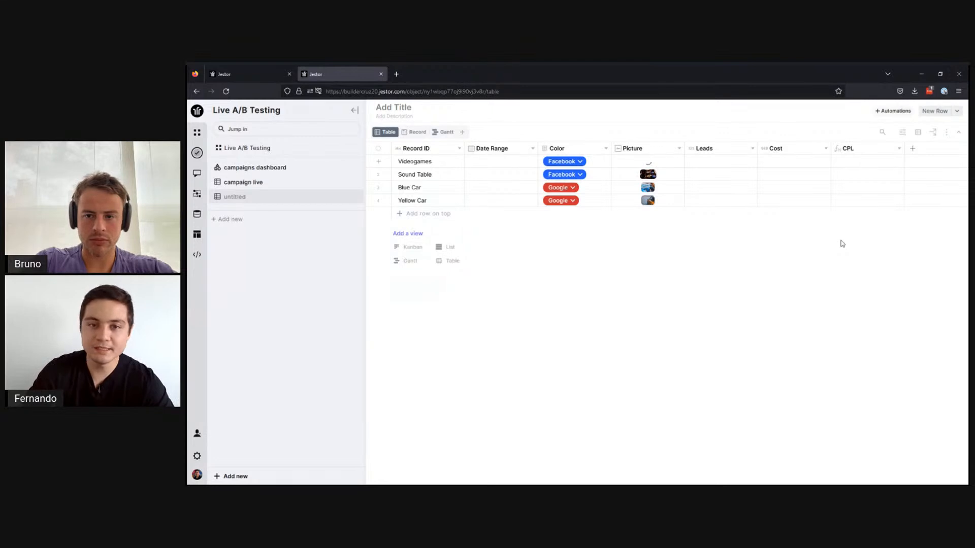
Check the example table's columns, and add a Connected records field named Campaign, linked to the Campaign Live table, to the new tests table.
left_click(250, 74)
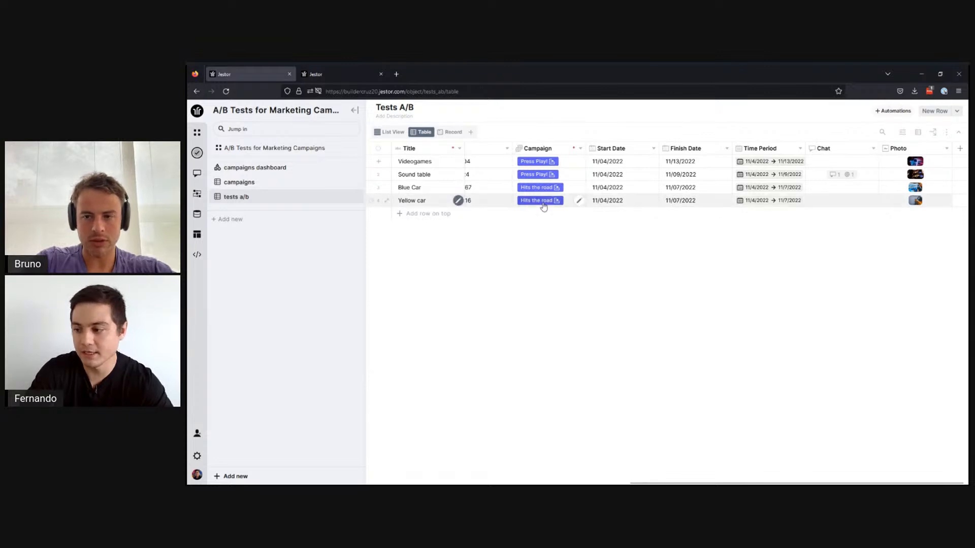
left_click(343, 75)
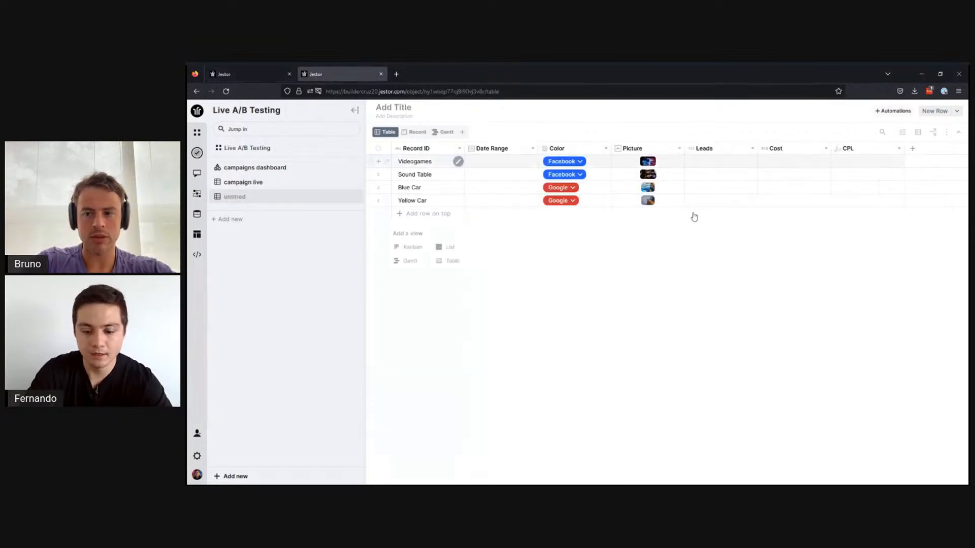
left_click(912, 149)
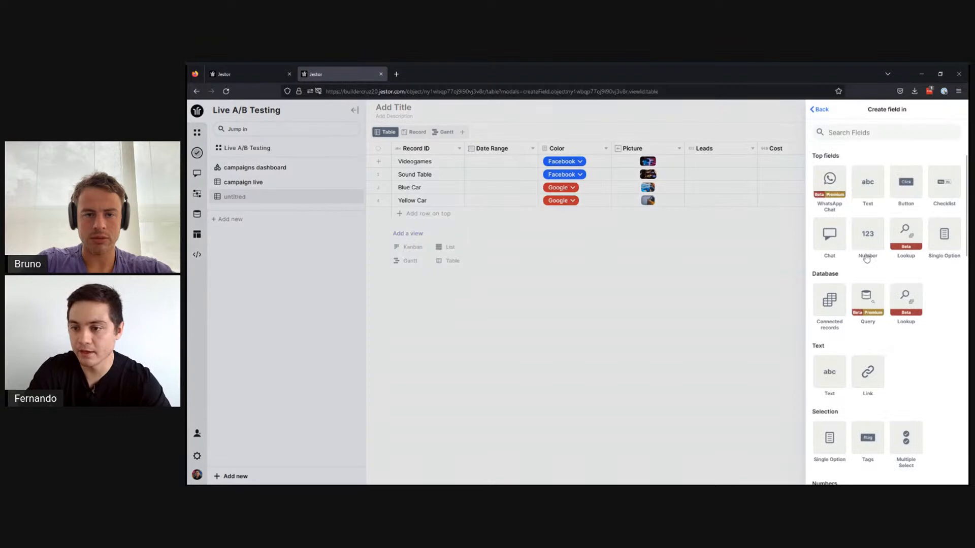
left_click(838, 307)
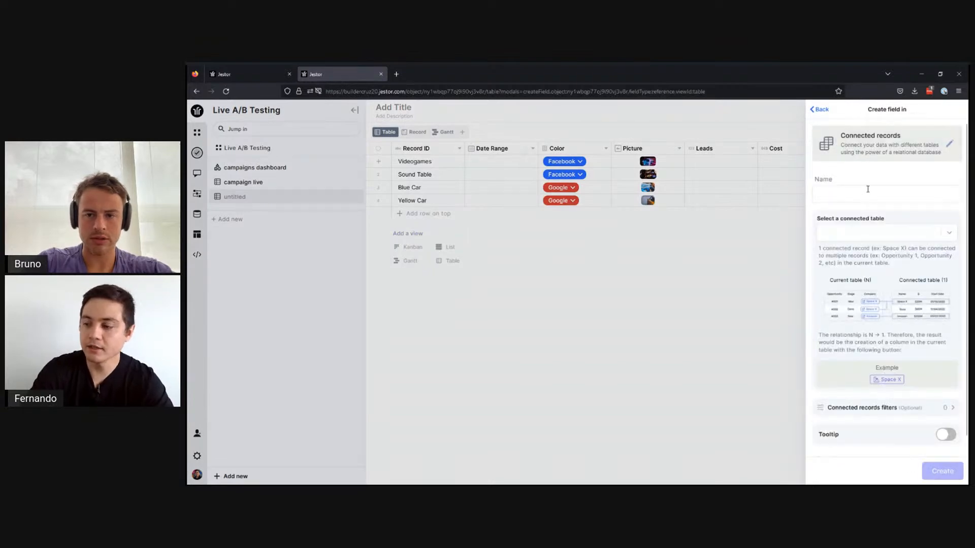
left_click(868, 189)
type("Campaign")
left_click(872, 237)
type("camp")
left_click(853, 264)
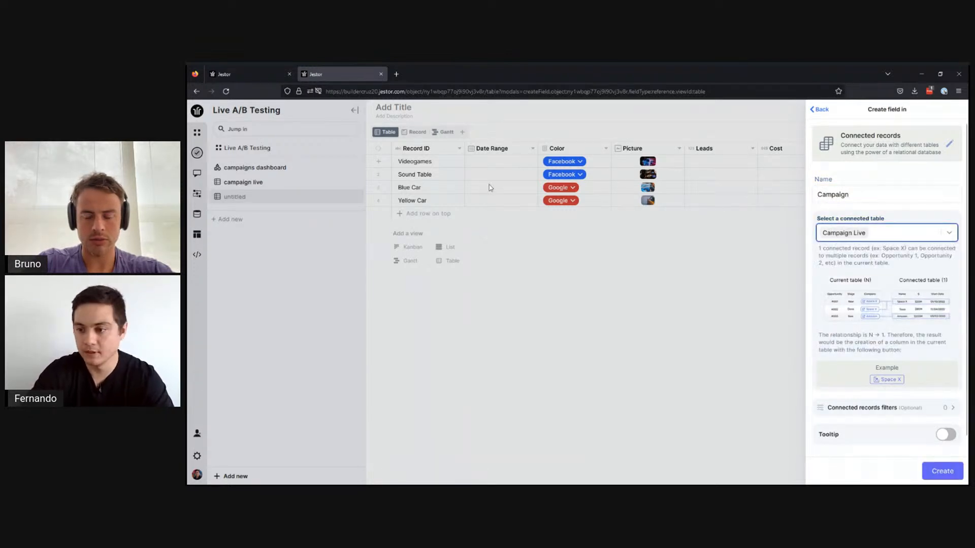
left_click(946, 470)
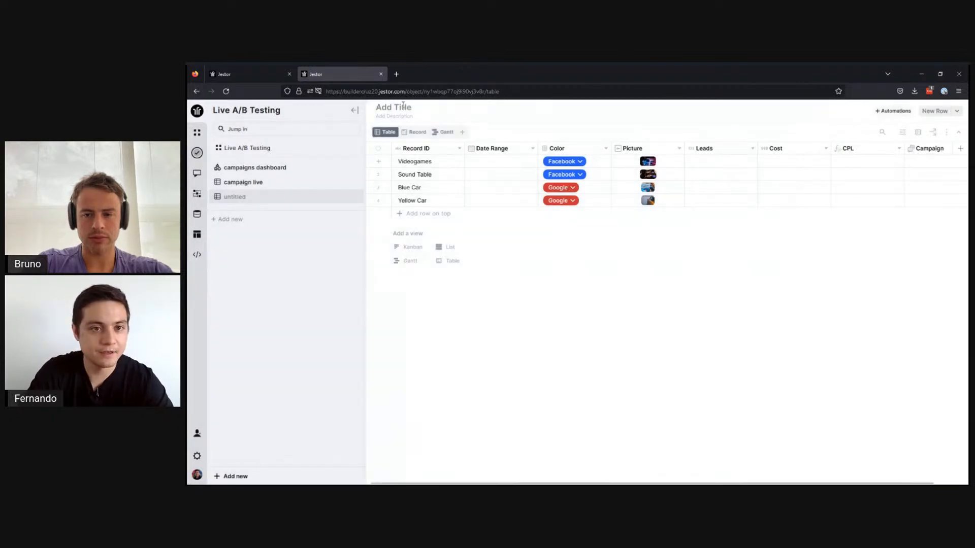
Title the untitled table A/B Tests and move its Campaign column directly after Picture.
left_click(403, 106)
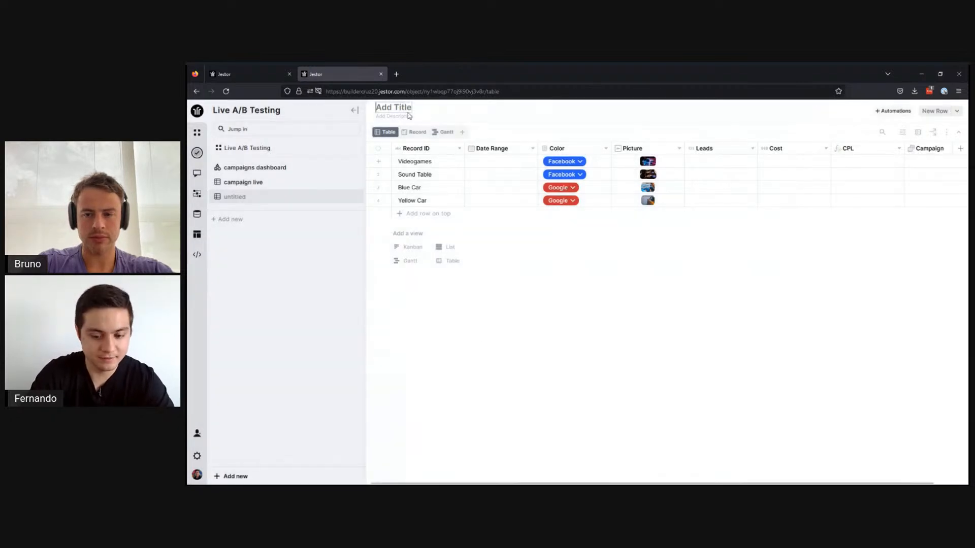
type("A/B Tests")
key("Return")
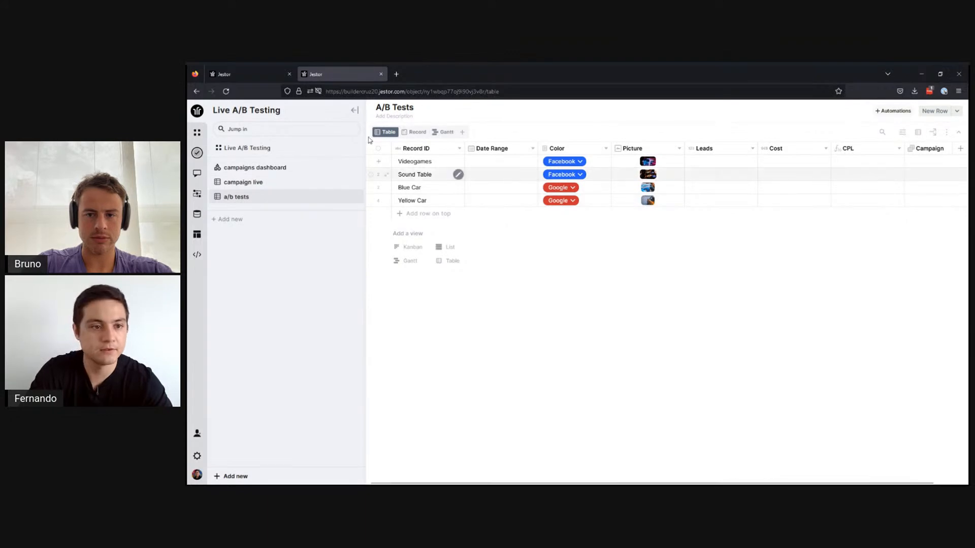
scroll(912, 238, "right", 2)
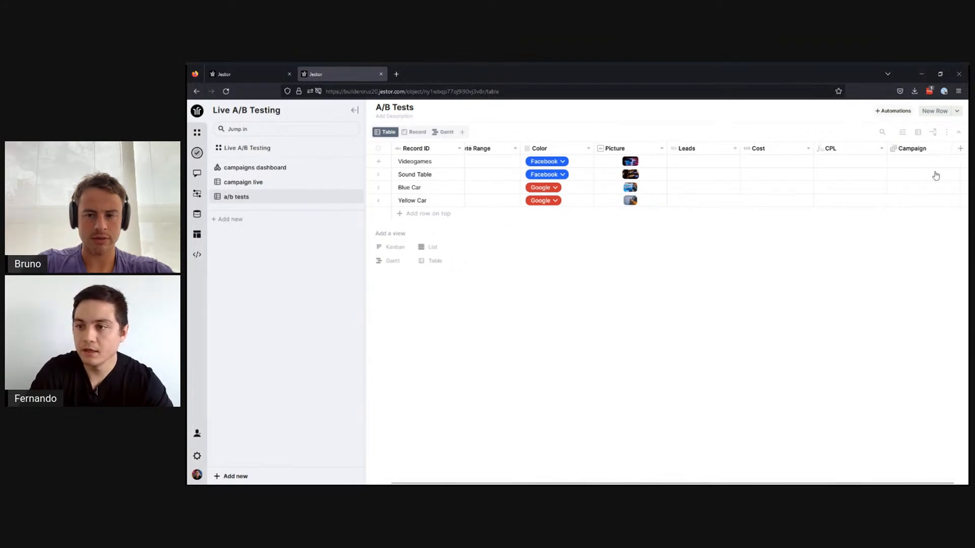
left_click_drag(907, 148, 711, 155)
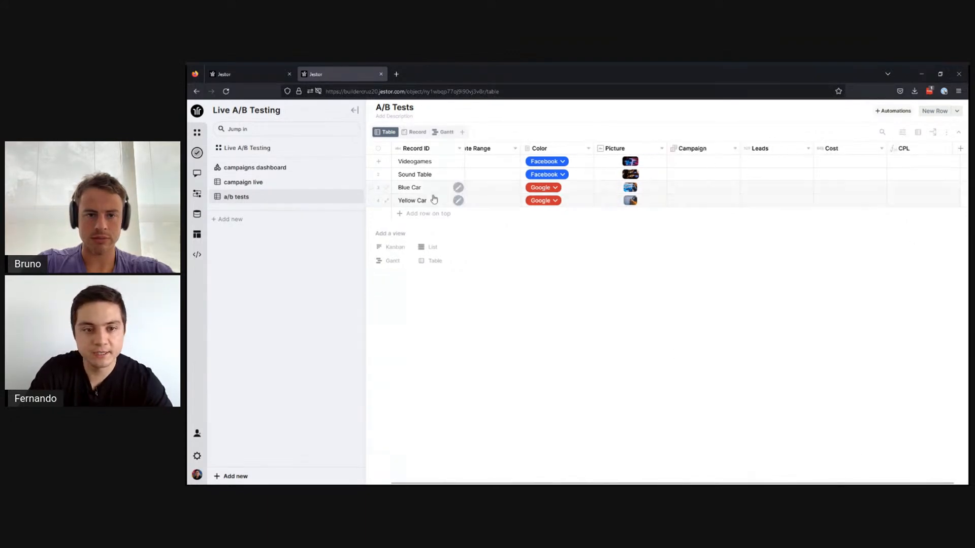
Link Yellow Car and Blue Car to the Hits the road campaign, and Sound Table and Videogames to Press Play!
left_click(699, 202)
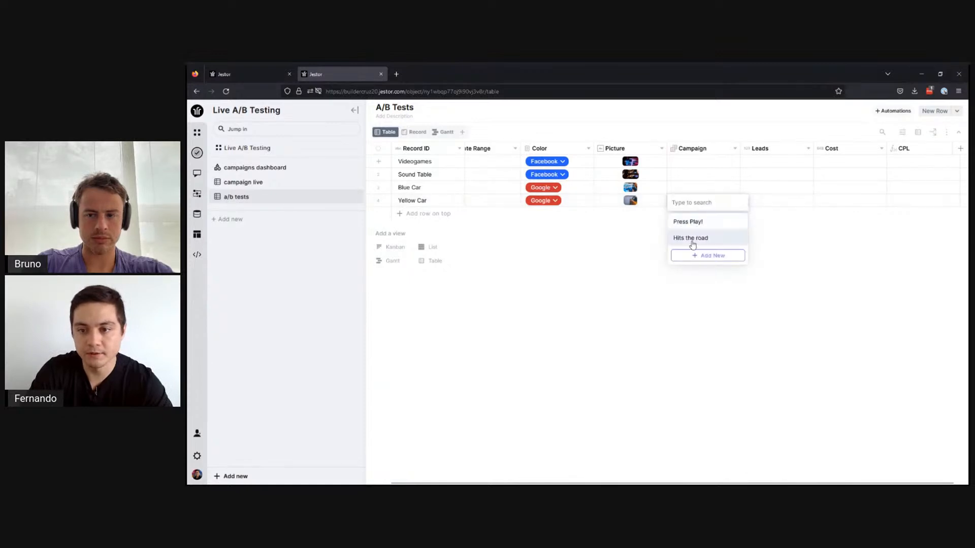
left_click(692, 241)
left_click(696, 189)
left_click(693, 229)
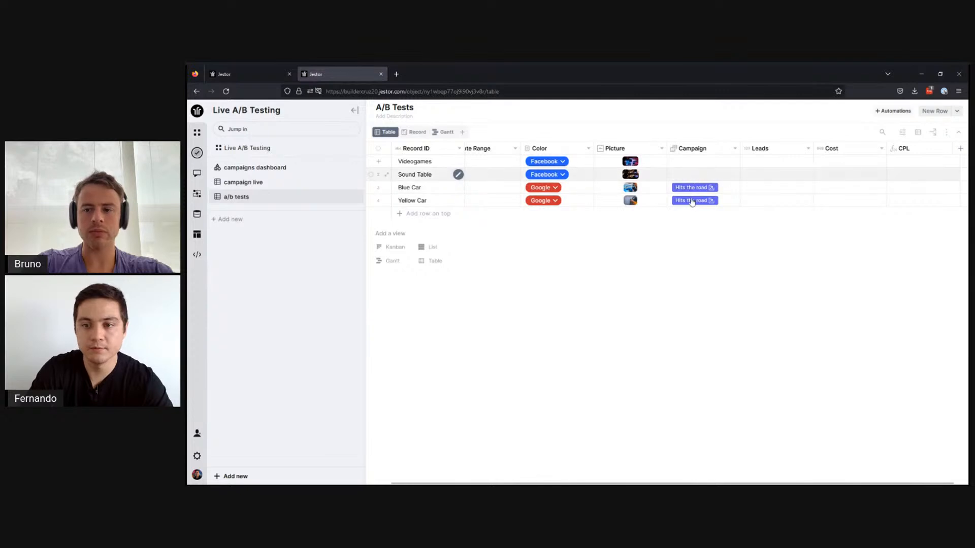
left_click(697, 175)
left_click(696, 198)
left_click(696, 161)
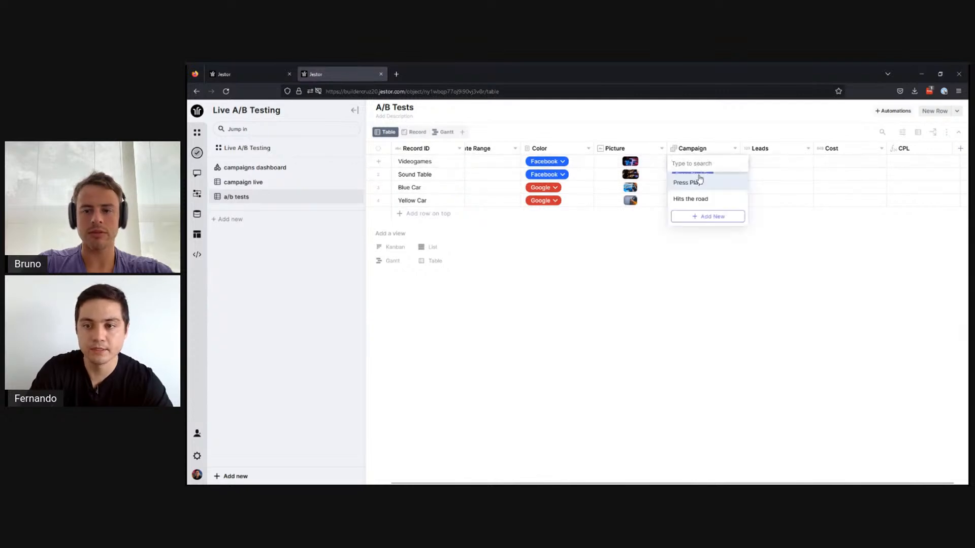
left_click(695, 181)
Enter the Leads values: 123 for Yellow Car, 415 for Blue Car, 142 for Sound Table and 152 for Videogames.
left_click(269, 74)
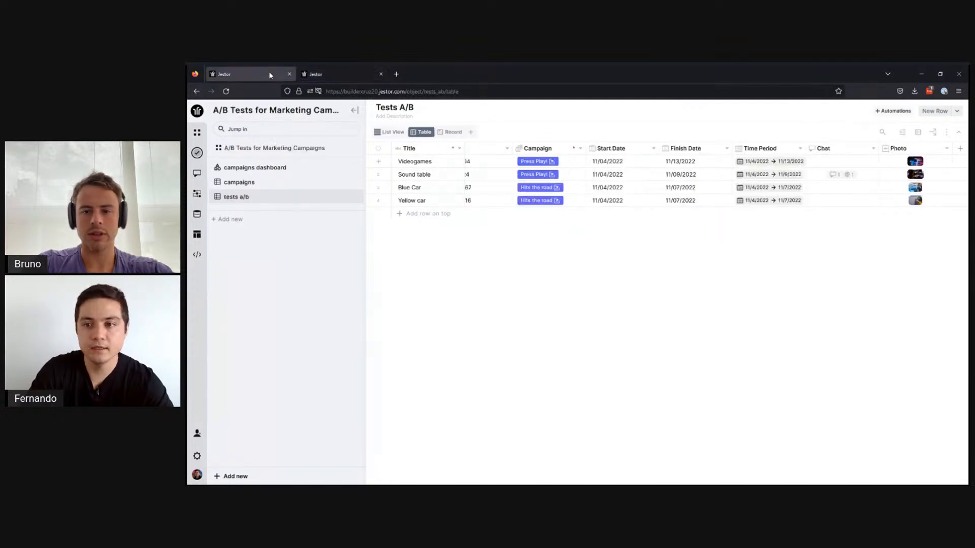
left_click(330, 73)
left_click(775, 201)
type("123")
left_click(771, 190)
left_click(771, 189)
type("415")
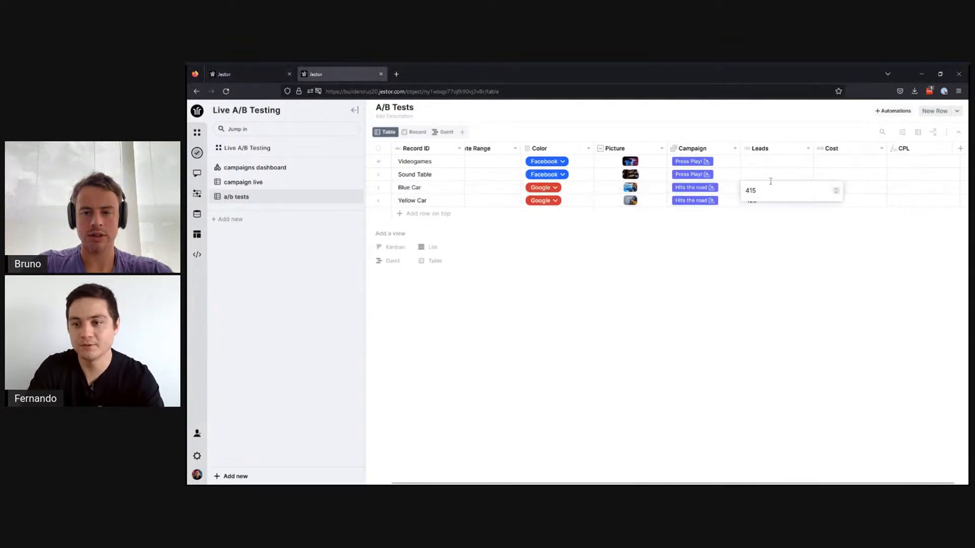
left_click(772, 175)
left_click(771, 174)
type("142")
left_click(771, 164)
left_click(772, 161)
type("15215")
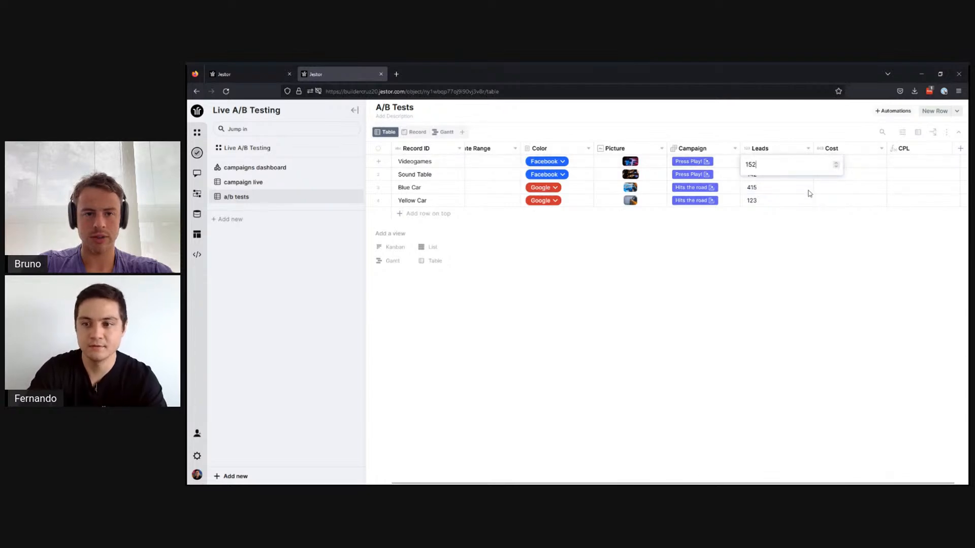
left_click(832, 256)
Enter the Cost values: 5,313.15 for Yellow Car, 6,113.15 for Blue Car, 3,431.13 for Sound Table and 5,232.35 for Videogames.
left_click(843, 200)
key("Escape")
left_click(841, 192)
type("611.31")
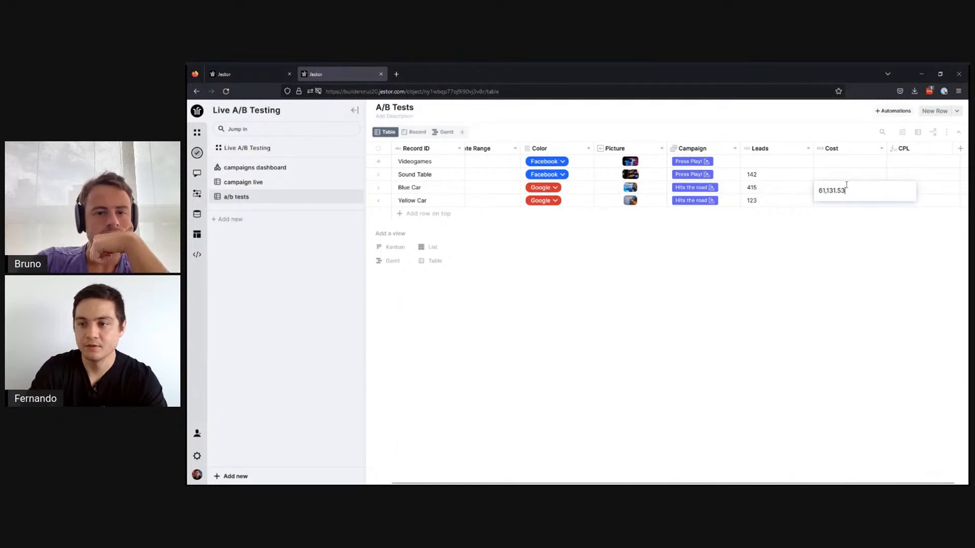
type(".53")
left_click(846, 177)
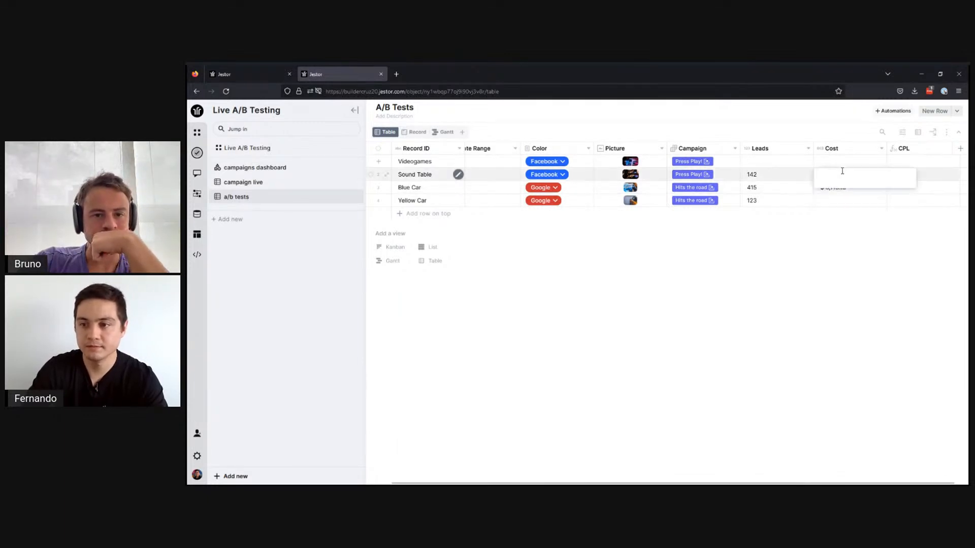
type("3.43")
left_click(871, 274)
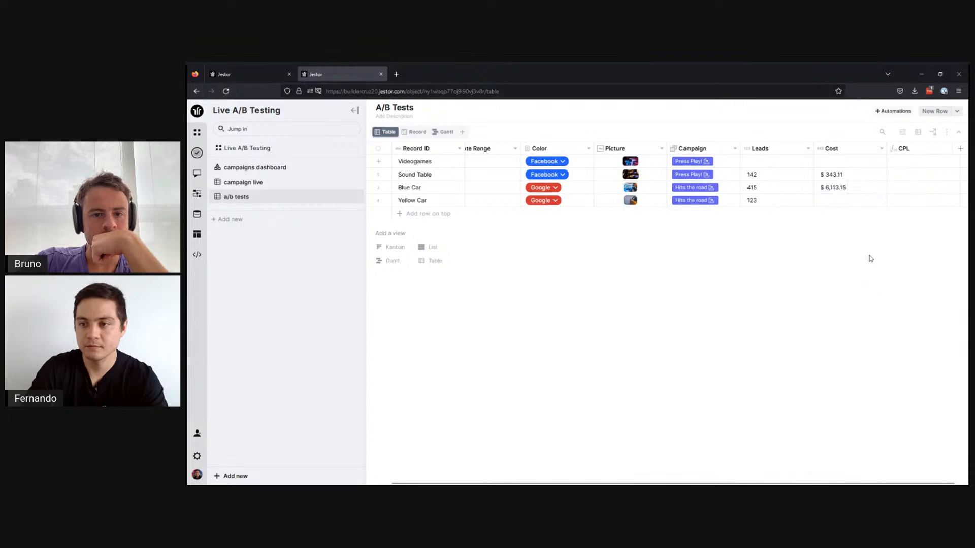
left_click(852, 175)
type("3")
left_click(860, 211)
left_click(847, 166)
type("523.232")
left_click(868, 319)
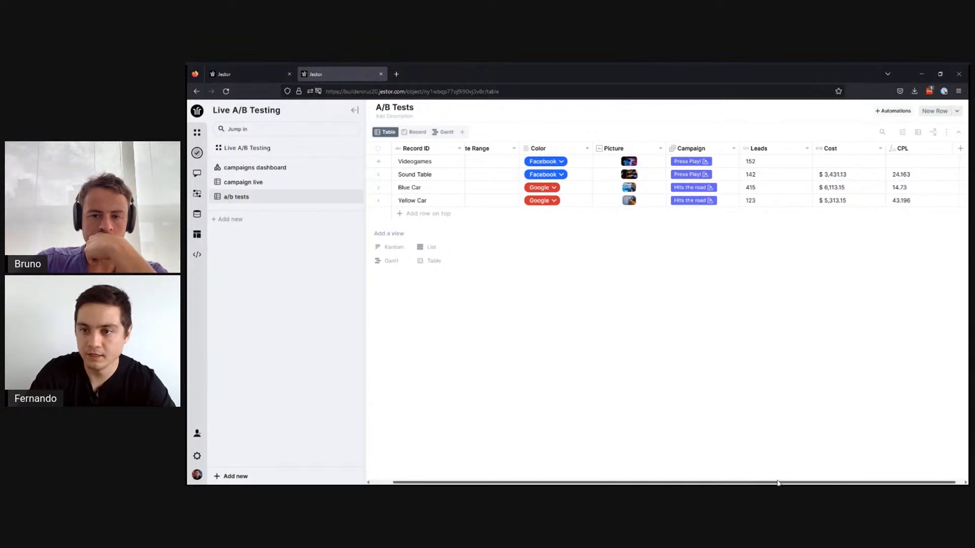
Check the CPL column, and look at the list view of the finished Tests A/B table for reference.
left_click_drag(779, 483, 816, 482)
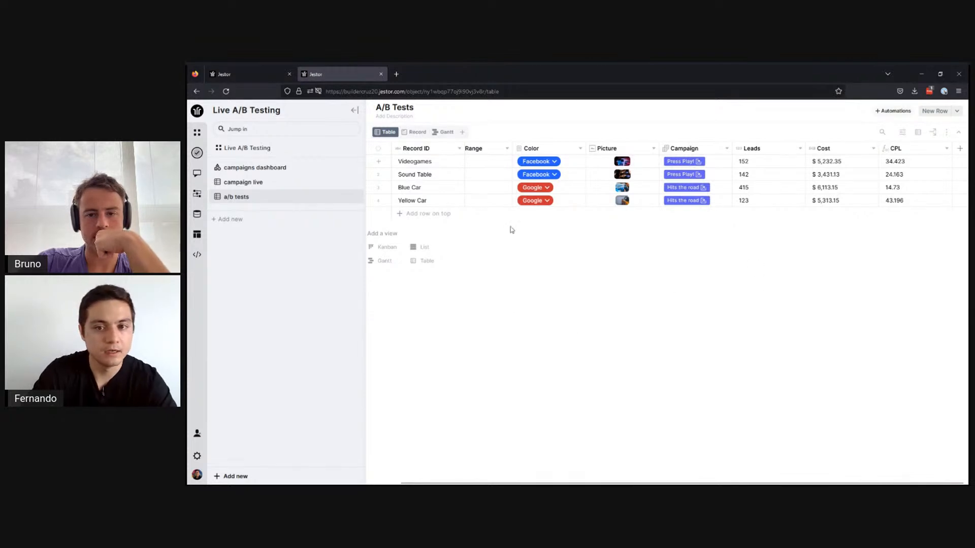
left_click(244, 72)
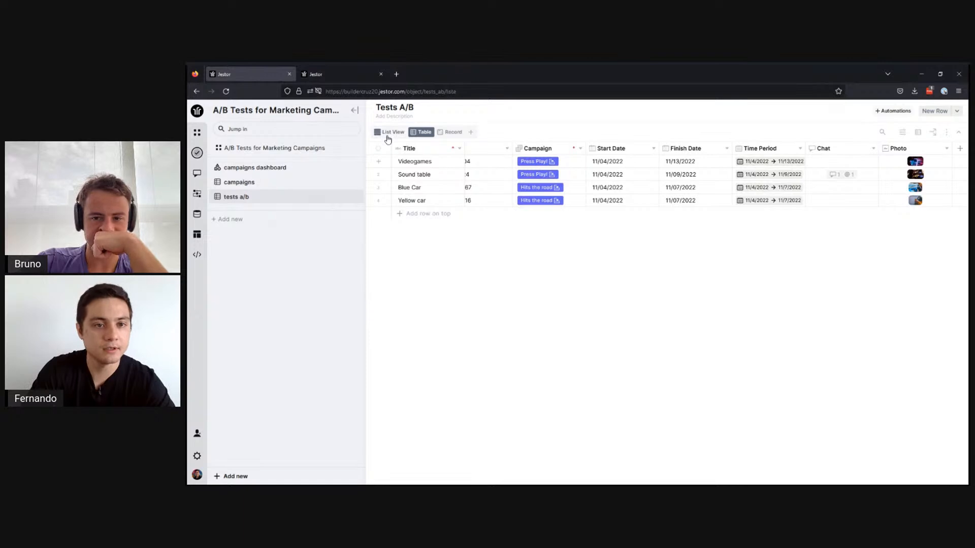
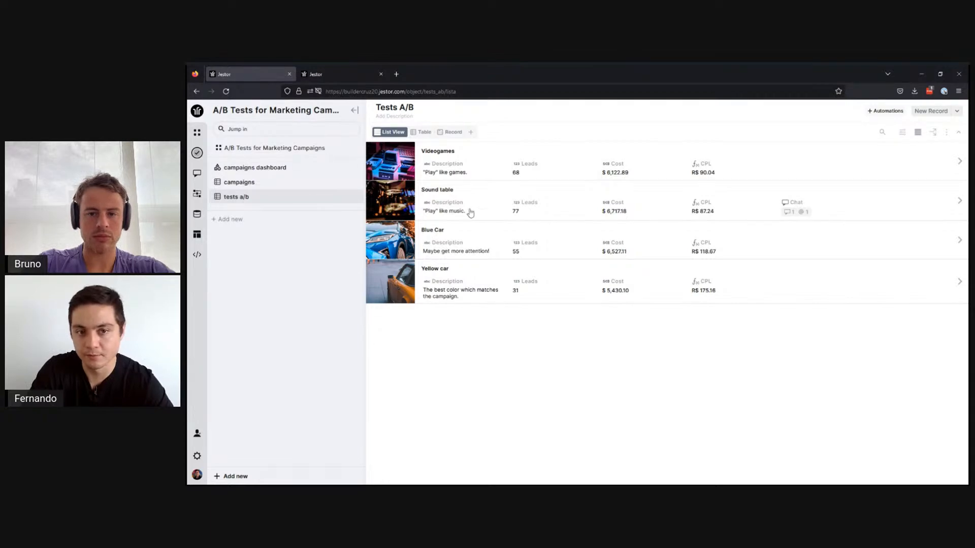
left_click(329, 74)
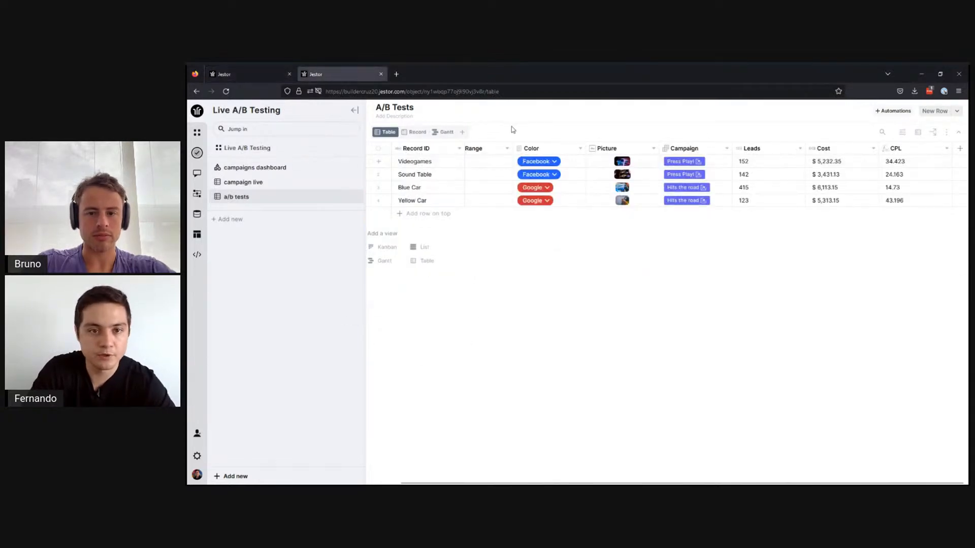
left_click(462, 133)
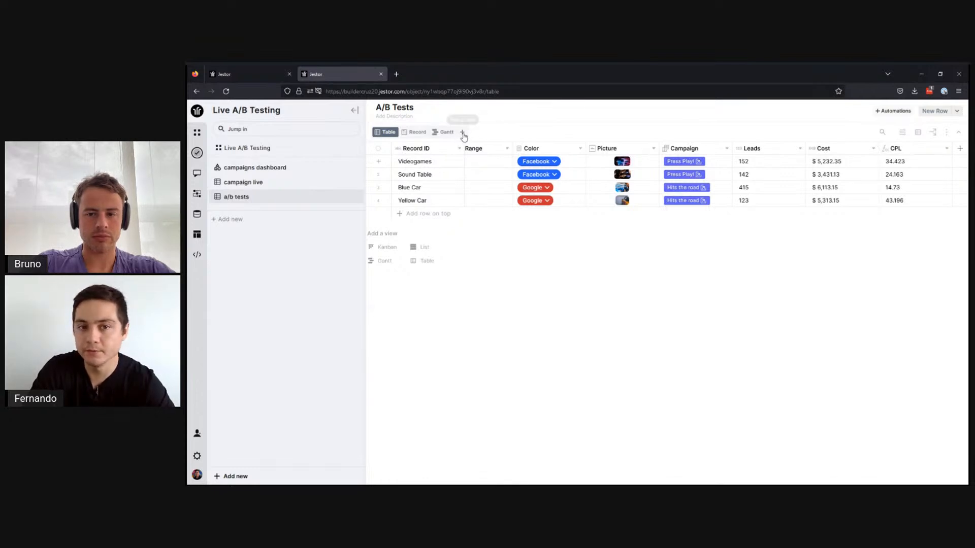
left_click(489, 178)
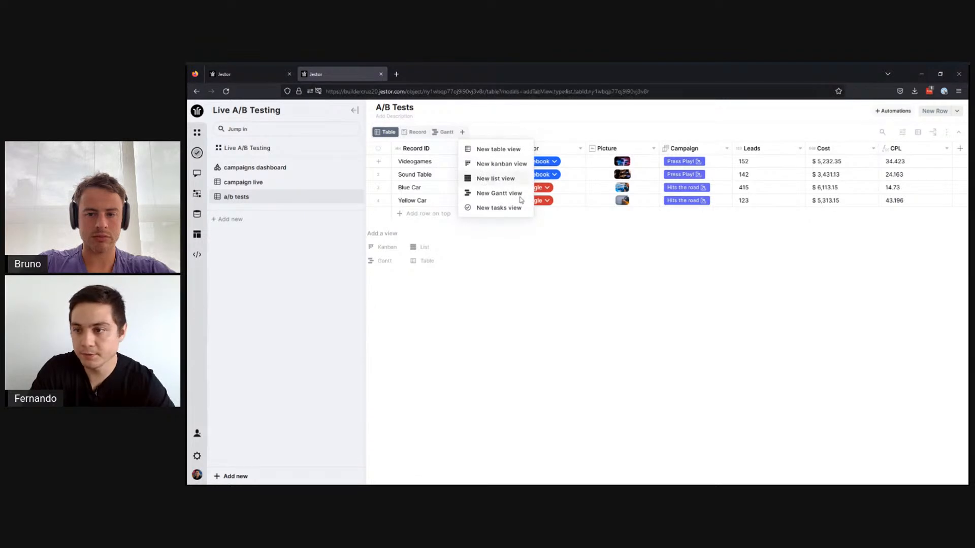
left_click(710, 273)
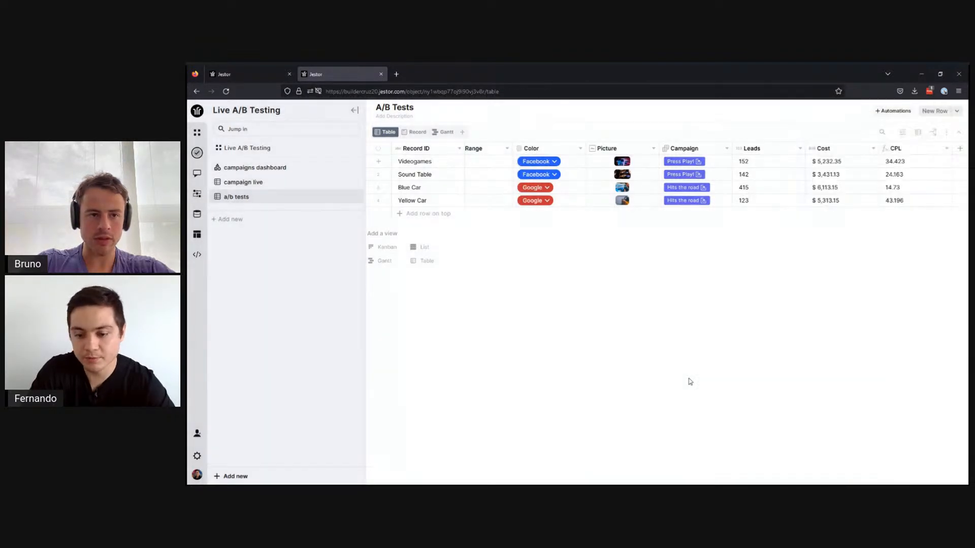
Add a list view to the A/B Tests table and show it.
left_click_drag(787, 483, 731, 482)
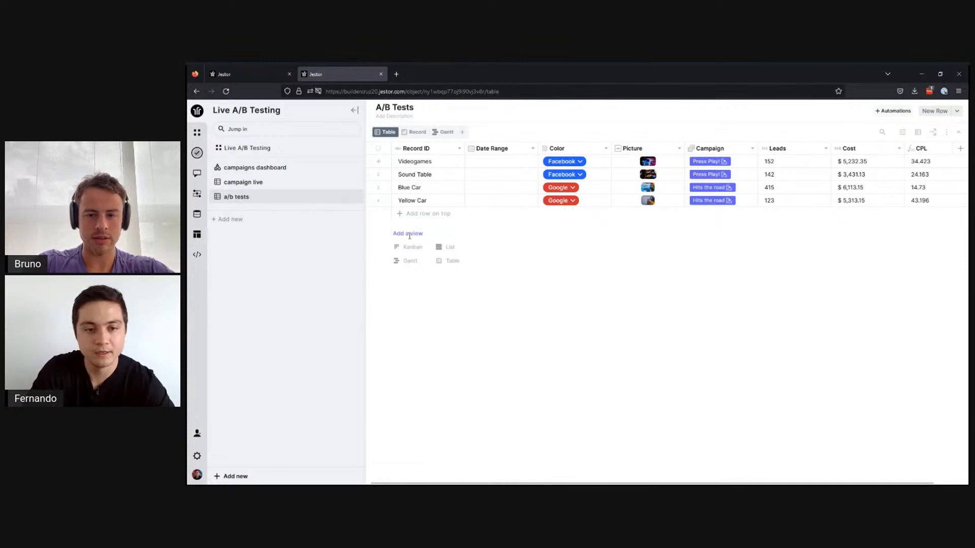
left_click(451, 247)
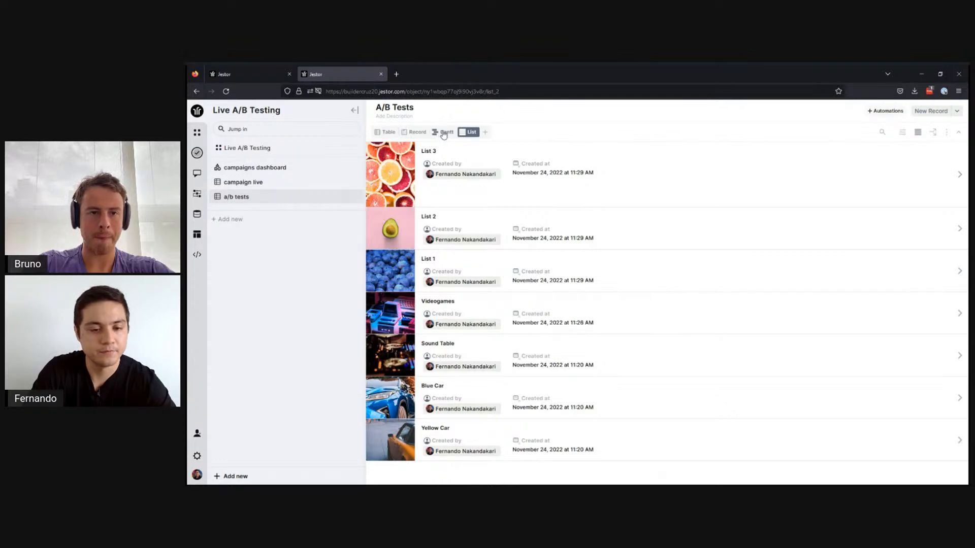
left_click(388, 132)
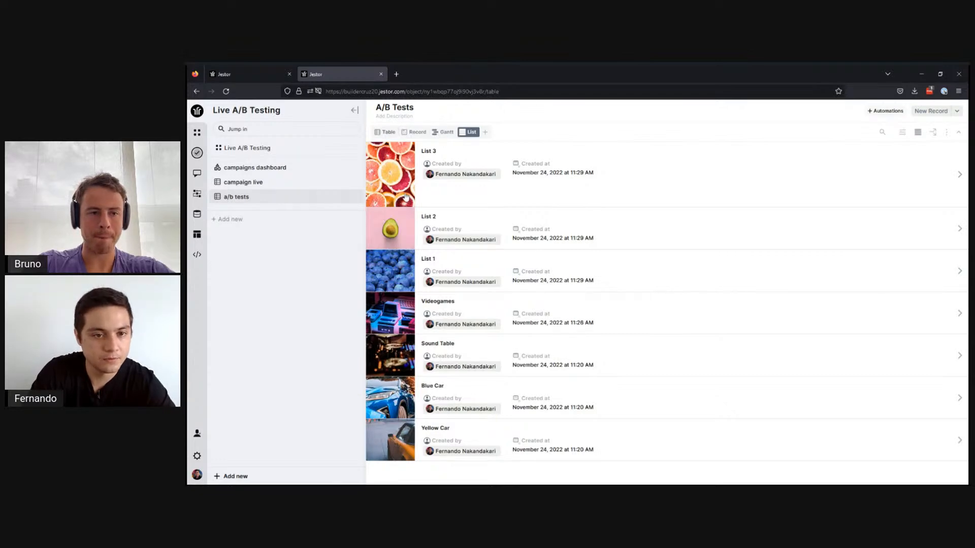
left_click(468, 133)
Edit the List view, compare its fields with the finished Tests A/B list, and remove Created by and Created at.
left_click(924, 132)
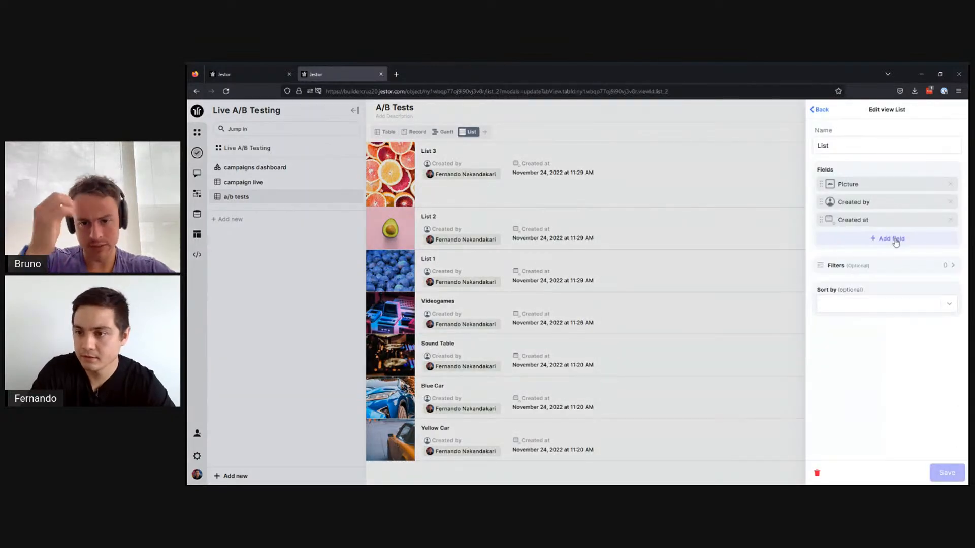
left_click(894, 239)
scroll(869, 284, "down", 3)
scroll(876, 310, "up", 2)
scroll(881, 294, "down", 2)
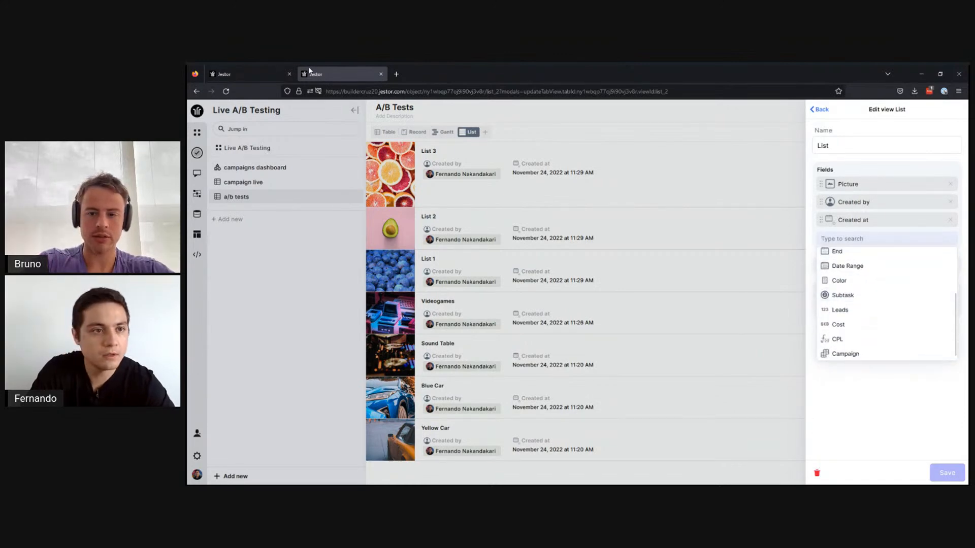
left_click(272, 74)
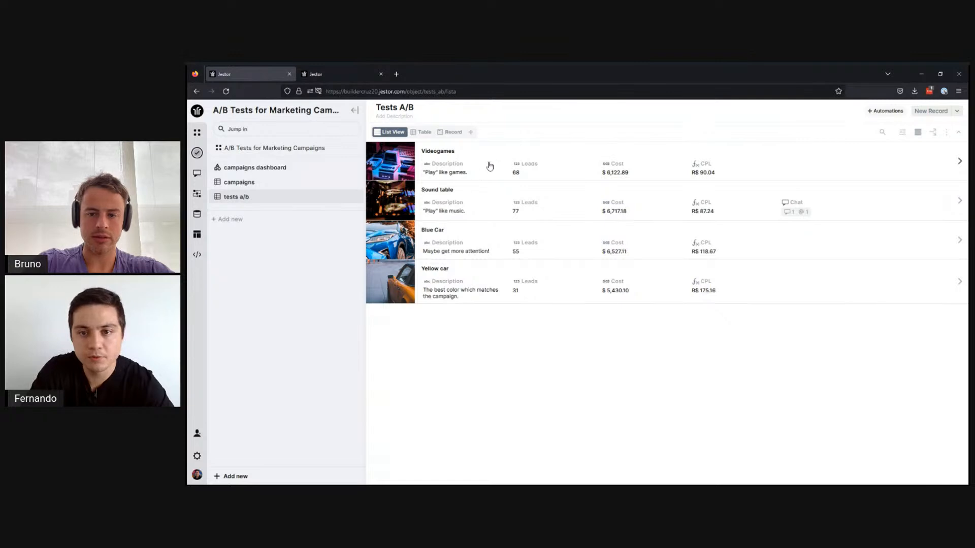
left_click(357, 75)
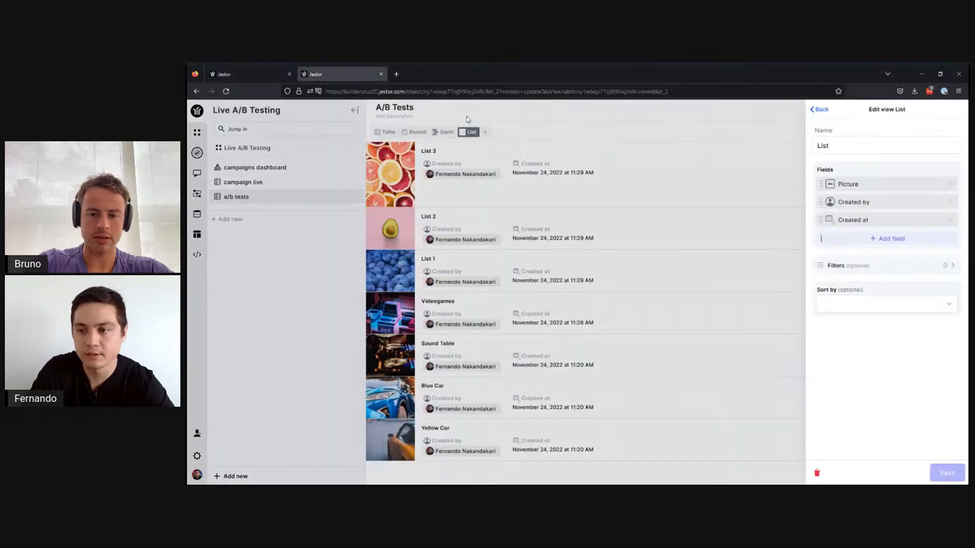
left_click(950, 202)
left_click(950, 202)
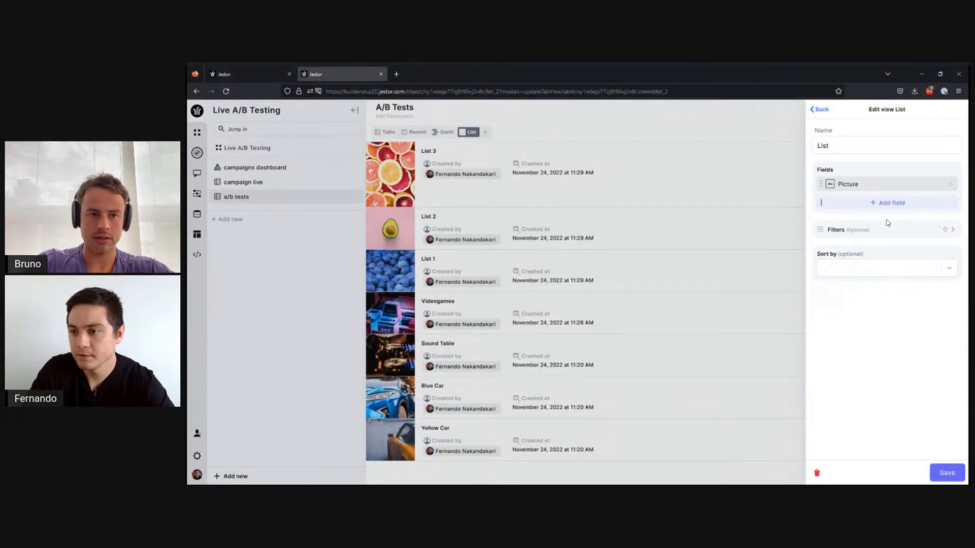
Add the Cost, Leads and CPL fields to the List view and save it.
left_click(885, 209)
scroll(874, 249, "down", 5)
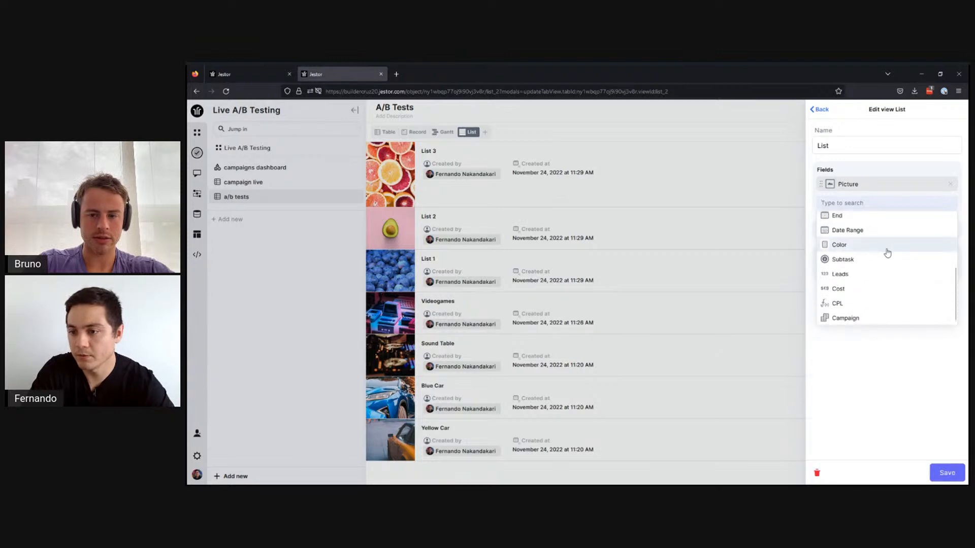
left_click(852, 289)
left_click(840, 307)
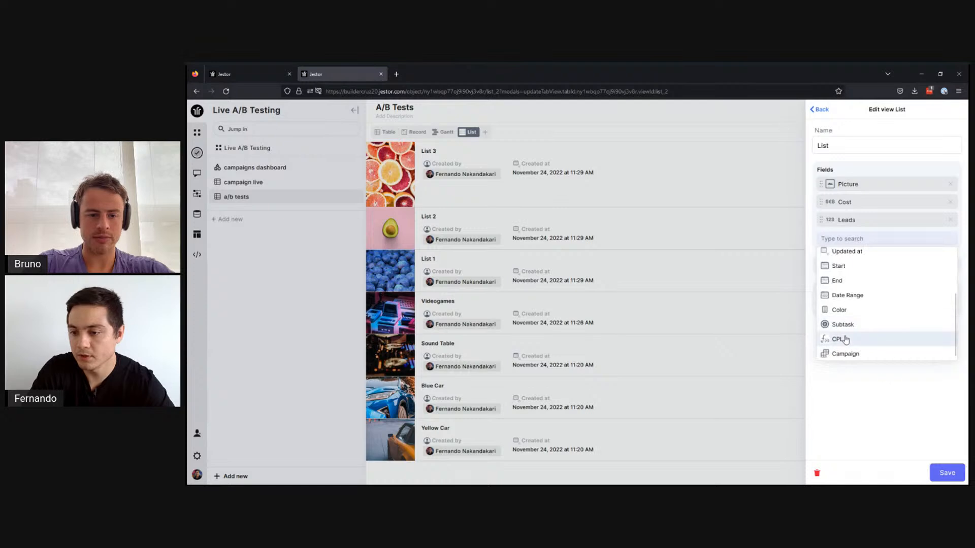
left_click(843, 337)
left_click(948, 473)
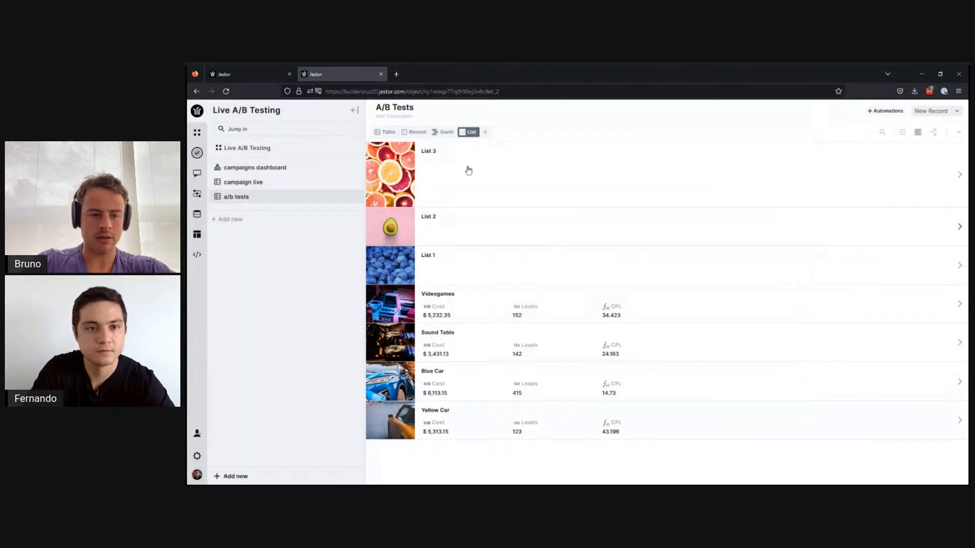
Go back to the A/B Tests table view, reload it, and return to the finished A/B Tests for Marketing Campaigns app.
left_click(392, 135)
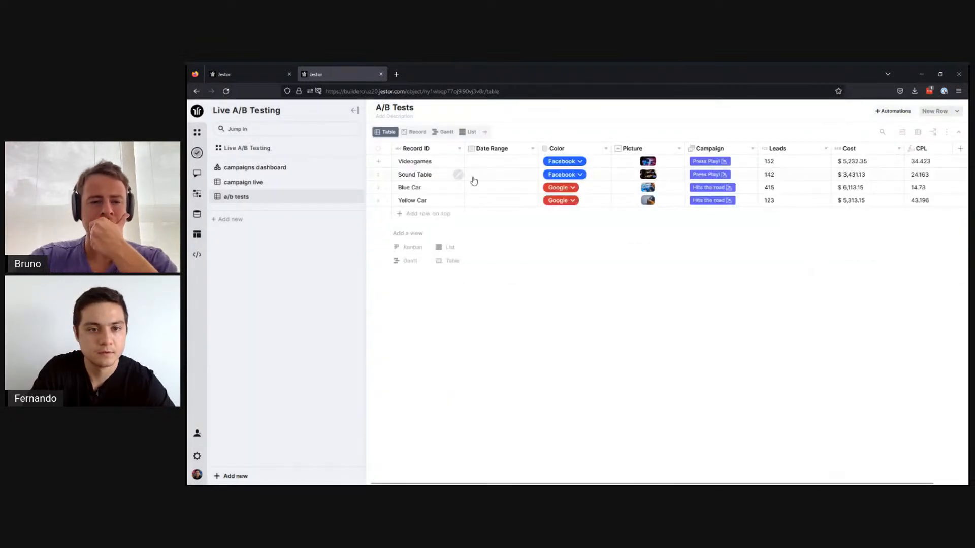
key("F5")
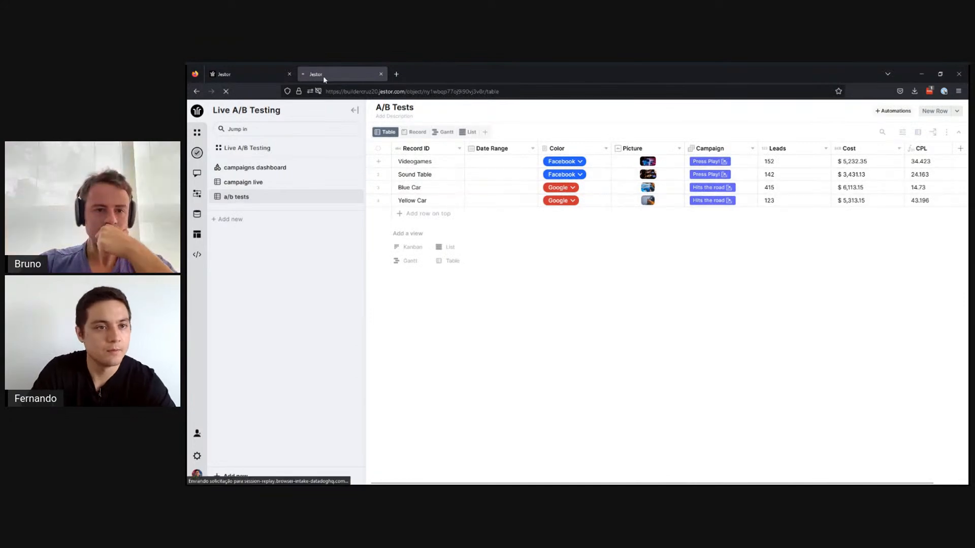
left_click(245, 76)
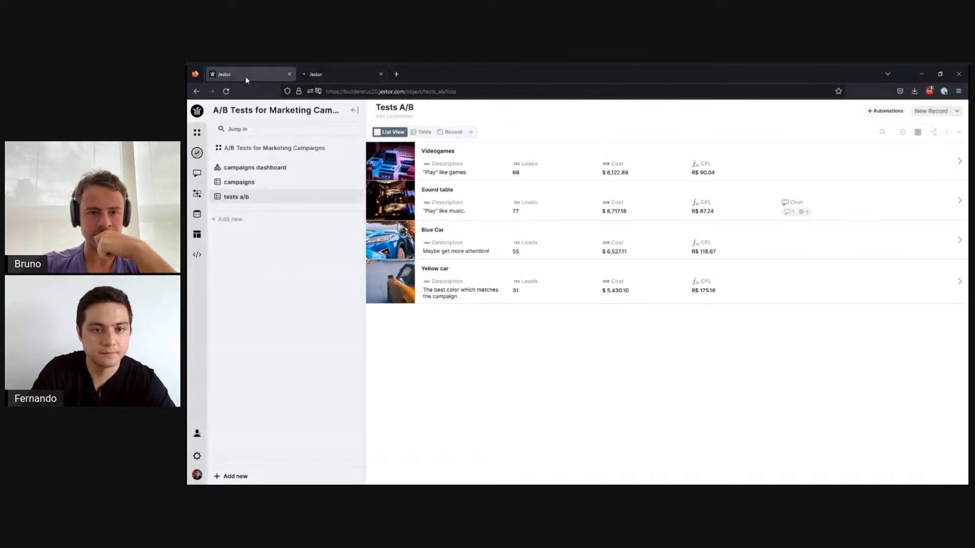
Delete the List 1, List 2 and List 3 rows from the A/B Tests table in the Live A/B Testing app.
left_click(340, 75)
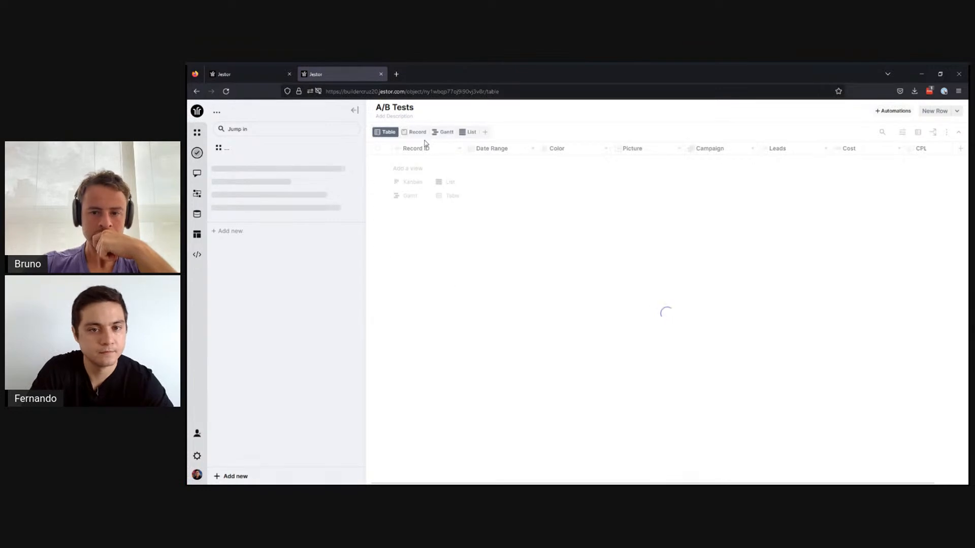
left_click(371, 188)
left_click(371, 174)
left_click(371, 161)
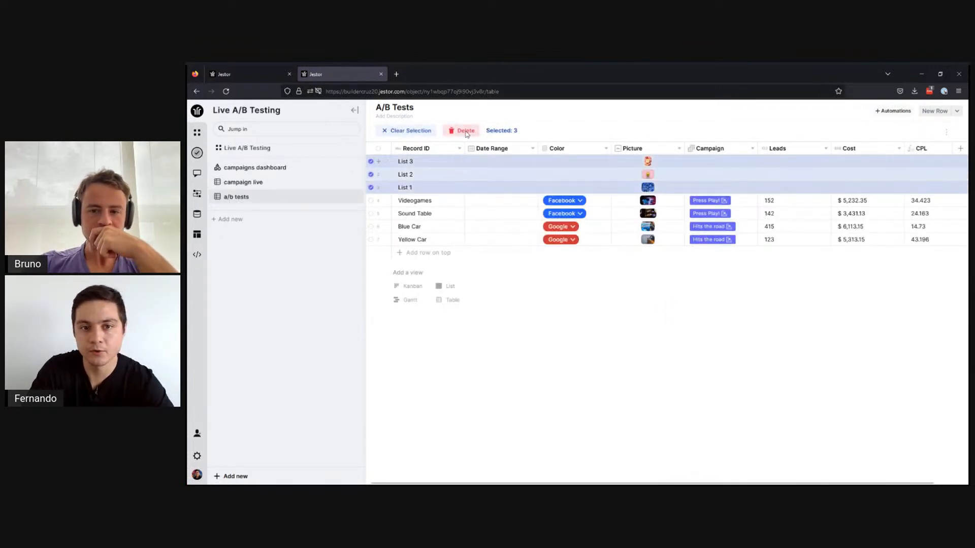
left_click(463, 130)
left_click(655, 193)
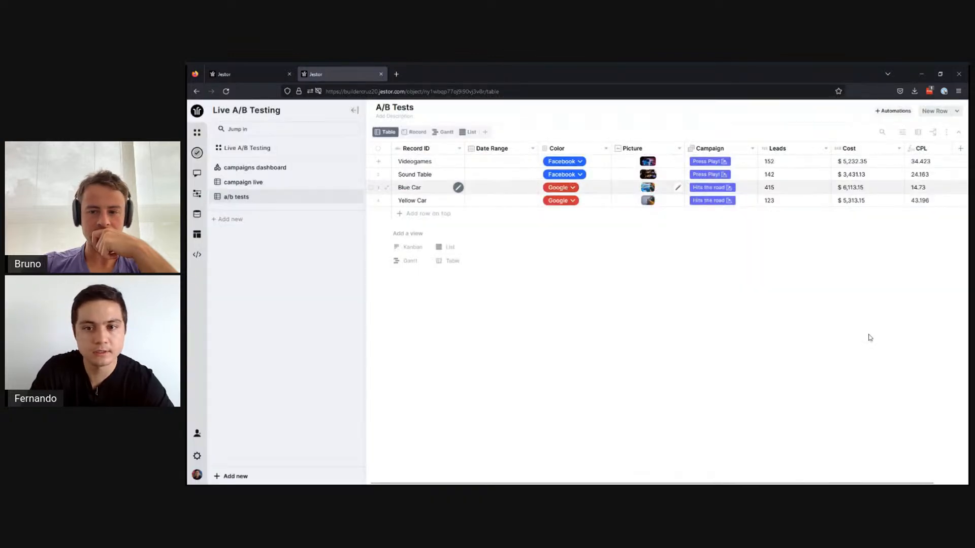
Make List the first view of the A/B Tests table, and add the Campaign field to it, reloading the page after saving.
left_click_drag(464, 133, 382, 136)
left_click(382, 134)
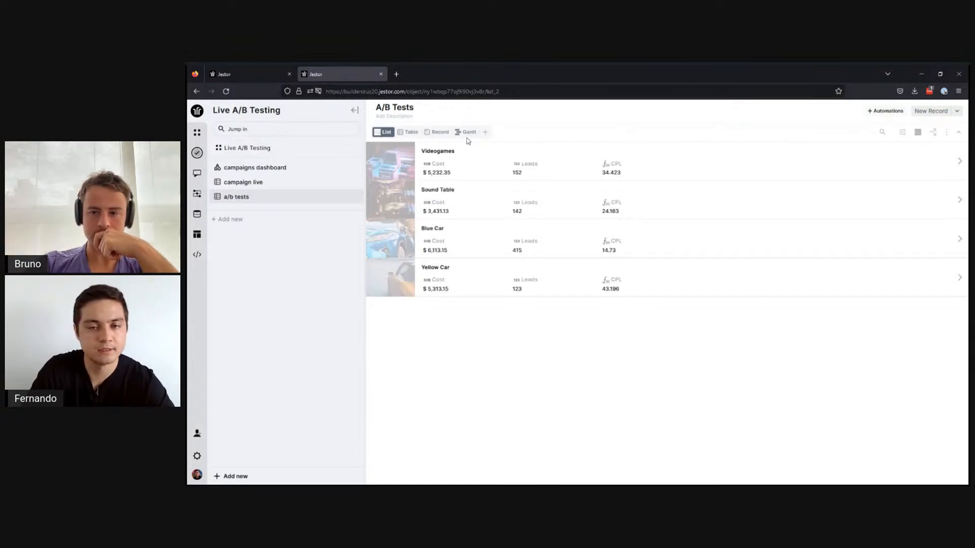
left_click(918, 133)
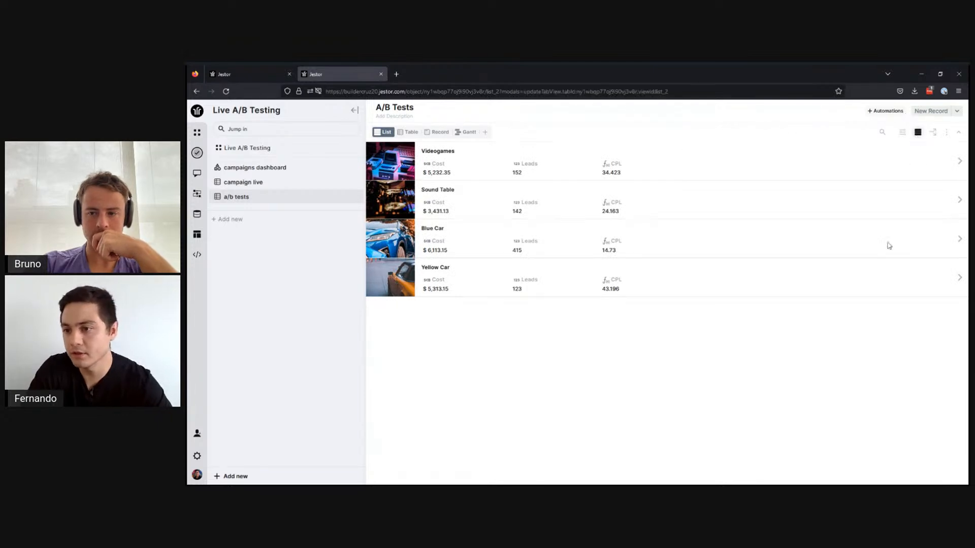
left_click(874, 255)
scroll(875, 325, "down", 3)
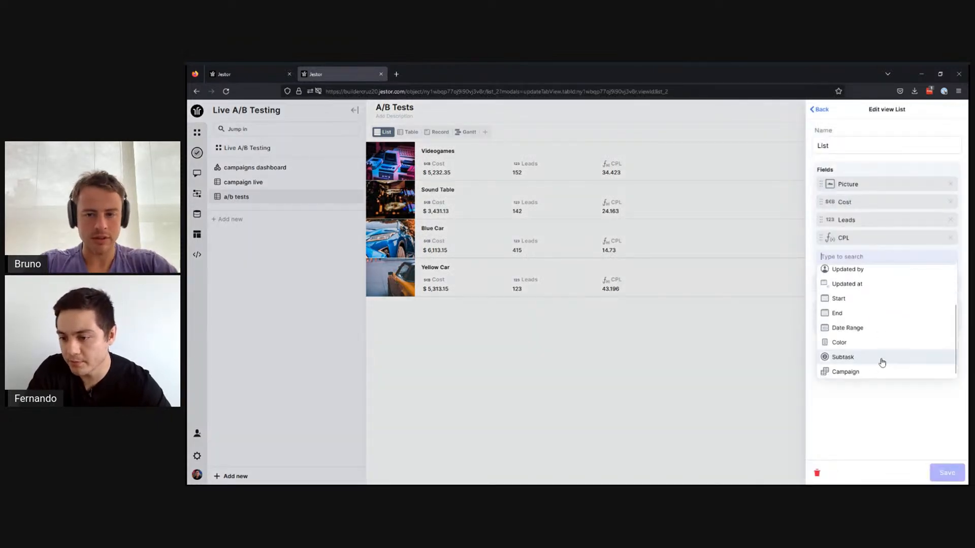
left_click(870, 370)
left_click(944, 476)
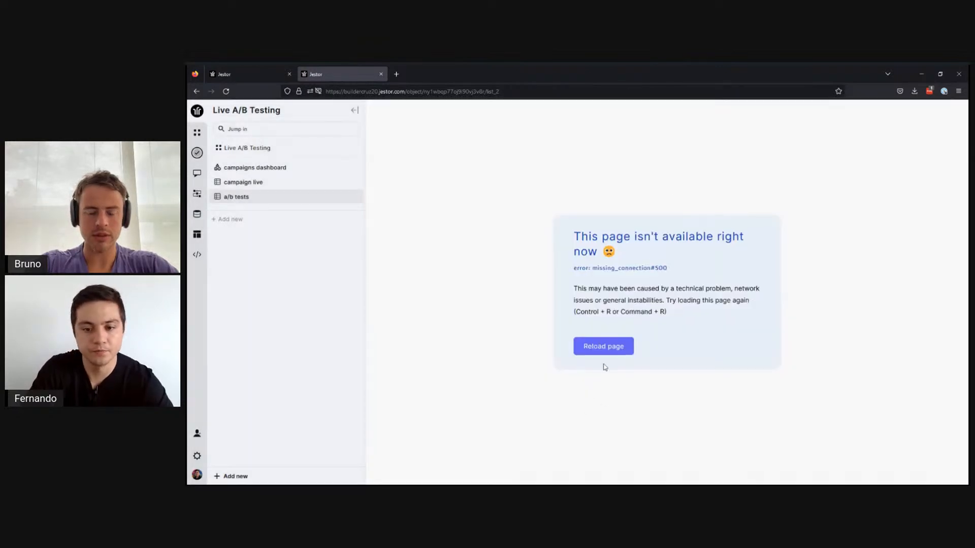
left_click(605, 347)
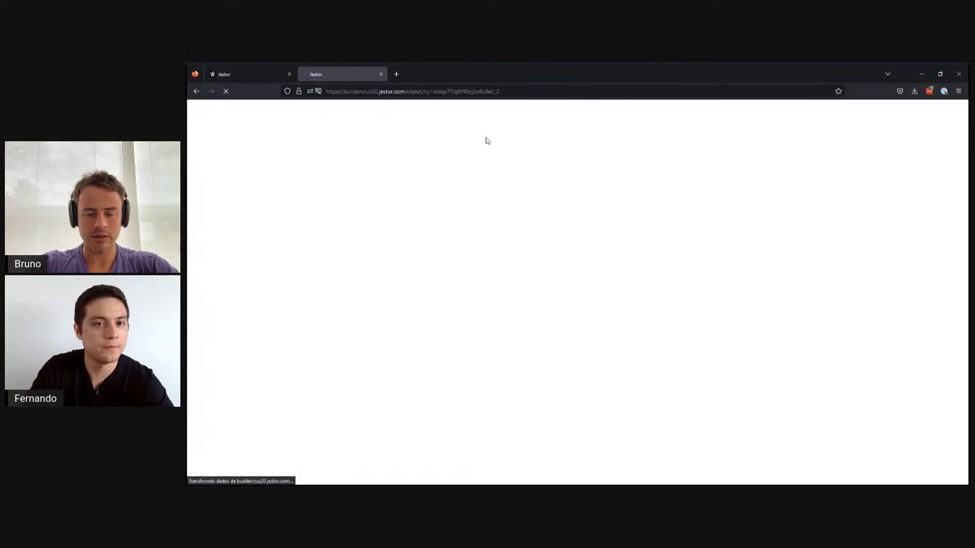
Examine the finished app's campaigns kanban and campaigns dashboard, and open the campaigns dashboard of the Live A/B Testing app.
left_click(276, 75)
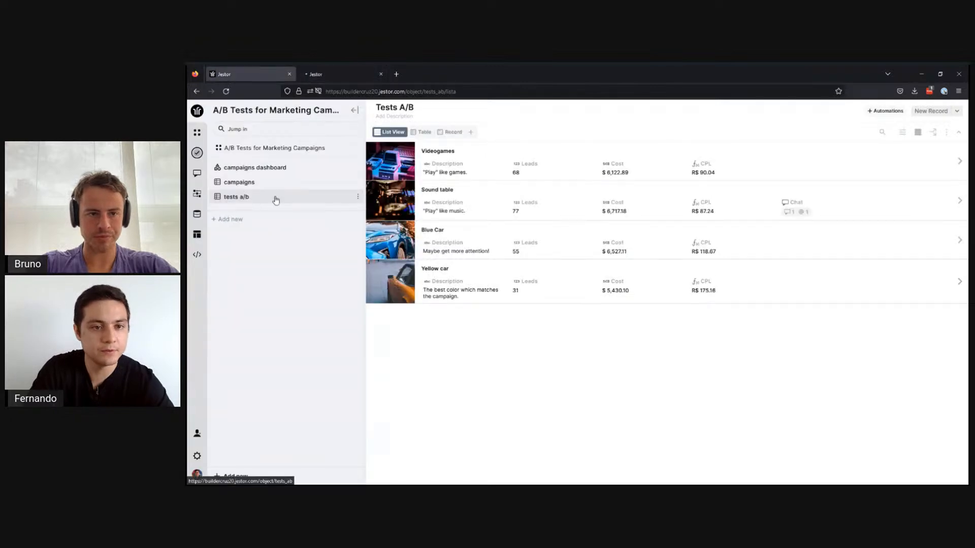
left_click(255, 182)
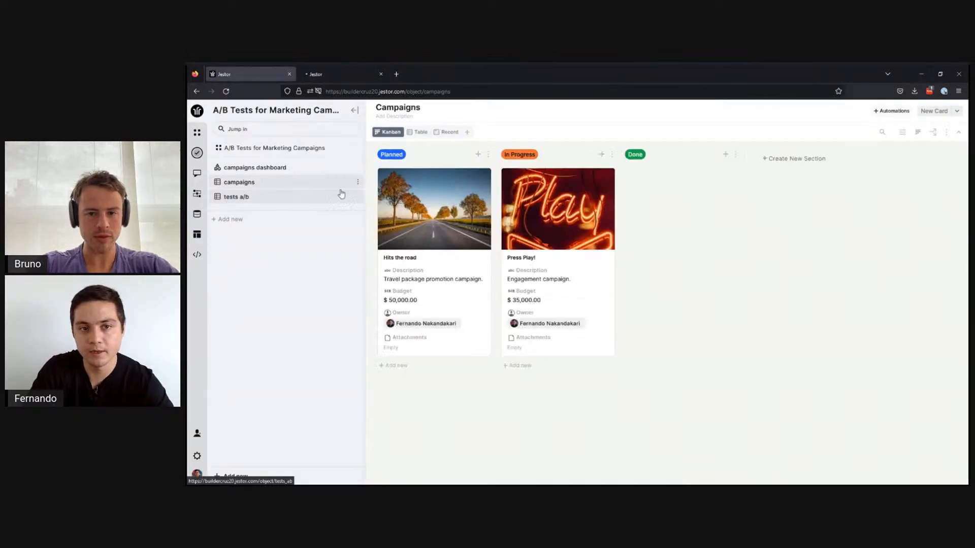
left_click(269, 169)
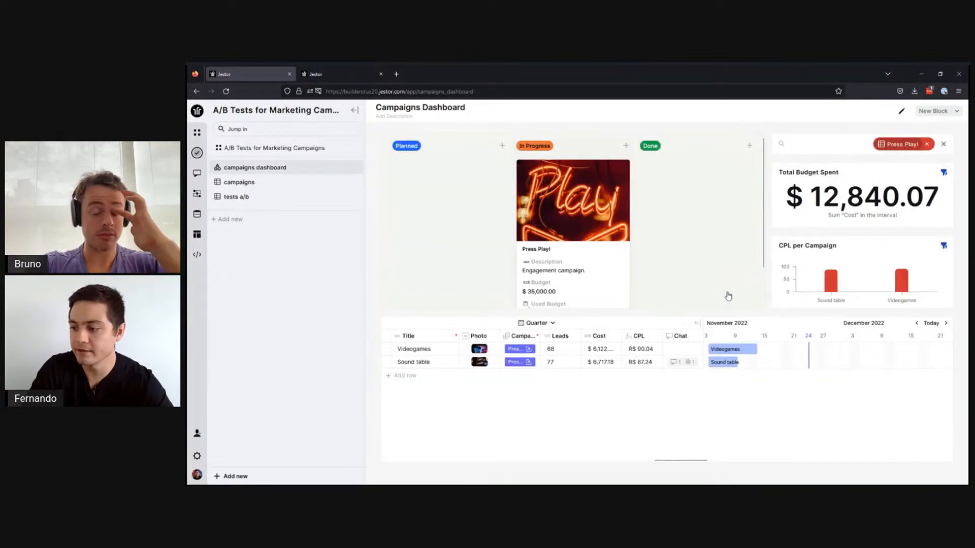
left_click(327, 72)
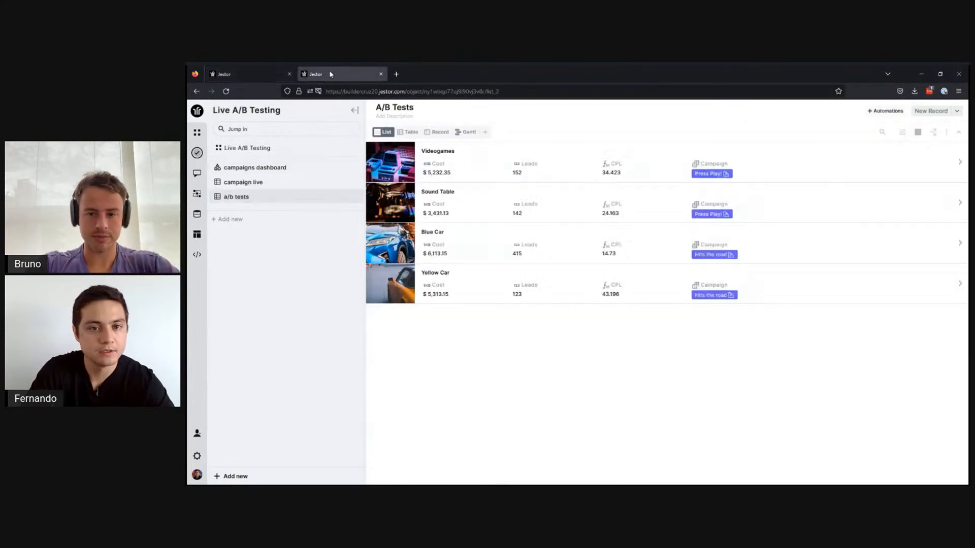
left_click(258, 169)
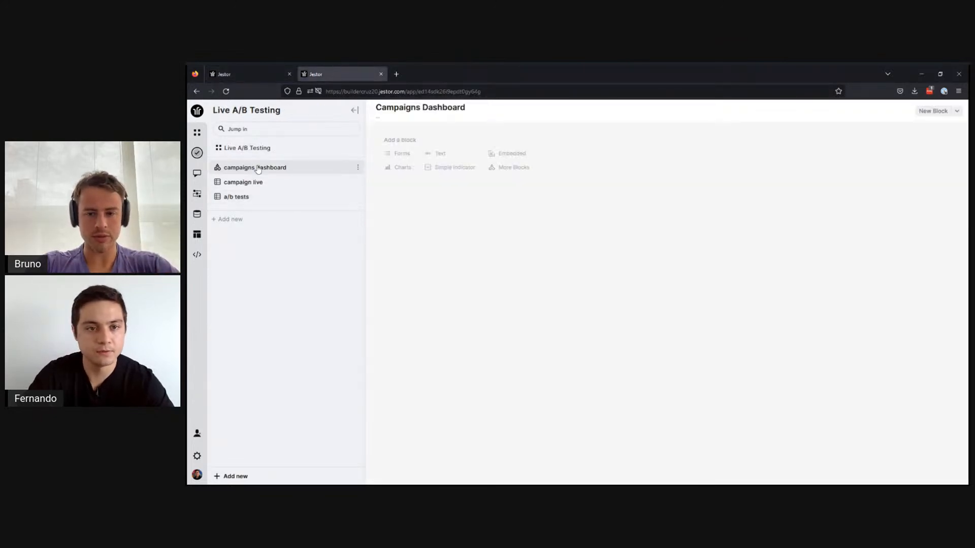
left_click(251, 75)
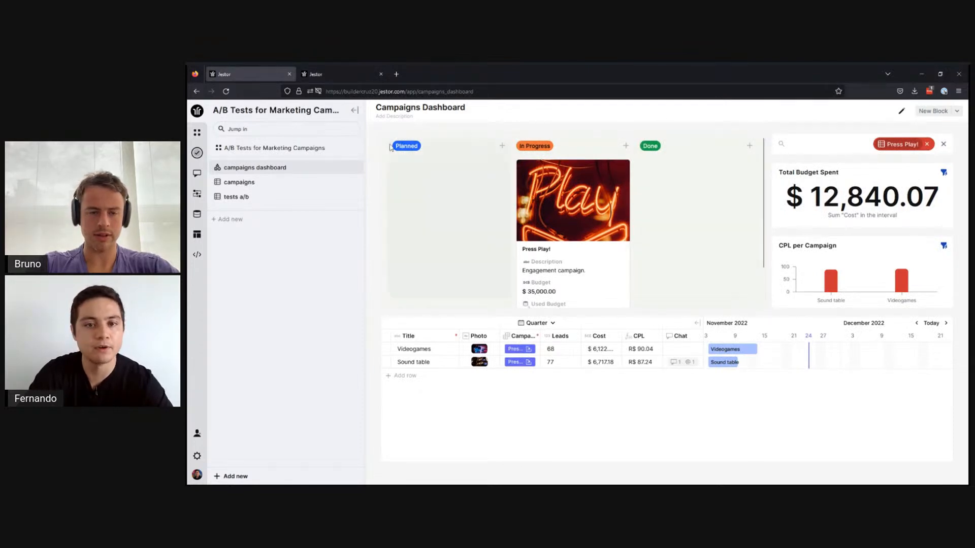
key("ctrl+Tab")
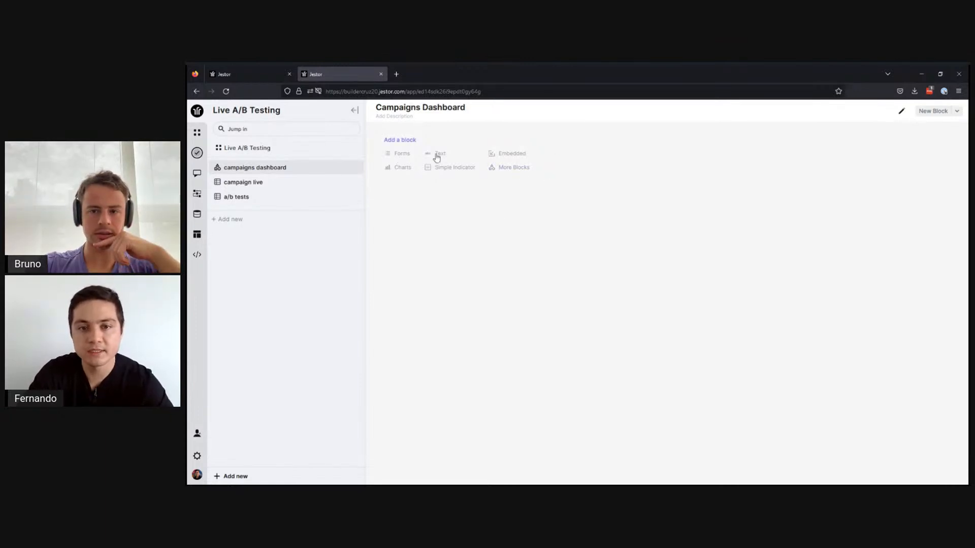
Start a new Kanban block on the empty Campaigns Dashboard of the Live A/B Testing app.
left_click(399, 167)
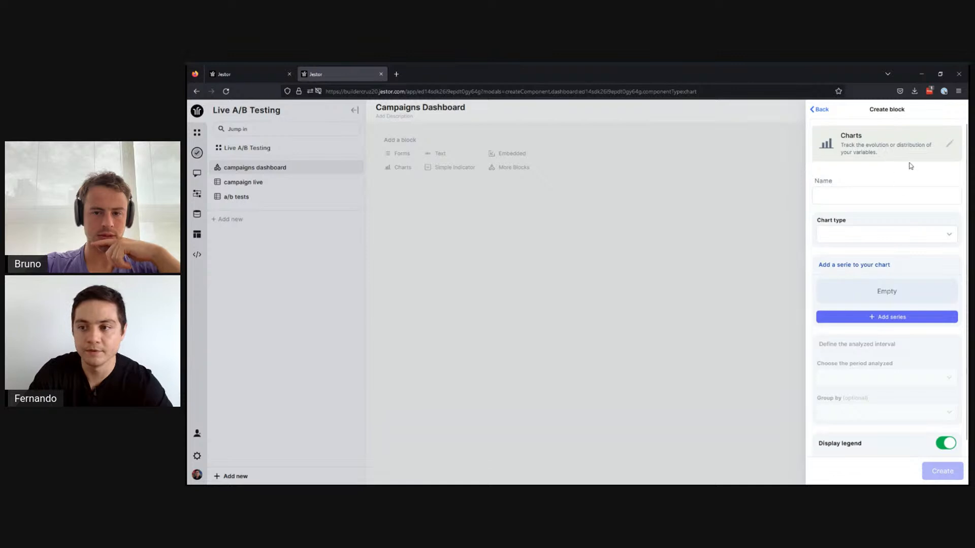
left_click(650, 224)
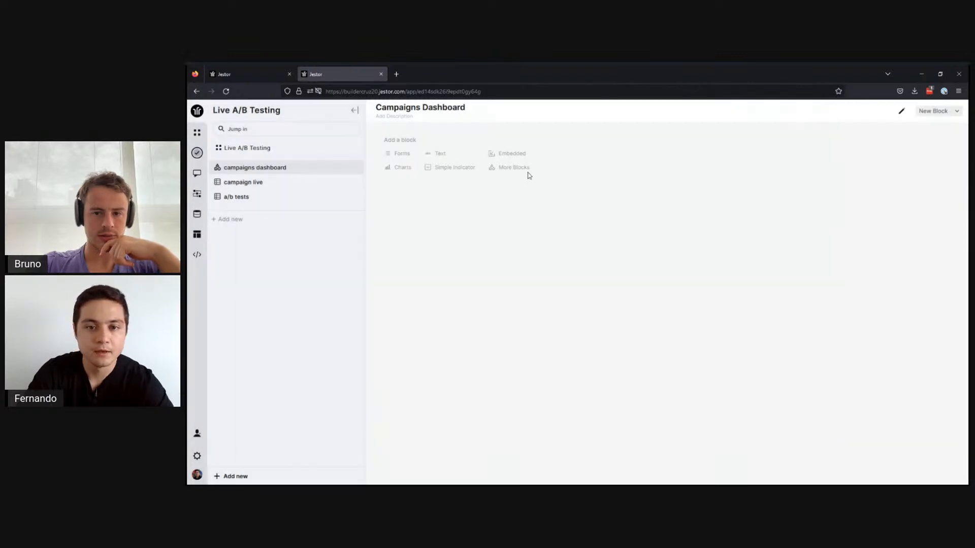
left_click(522, 171)
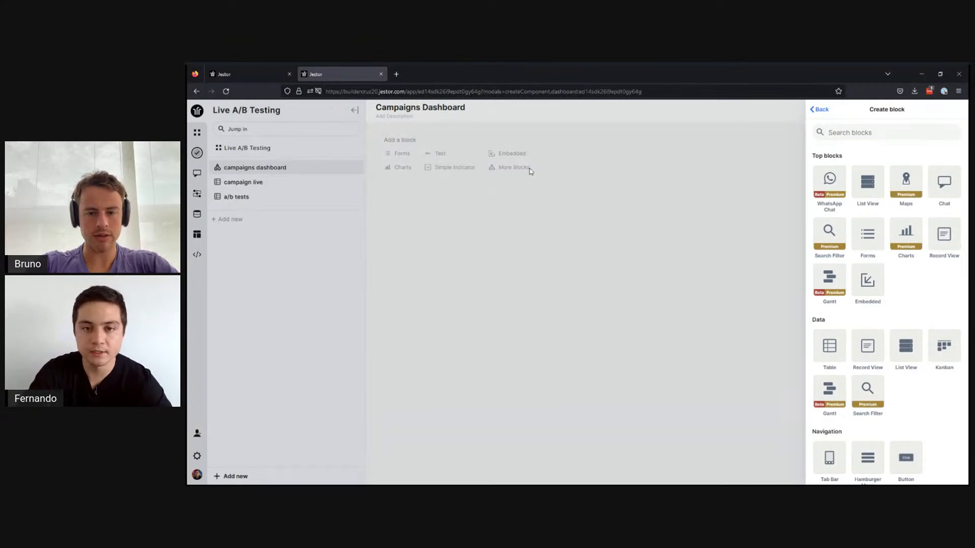
scroll(897, 219, "down", 1)
scroll(897, 218, "down", 5)
scroll(905, 279, "up", 3)
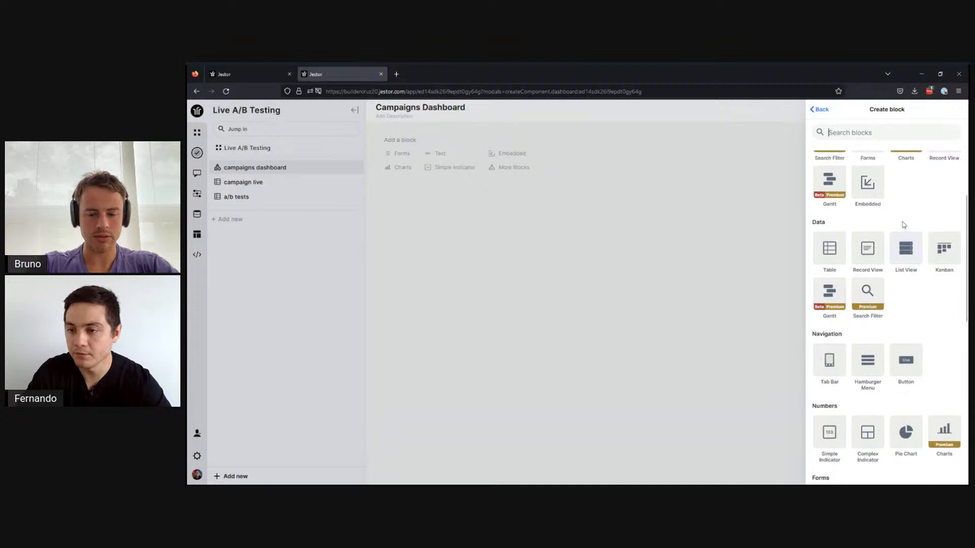
left_click(944, 248)
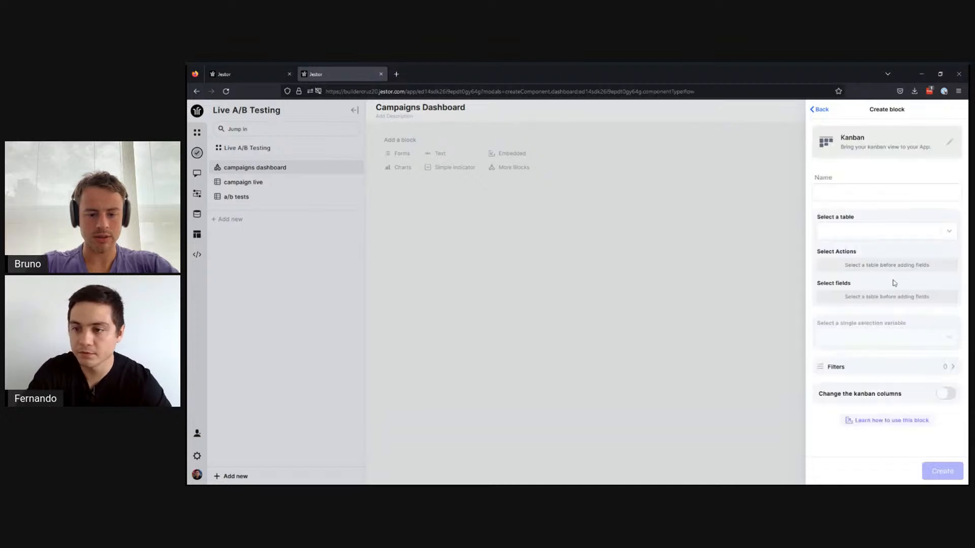
Name the new block Kanban and base it on the Campaign Live table.
left_click(864, 191)
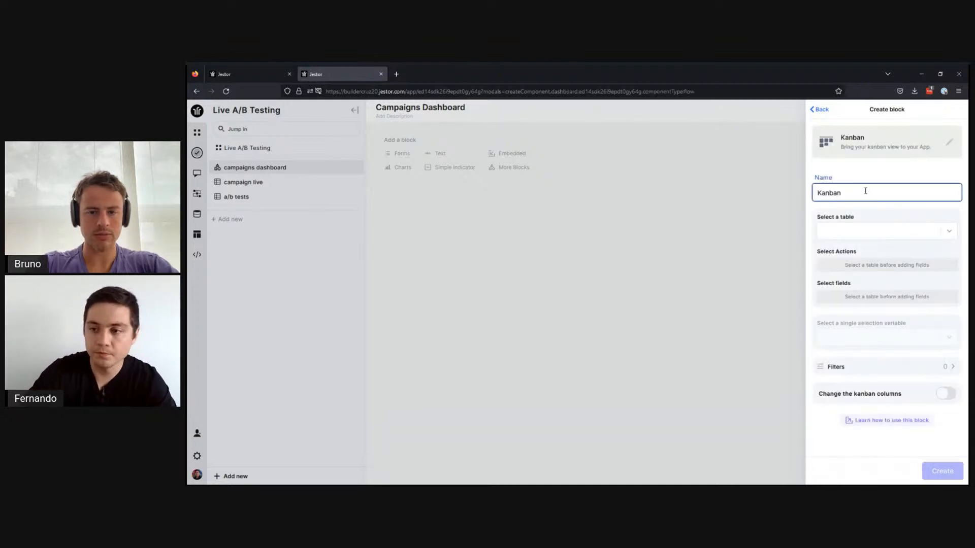
left_click(863, 230)
type("camp")
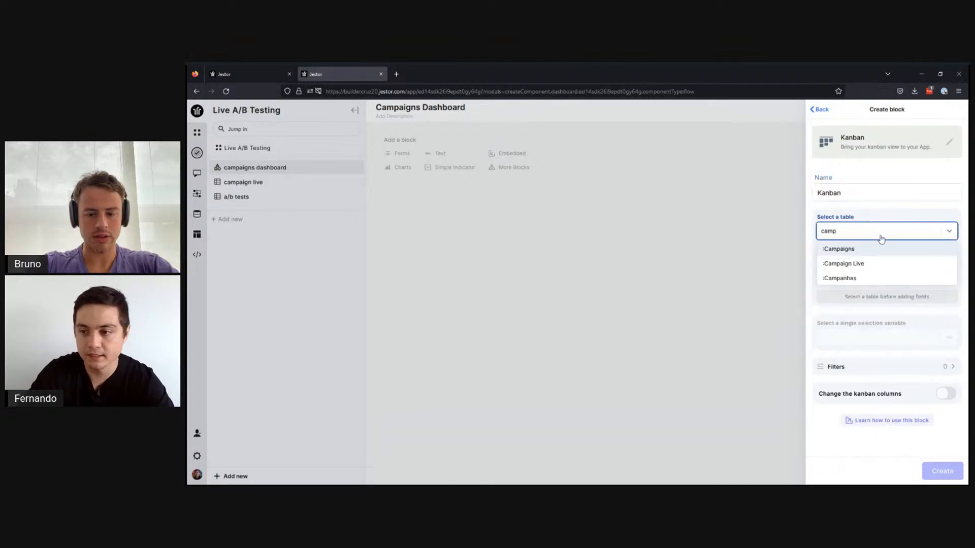
left_click(881, 264)
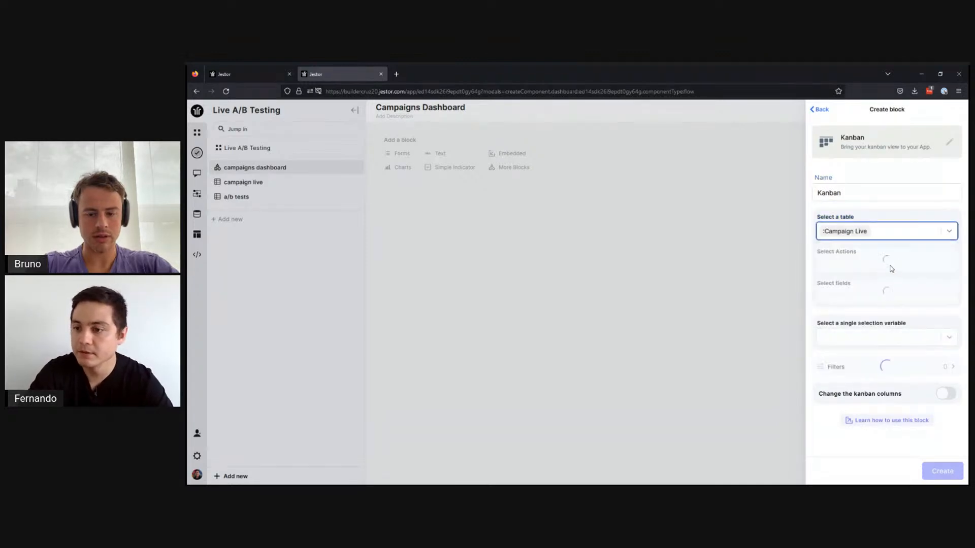
Put Picture first among the Kanban block's fields and remove the Updated by and Updated at fields.
left_click(951, 303)
scroll(951, 304, "down", 2)
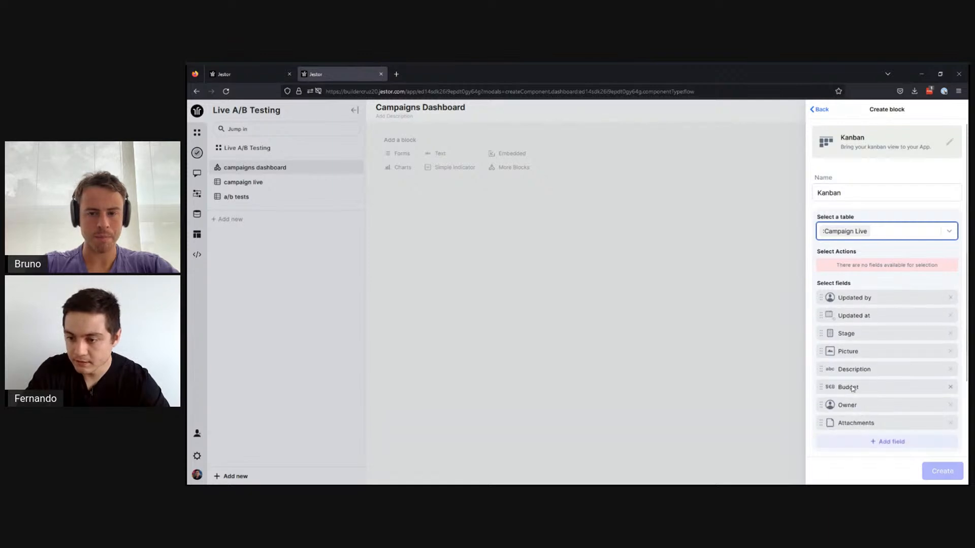
scroll(885, 394, "down", 3)
scroll(870, 355, "up", 3)
left_click_drag(869, 356, 872, 301)
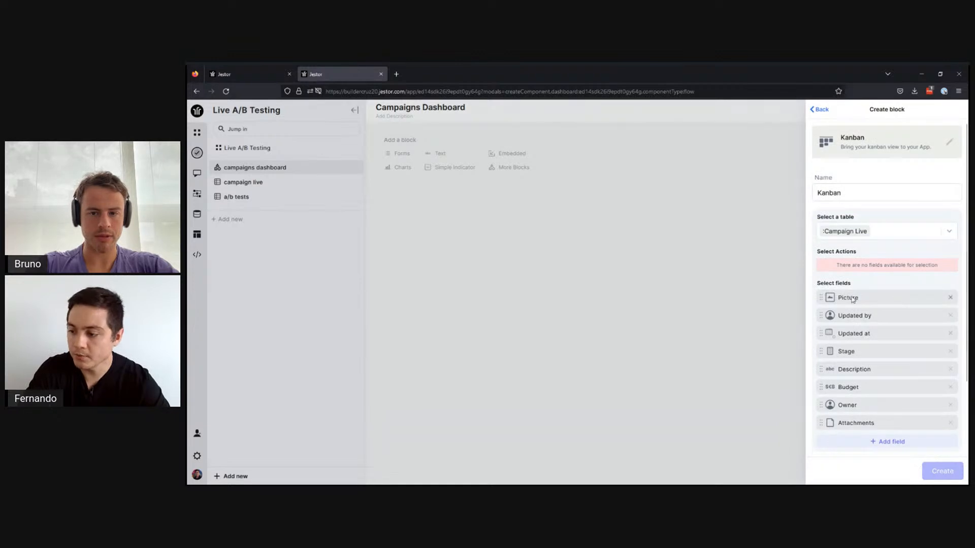
left_click(950, 315)
left_click(951, 315)
Check the cards on the finished dashboard and remove Stage, Owner and Attachments from the Kanban block's fields.
left_click(246, 70)
scroll(558, 259, "down", 1)
left_click(384, 75)
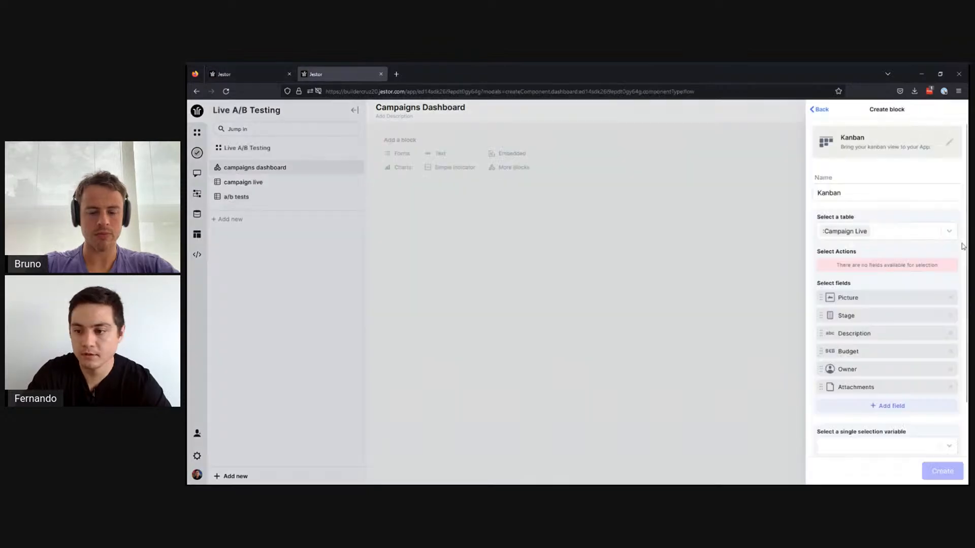
left_click(951, 316)
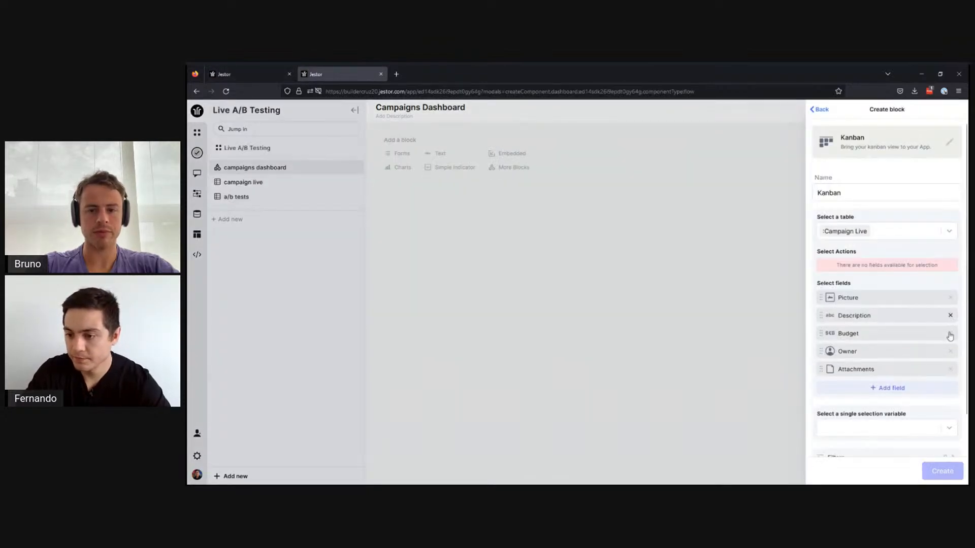
left_click(950, 350)
left_click(950, 351)
Set Stage as the Kanban block's single selection variable and create the block.
scroll(931, 373, "down", 1)
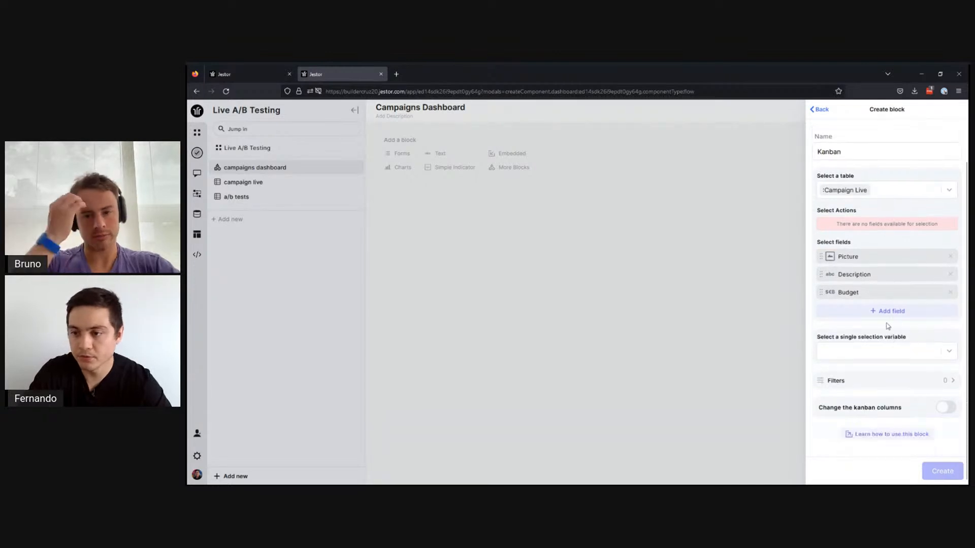
left_click(899, 354)
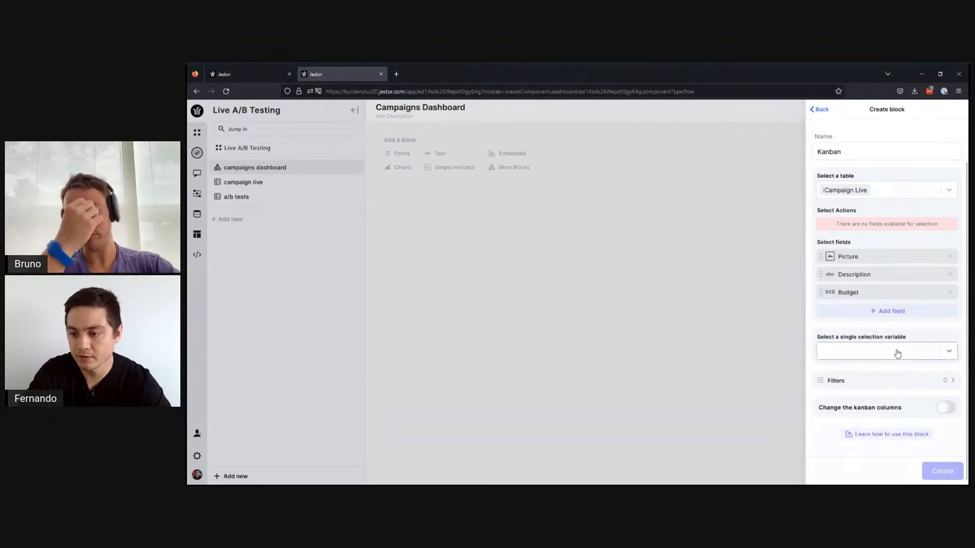
left_click(888, 370)
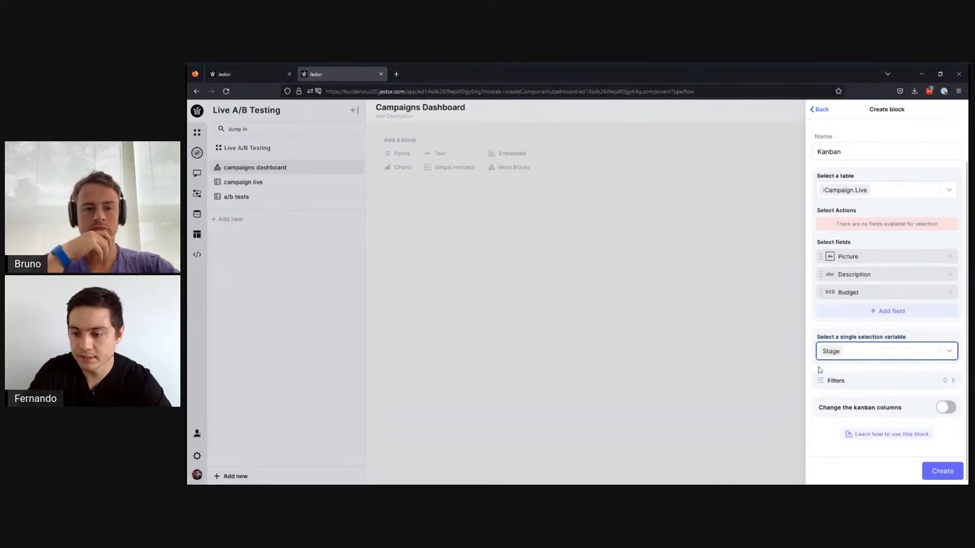
left_click(939, 475)
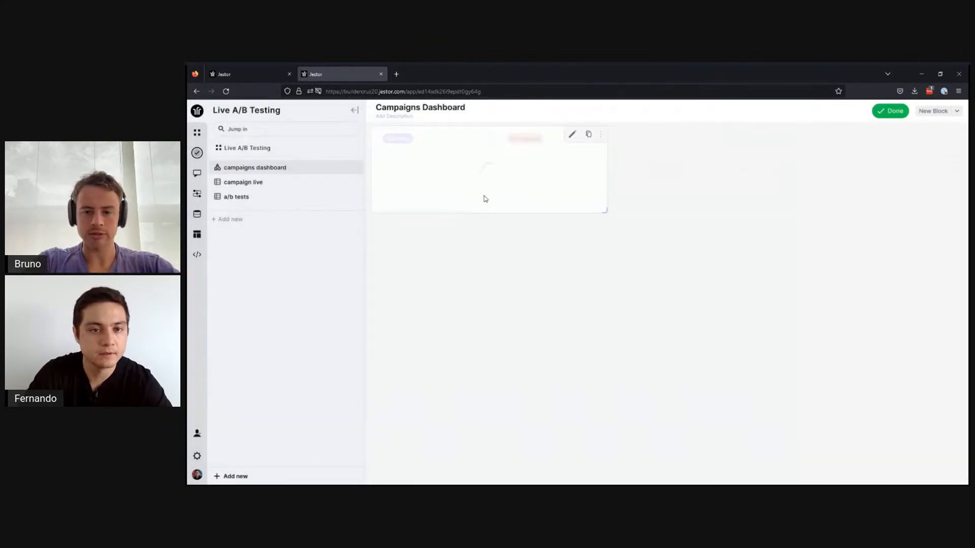
Enlarge the Kanban block to show all three stage columns, matching its size to the kanban on the finished dashboard.
left_click_drag(616, 219, 800, 348)
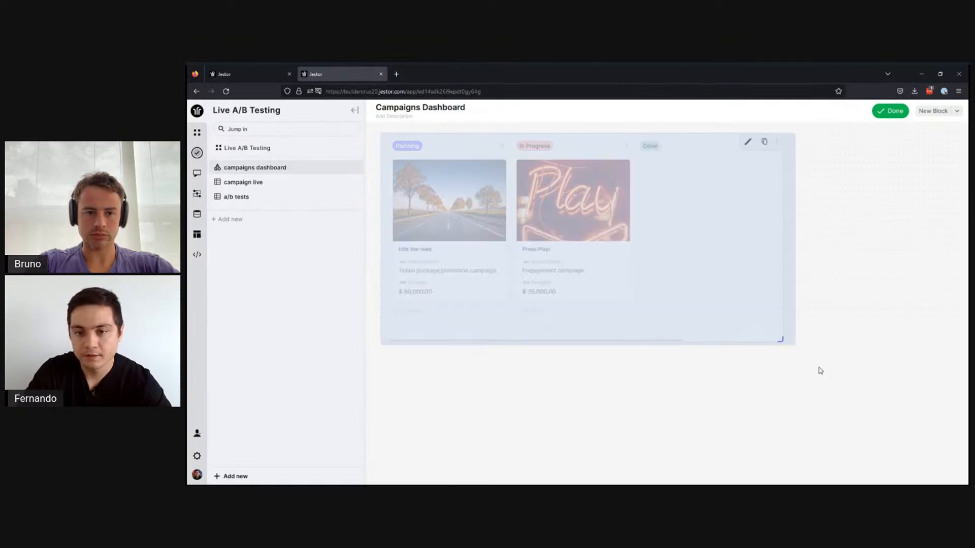
left_click(260, 77)
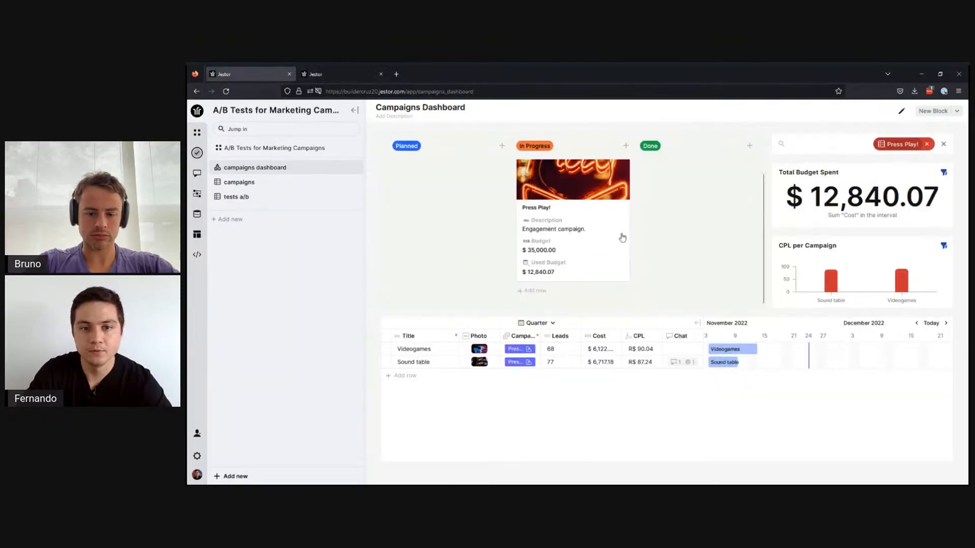
left_click(334, 74)
left_click_drag(769, 327, 765, 338)
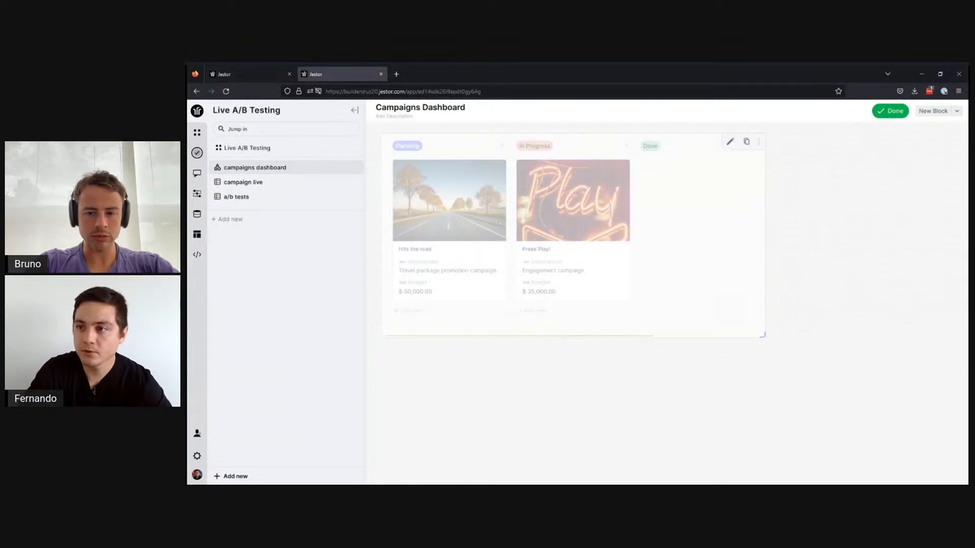
Add a new Gantt block to the dashboard, name it Gantt, and base it on the A/B Tests table.
left_click(939, 113)
type("gantt")
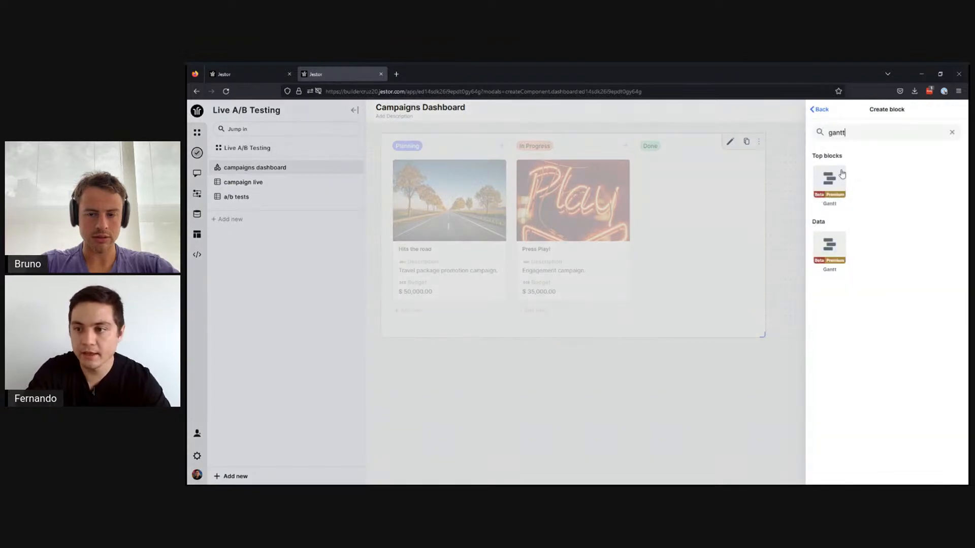
left_click(841, 177)
left_click(877, 194)
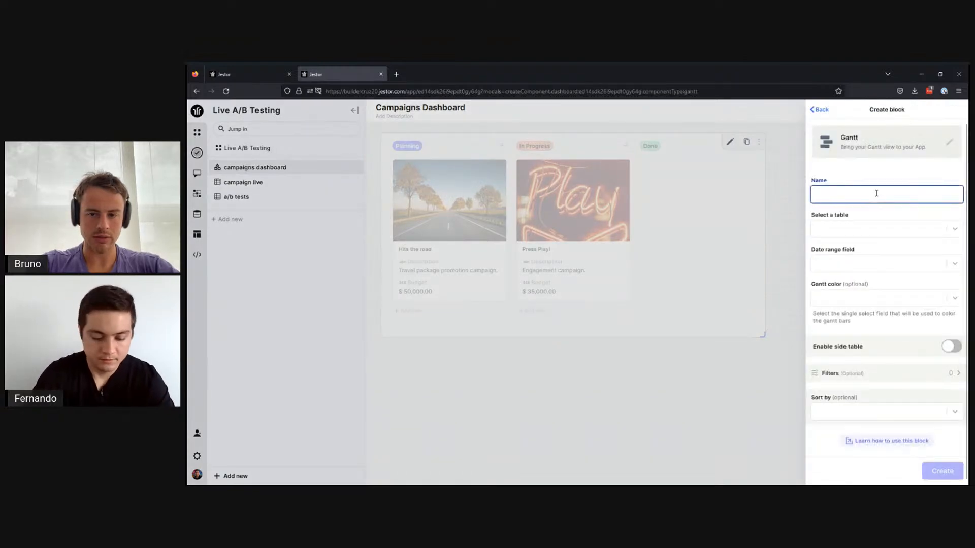
left_click(894, 230)
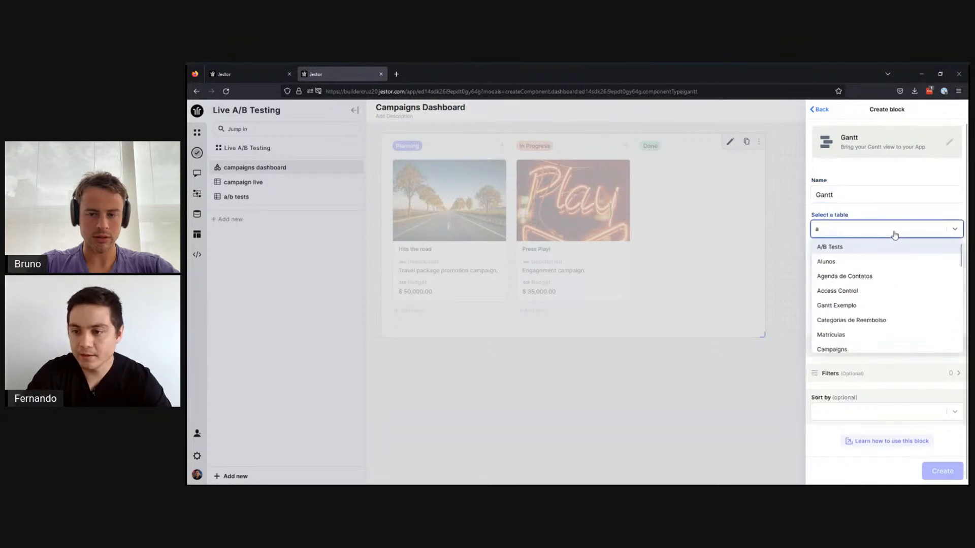
left_click(860, 248)
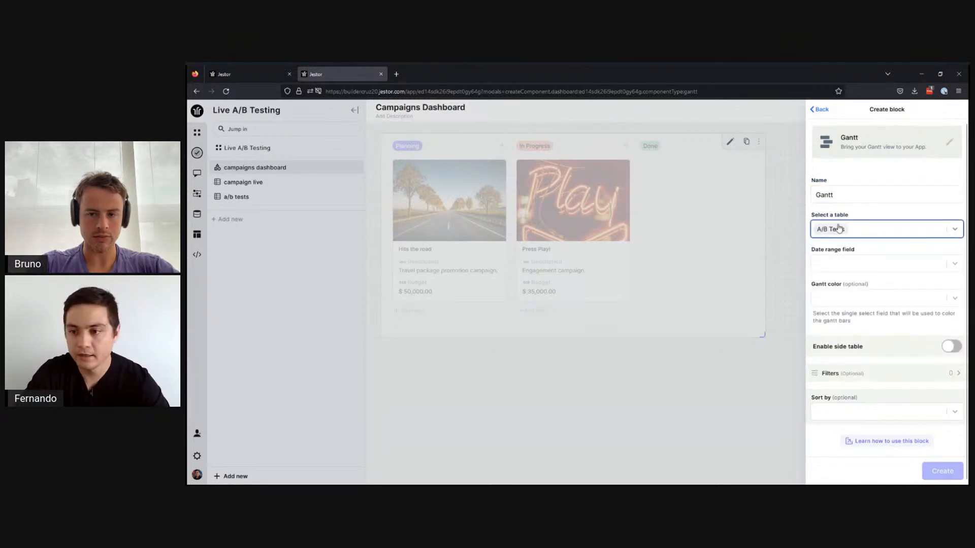
Set Date Range as the Gantt block's date range field and Color as its Gantt color, and create the block.
left_click(851, 263)
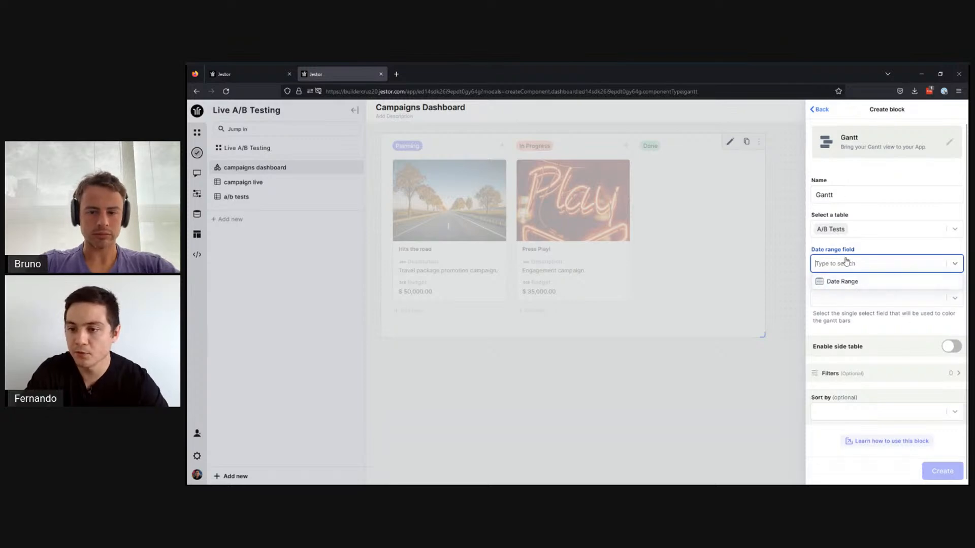
left_click(847, 281)
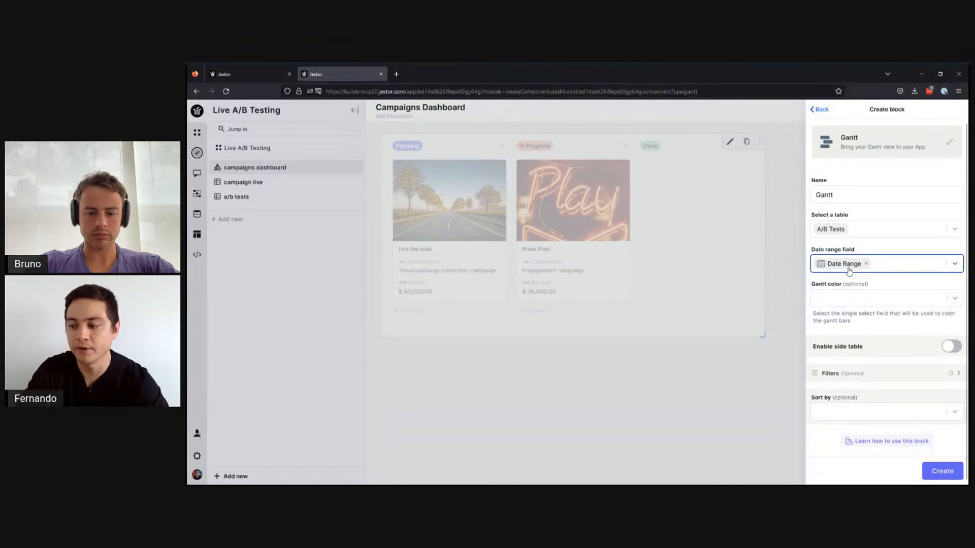
left_click(857, 299)
left_click(846, 316)
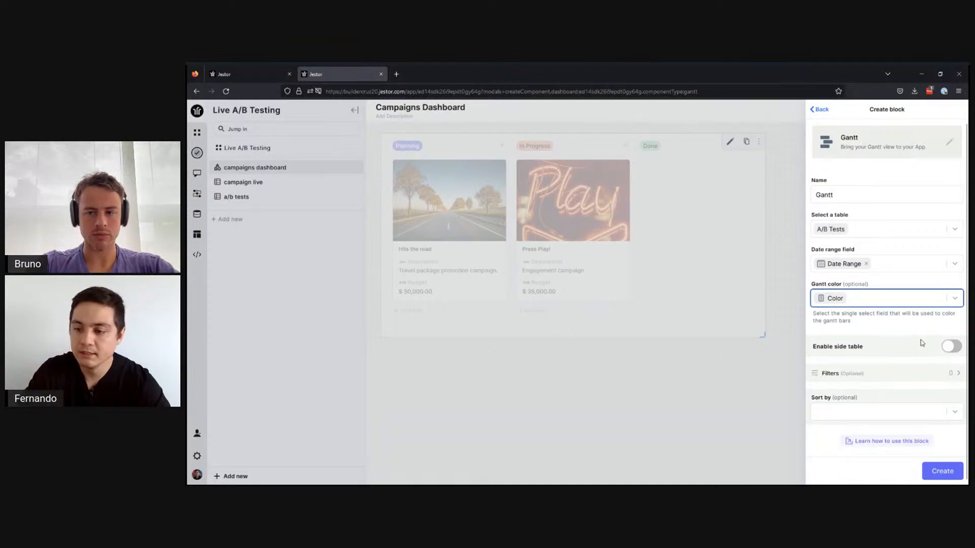
left_click(941, 471)
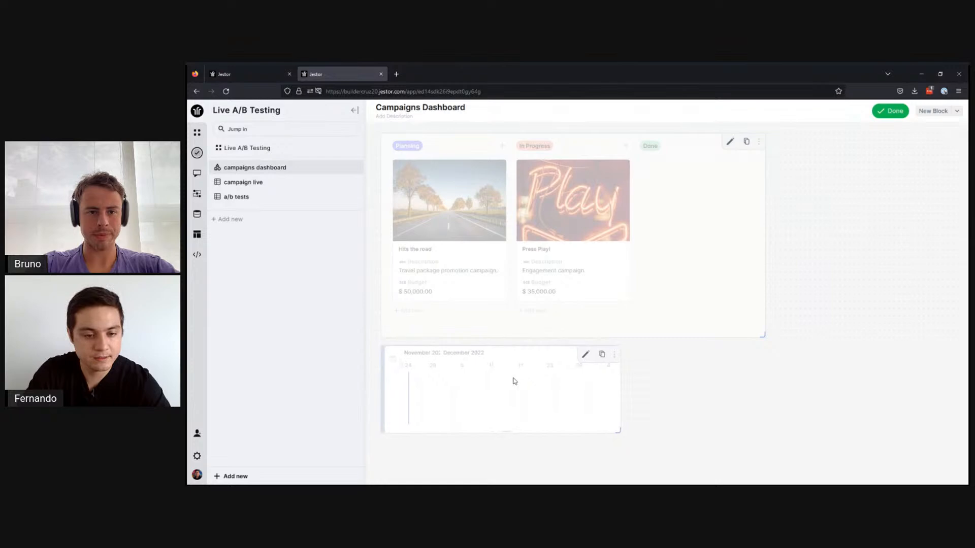
Widen the Gantt block across the full dashboard, finish editing, and compare it with the Gantt on the finished dashboard.
left_click_drag(613, 432, 947, 442)
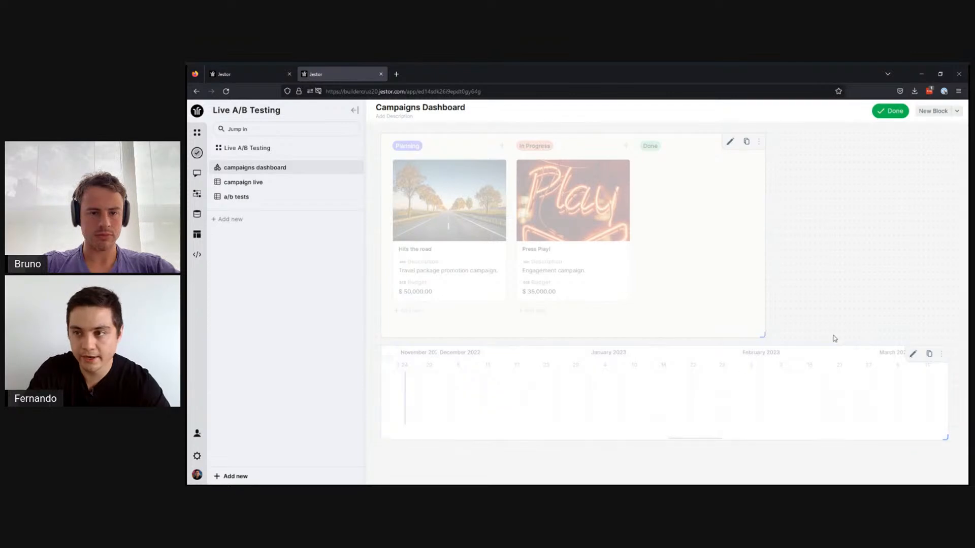
left_click(893, 111)
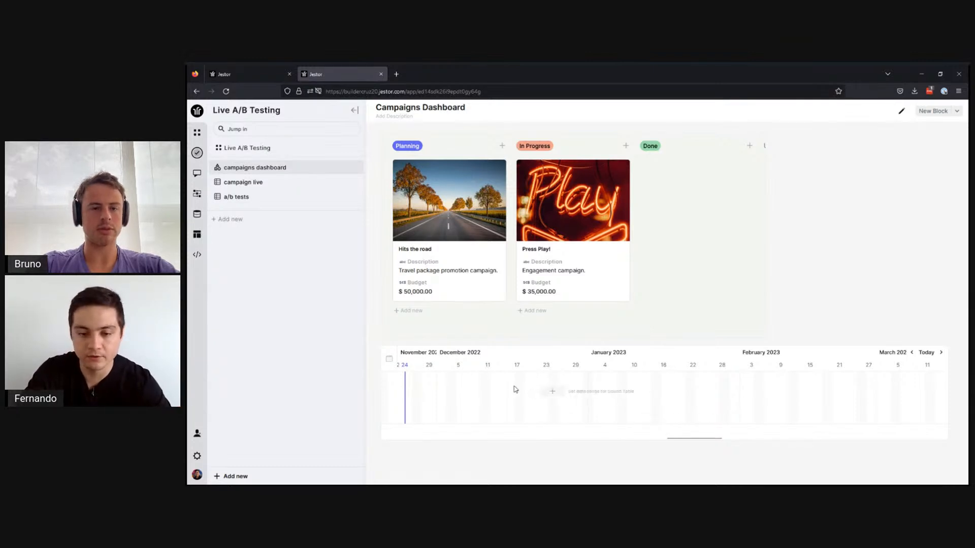
left_click(249, 76)
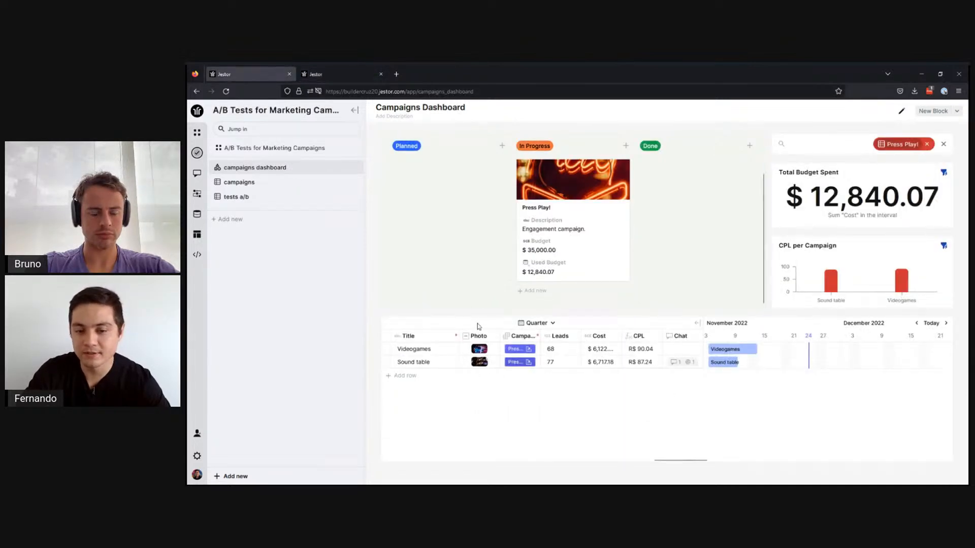
left_click(340, 74)
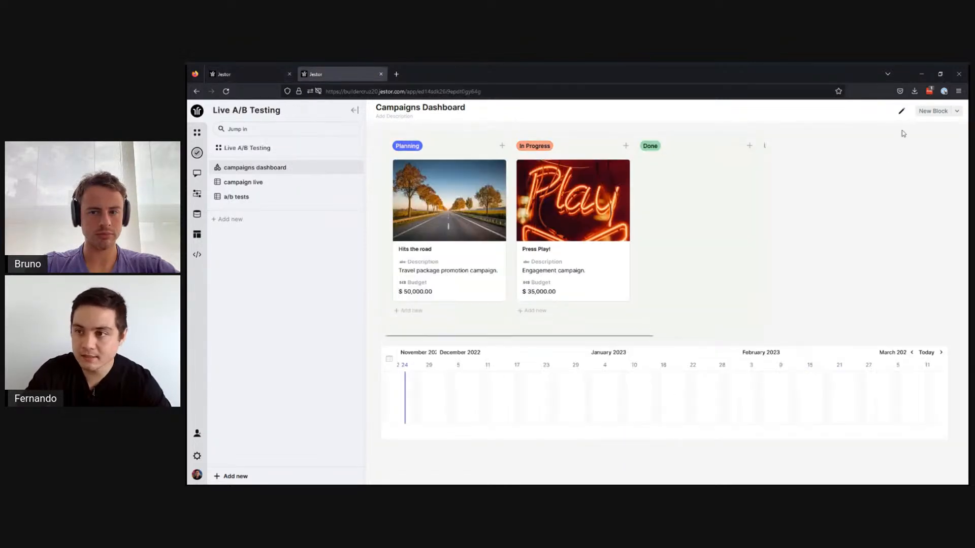
Enable the side table in the Gantt block's settings and add the Picture and Campaign fields to it.
left_click(902, 111)
left_click(913, 356)
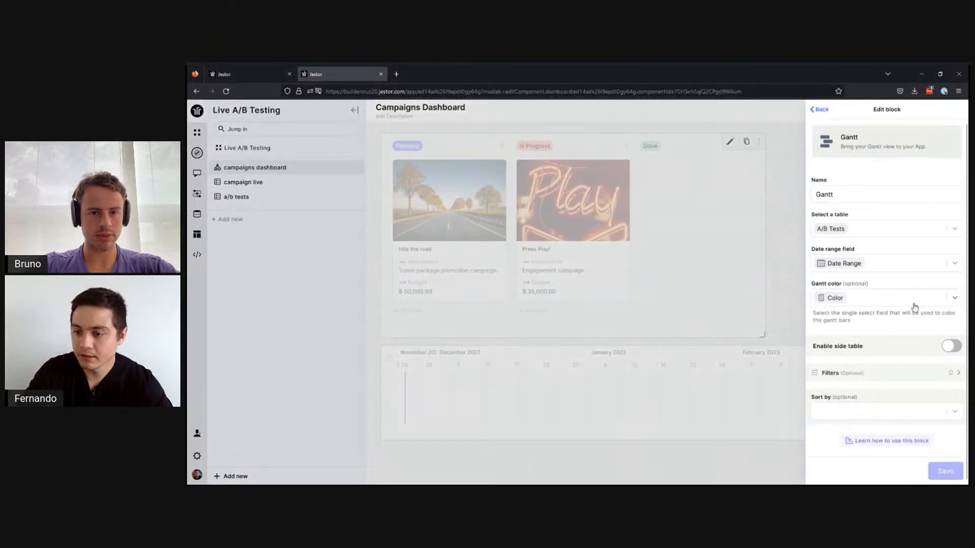
left_click(951, 347)
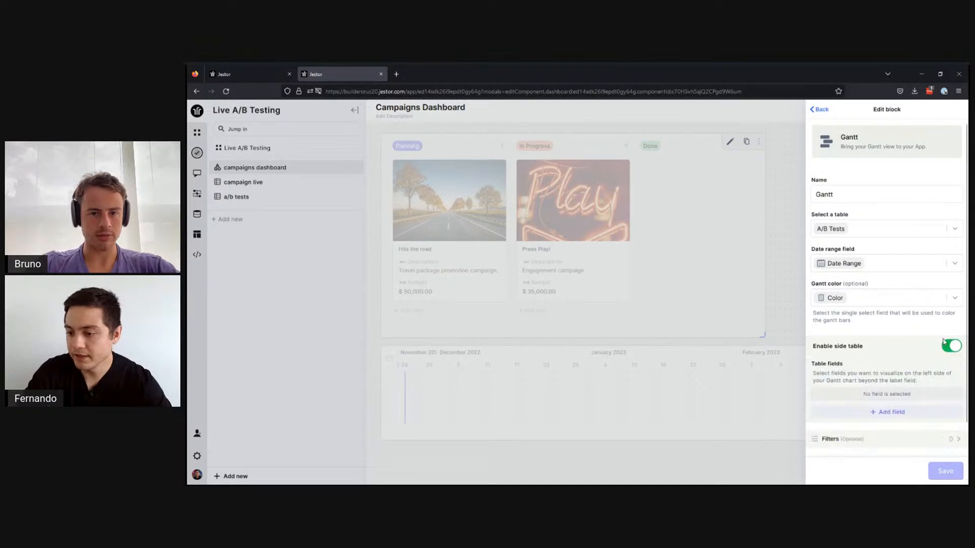
scroll(888, 366, "down", 2)
left_click(908, 347)
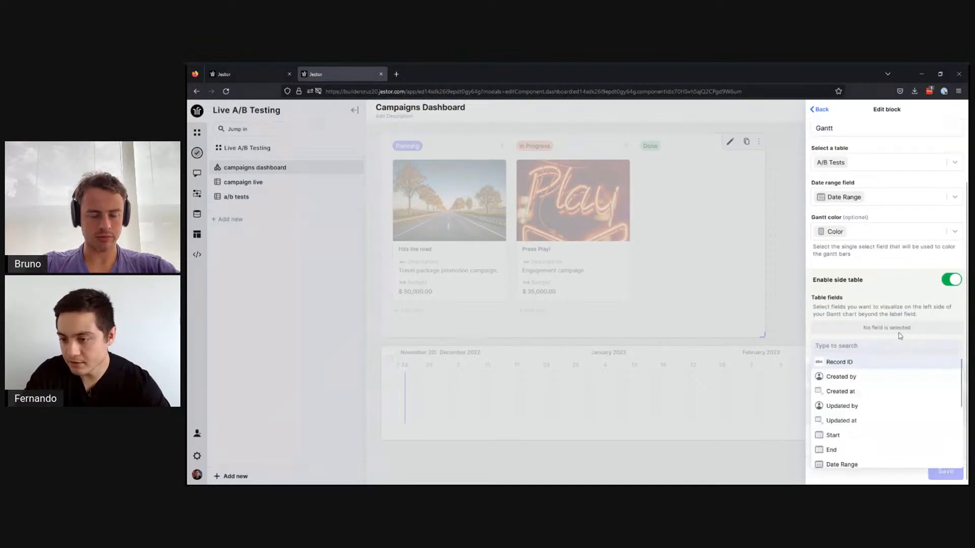
scroll(888, 391, "down", 3)
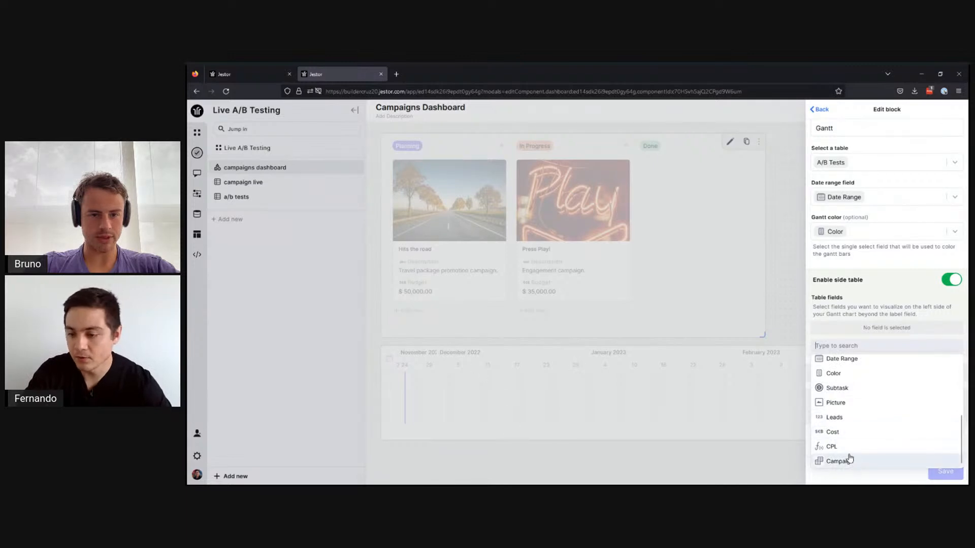
left_click(838, 402)
left_click(857, 466)
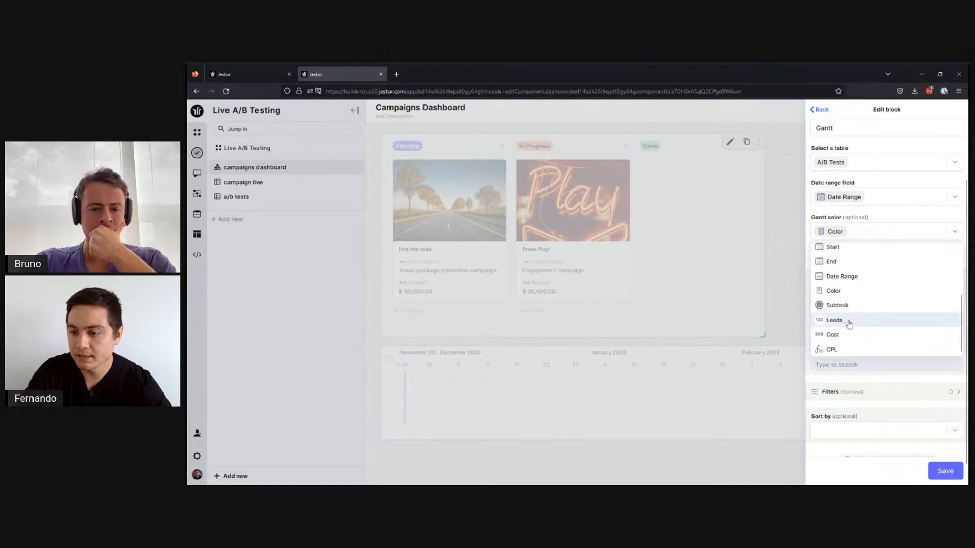
Add Leads, Cost and CPL to the Gantt's side table fields, save the block, and finish editing the dashboard.
left_click(847, 322)
left_click(843, 357)
left_click(837, 379)
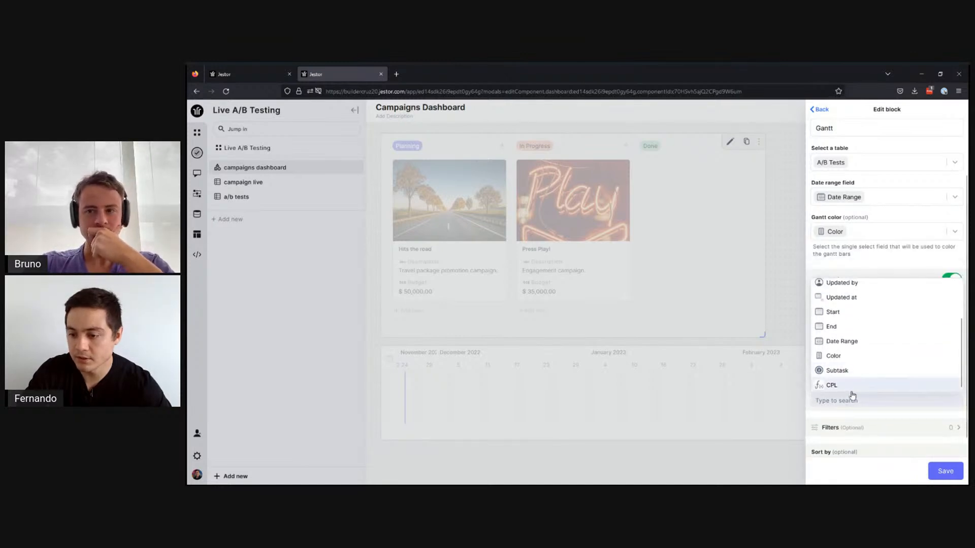
left_click(946, 473)
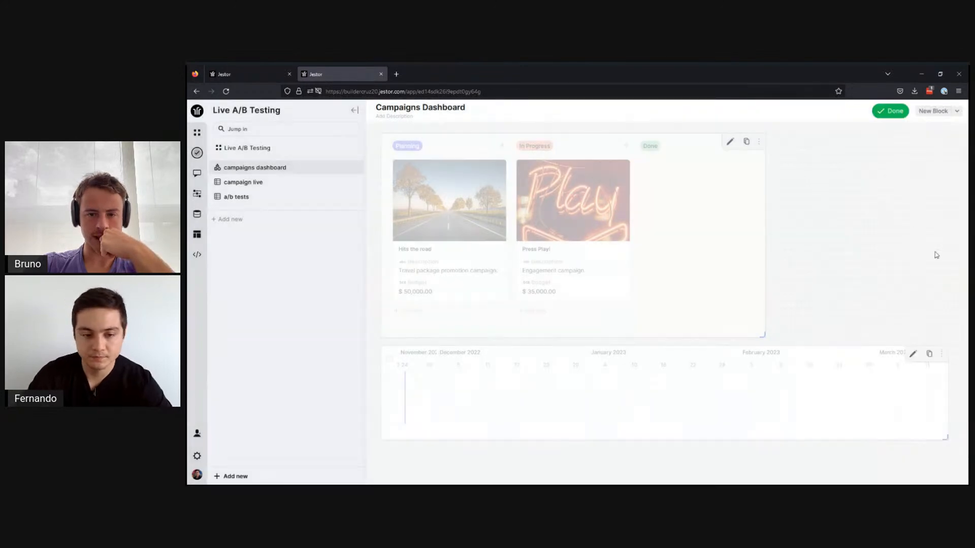
left_click(897, 113)
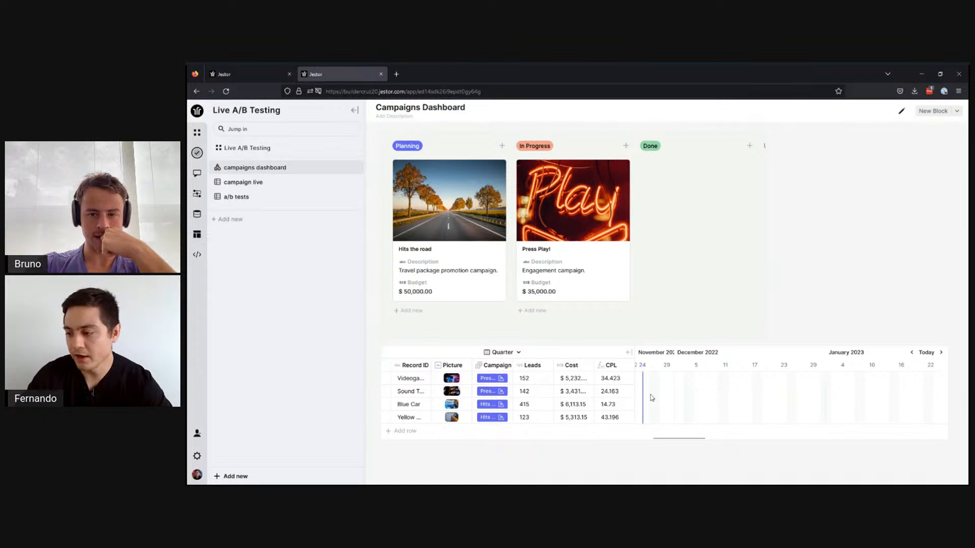
Collapse and reopen the Gantt's side table, and set the timeline scale to Month after trying Year.
left_click(629, 353)
left_click(390, 352)
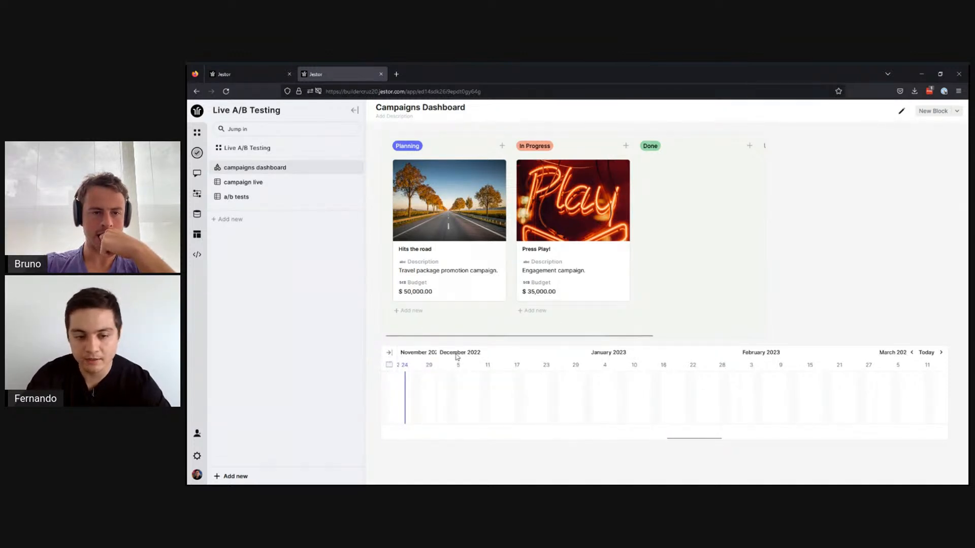
left_click(504, 353)
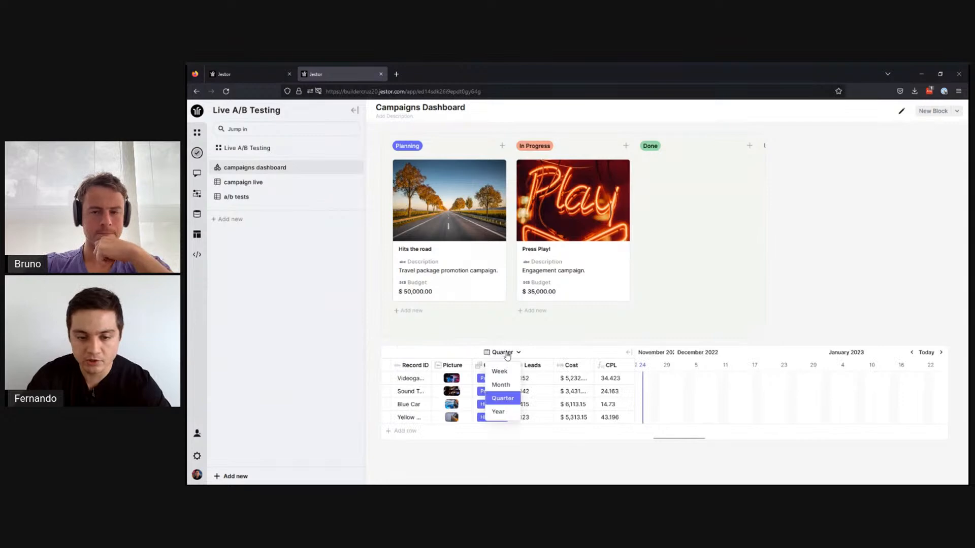
left_click(500, 412)
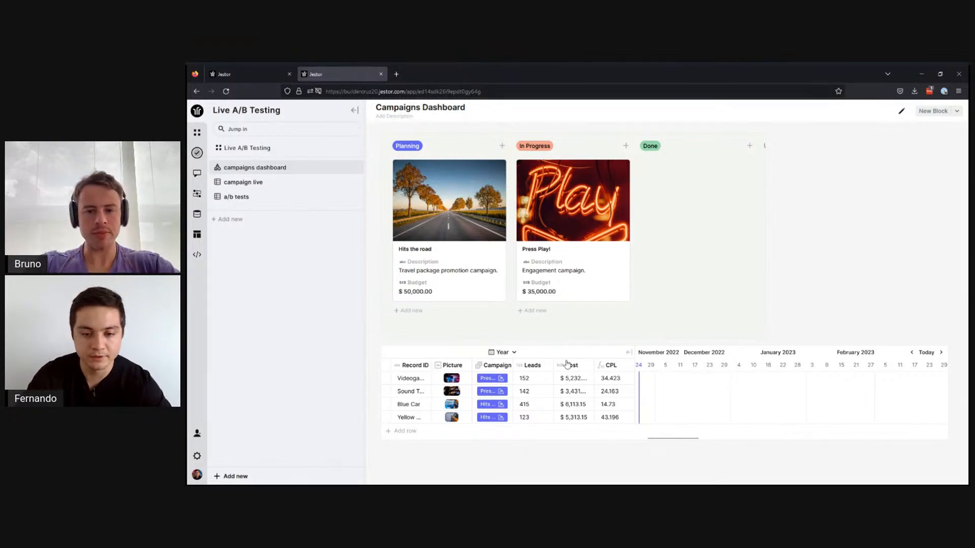
left_click(513, 354)
left_click(501, 389)
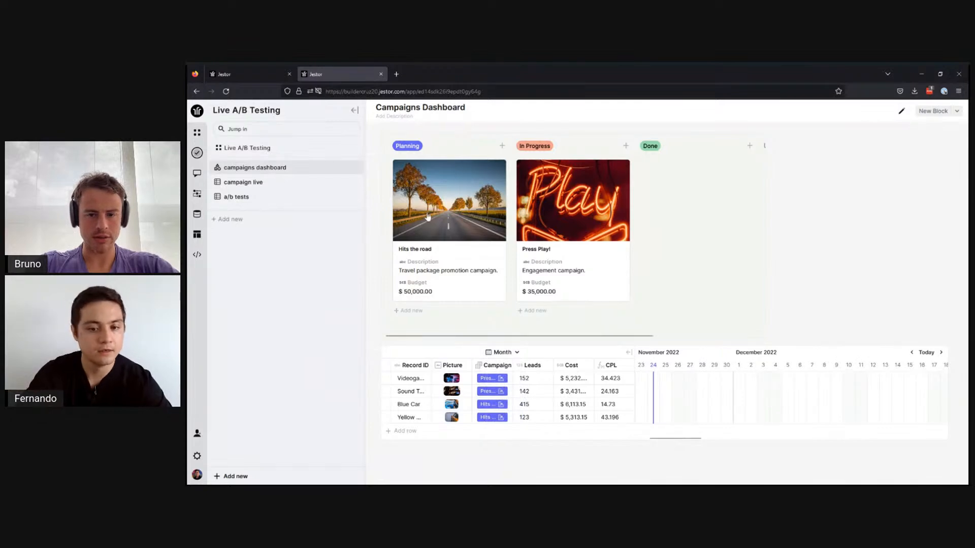
Schedule Videogames and Sound Table from November 24 and Blue Car and Yellow Car from November 25, 2022 on the Gantt timeline.
left_click(660, 378)
left_click(659, 391)
left_click(681, 404)
left_click(670, 418)
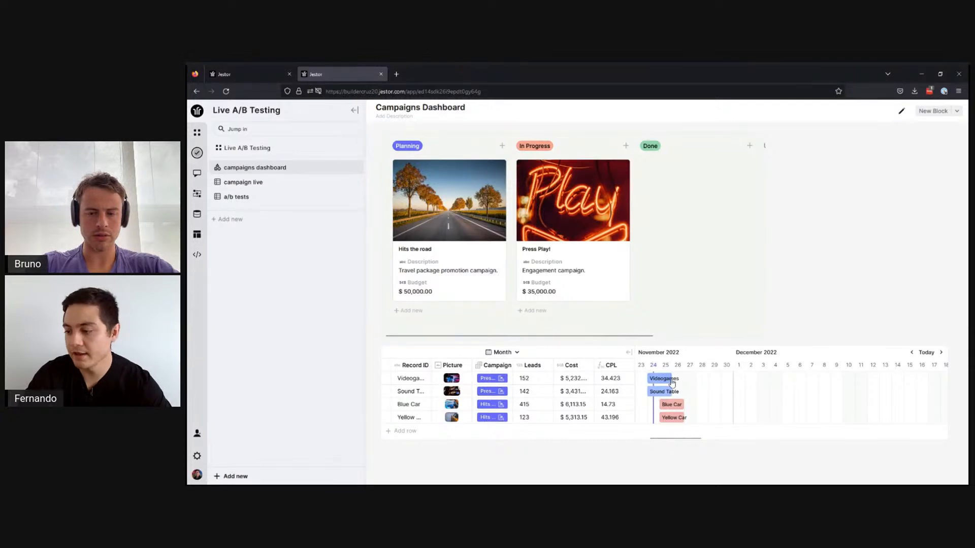
mouse_move(671, 378)
left_mouse_down()
mouse_move(767, 379)
mouse_move(672, 386)
mouse_move(787, 386)
mouse_move(672, 388)
left_mouse_up()
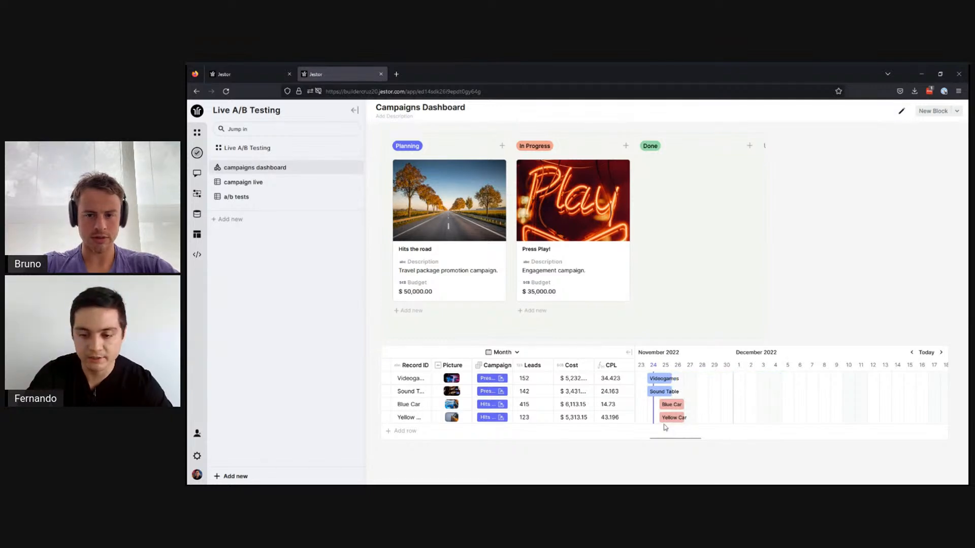
mouse_move(668, 405)
left_mouse_down()
mouse_move(746, 405)
mouse_move(670, 409)
left_mouse_up()
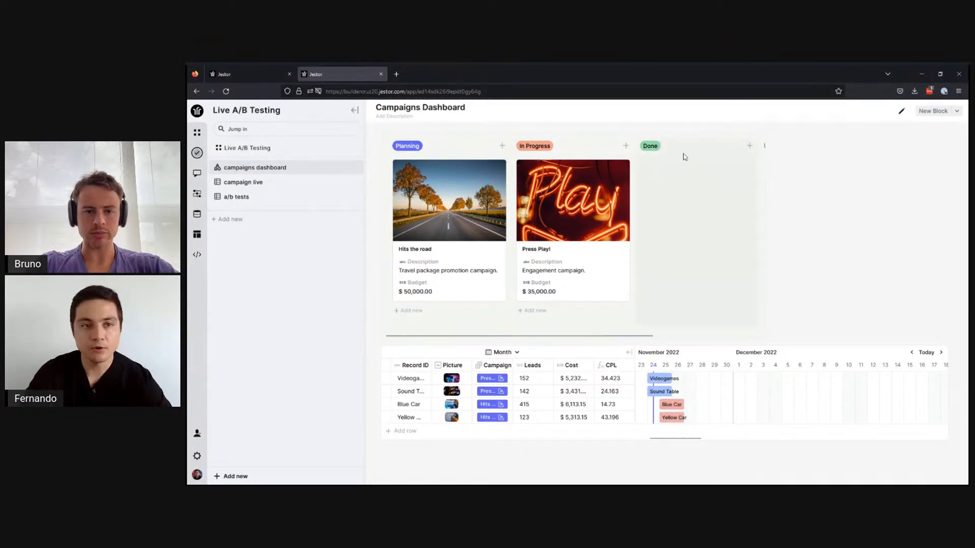
Check the indicator on the finished dashboard and start a new Simple Indicator block on the live dashboard.
left_click(239, 74)
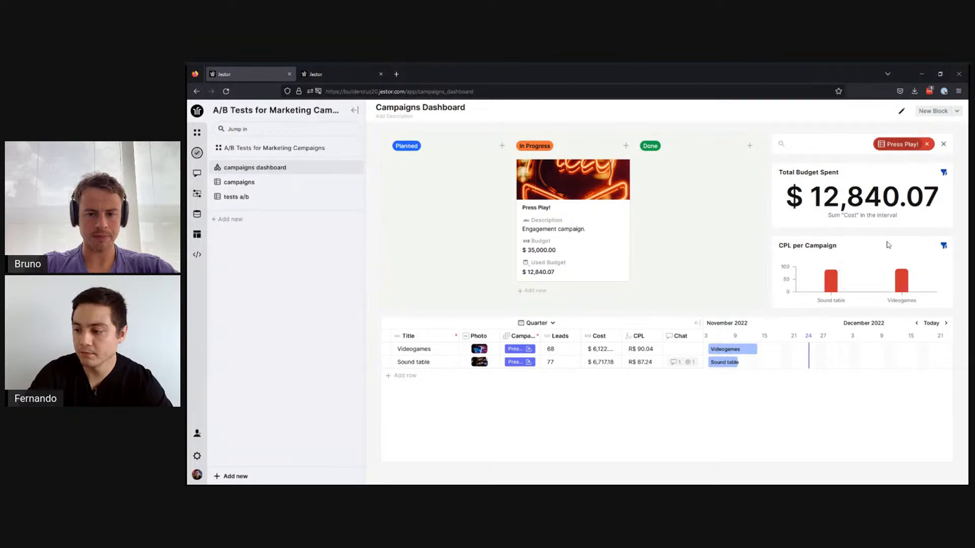
left_click(358, 73)
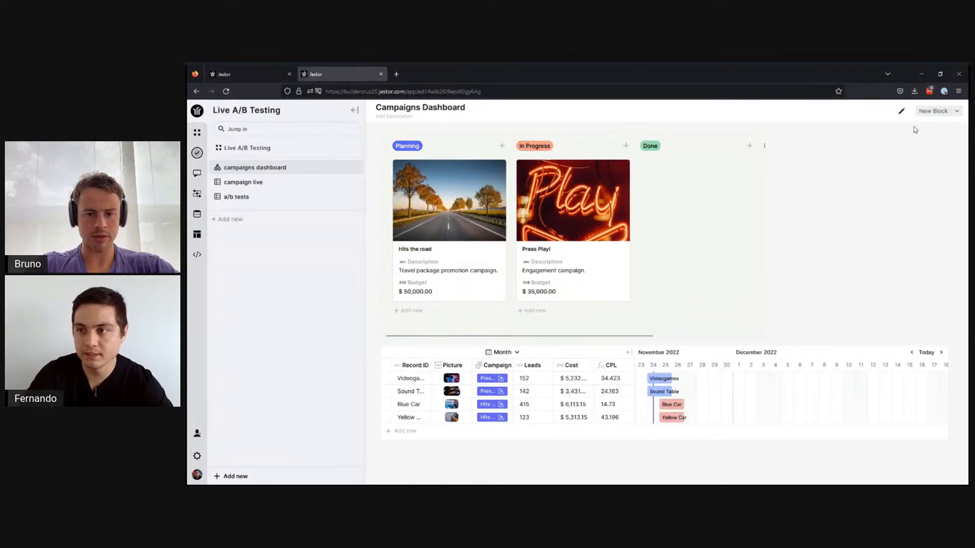
left_click(939, 113)
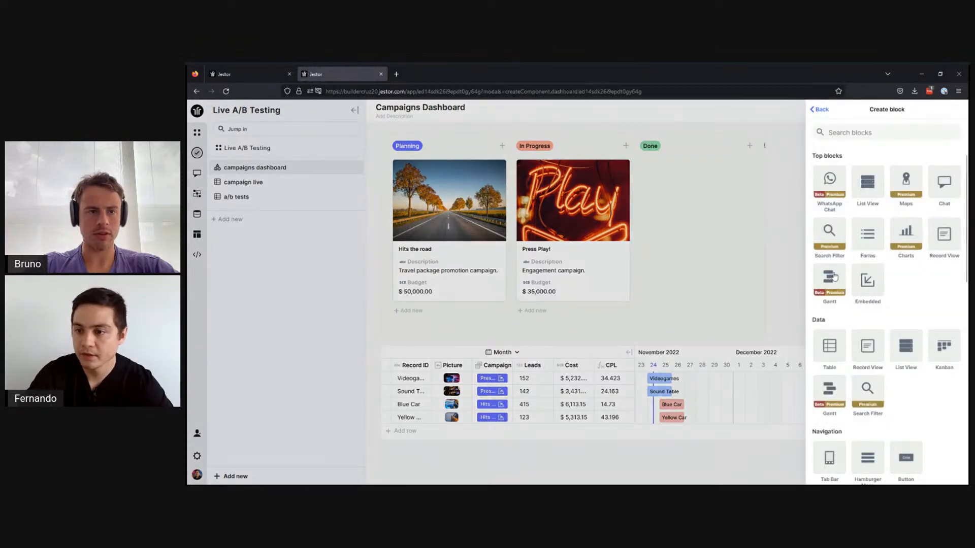
left_click(894, 132)
type("indi")
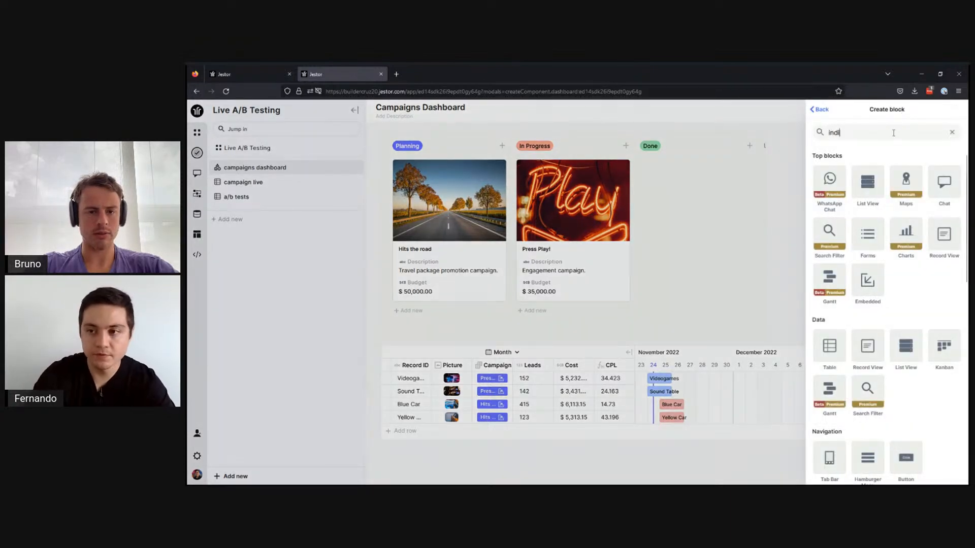
left_click(808, 187)
left_click(835, 194)
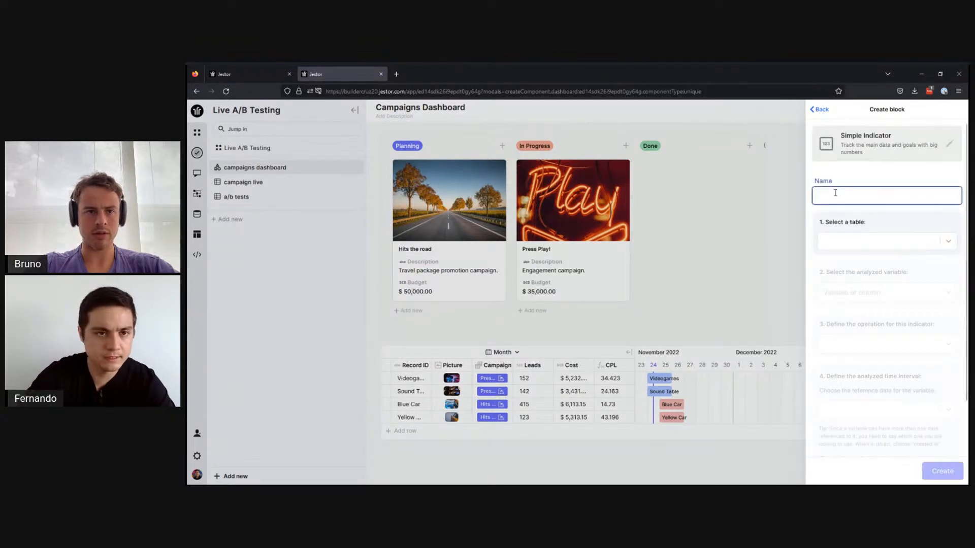
Name the indicator "Total Budget Spent" and choose A/B Tests as its table.
left_click(245, 76)
left_click(339, 76)
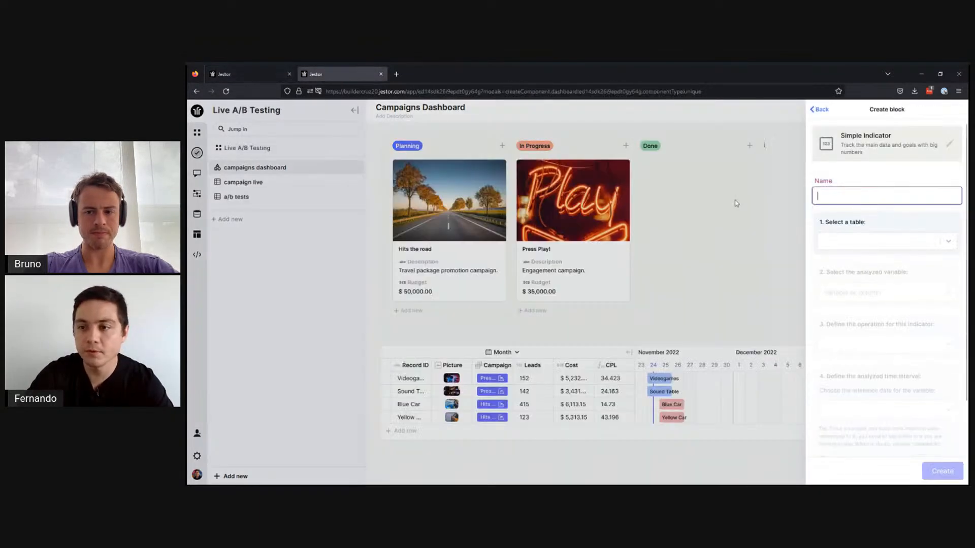
type("Total Budget Spent")
left_click(888, 243)
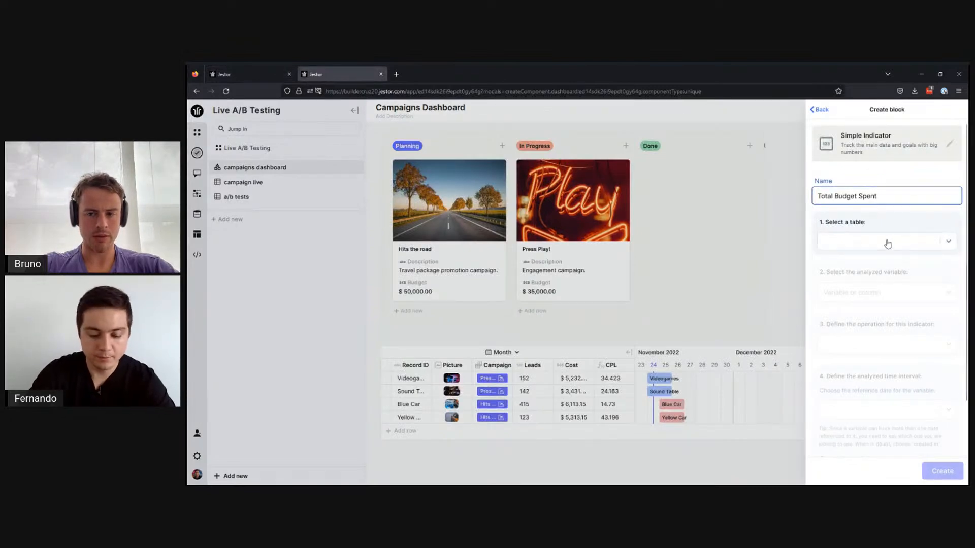
type("a/b")
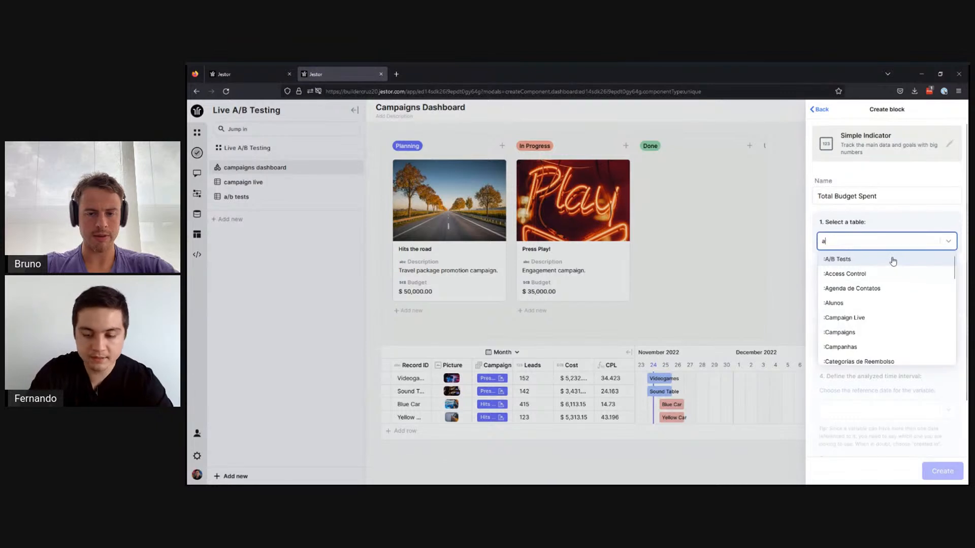
left_click(870, 255)
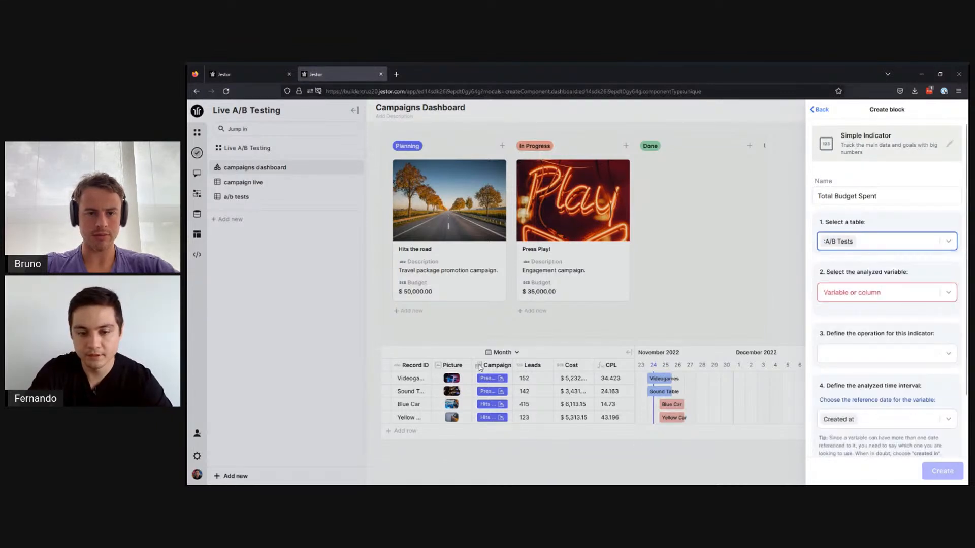
Set the indicator to analyze Cost as the sum total in the interval, with All time as the period.
left_click(882, 298)
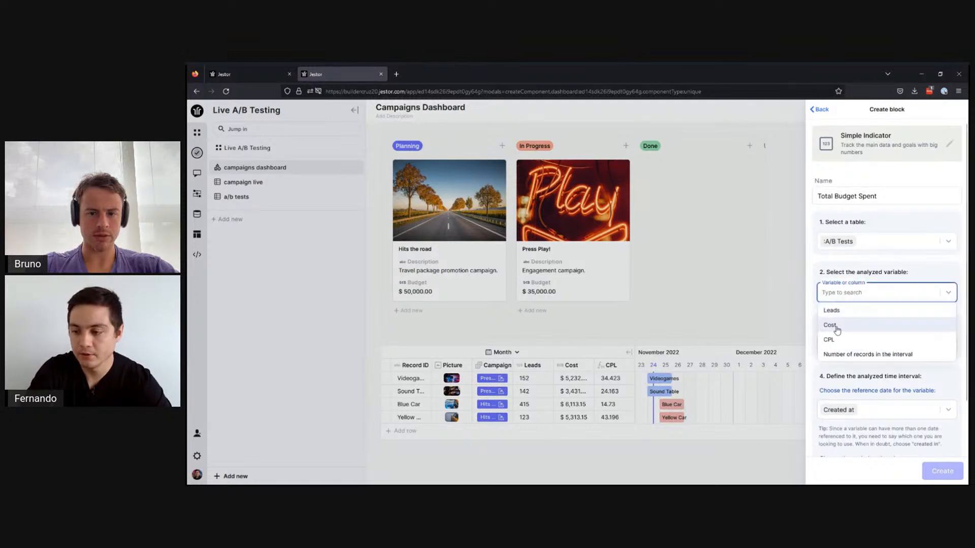
left_click(836, 328)
left_click(865, 346)
left_click(847, 362)
scroll(849, 364, "down", 2)
left_click(892, 386)
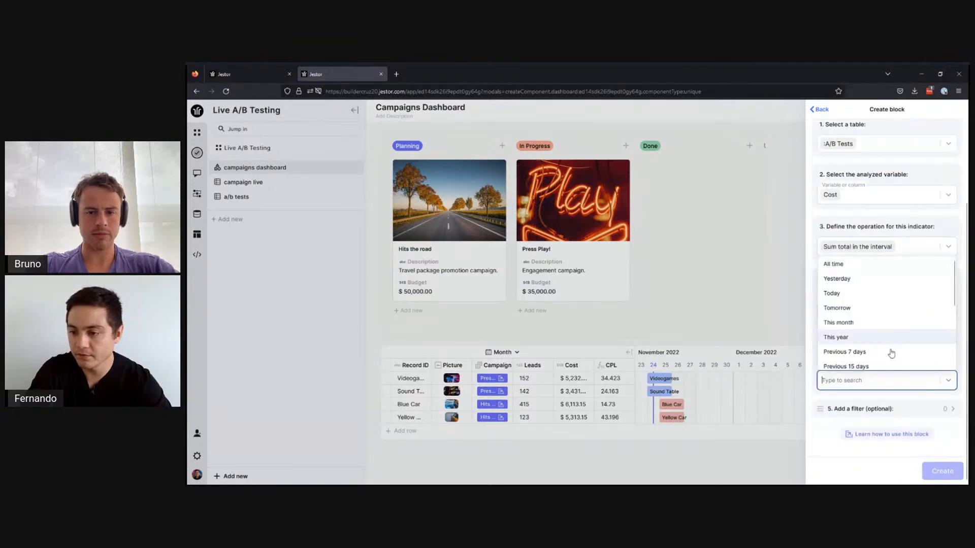
left_click(872, 265)
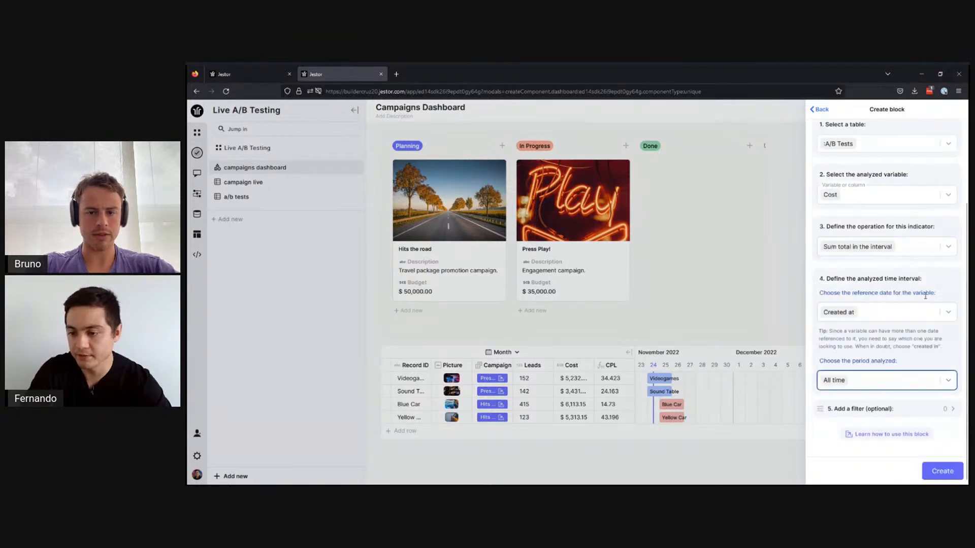
Create the Total Budget Spent block, place it beside the kanban block and adjust its size.
left_click(954, 477)
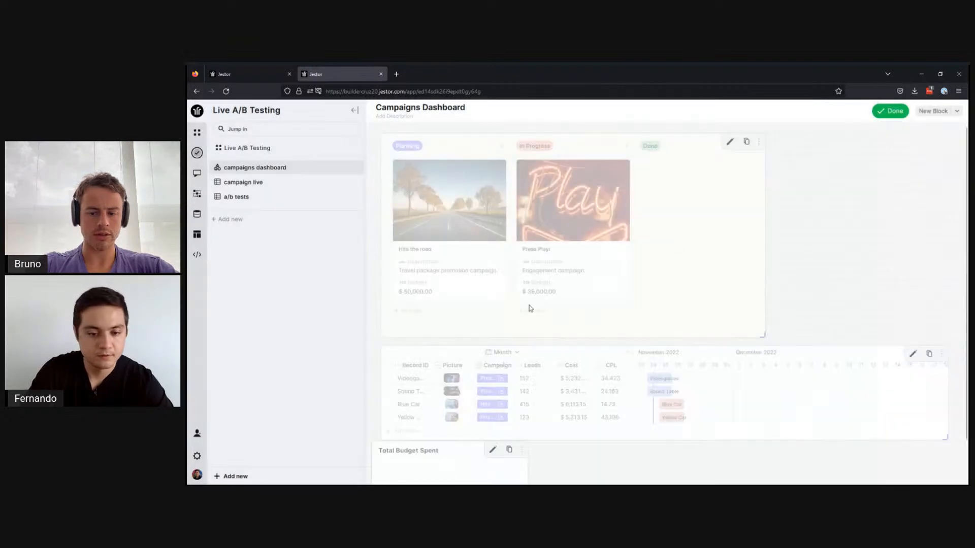
left_click_drag(438, 463, 842, 187)
mouse_move(931, 248)
left_mouse_down()
mouse_move(954, 254)
mouse_move(945, 243)
left_mouse_up()
Start a new Charts block and name it "CPL per Campaign", as on the finished dashboard.
left_click(936, 111)
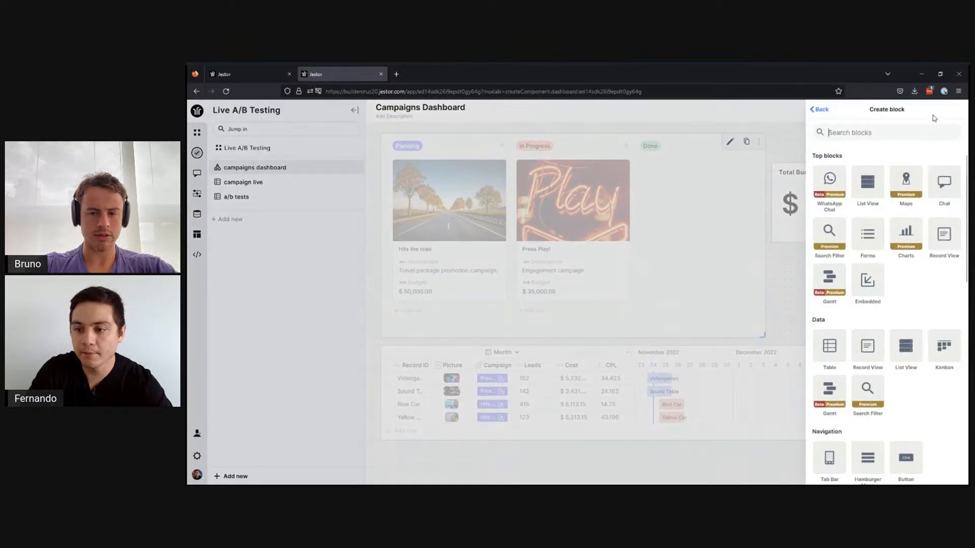
left_click(907, 237)
left_click(876, 194)
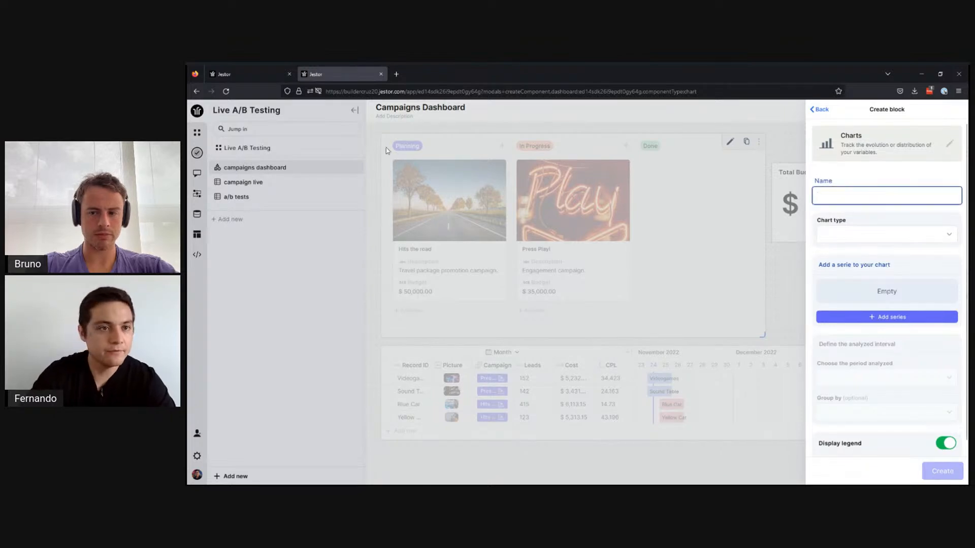
left_click(253, 74)
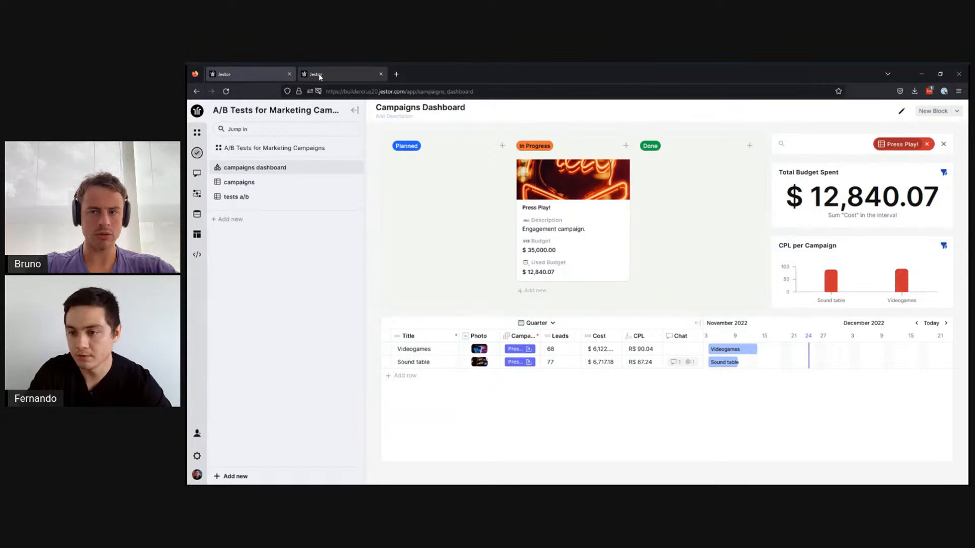
left_click(320, 76)
left_click(835, 199)
type("CPL per Campaign")
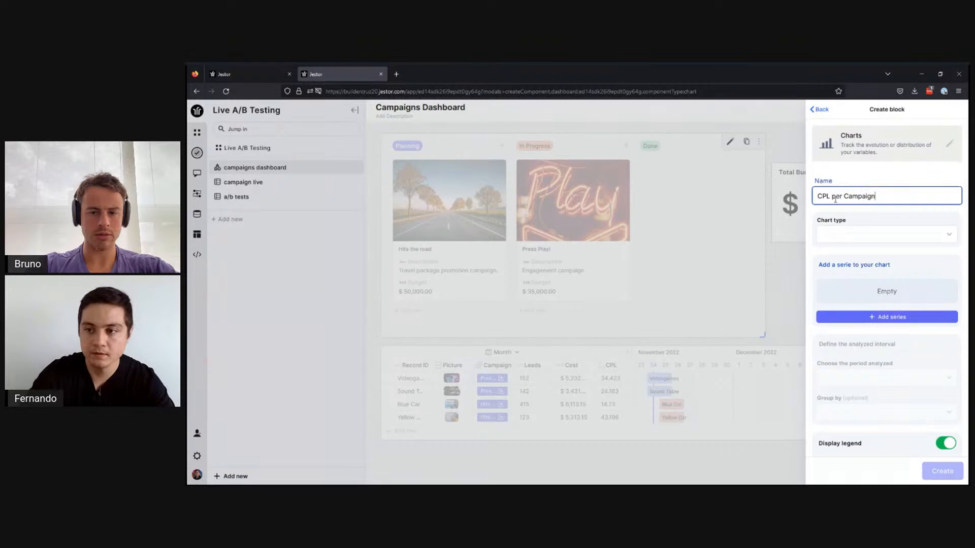
Set the chart type to Simple Bar Chart after checking the finished dashboard's chart.
left_click(865, 236)
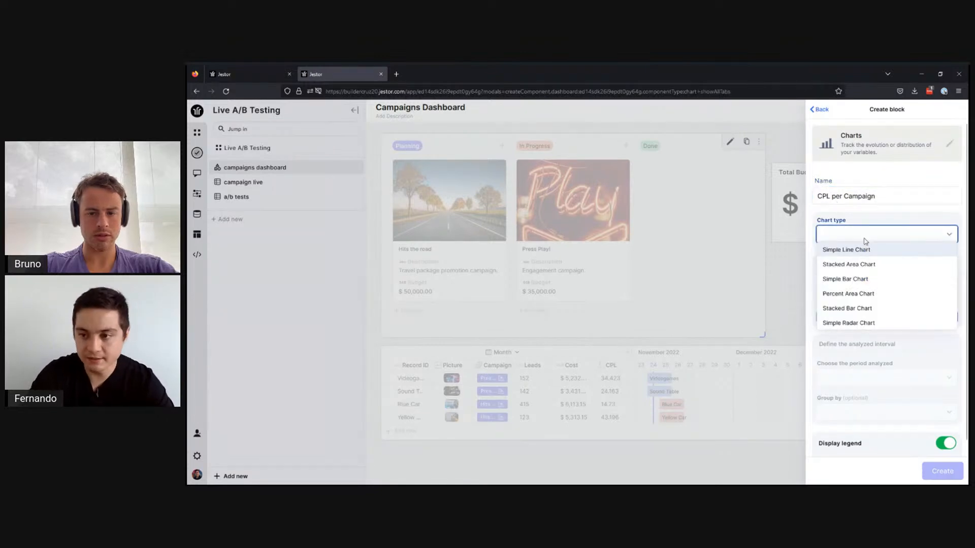
key("slash")
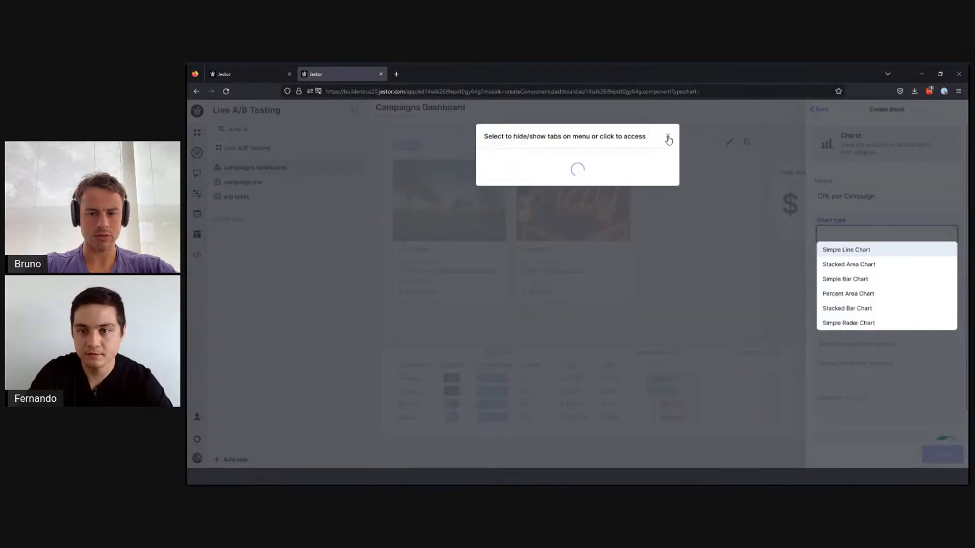
left_click(668, 136)
left_click(876, 237)
left_click(879, 219)
left_click(881, 238)
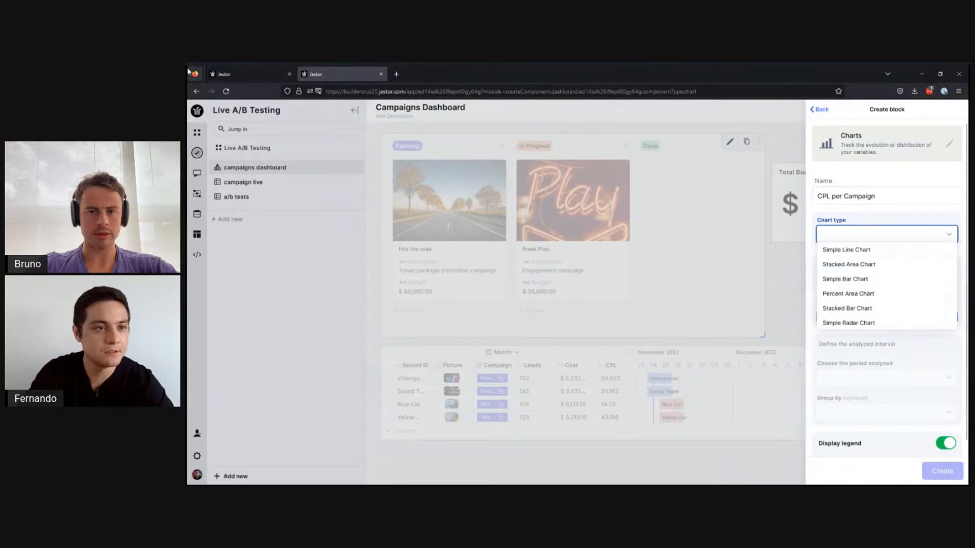
left_click(243, 73)
left_click(338, 75)
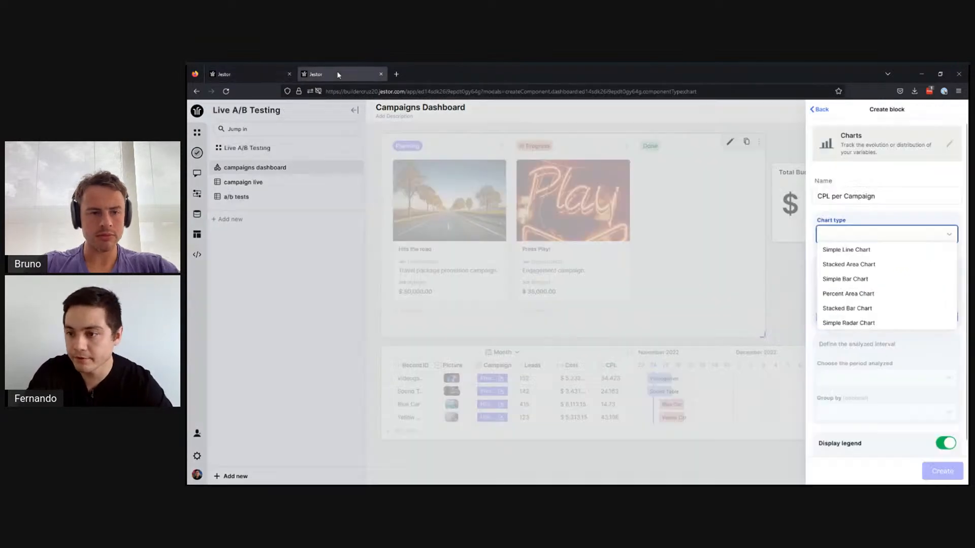
left_click(864, 279)
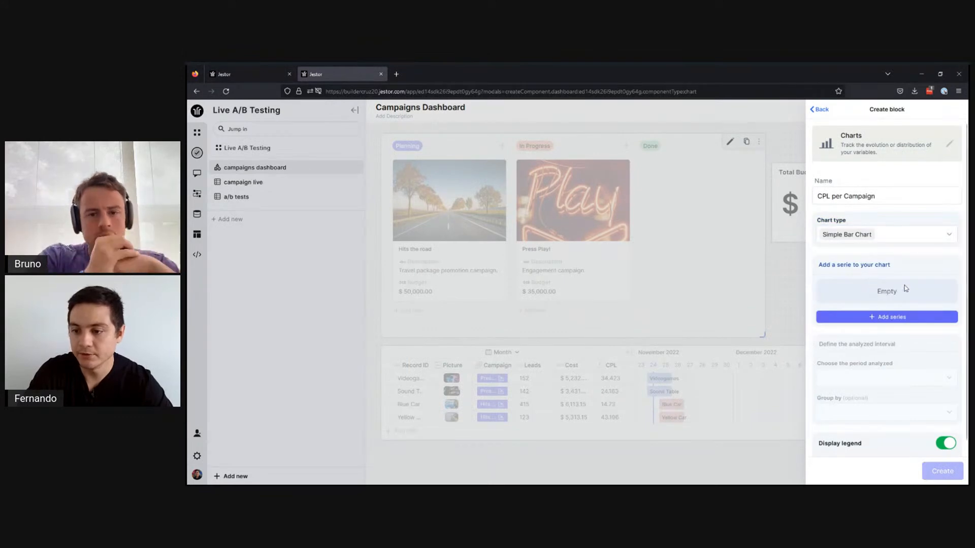
Add a series to the bar chart and choose A/B Tests as its table.
scroll(902, 282, "down", 1)
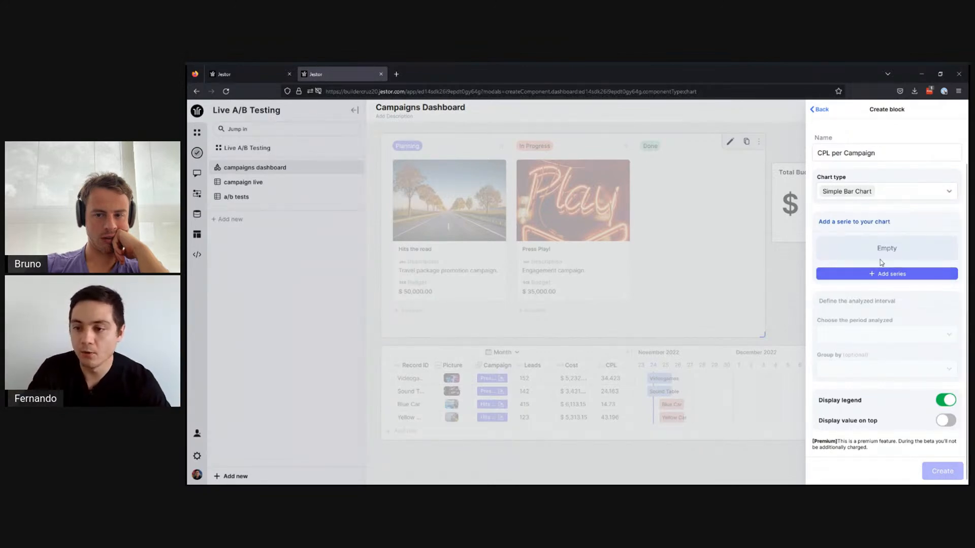
left_click(886, 274)
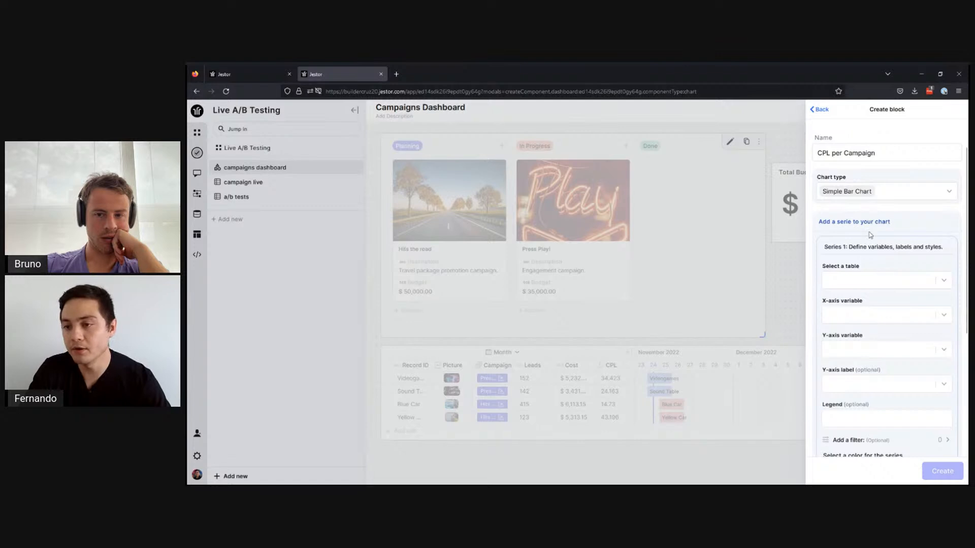
scroll(872, 229, "down", 2)
left_click(877, 190)
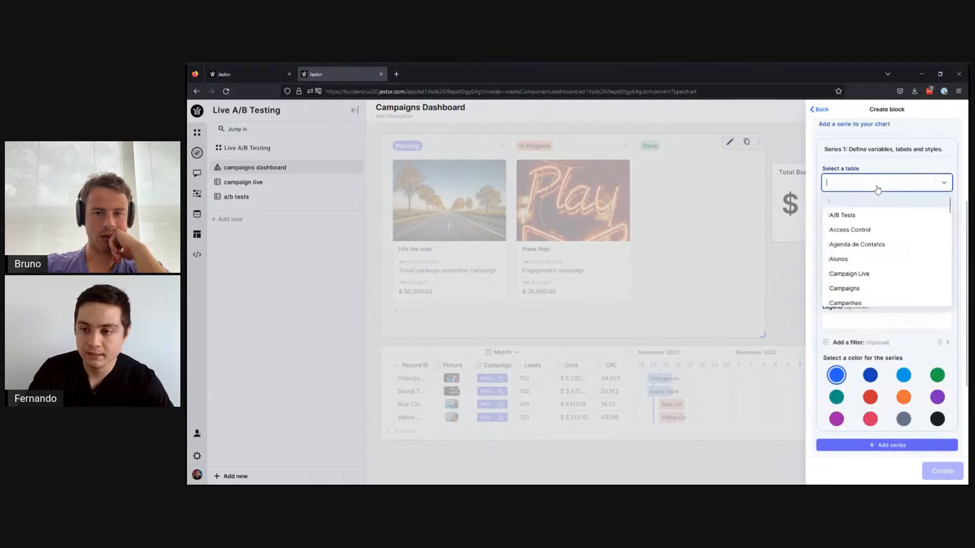
left_click(839, 215)
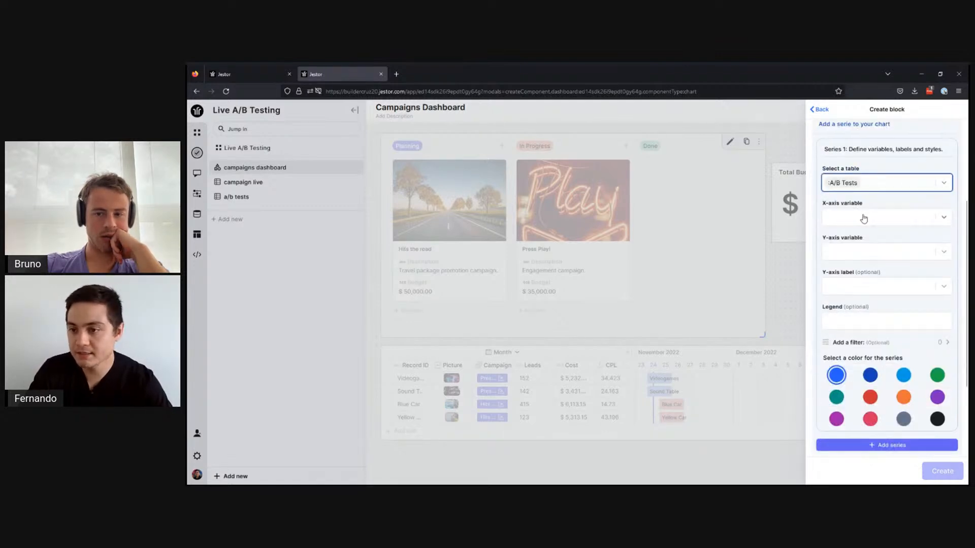
Set the series' X-axis variable to Record ID and compare with the chart on the finished dashboard.
left_click(863, 217)
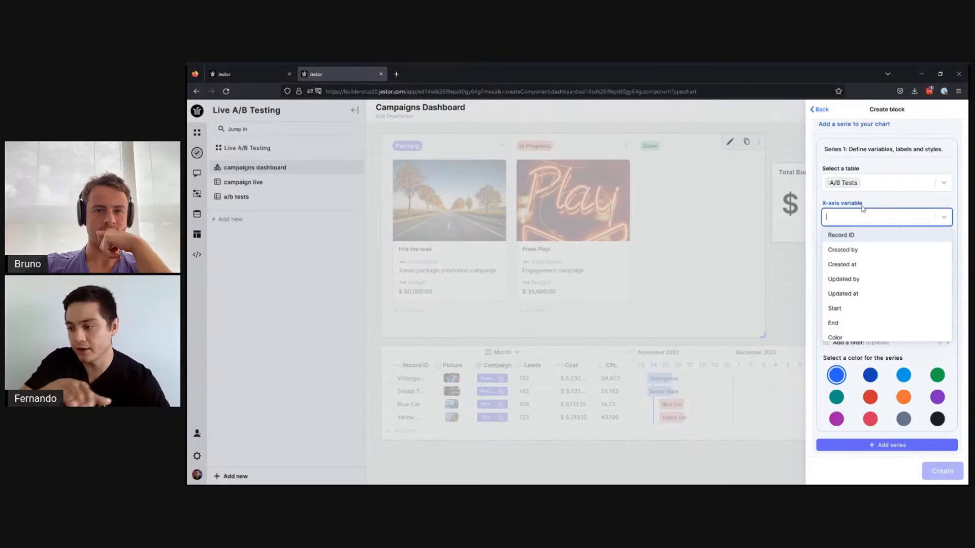
scroll(881, 239, "down", 3)
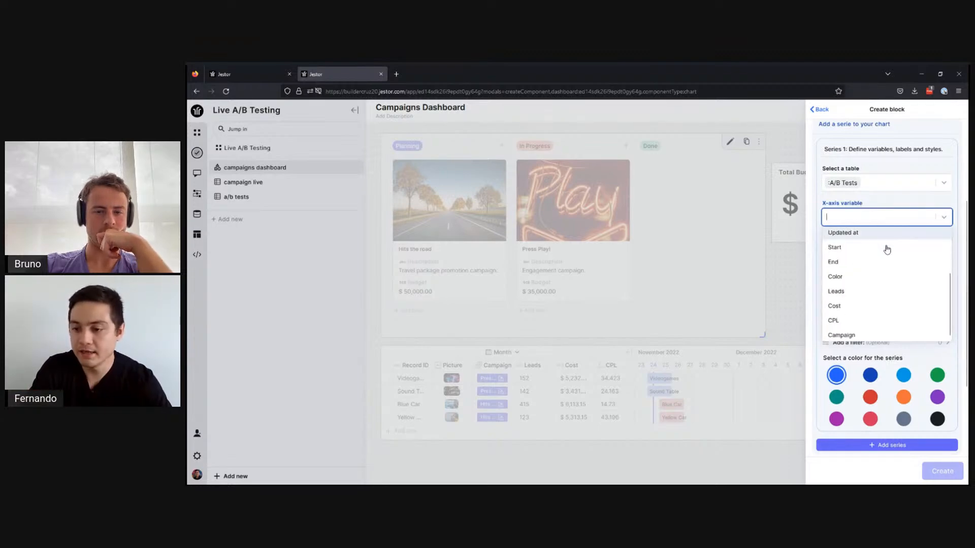
scroll(860, 276, "up", 3)
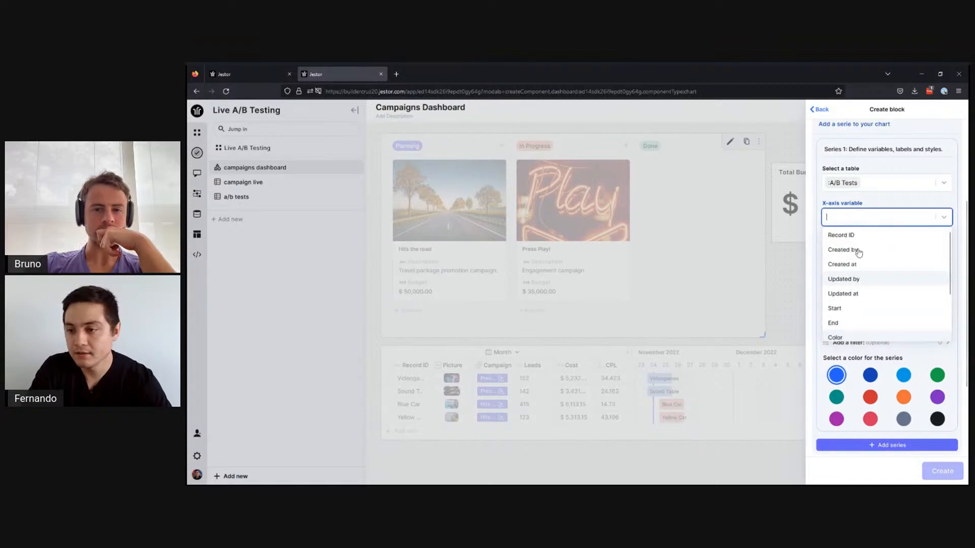
left_click(861, 232)
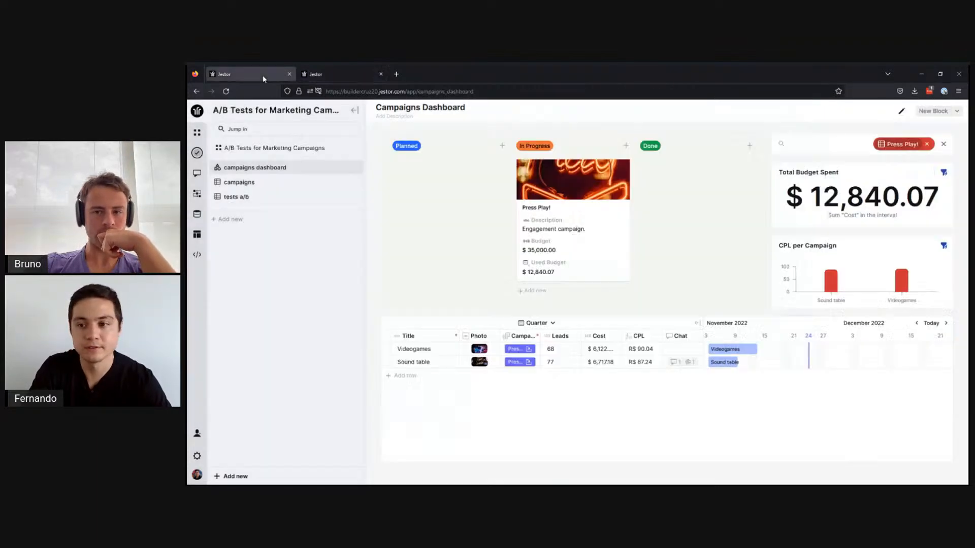
left_click(264, 74)
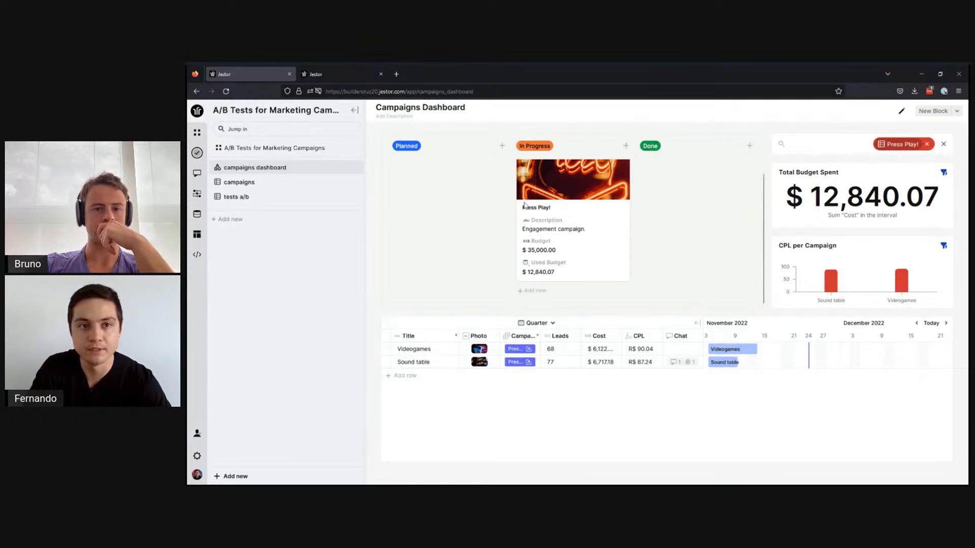
left_click(348, 75)
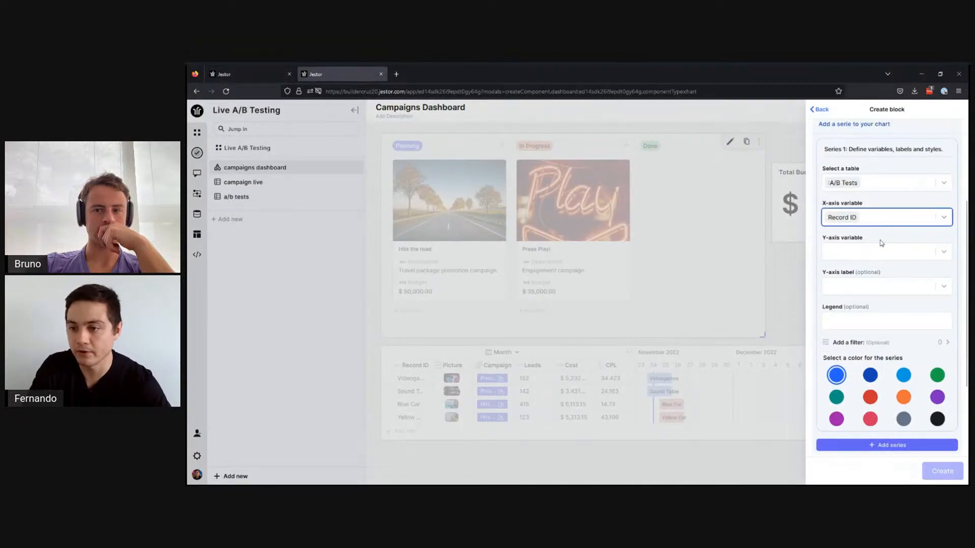
Check the reference chart again and set the series' Y-axis variable to CPL.
left_click(251, 76)
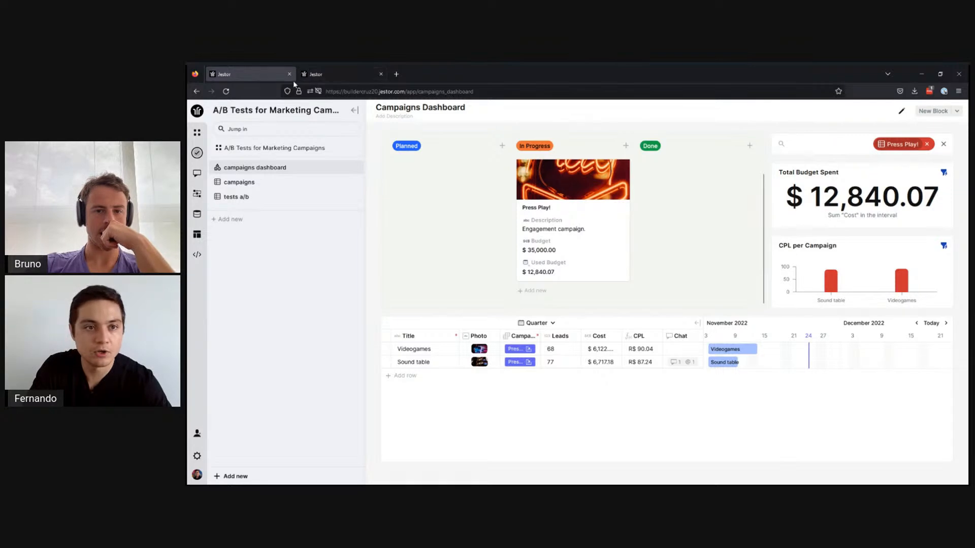
left_click(312, 79)
left_click(866, 253)
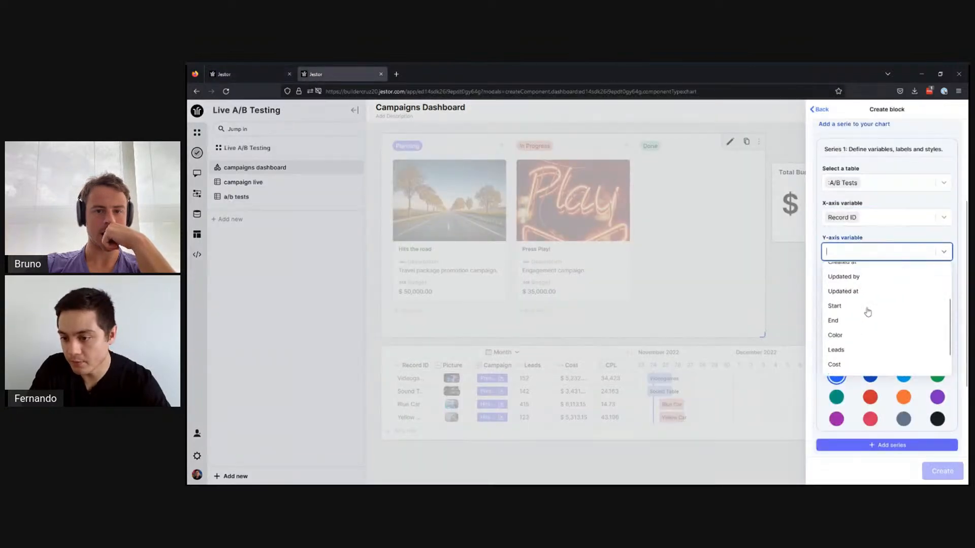
scroll(858, 330, "down", 3)
left_click(851, 353)
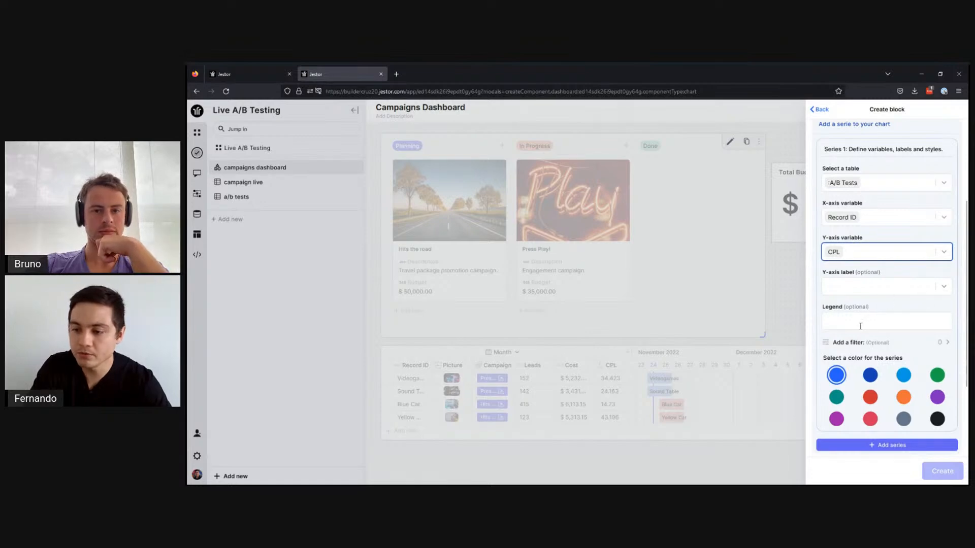
Enter "CPL" as the series legend and choose red as its color, matching the finished dashboard.
left_click(255, 77)
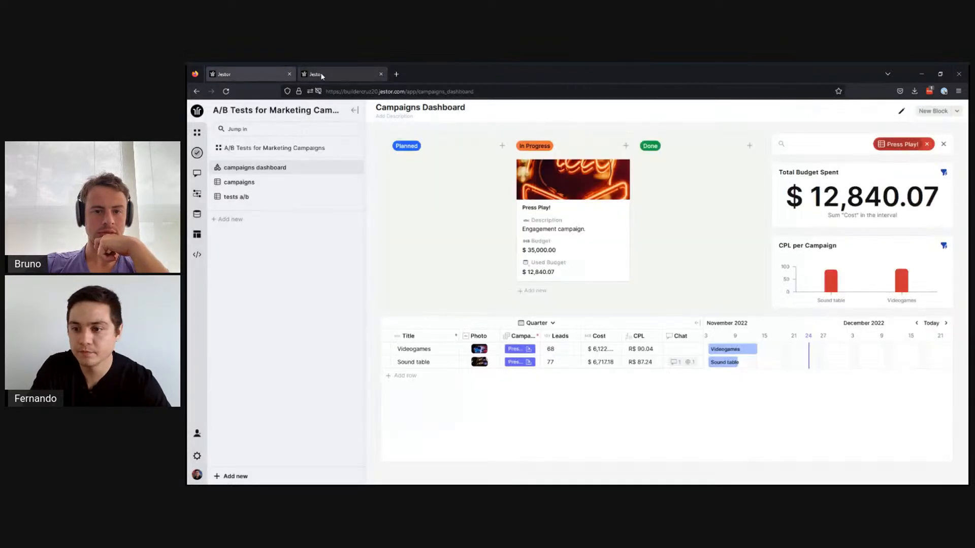
left_click(311, 76)
left_click(887, 319)
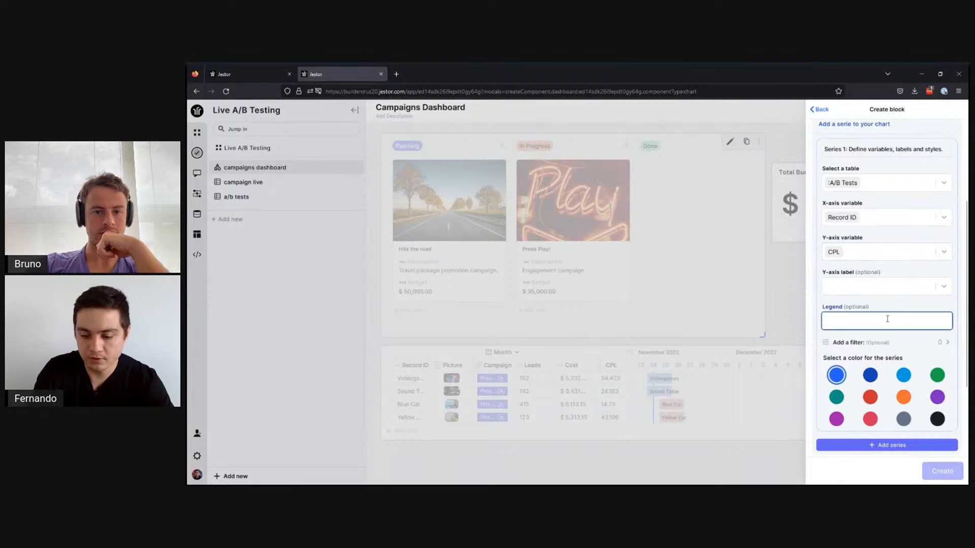
type("CPL")
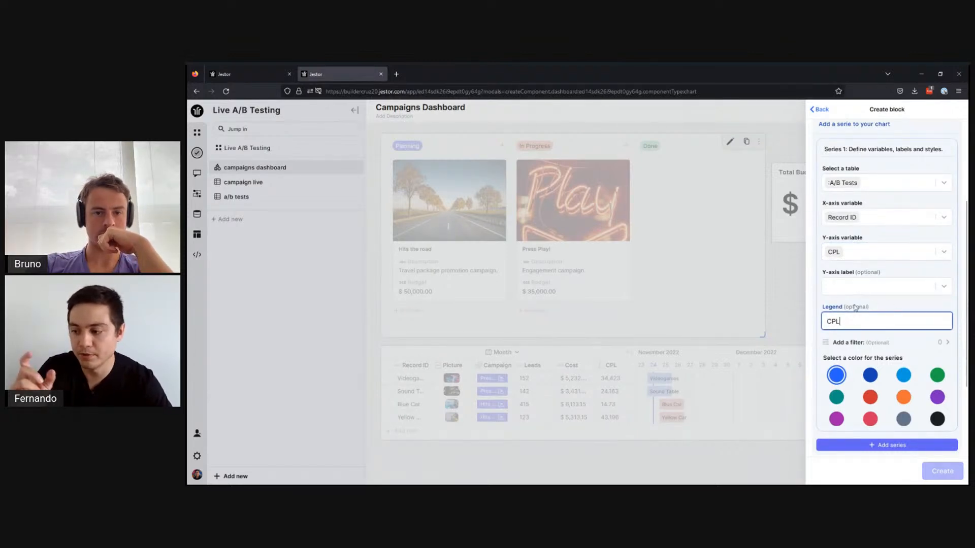
scroll(886, 315, "down", 2)
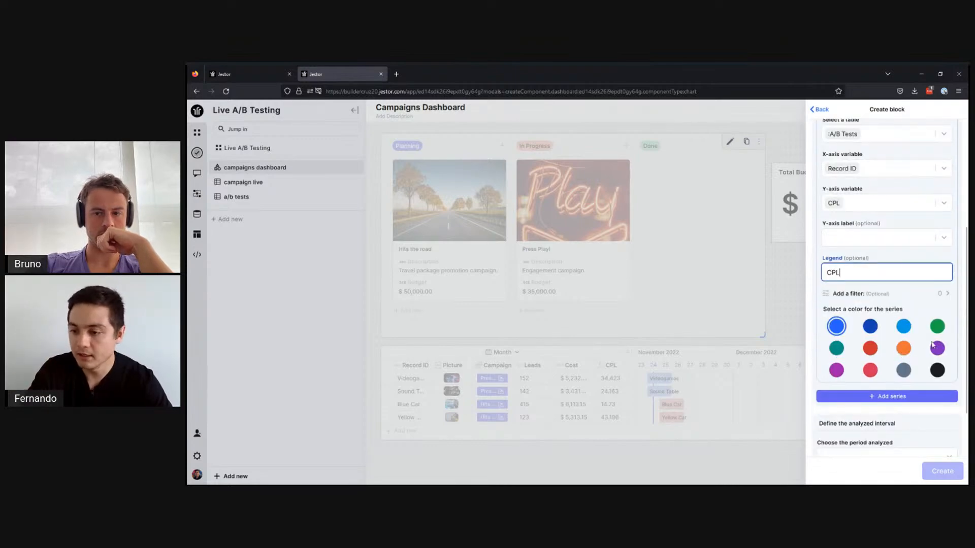
left_click(871, 350)
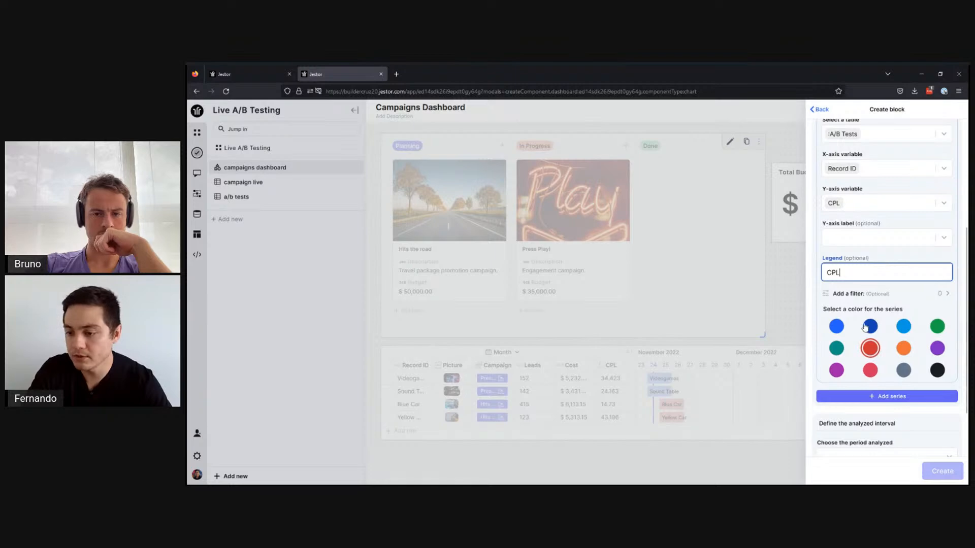
Set the chart's analyzed period to All time and create the chart block.
scroll(891, 355, "down", 4)
left_click(892, 361)
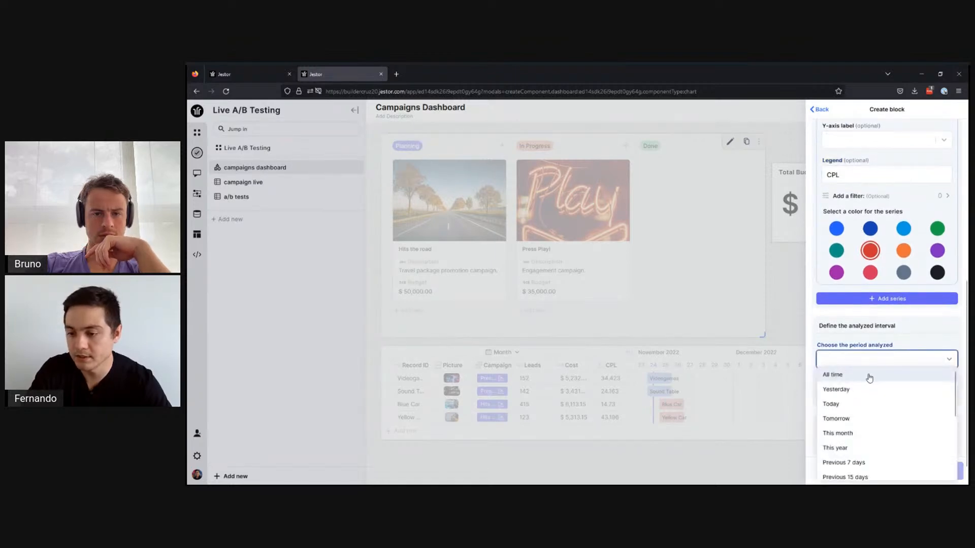
left_click(868, 375)
scroll(907, 333, "down", 1)
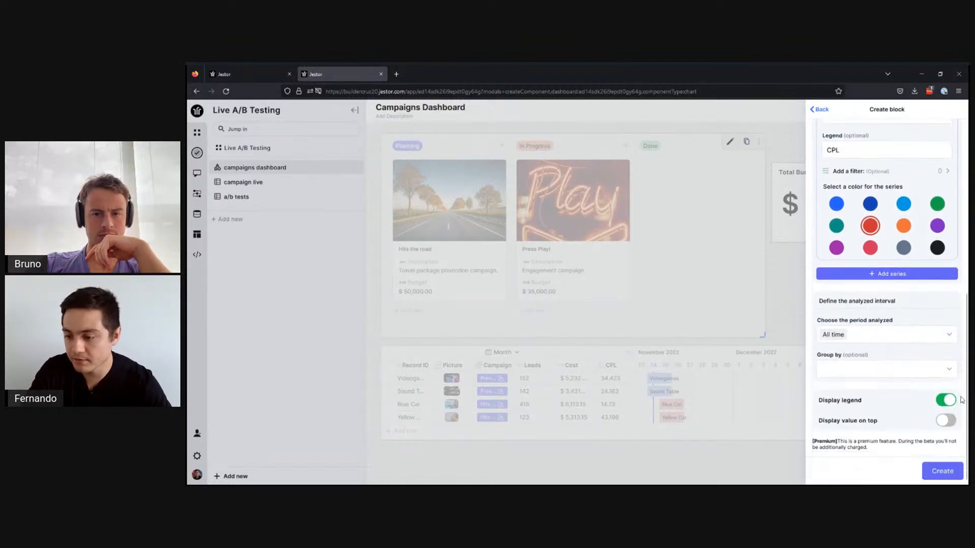
left_click(942, 471)
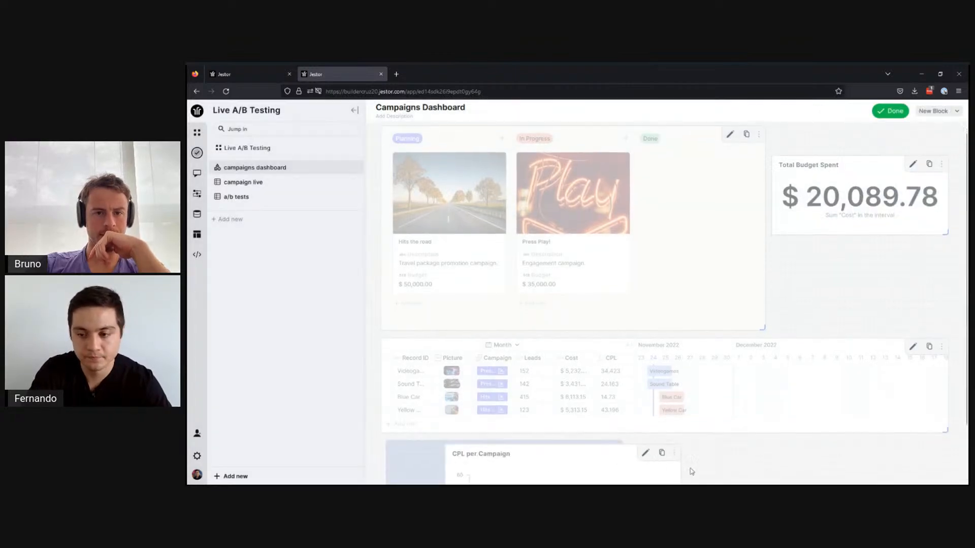
Place the CPL per Campaign chart directly below the Total Budget Spent block, finish the layout editing and inspect the chart's bars.
left_click_drag(877, 462, 946, 339)
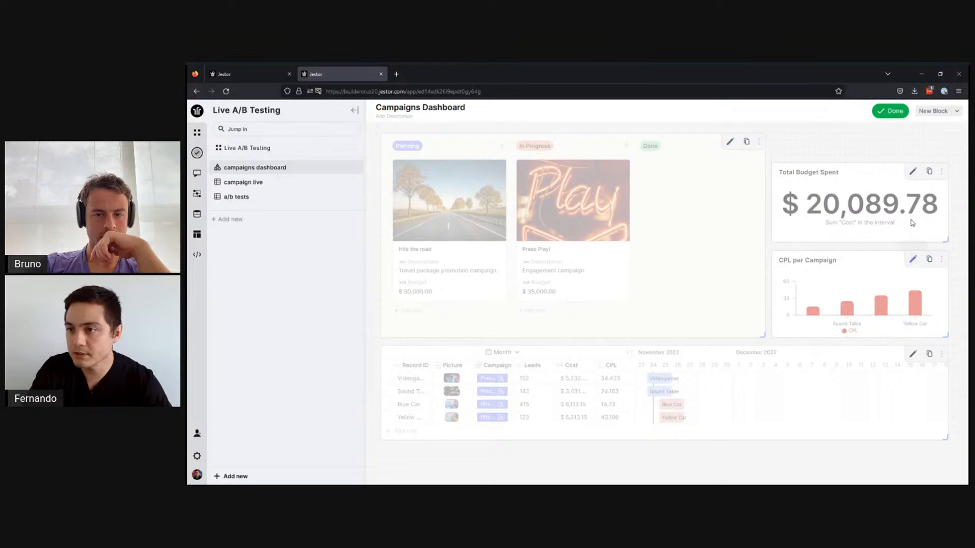
left_click(890, 112)
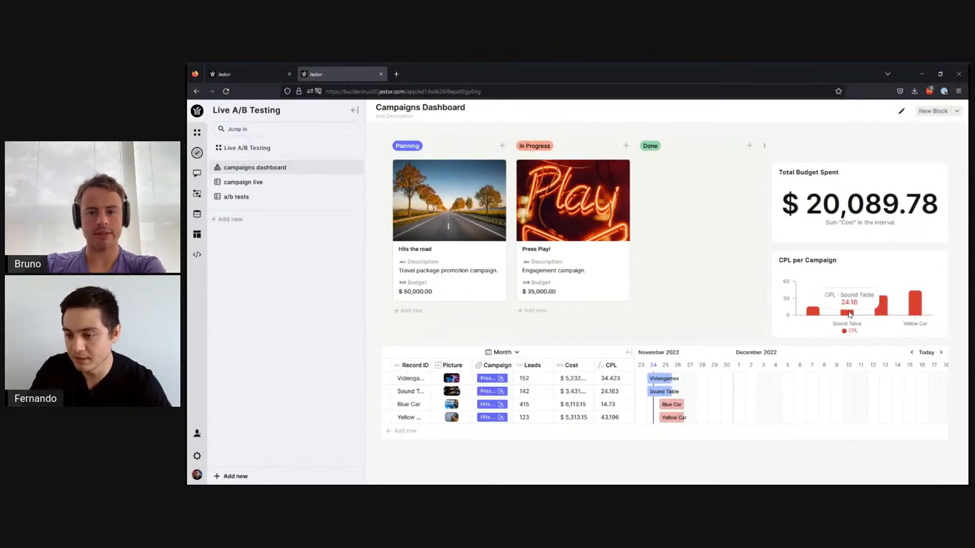
mouse_move(857, 316)
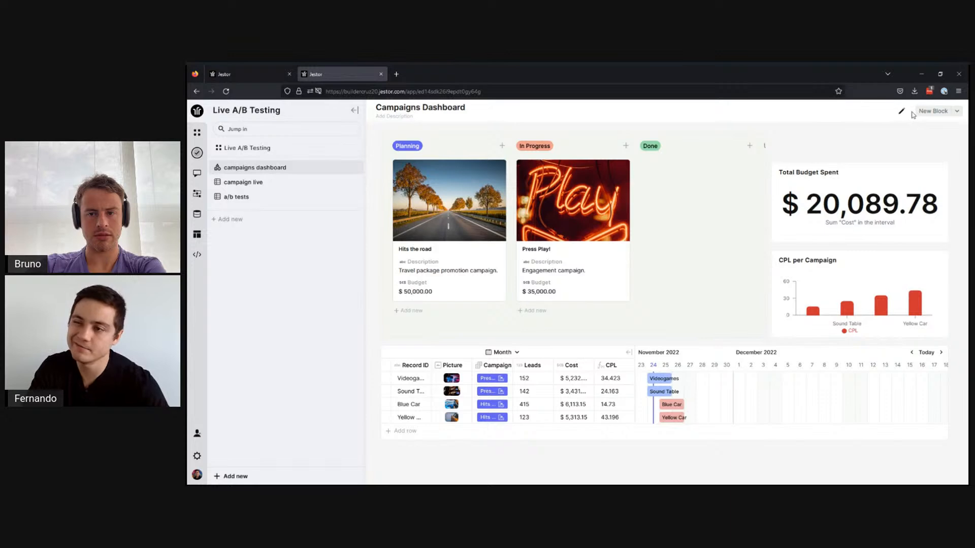
Turn off the CPL per Campaign chart's legend, display values on top of its bars, and save the dashboard changes.
left_click(901, 111)
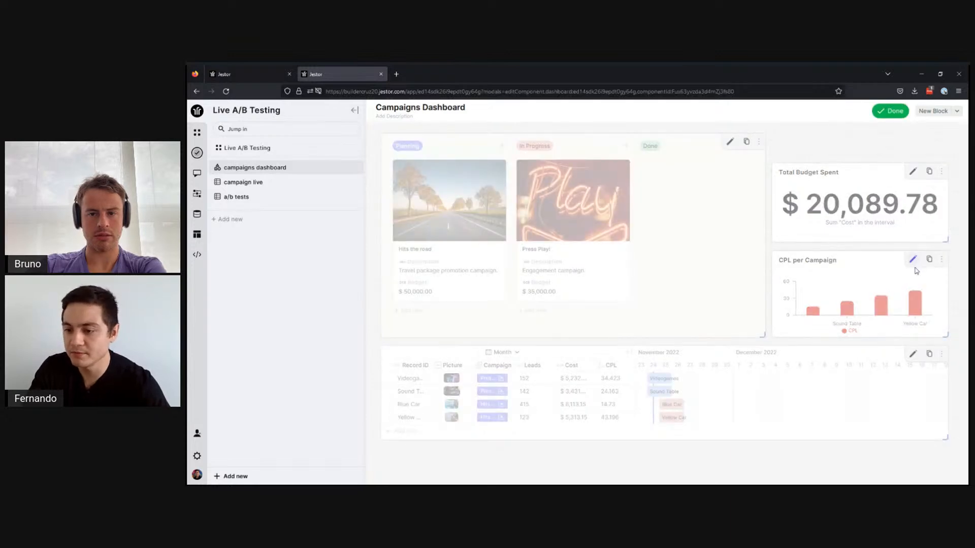
left_click(913, 261)
scroll(920, 282, "down", 8)
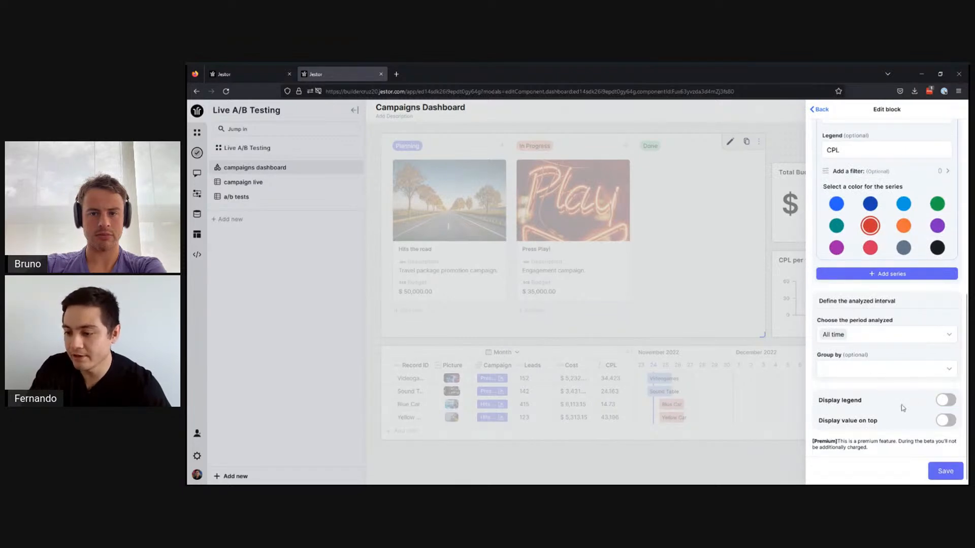
left_click(947, 421)
left_click(941, 472)
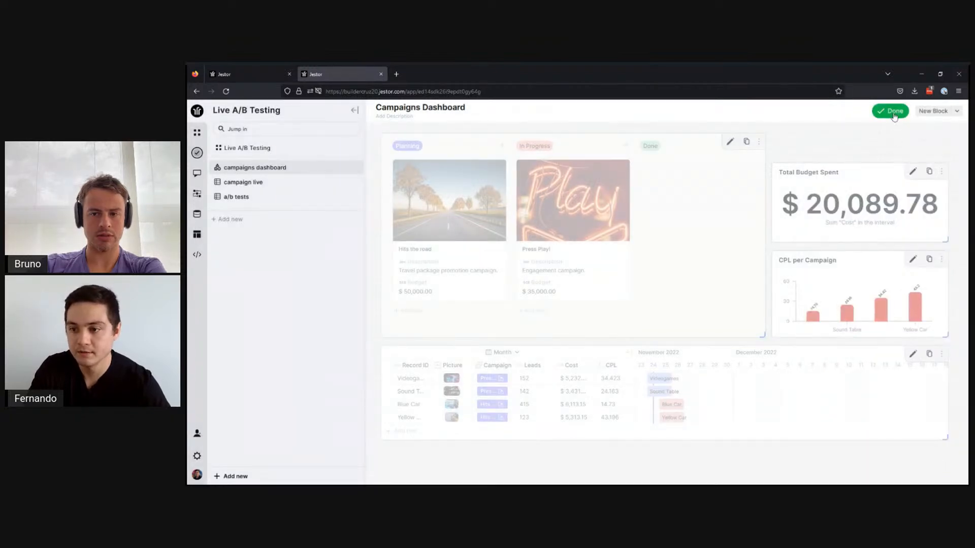
left_click(892, 112)
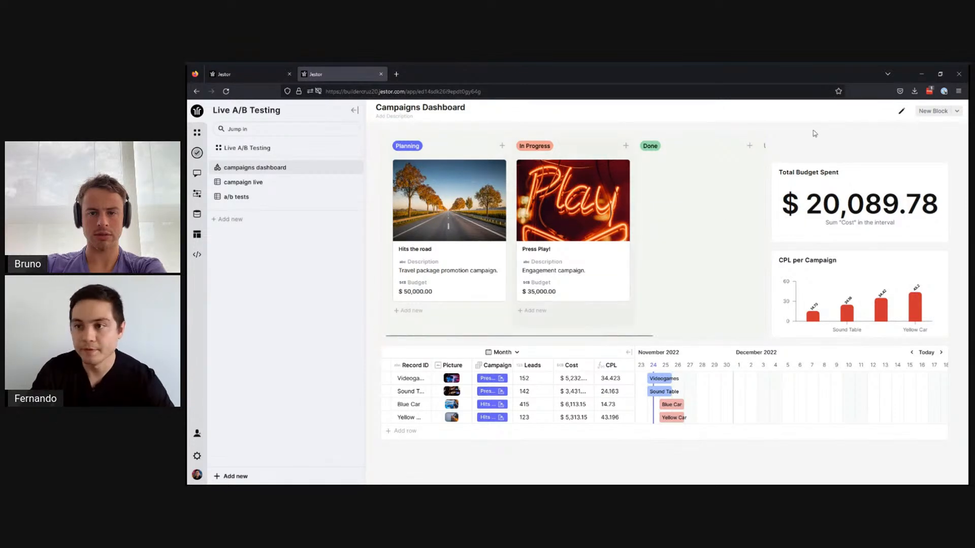
On the finished dashboard, clear the campaign filter and filter by Press Play! again to examine how the blocks respond.
left_click(253, 76)
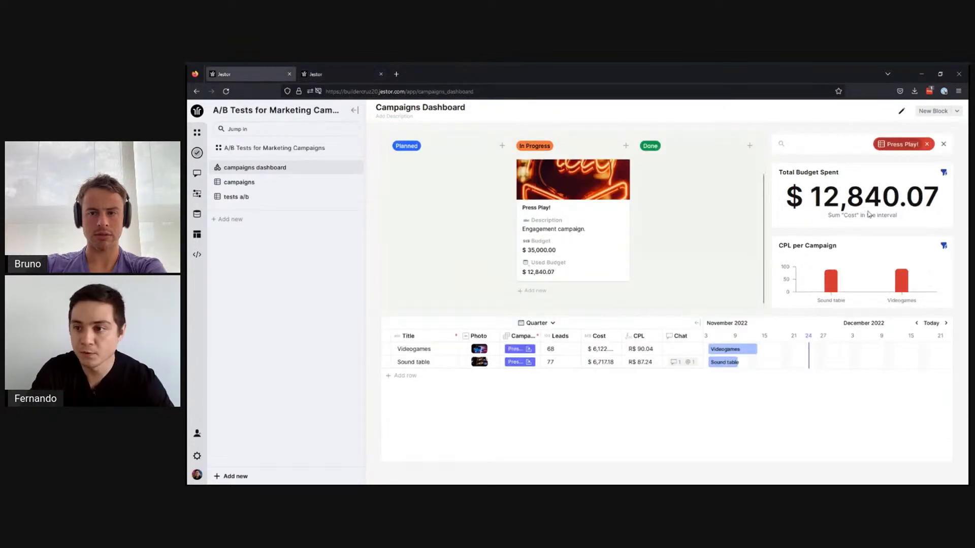
left_click(928, 144)
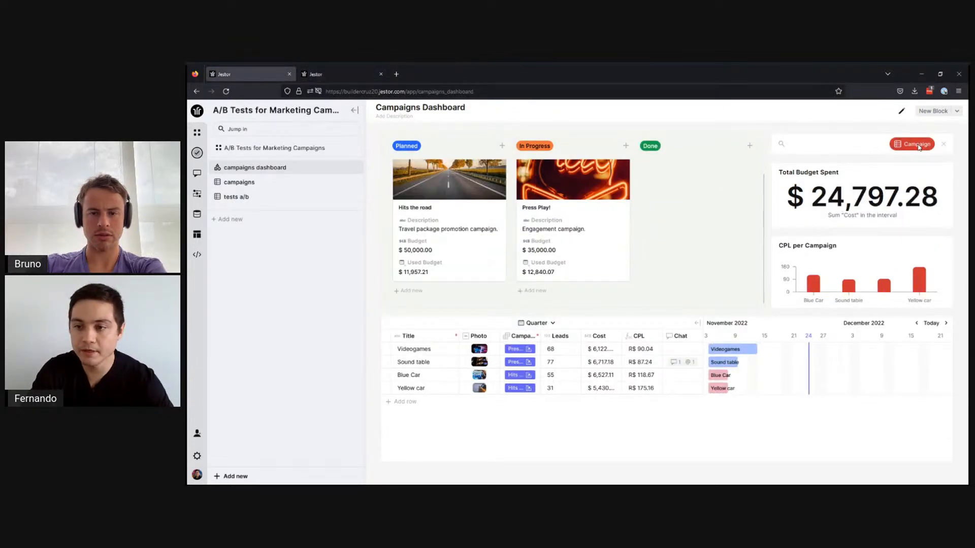
left_click(918, 145)
key("Return")
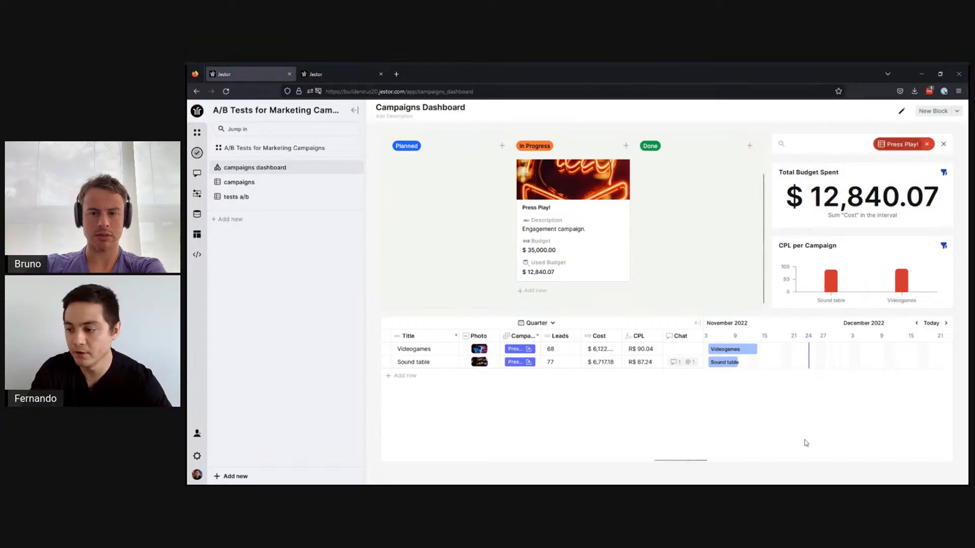
Start a new Search Filter block on the Live A/B Testing dashboard and name it "Filter".
left_click(316, 74)
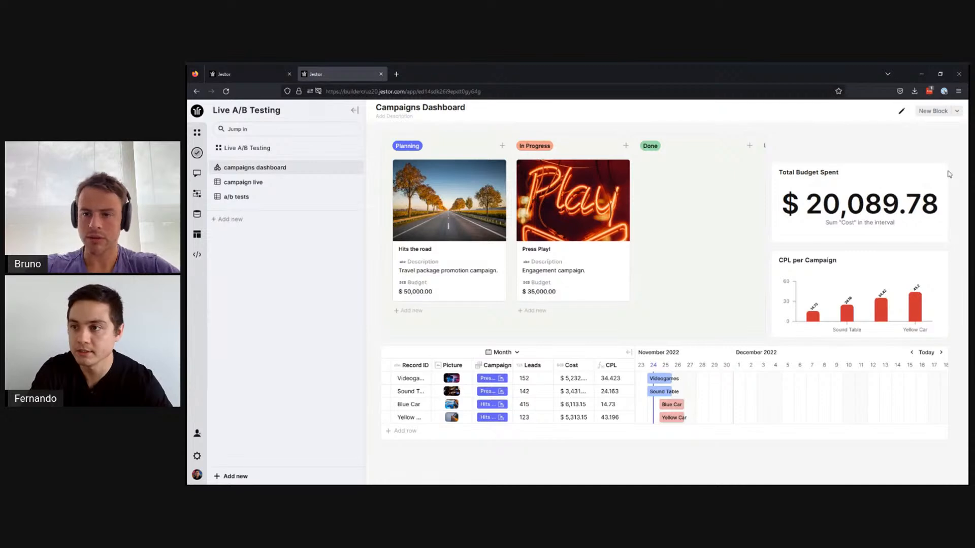
left_click(933, 111)
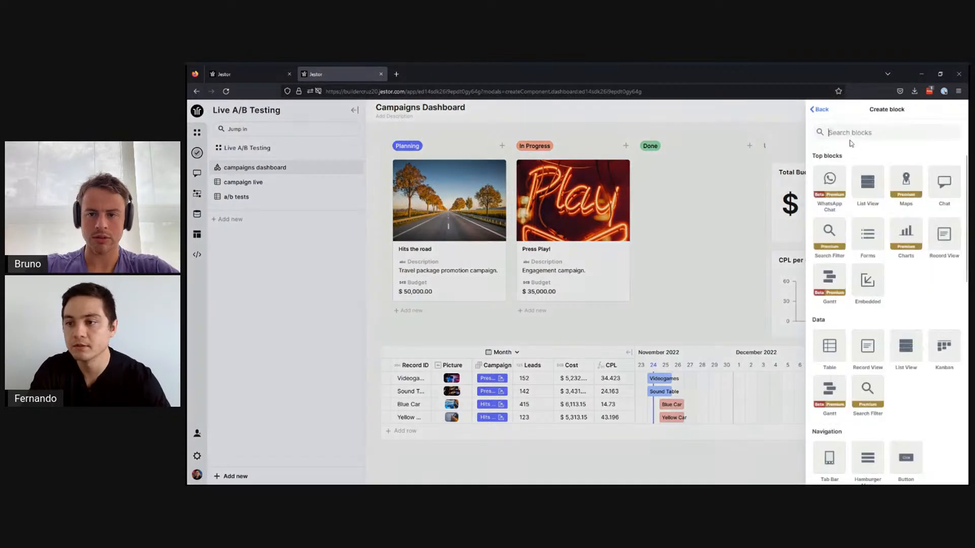
type("search")
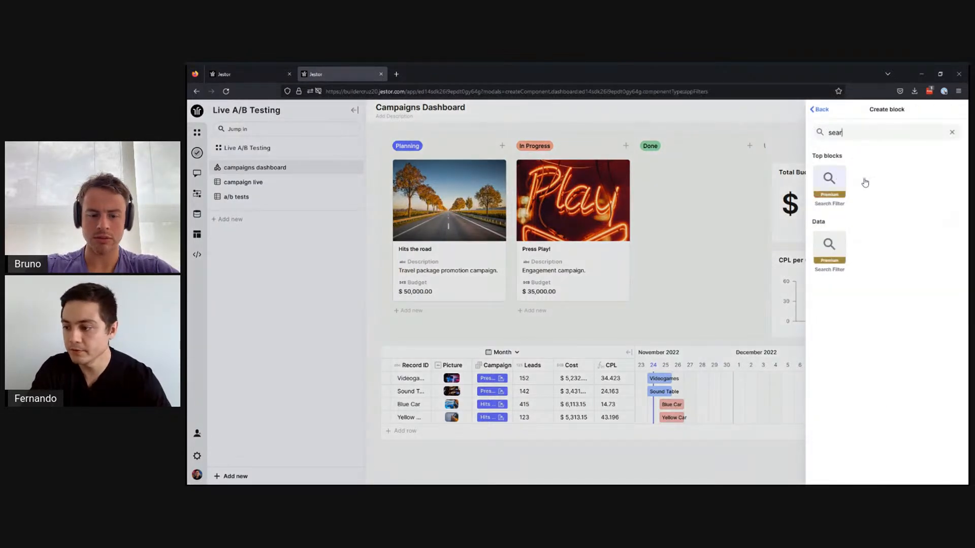
left_click(837, 185)
left_click(858, 195)
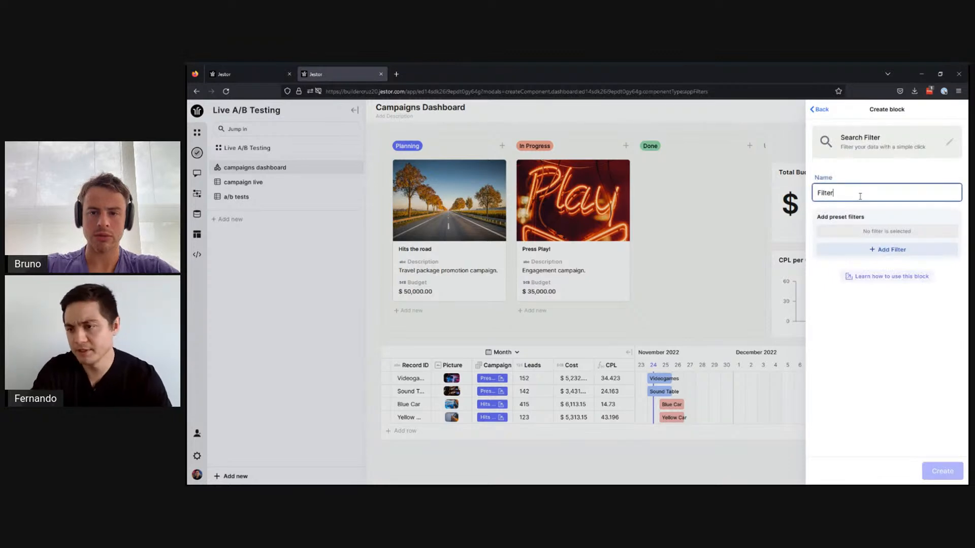
Add a preset filter button named "Campaign" in red, matching the filter button on the finished dashboard.
left_click(896, 252)
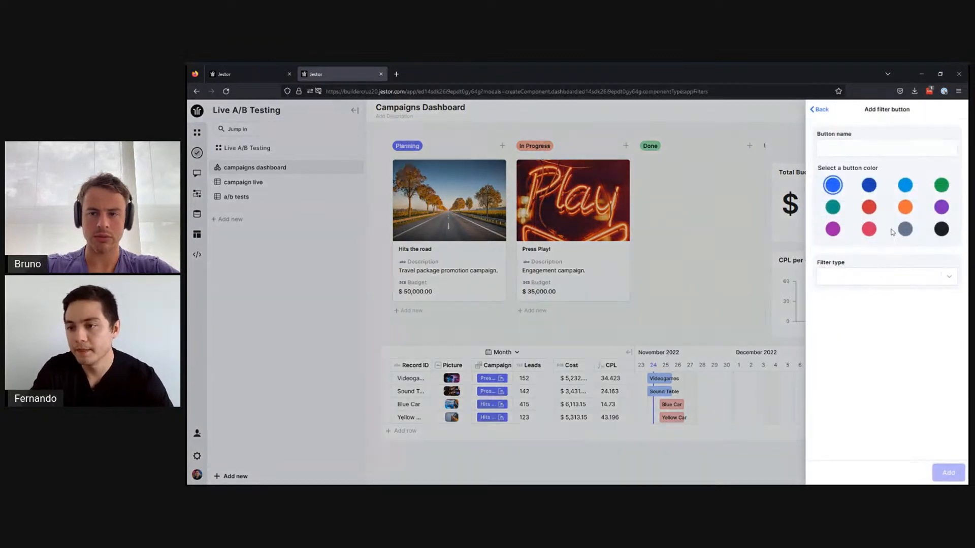
left_click(867, 150)
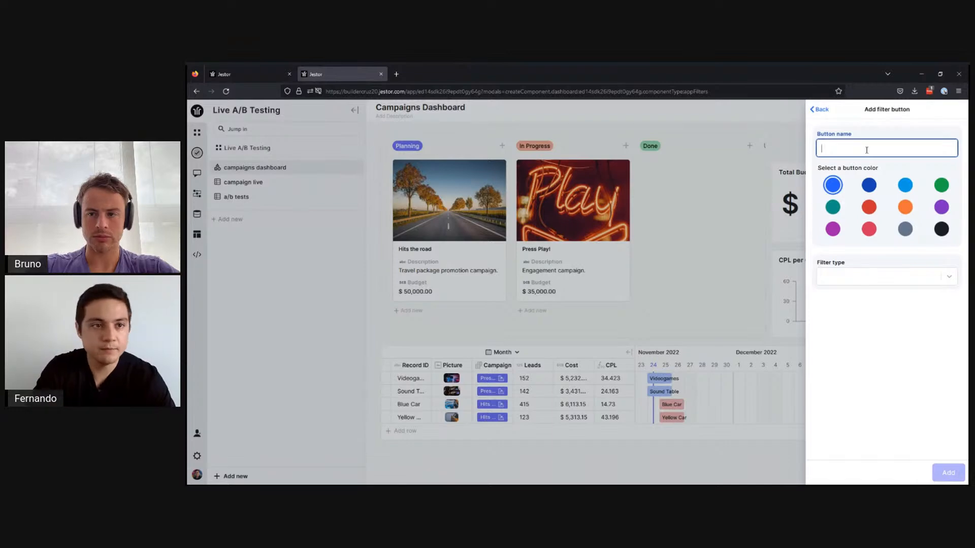
left_click(239, 72)
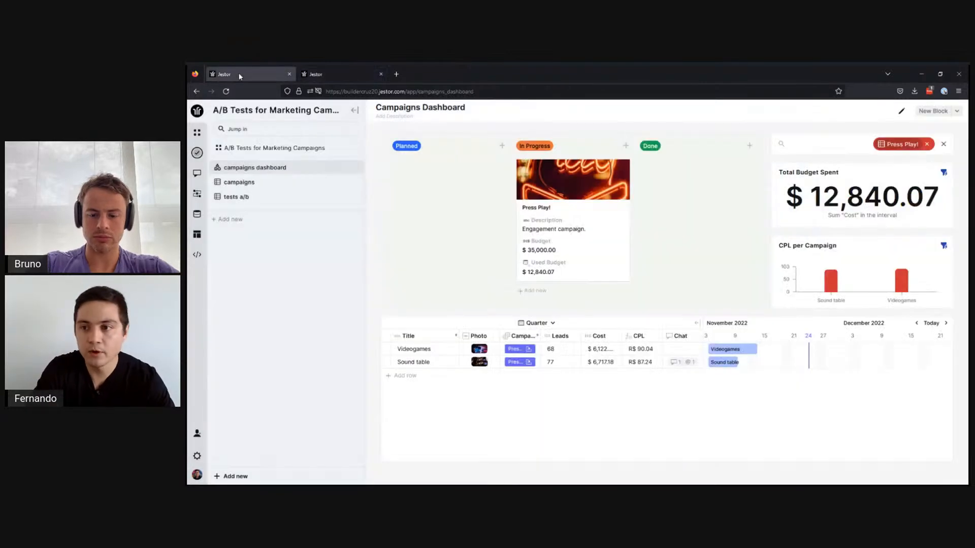
left_click(926, 145)
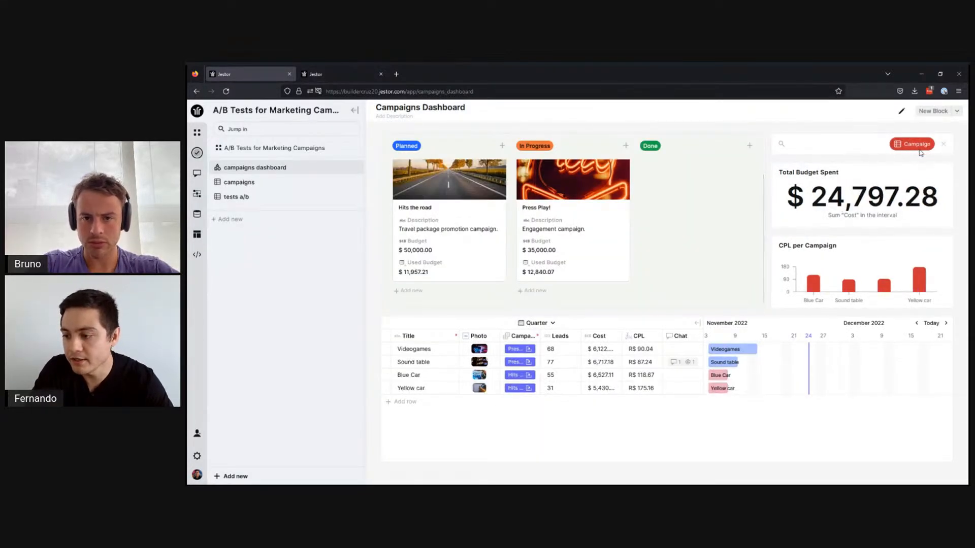
left_click(341, 74)
type("Campaign")
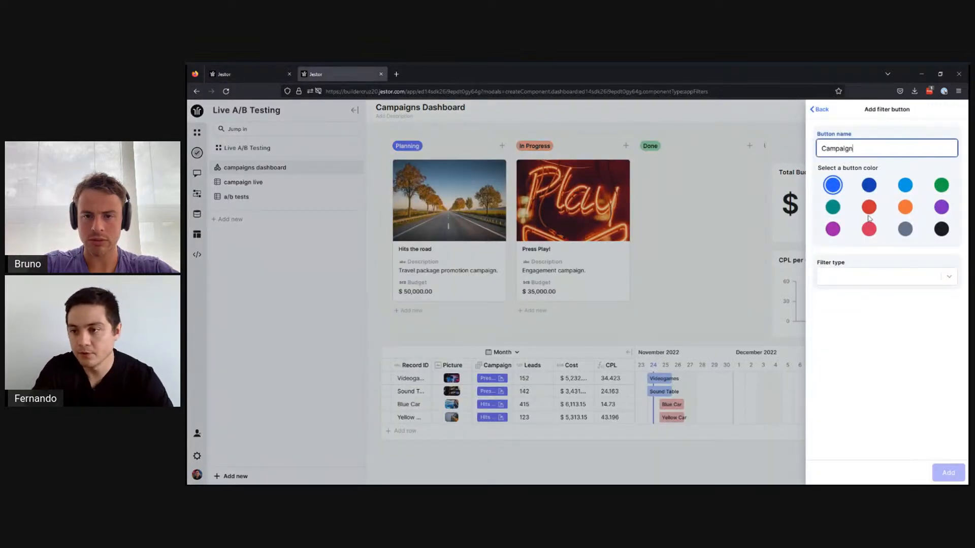
left_click(868, 206)
left_click(258, 74)
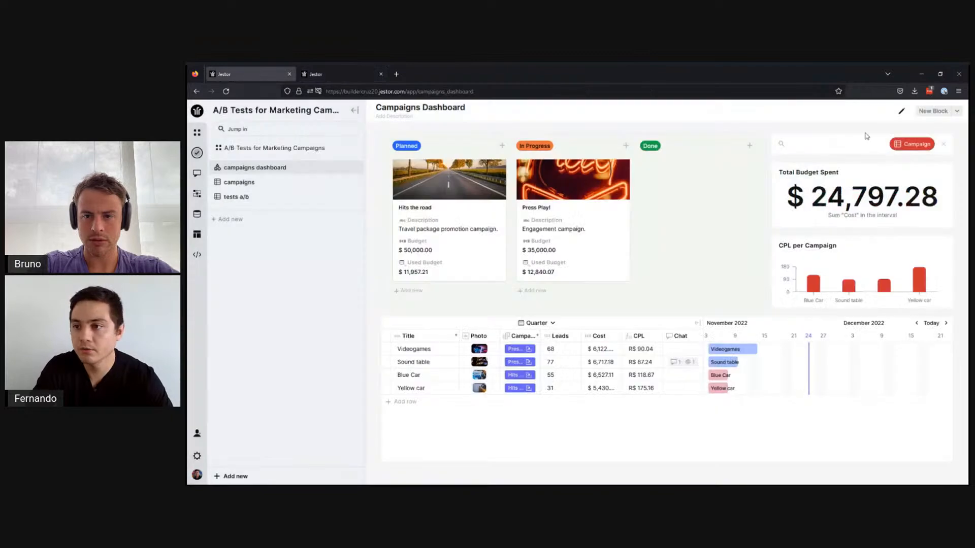
left_click(340, 74)
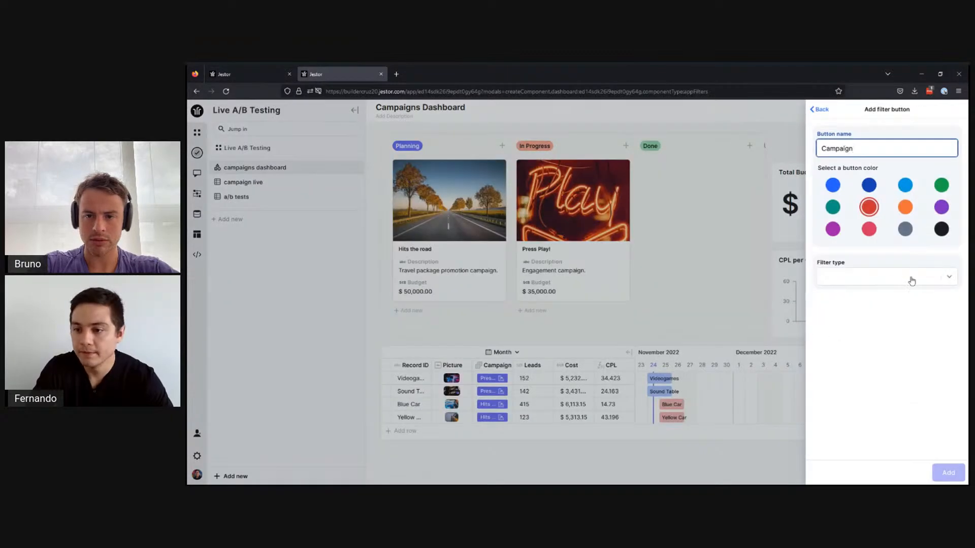
Set the Campaign filter button's filter type to Record ID.
left_click(910, 277)
scroll(846, 375, "down", 1)
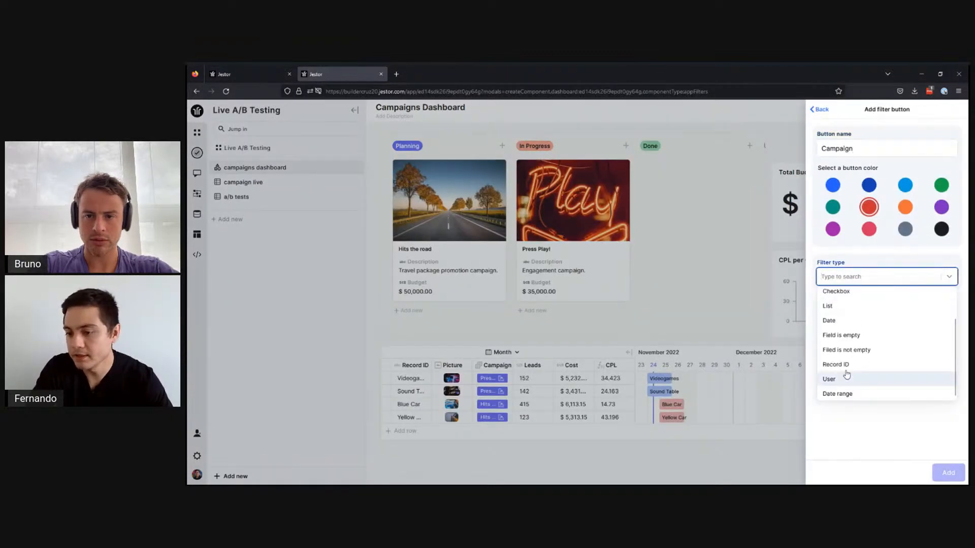
left_click(846, 367)
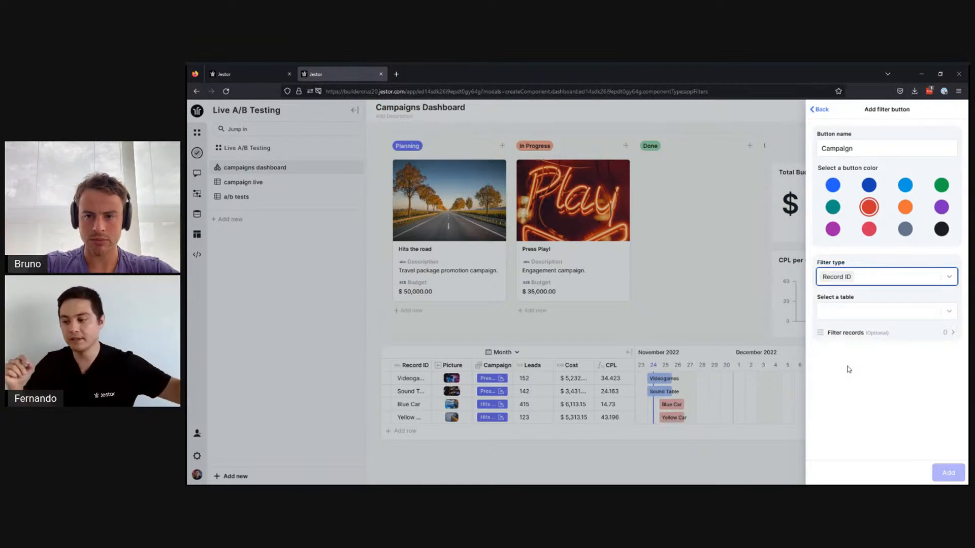
Check the campaign options in the finished dashboard's filter and select Campaign Live as the new filter's table.
left_click(249, 74)
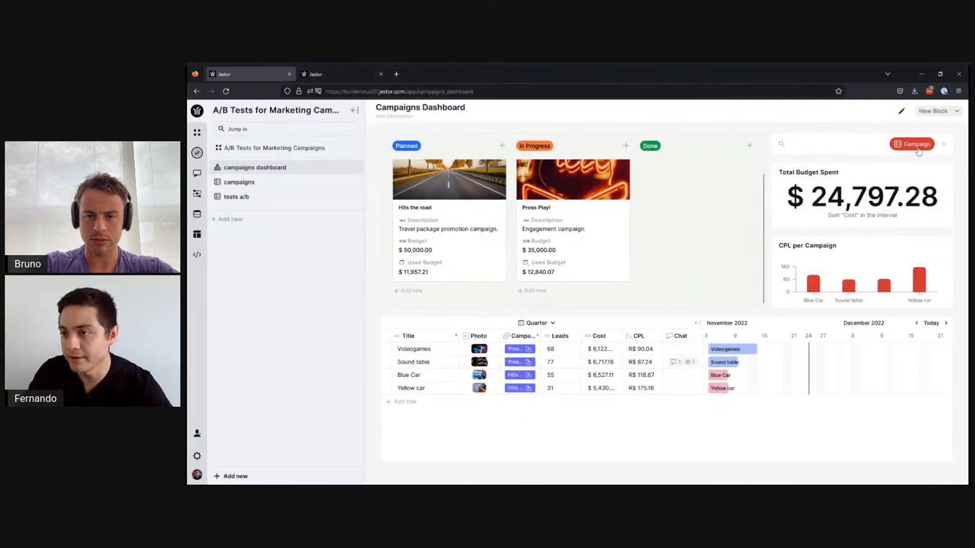
left_click(917, 146)
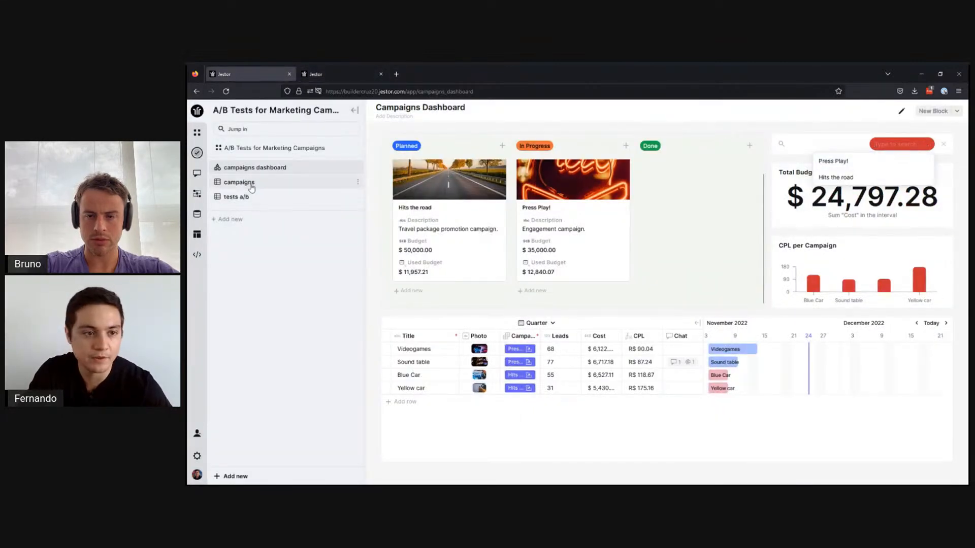
left_click(338, 74)
left_click(861, 311)
type("cam")
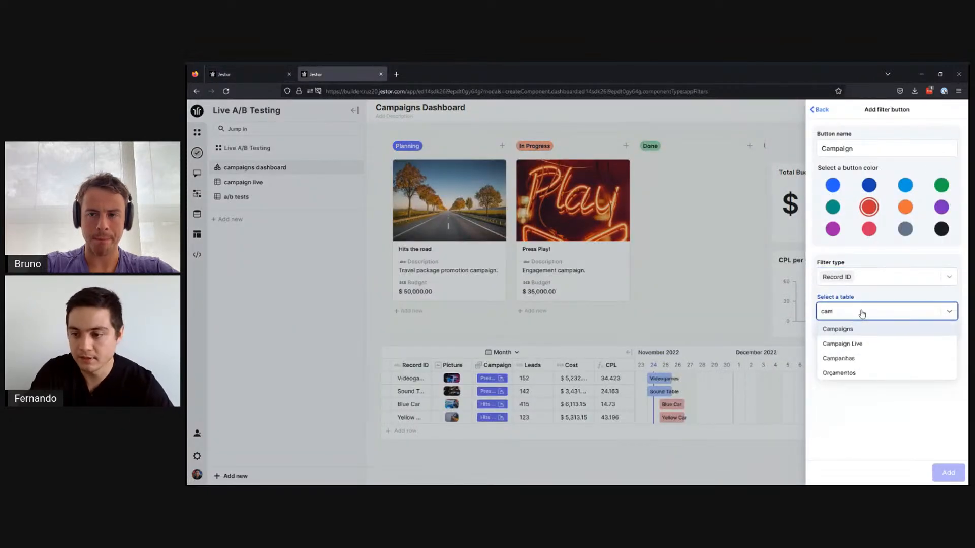
left_click(858, 344)
Apply the Campaign filter to the Record ID field of the Kanban block.
scroll(870, 366, "down", 1)
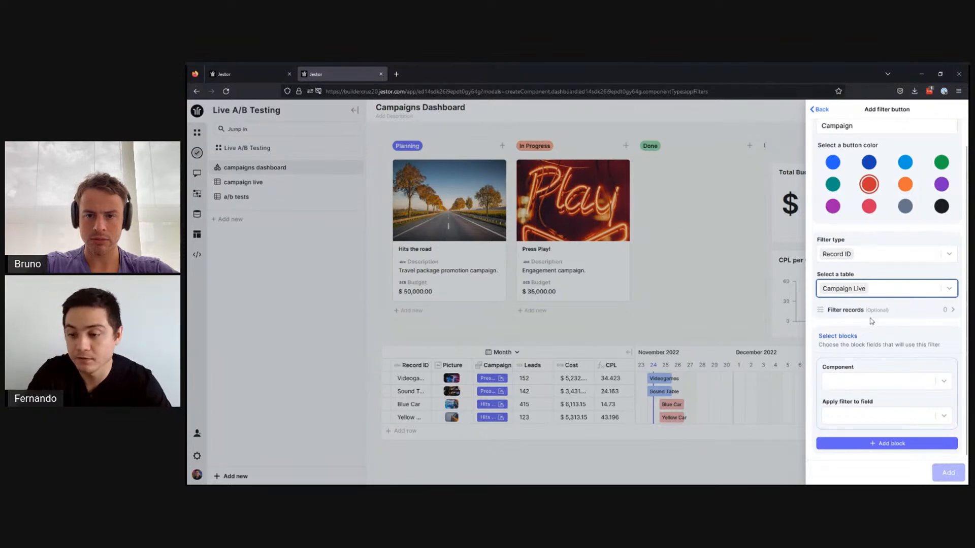
left_click(882, 386)
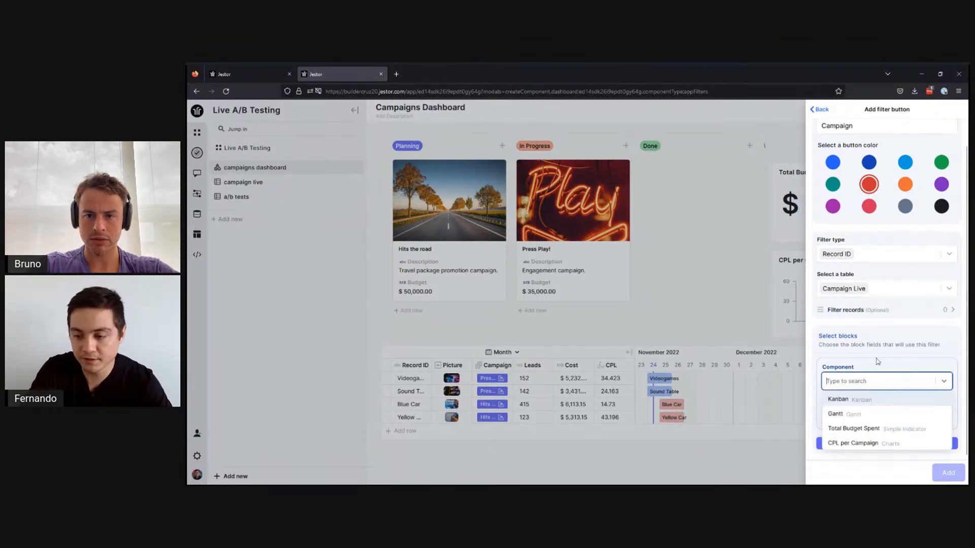
left_click(872, 398)
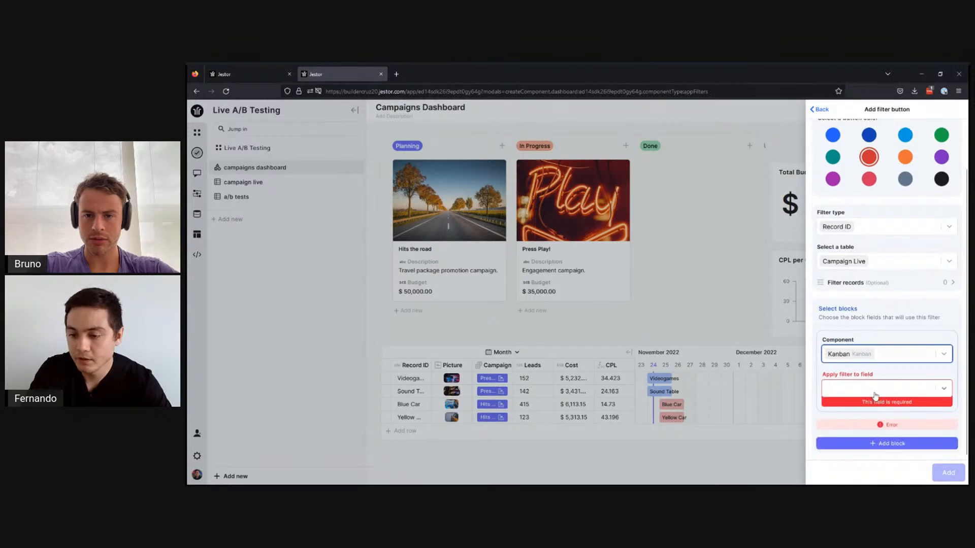
left_click(875, 397)
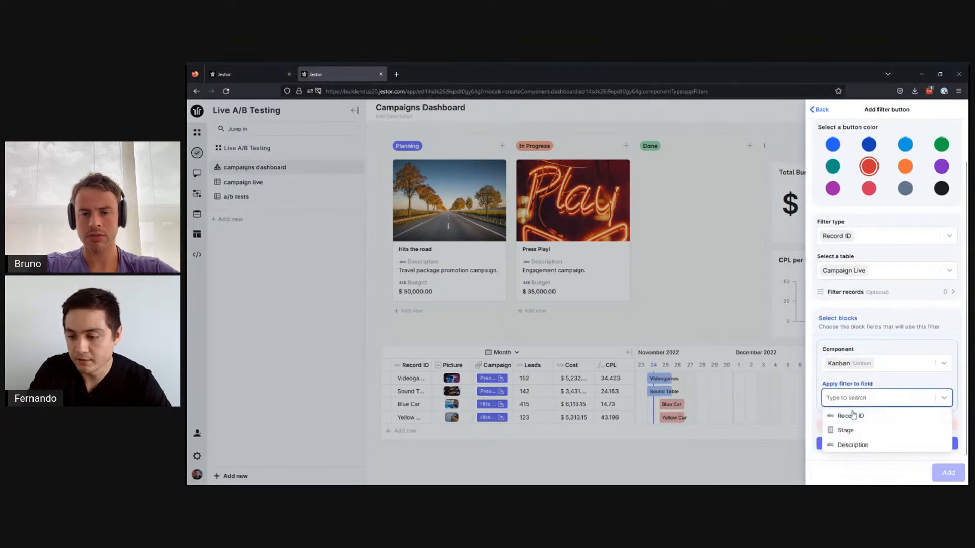
left_click(868, 421)
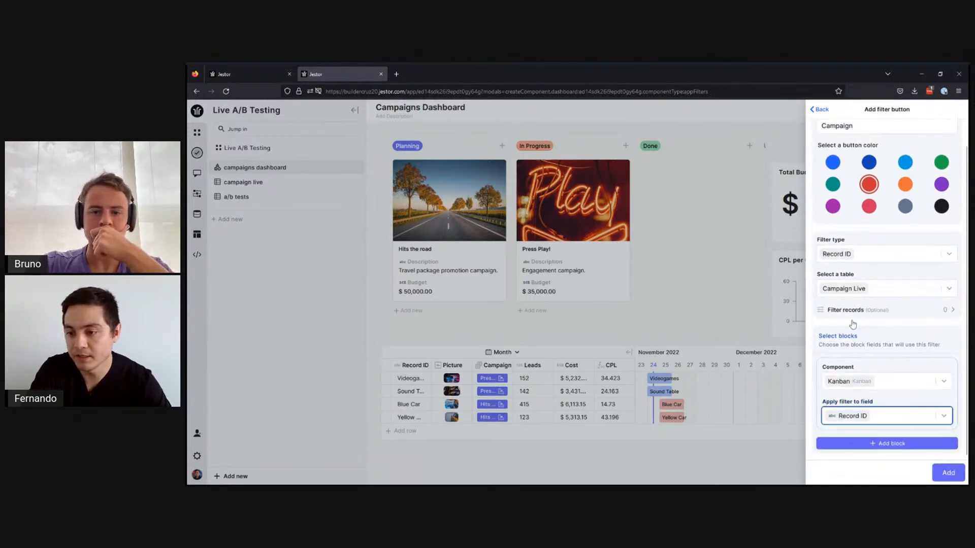
scroll(865, 149, "up", 1)
scroll(907, 330, "down", 1)
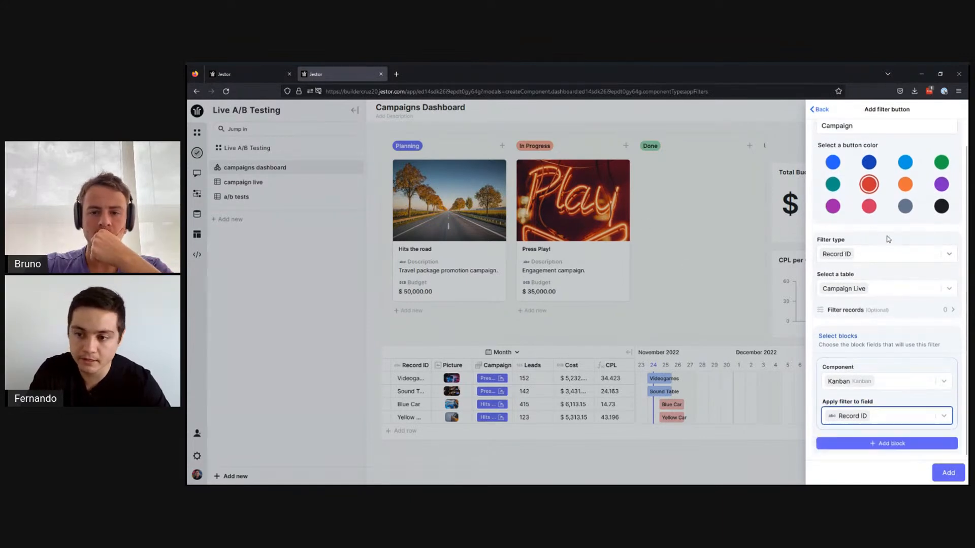
Add the Gantt block to the Campaign filter and apply the filter to its Campaign field.
left_click(891, 443)
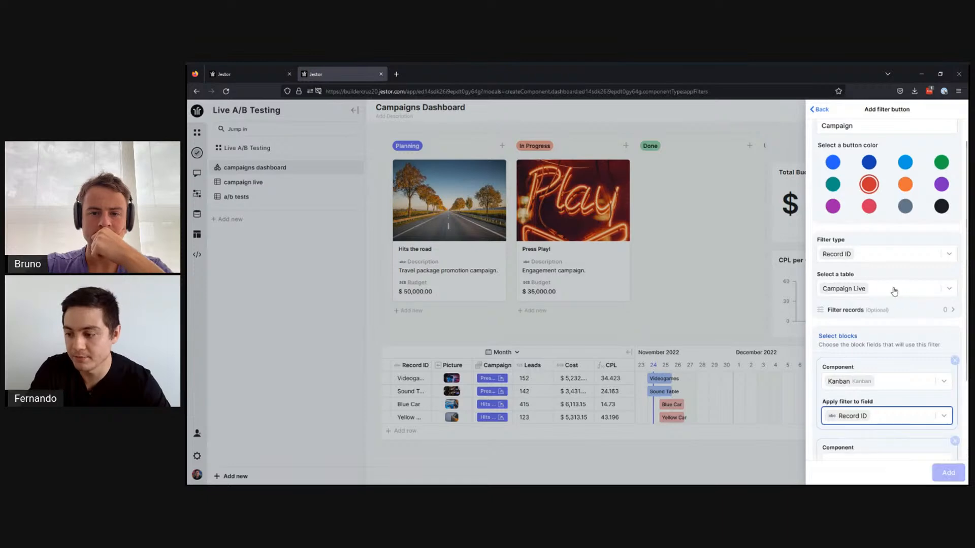
left_click(888, 363)
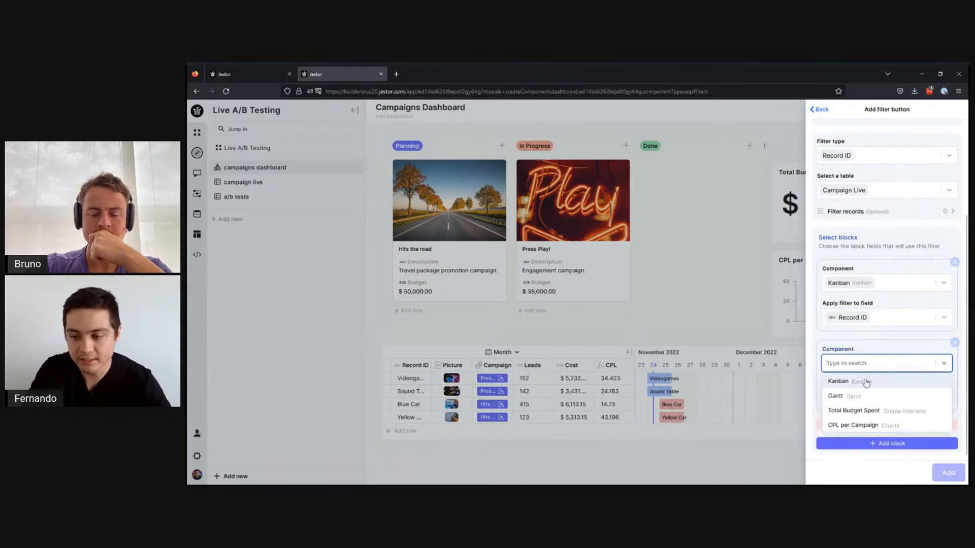
left_click(861, 401)
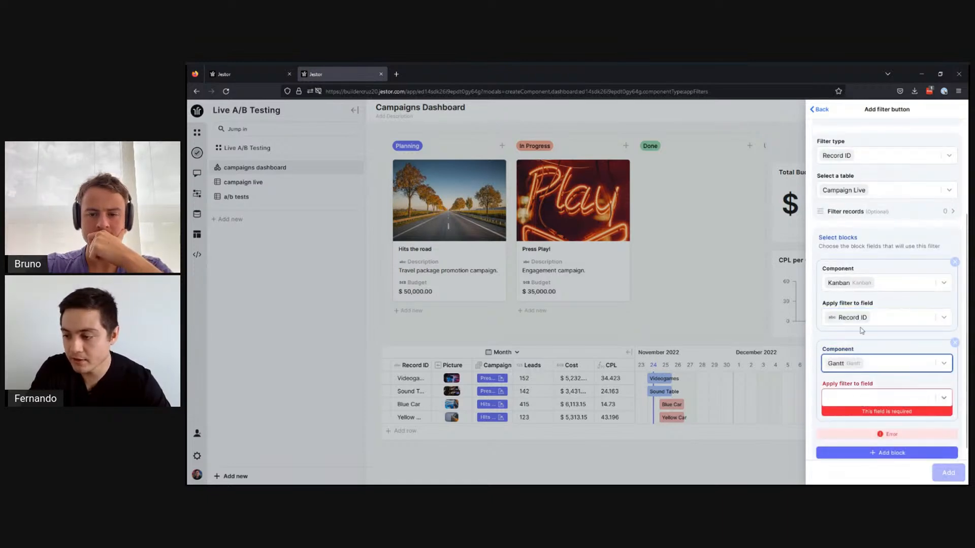
left_click(886, 394)
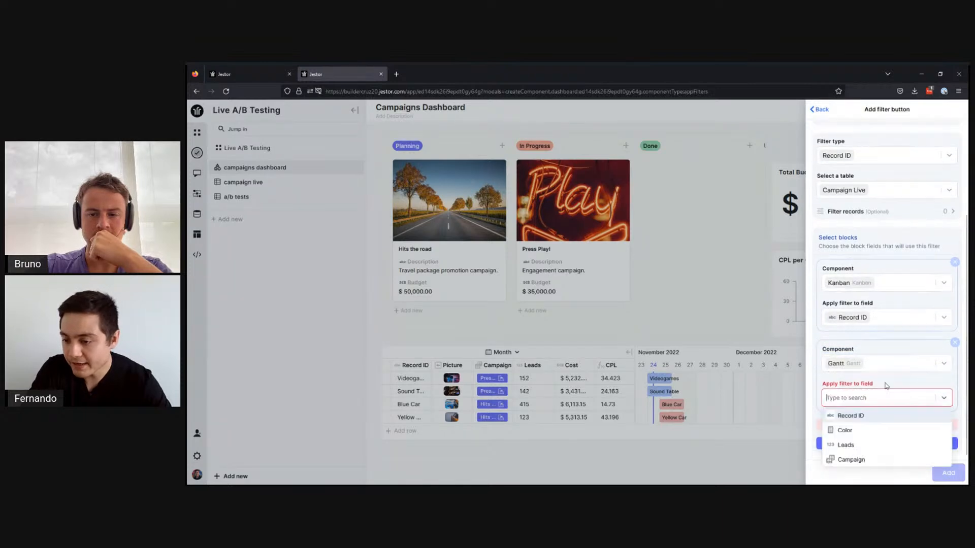
left_click(852, 460)
Add the Total Budget Spent indicator to the filter's blocks, applying the filter to its Campaign field.
left_click(890, 445)
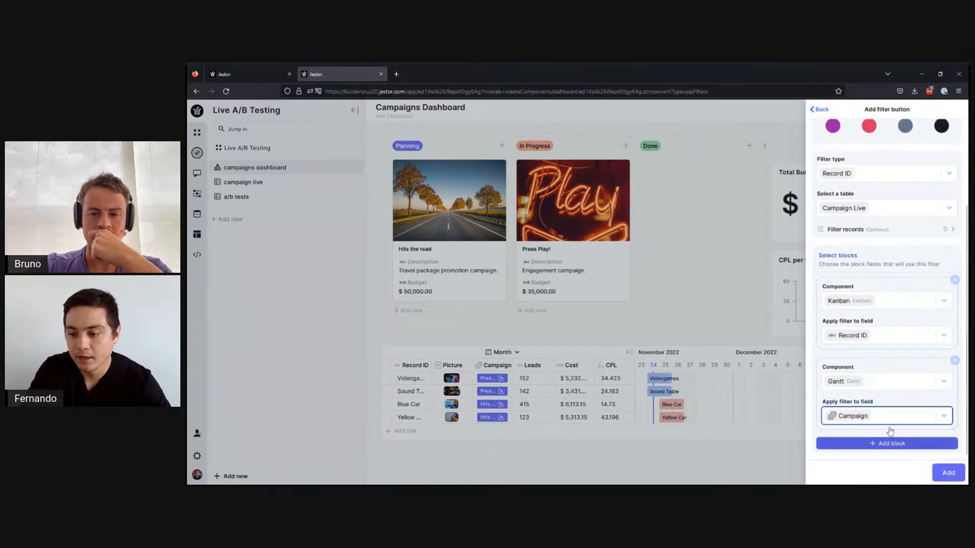
left_click(880, 364)
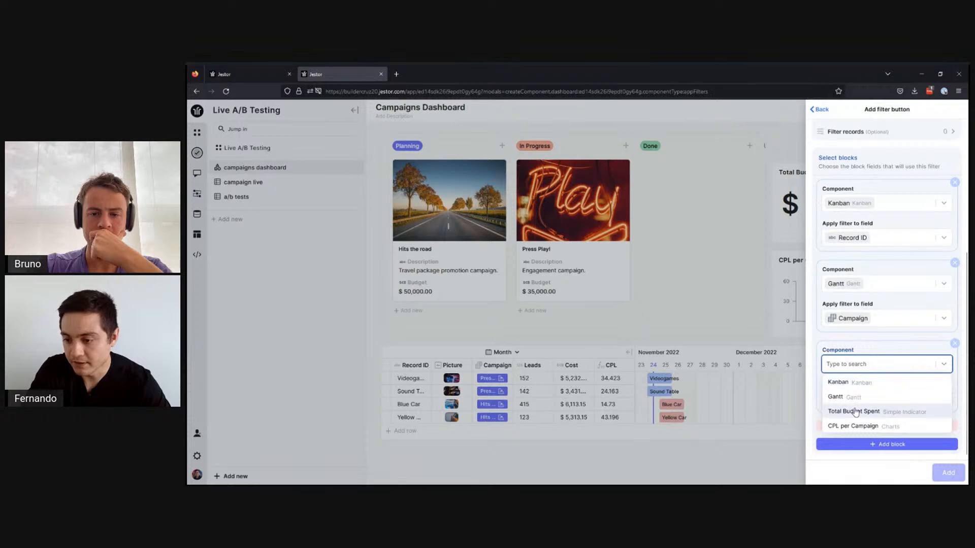
left_click(855, 412)
left_click(909, 399)
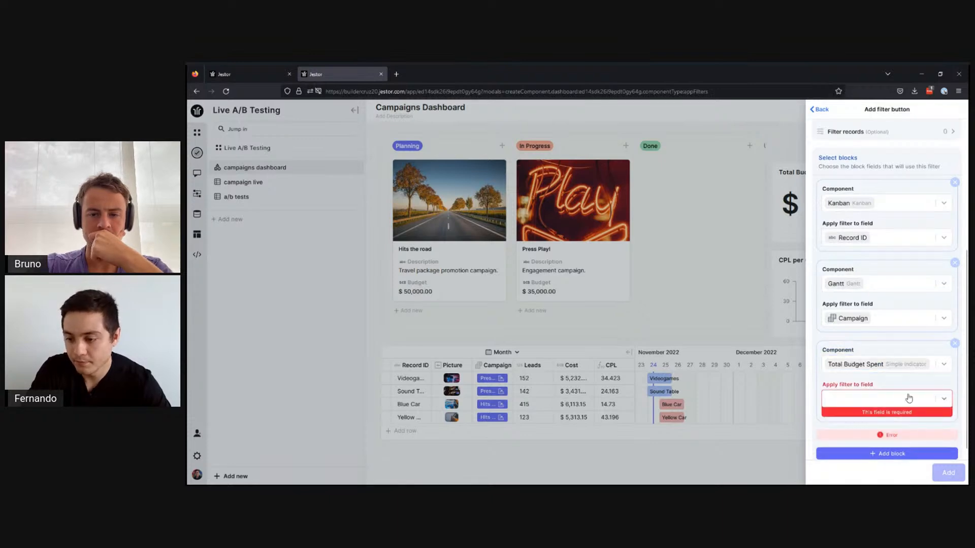
left_click(868, 462)
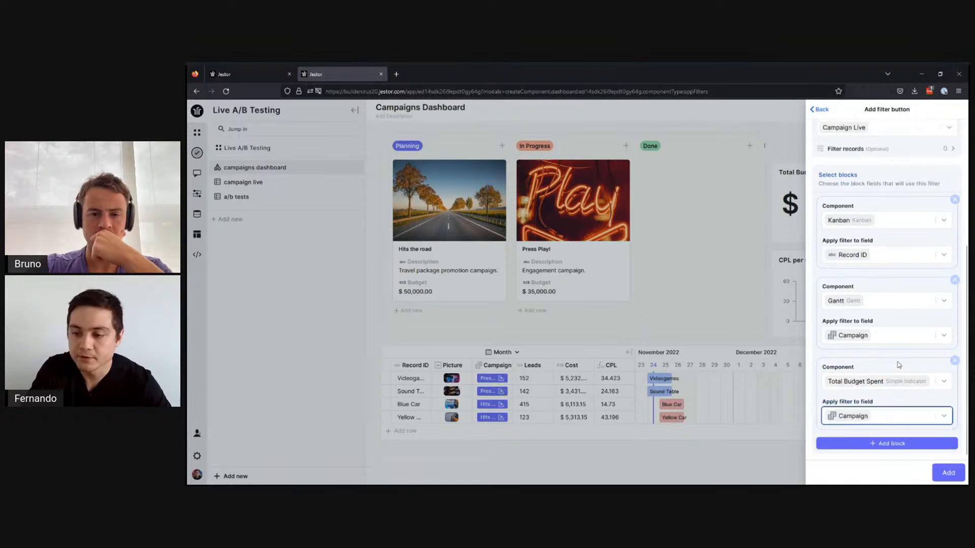
Add the CPL per Campaign chart to the filter's blocks, applying the filter to its Campaign field.
left_click(894, 443)
left_click(870, 368)
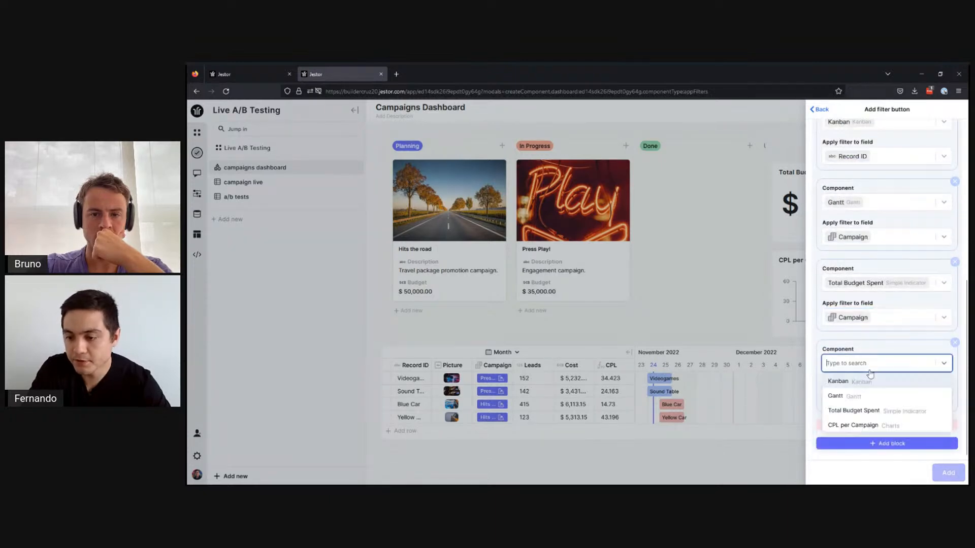
left_click(865, 427)
left_click(881, 398)
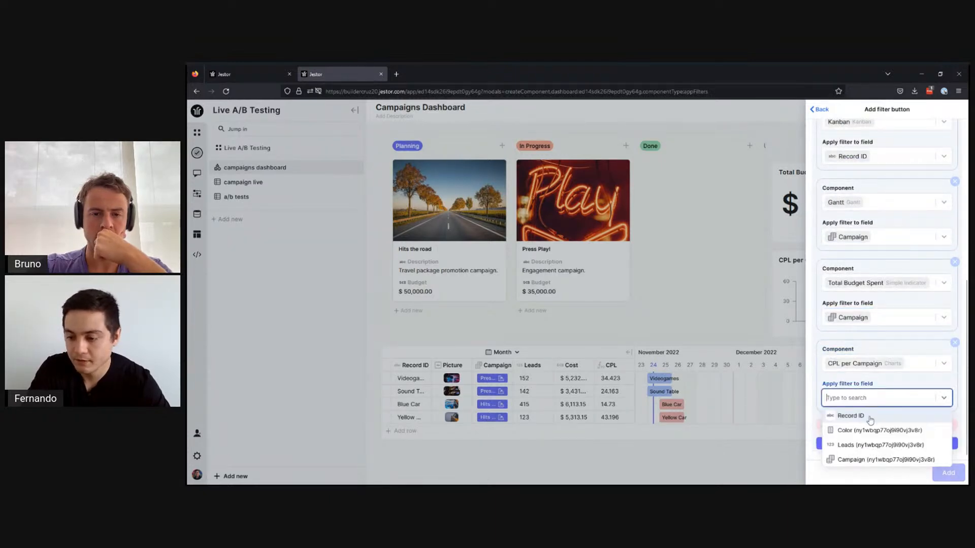
left_click(870, 460)
Create the search filter block with its Campaign button, place it above the Total Budget Spent indicator and finish editing the dashboard layout.
left_click(938, 476)
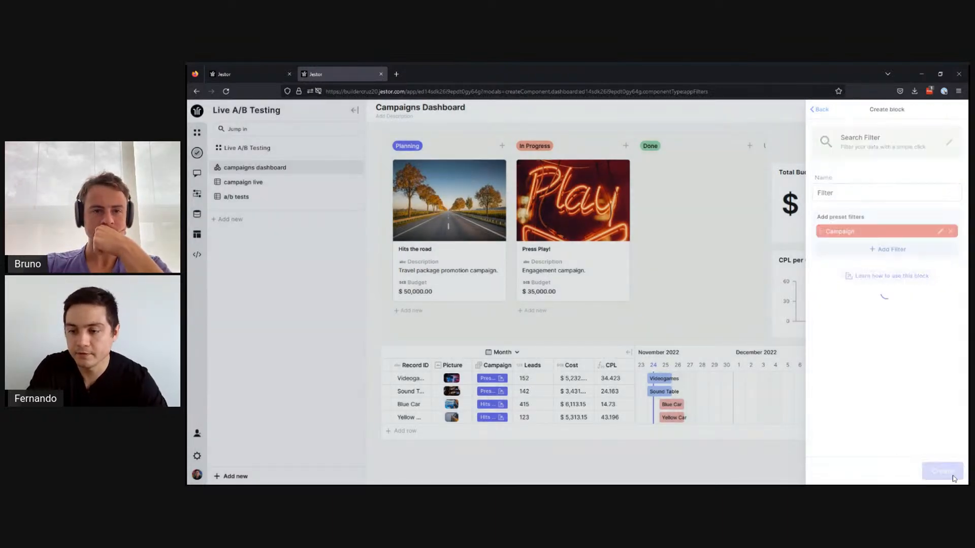
left_click(953, 476)
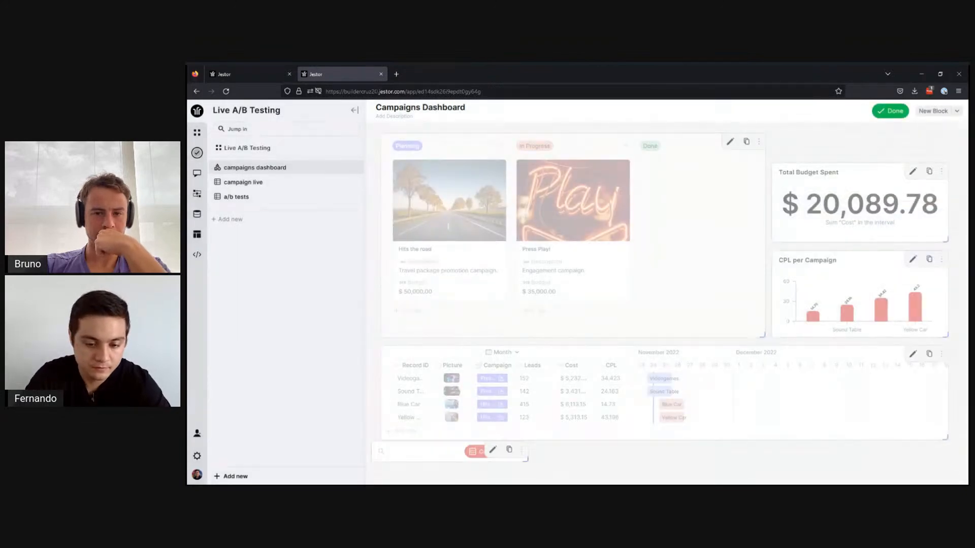
left_click_drag(409, 462, 807, 148)
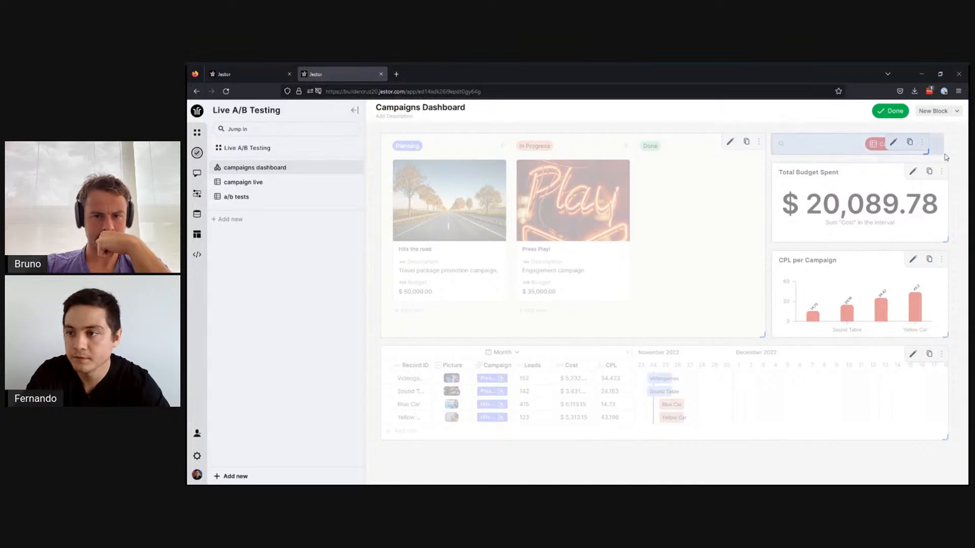
left_click(893, 111)
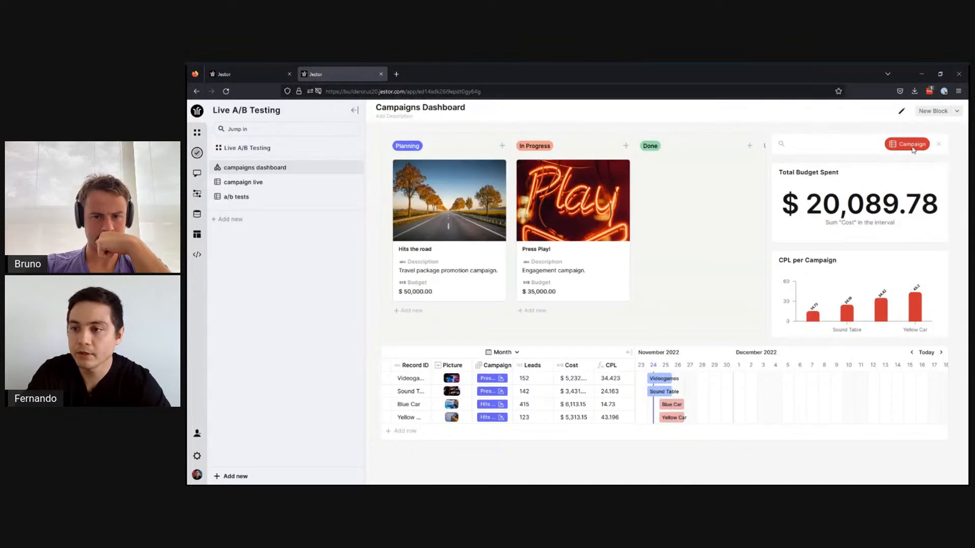
Test the Campaign filter on the dashboard with Press Play! and with Hits the road.
left_click(912, 150)
left_click(885, 161)
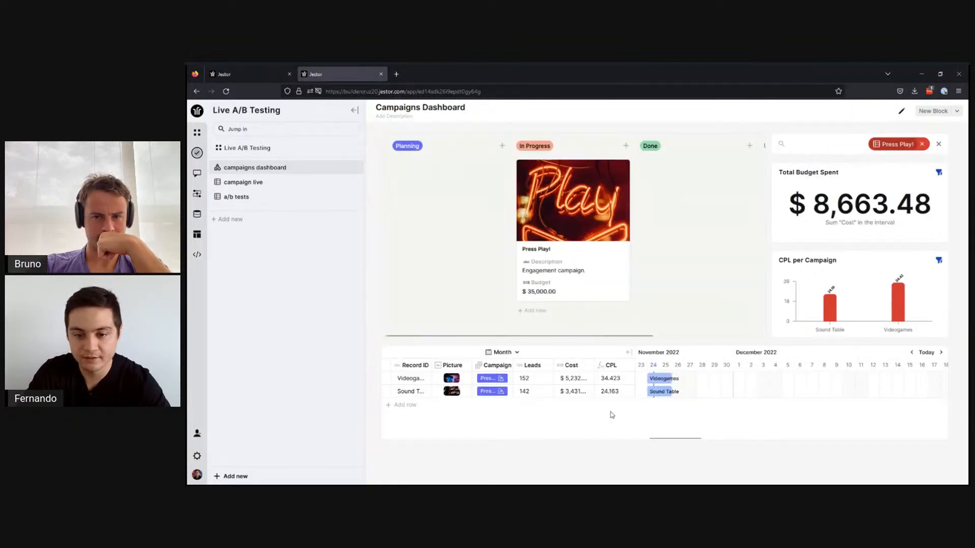
left_click(899, 146)
left_click(859, 177)
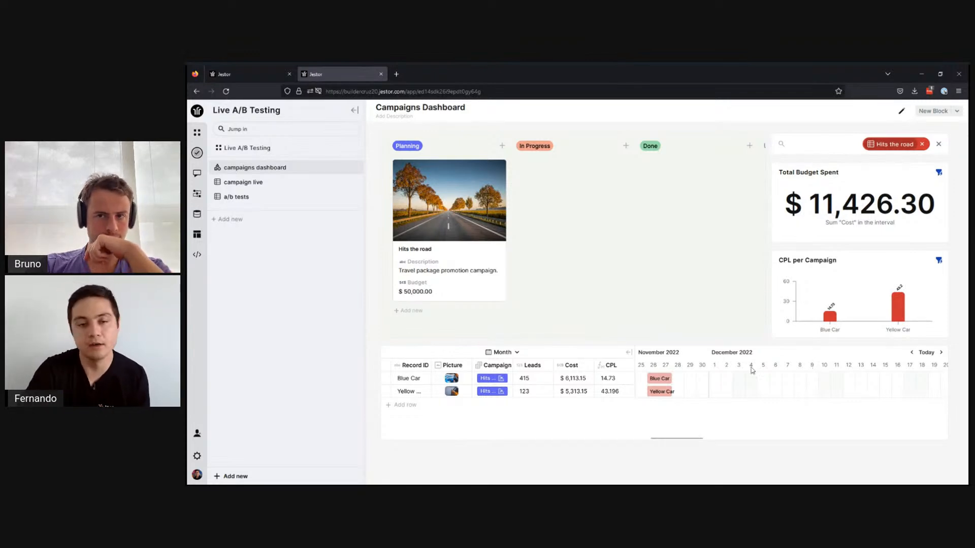
Examine the Used Budget column in the finished app's Campaigns table and the records in its Tests A/B table.
left_click(254, 75)
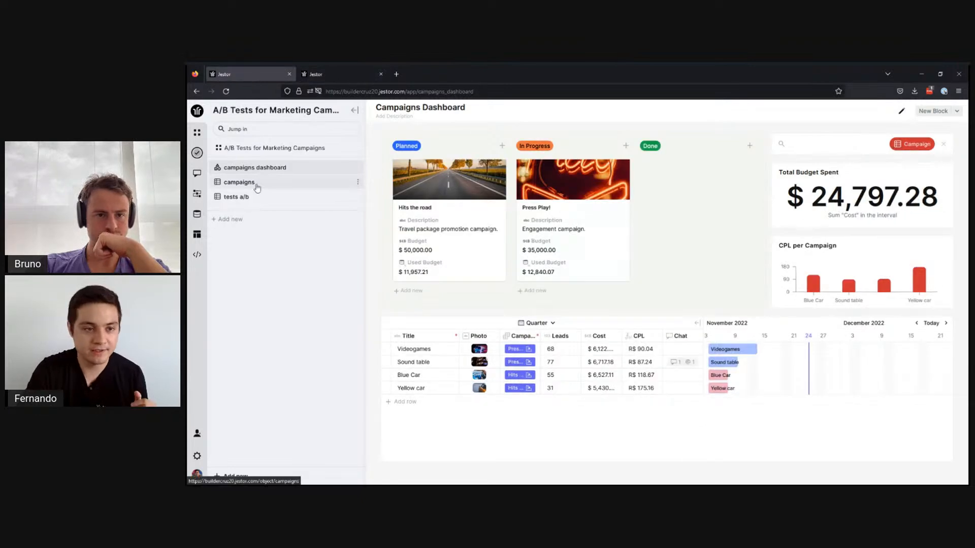
left_click(255, 184)
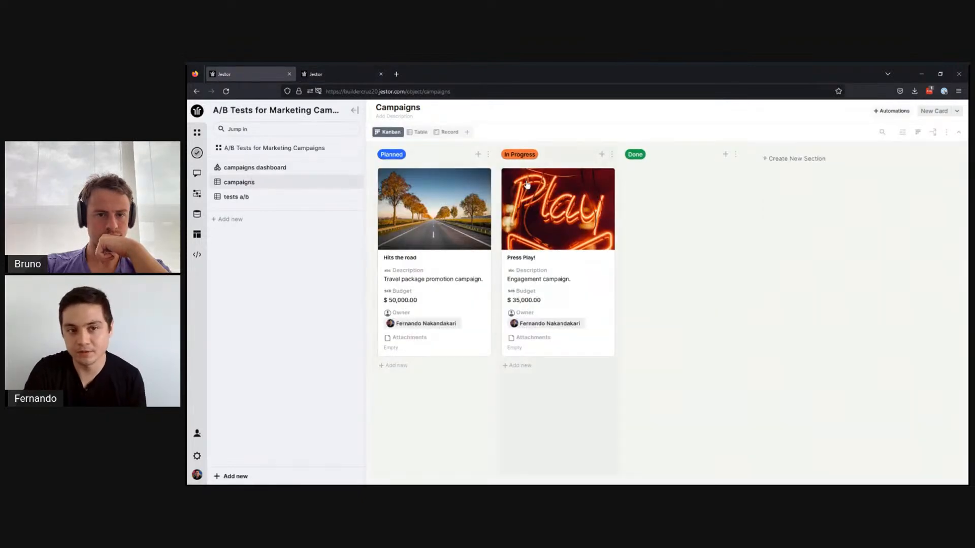
left_click(414, 134)
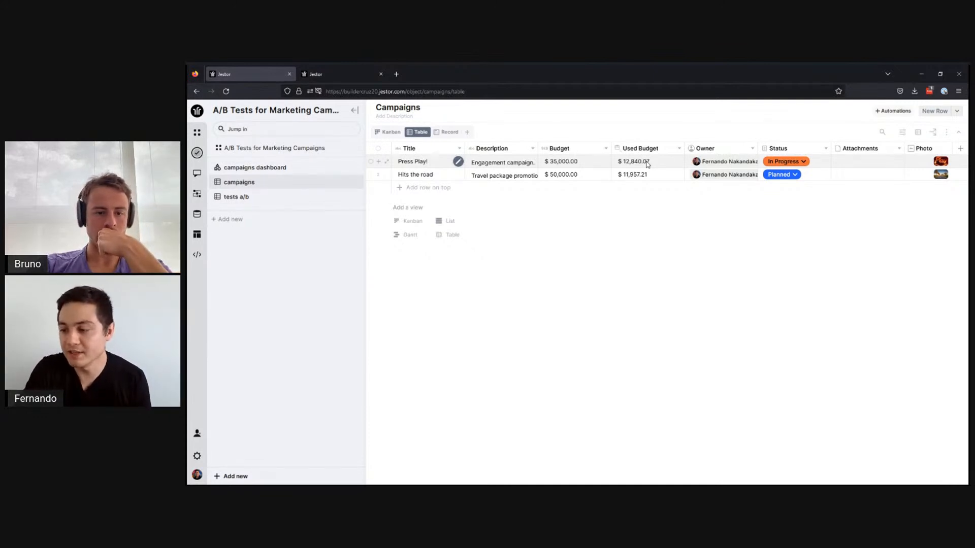
left_click(269, 203)
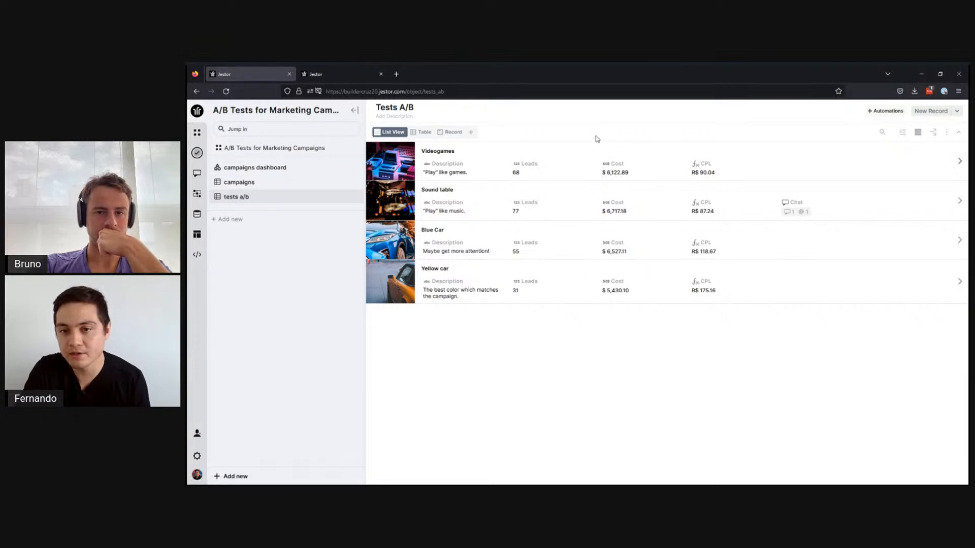
Open the Used Budget query field of the finished app's Campaigns table and copy its entire SQL code.
left_click(271, 185)
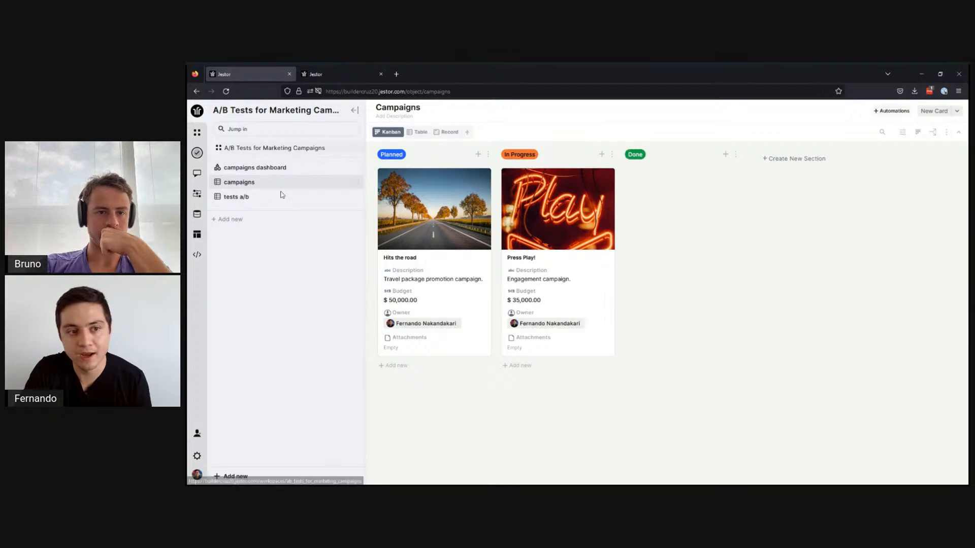
left_click(418, 132)
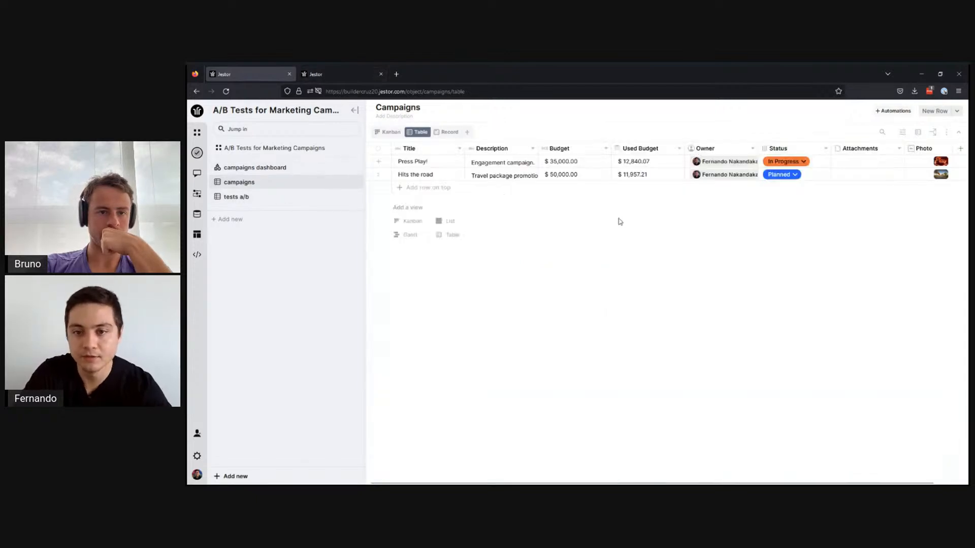
left_click(655, 149)
left_click(652, 192)
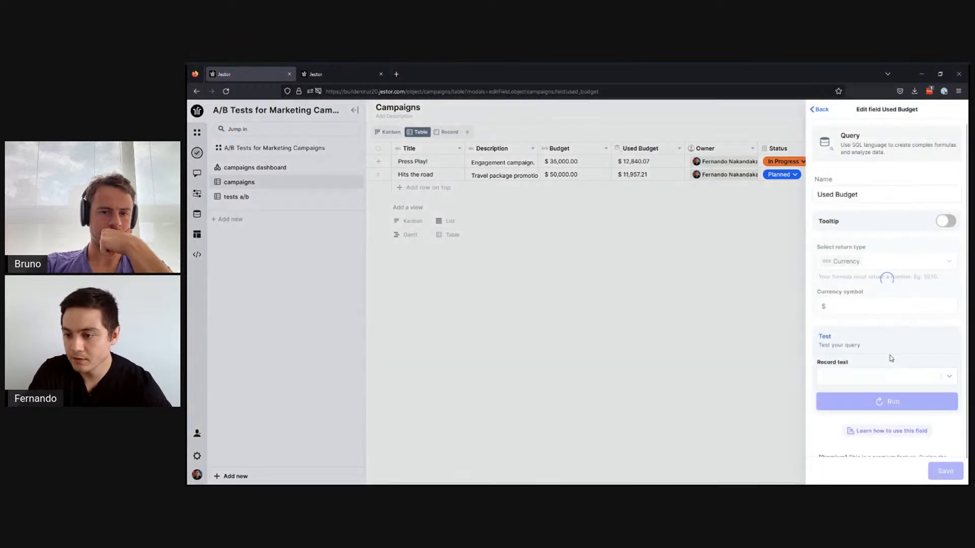
scroll(891, 359, "down", 2)
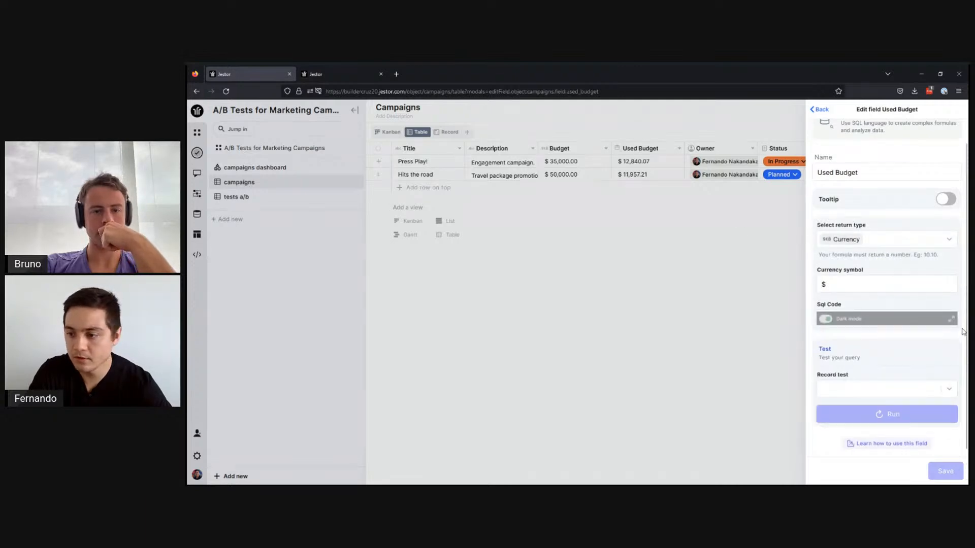
left_click(949, 322)
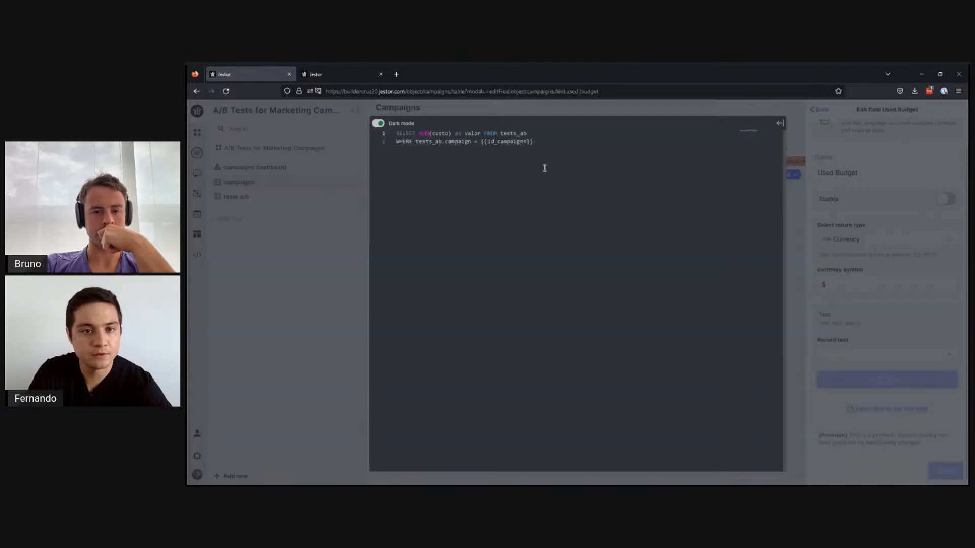
key("ctrl+a")
key("ctrl+c")
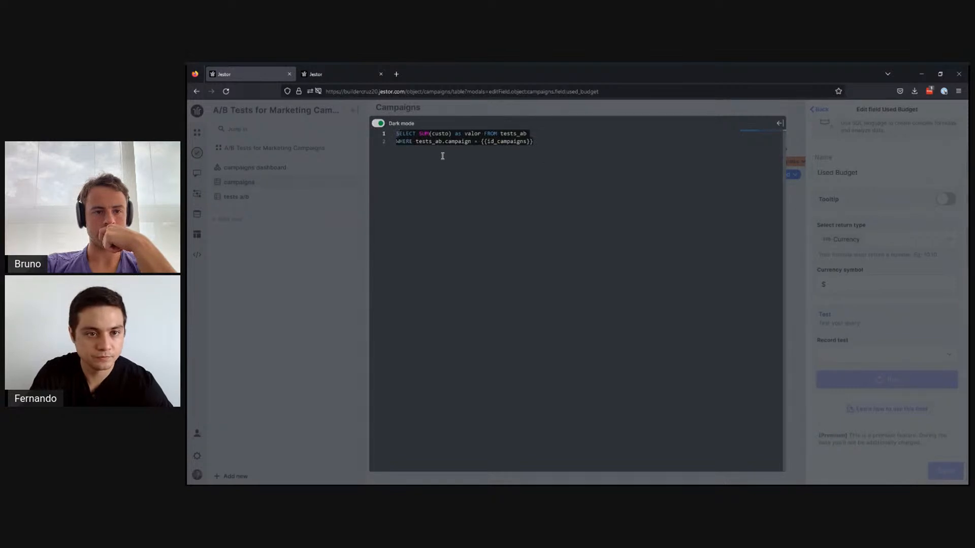
left_click(420, 105)
Return to the Live A/B Testing app and start a new Query field named "Budget Used" in the Campaign Live table.
left_click(329, 74)
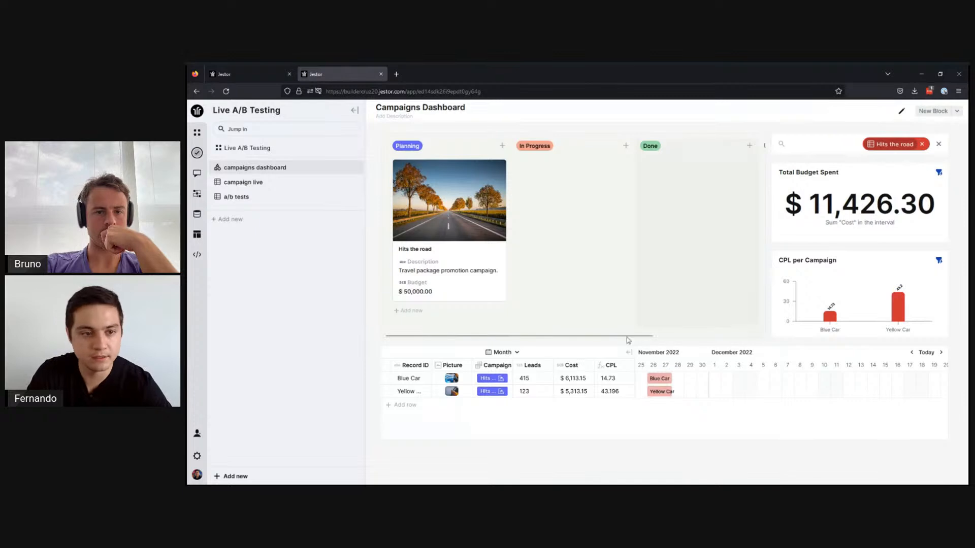
left_click(241, 182)
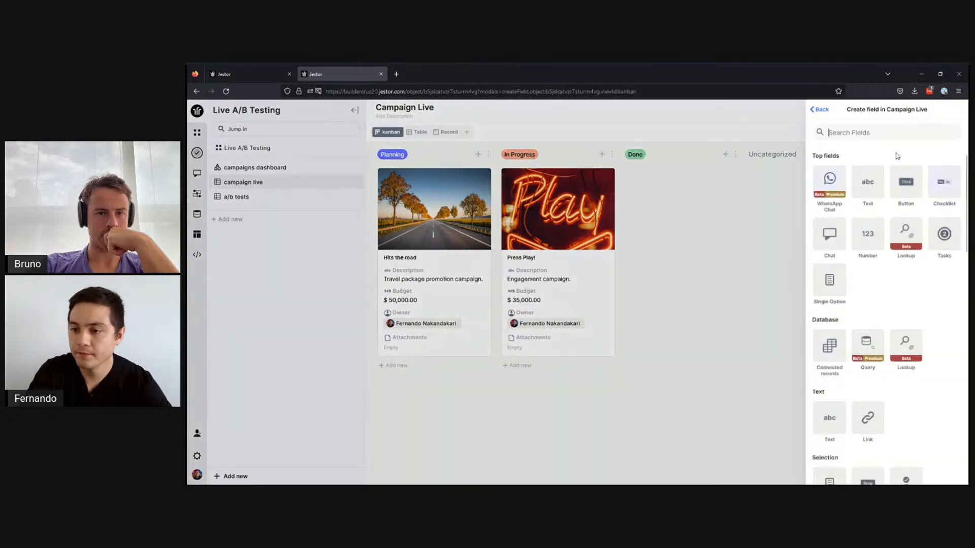
scroll(884, 175, "down", 3)
left_click(866, 206)
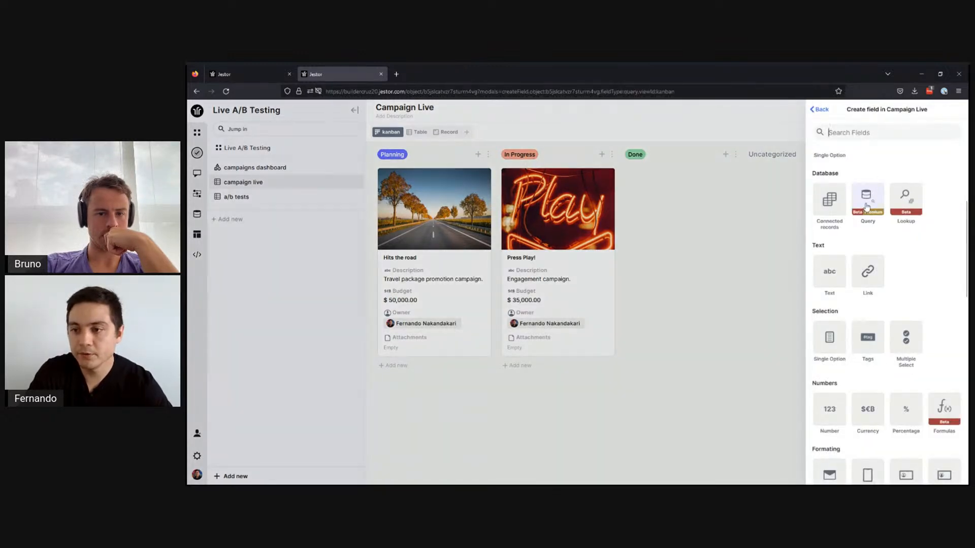
left_click(865, 196)
type("Budget Used")
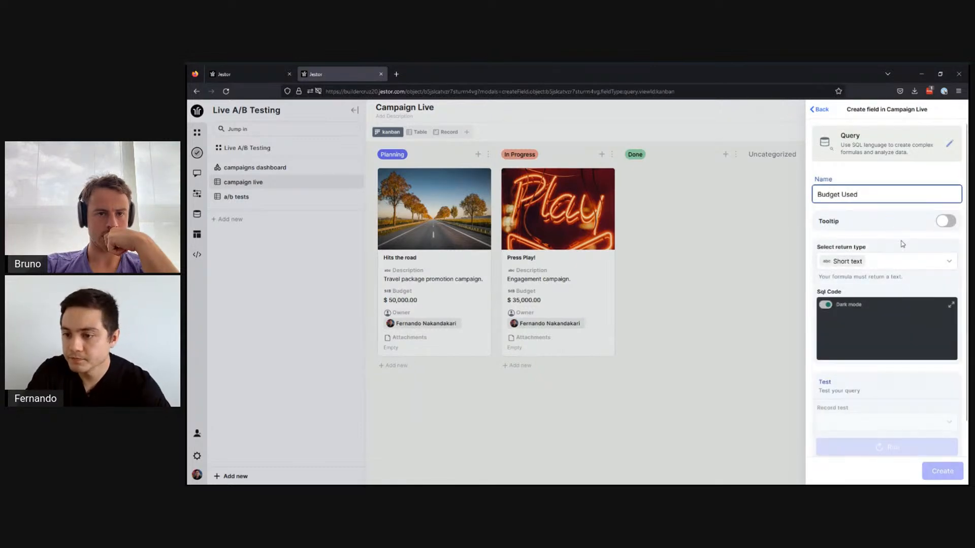
Paste the copied query into the Budget Used field's expanded SQL editor and highlight its SELECT and FROM keywords.
scroll(893, 253, "down", 2)
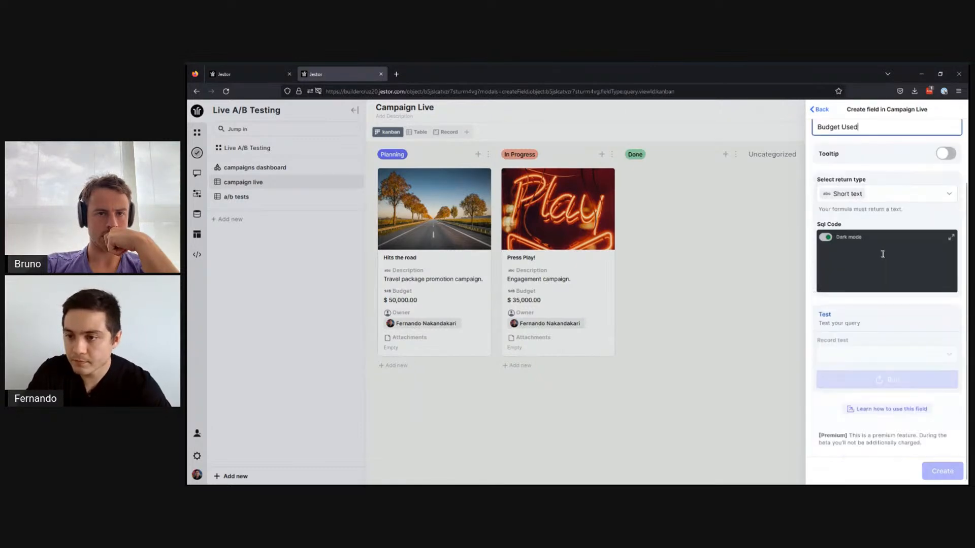
left_click(951, 237)
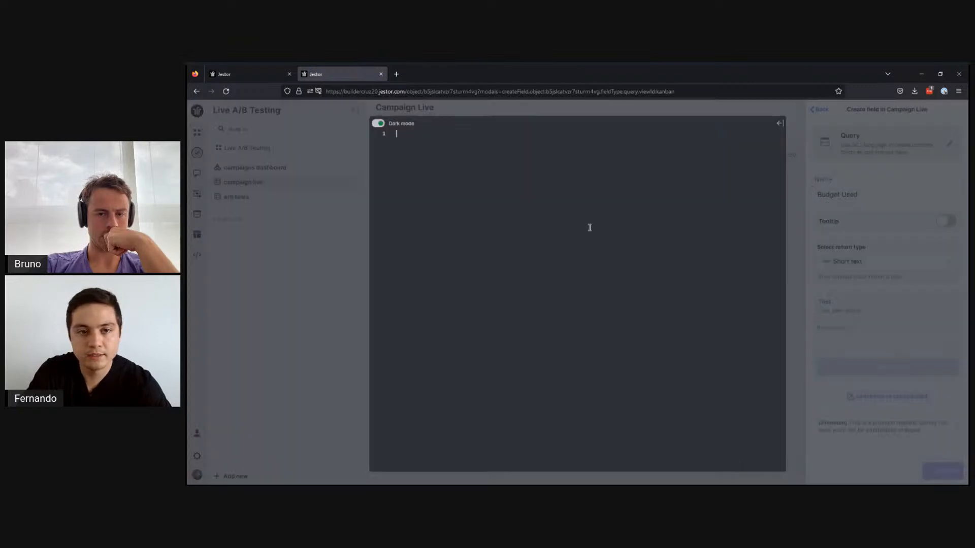
key("ctrl+v")
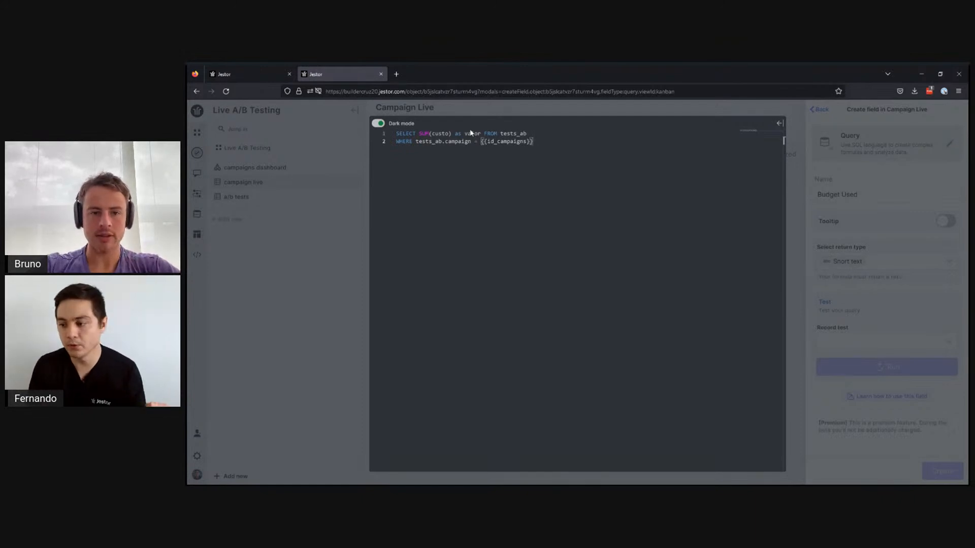
left_click(404, 132)
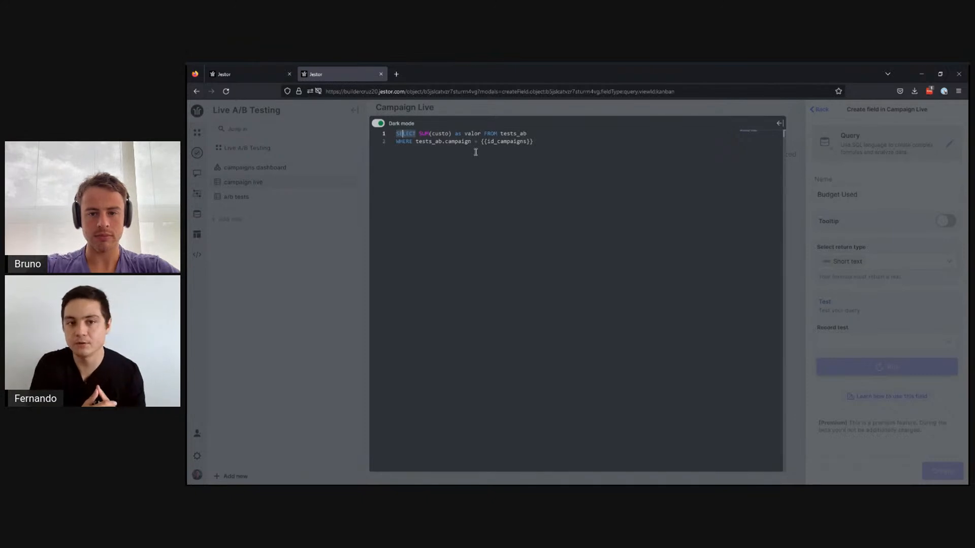
left_click(493, 133)
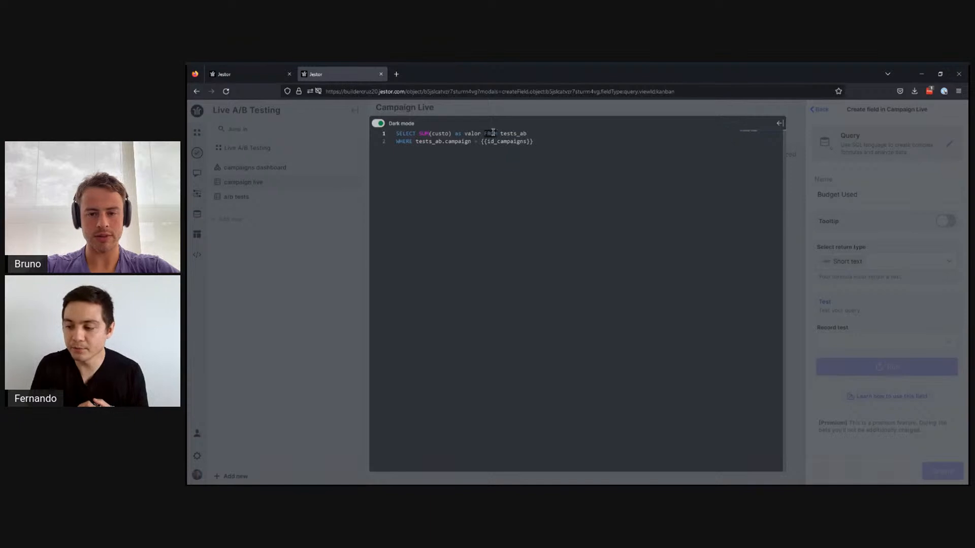
Replace tests_ab after FROM in the Budget Used query with the Campaign Live table's ID from the page address.
double_click(405, 141)
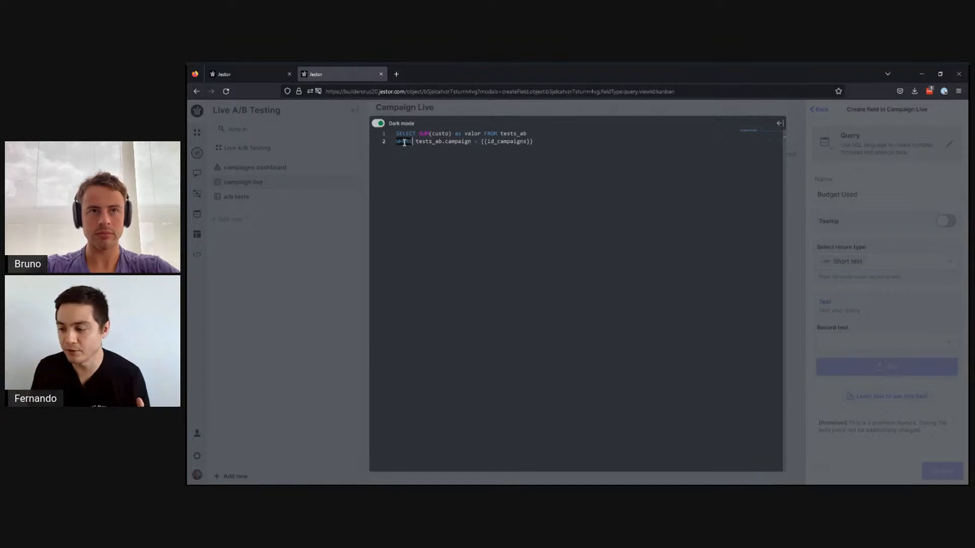
left_click(561, 183)
double_click(510, 134)
key("BackSpace")
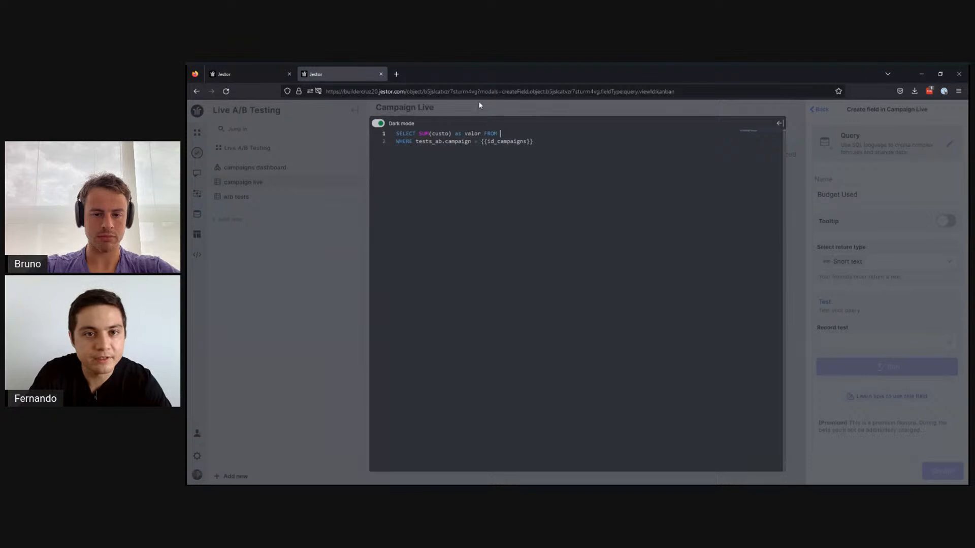
double_click(445, 90)
key("ctrl+c")
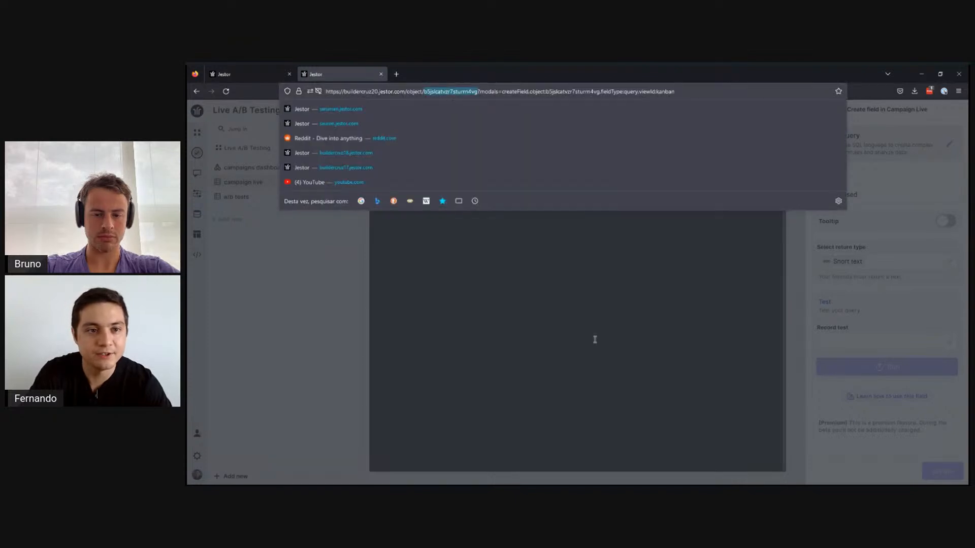
left_click(583, 324)
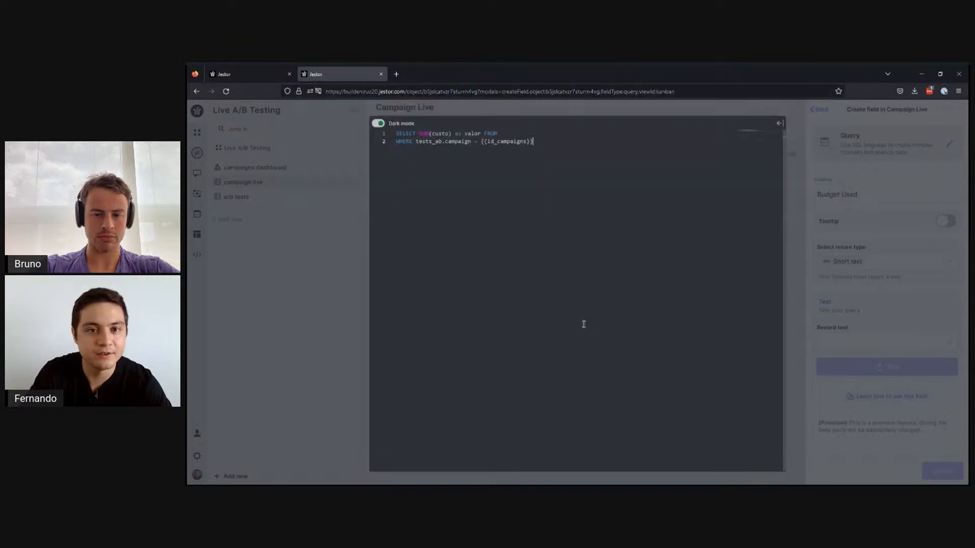
left_click(497, 134)
key("ctrl+v")
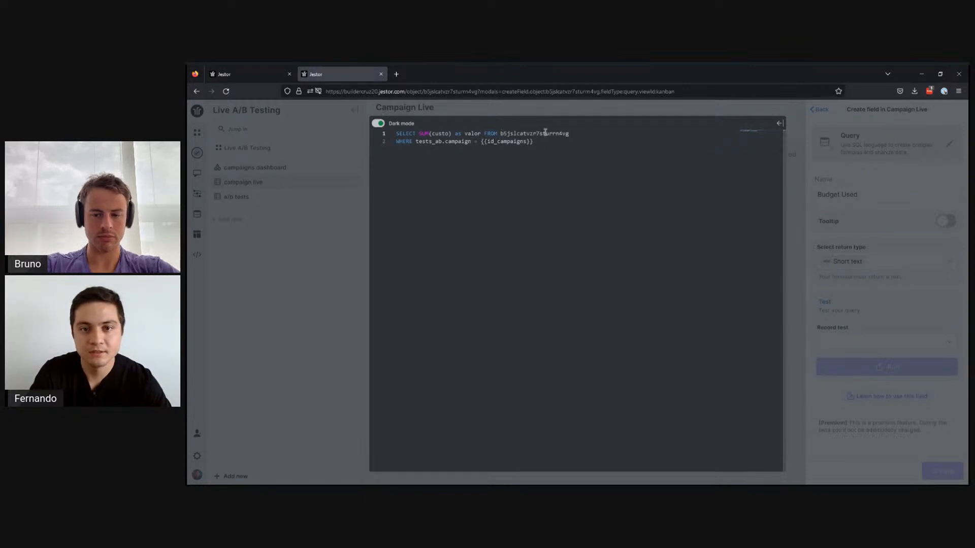
Highlight the pasted table ID in the query's FROM clause.
double_click(518, 133)
left_click(596, 163)
left_click_drag(571, 134, 501, 134)
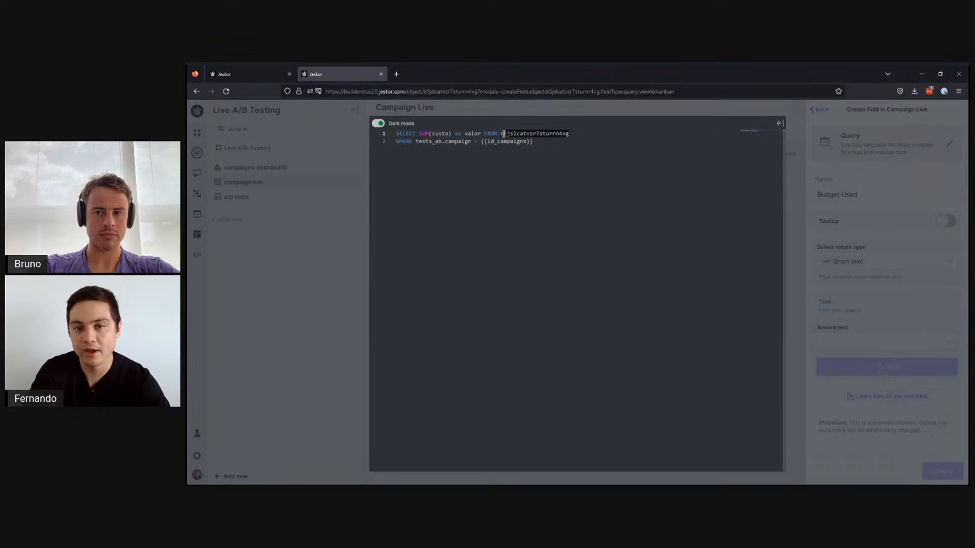
left_click(549, 133)
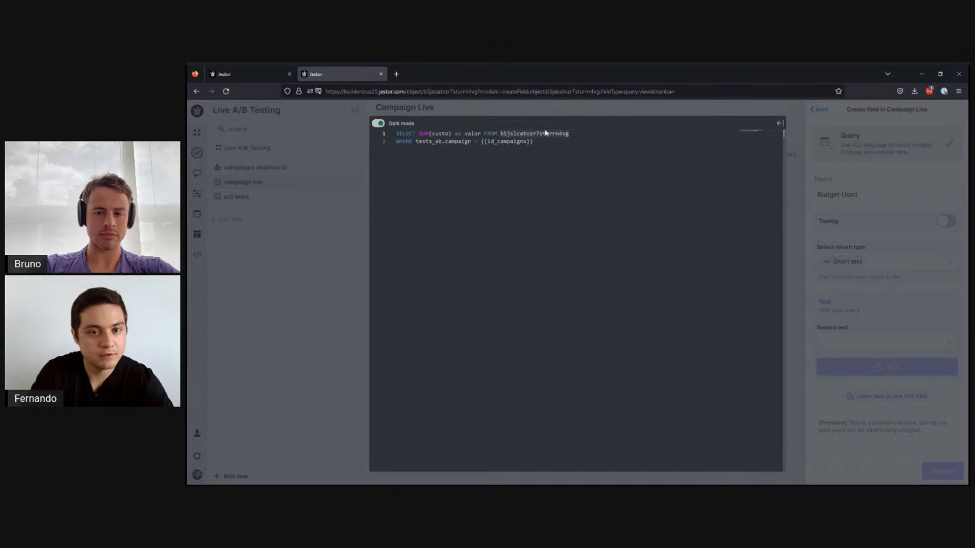
key("ctrl+a")
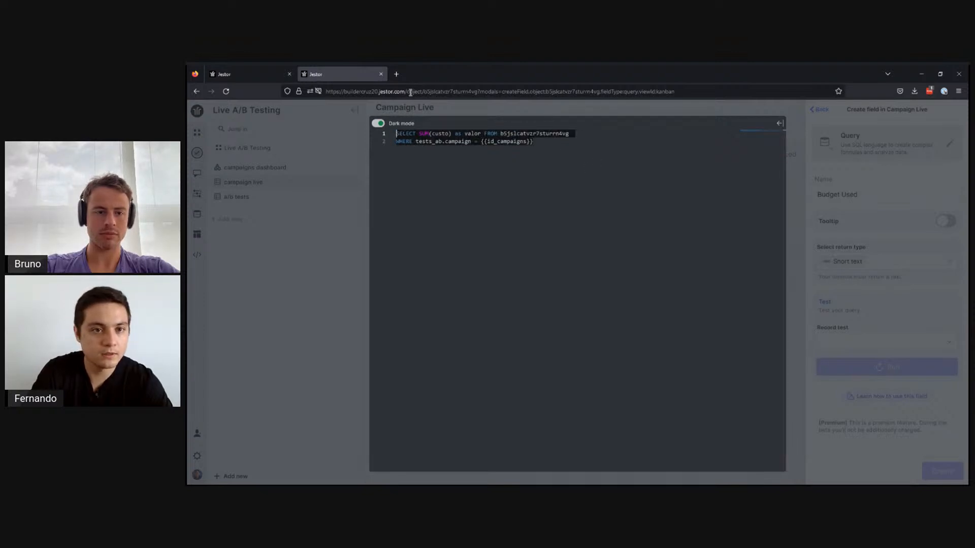
Load the workspace's base address, buildercruz20.jestor.com, in a separate browser tab while keeping the query editor open.
left_click_drag(408, 92, 311, 87)
key("ctrl+c")
left_click(396, 74)
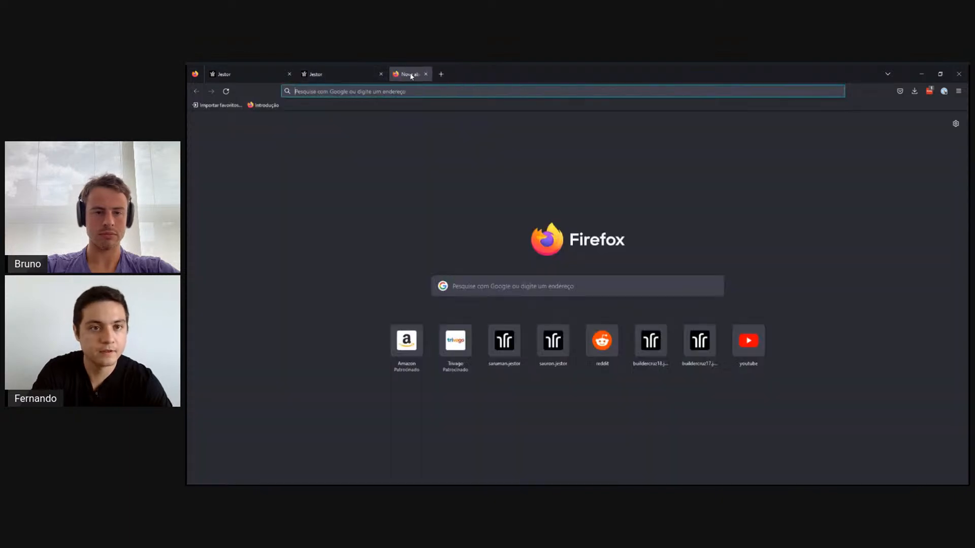
key("ctrl+v")
key("Return")
left_click(383, 70)
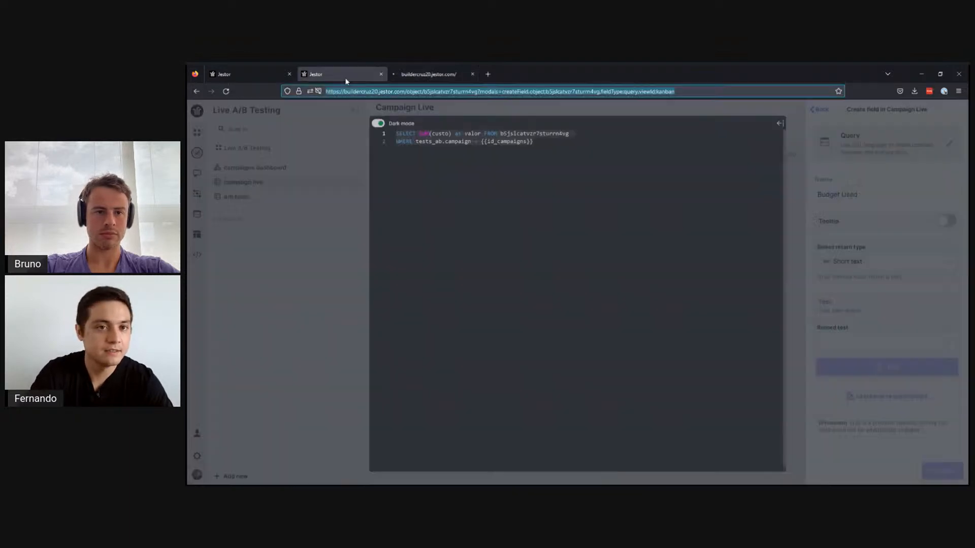
left_click(421, 79)
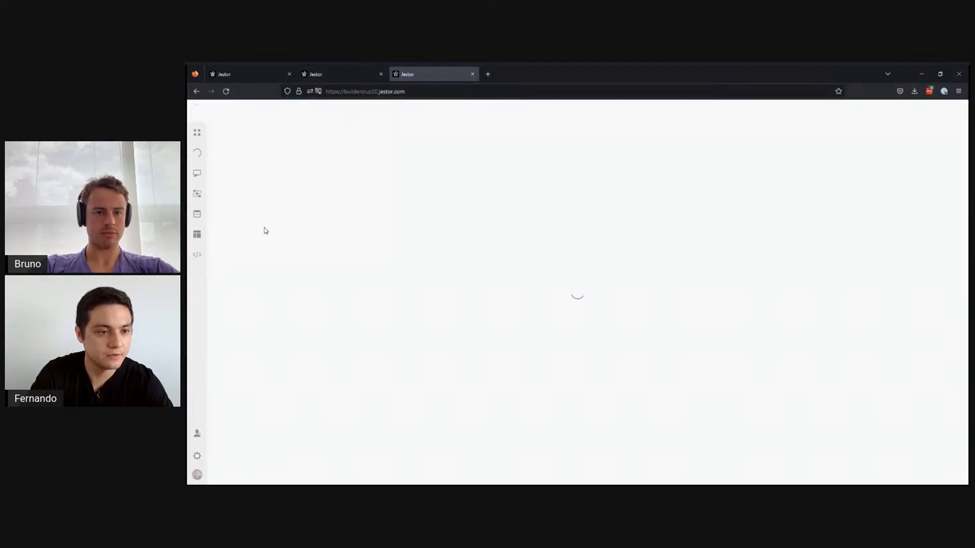
left_click(340, 78)
left_click(422, 77)
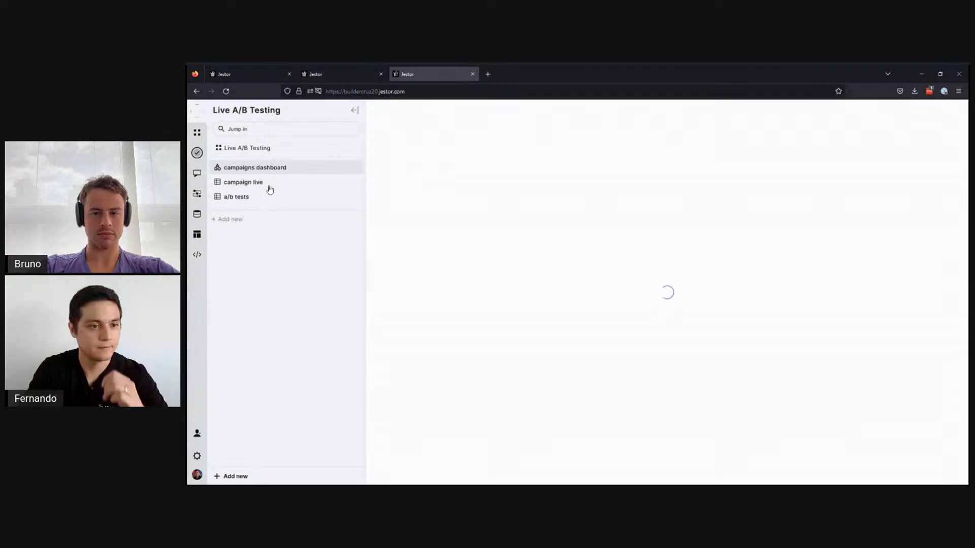
Copy the A/B Tests table's ID from its page address and use it as the table name in the query's FROM and WHERE clauses.
left_click(236, 197)
double_click(455, 91)
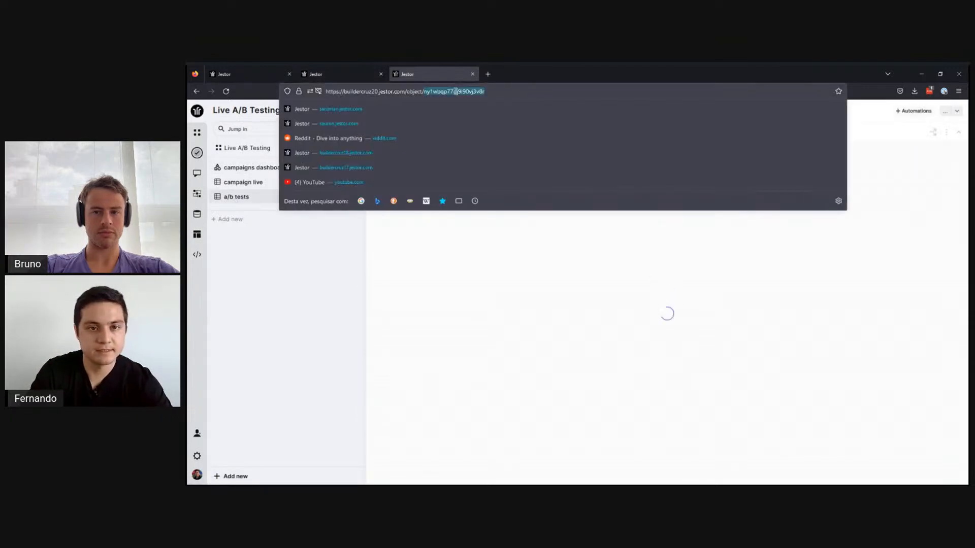
left_click(337, 76)
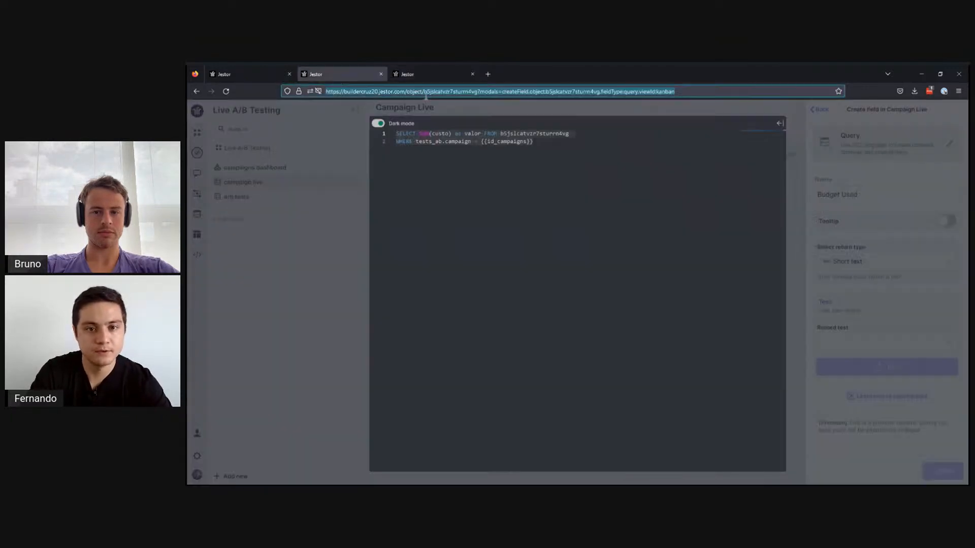
double_click(516, 134)
key("ctrl+v")
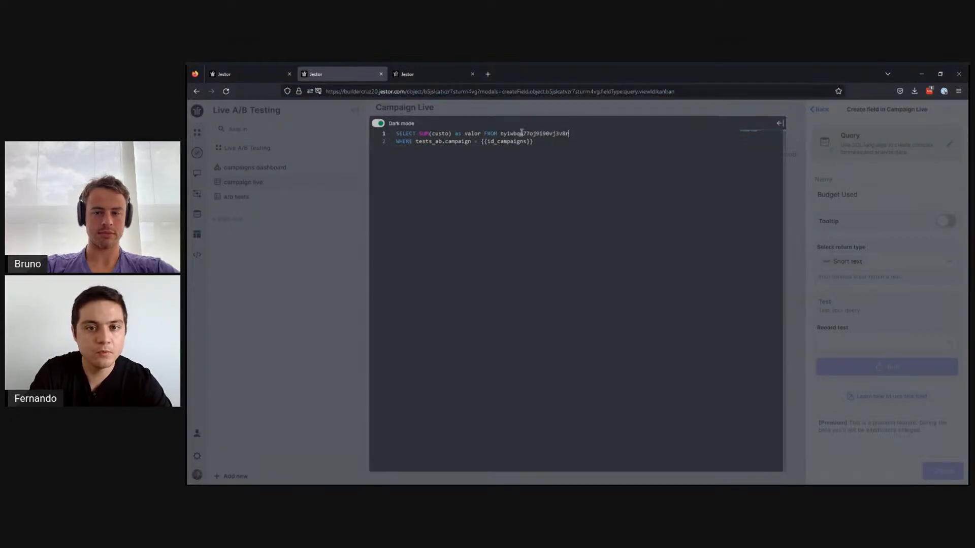
double_click(425, 141)
key("ctrl+v")
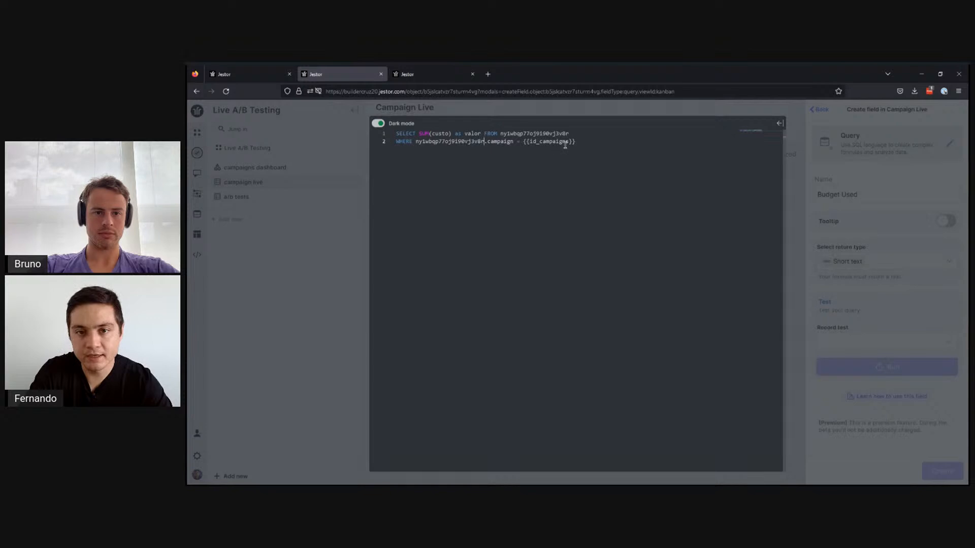
Replace id_campaigns in the WHERE clause with the suggested id_b5jslcatvzr7sturrn4vg field and remove the surplus curly braces.
double_click(450, 91)
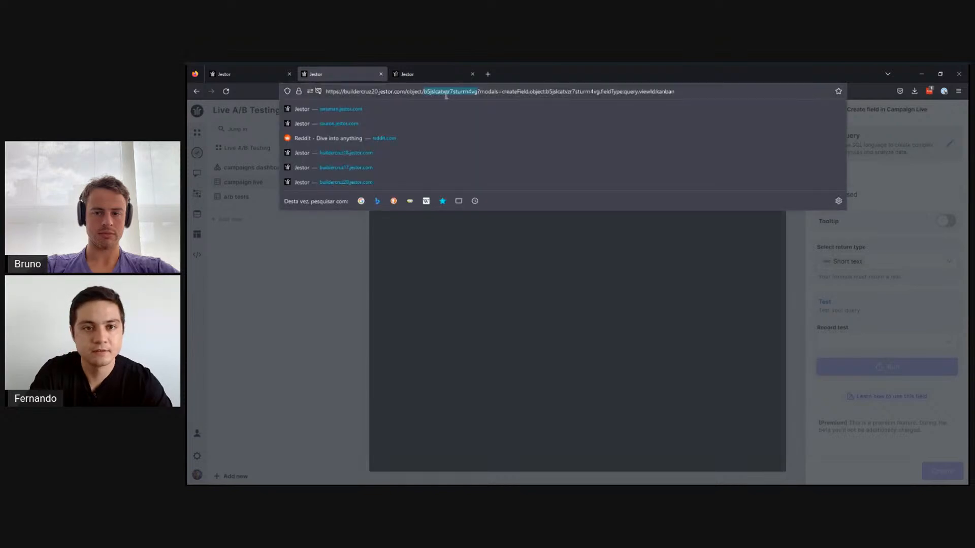
left_click(566, 216)
double_click(552, 144)
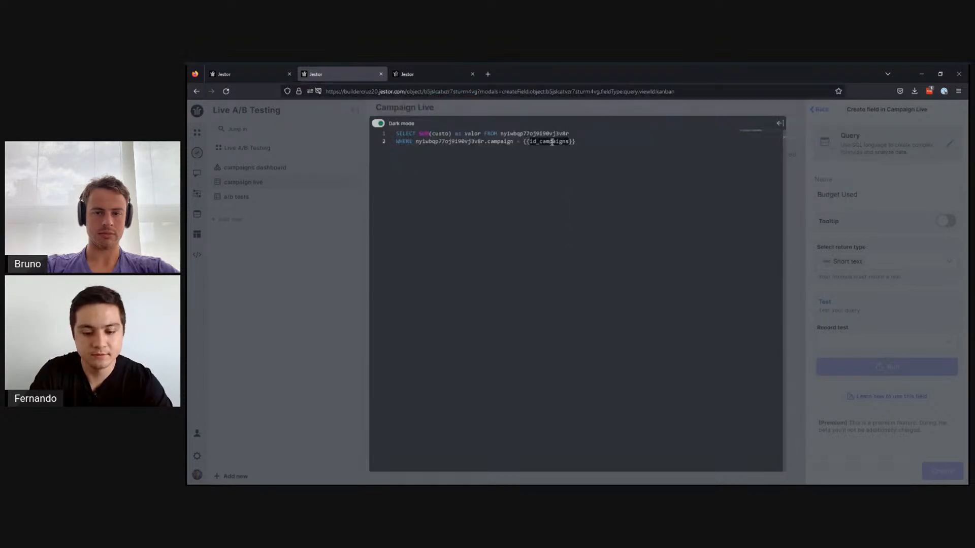
key("BackSpace")
type("id")
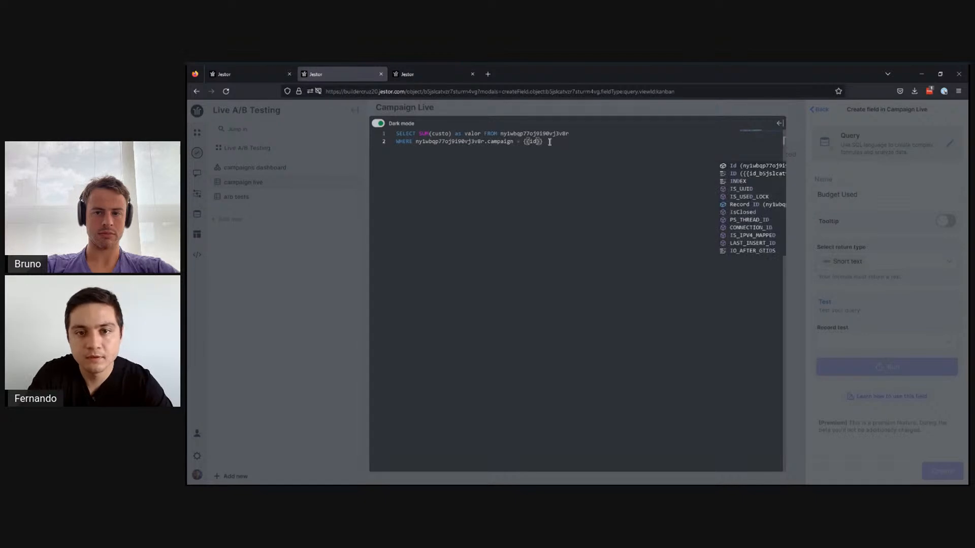
left_click(755, 175)
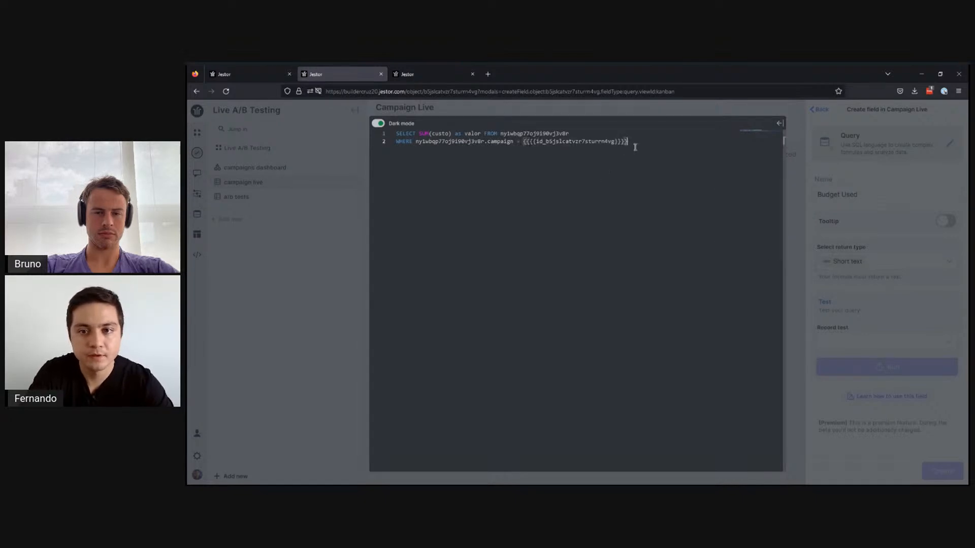
key("BackSpace")
key("BackSpace")
key("BackSpace")
key("BackSpace")
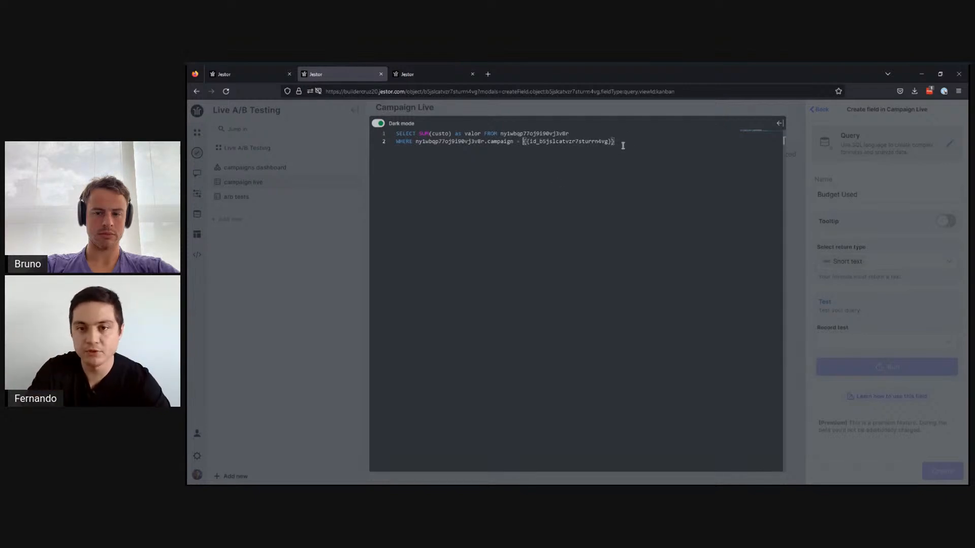
left_click(610, 142)
left_click(527, 142)
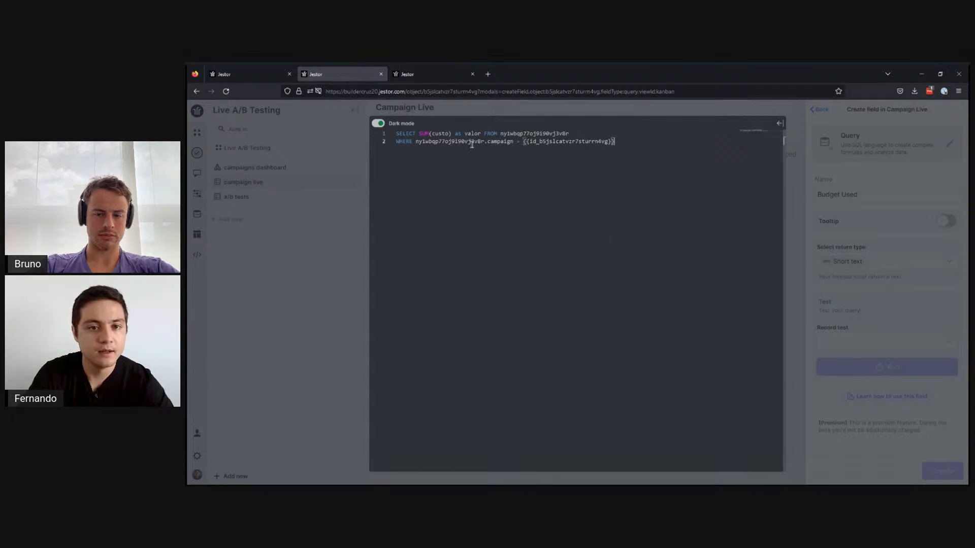
Change the summed column to cost and the alias to amount, and close the expanded SQL editor.
left_click(441, 133)
key("BackSpace")
key("BackSpace")
key("BackSpace")
key("BackSpace")
key("BackSpace")
type("cost")
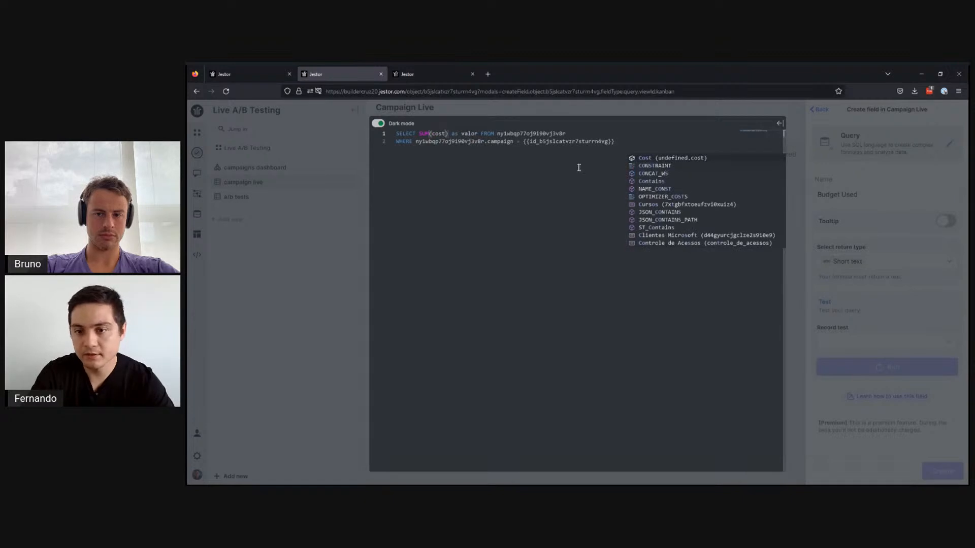
left_click(469, 134)
type("amount")
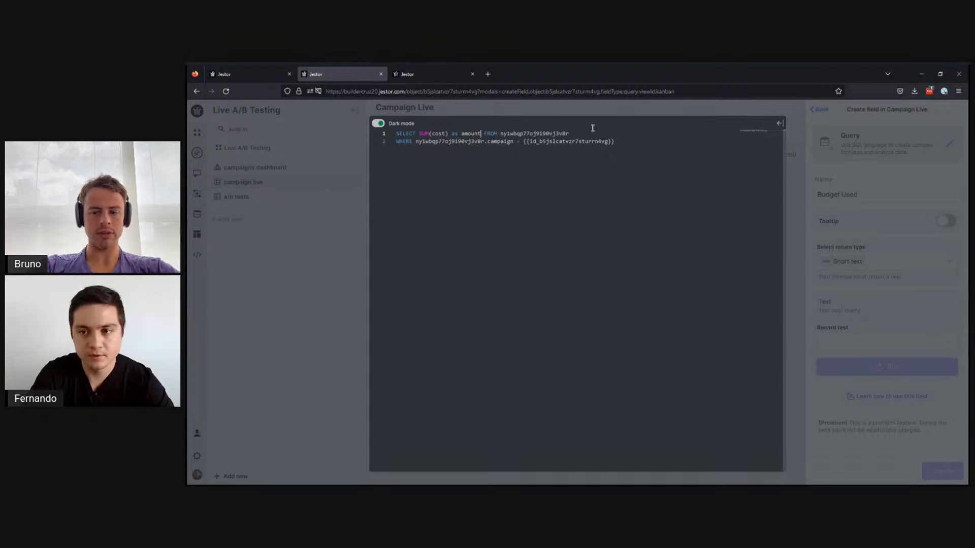
left_click(933, 197)
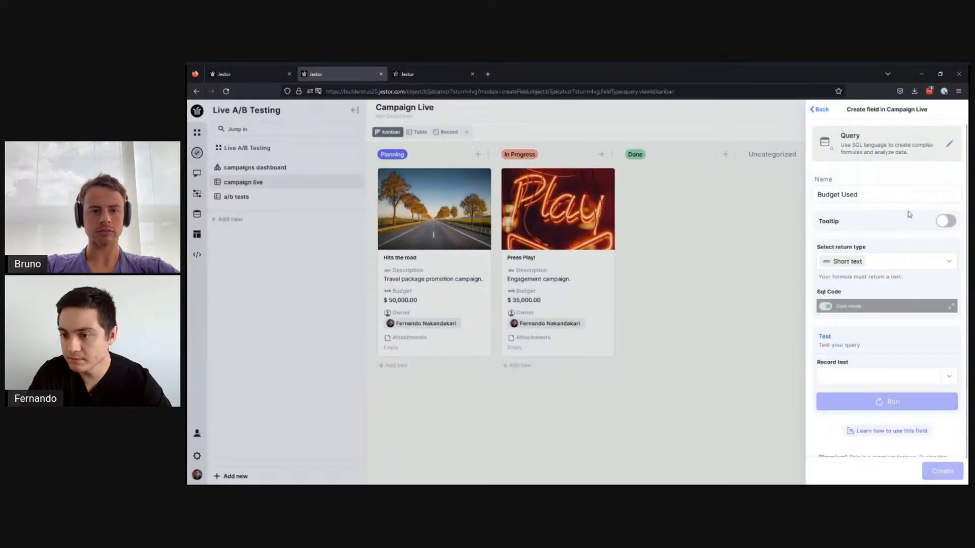
Set the Budget Used field's return type to Currency with the symbol $.
left_click(904, 263)
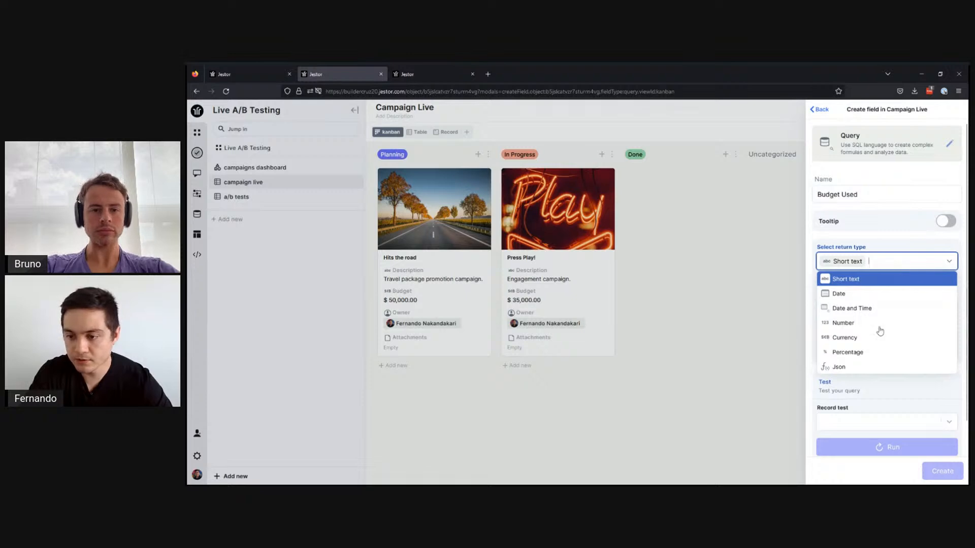
left_click(874, 342)
left_click(867, 305)
scroll(900, 286, "down", 1)
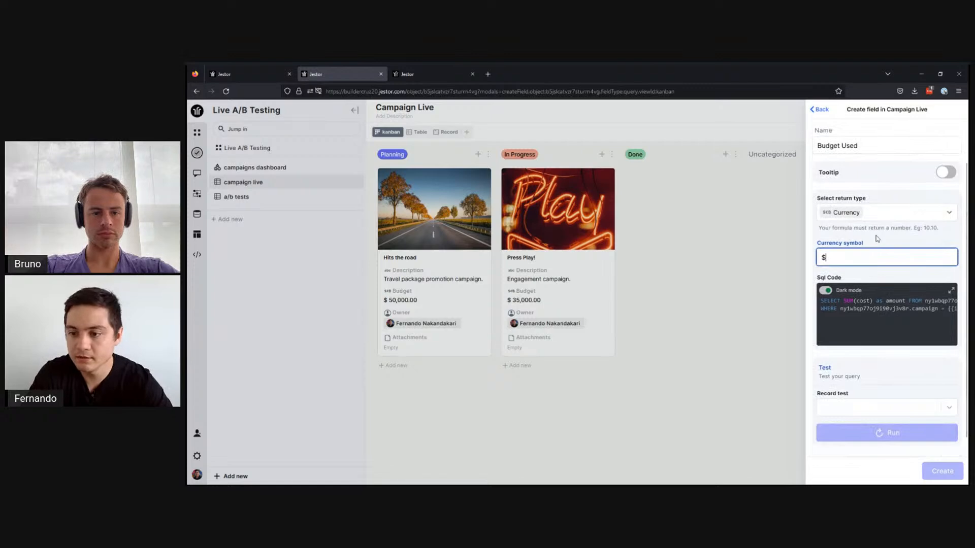
Test the query on the "Hits the road" record and create the Budget Used field.
left_click(887, 407)
left_click(861, 425)
scroll(843, 385, "down", 1)
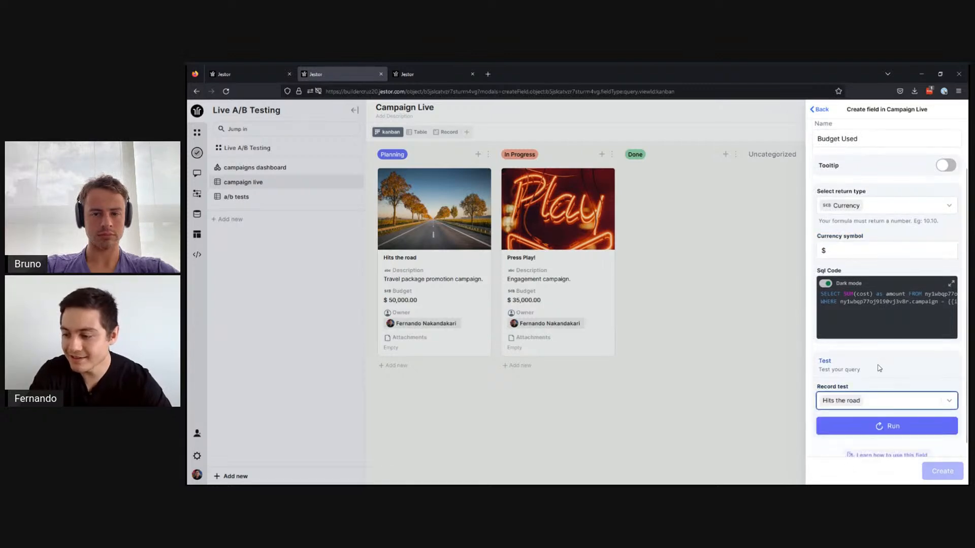
left_click(859, 385)
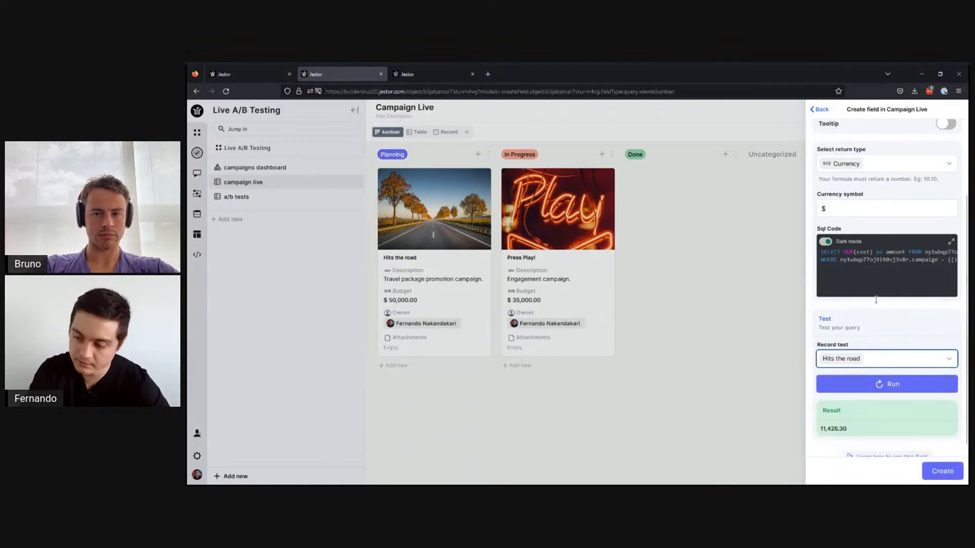
scroll(886, 355, "down", 2)
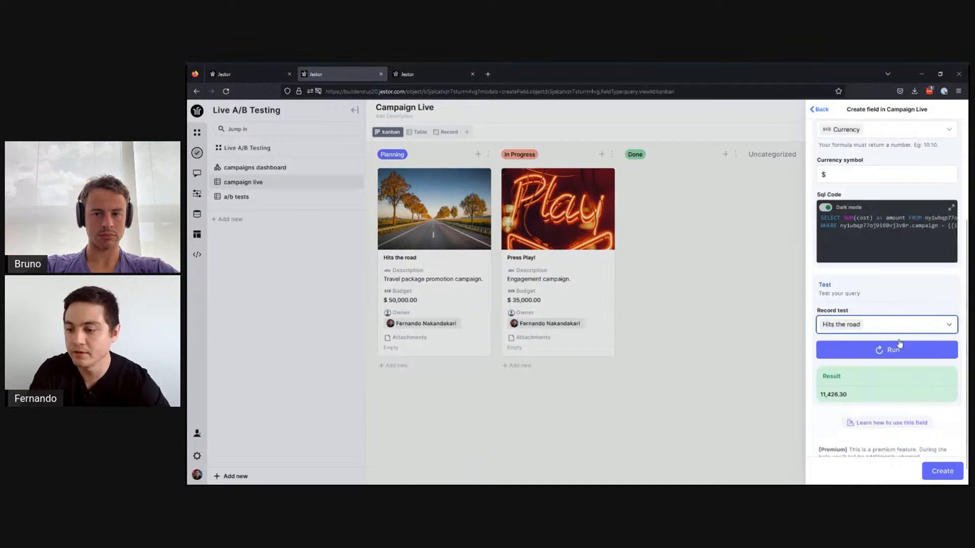
left_click(948, 471)
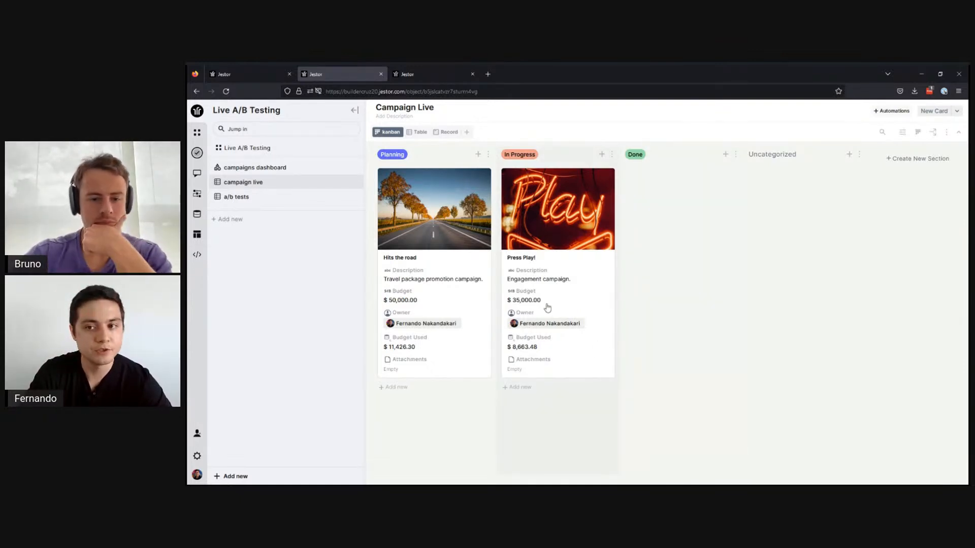
Clear the "Hits the road" filter on the Campaigns Dashboard and compare it with the finished app's dashboard.
left_click(289, 167)
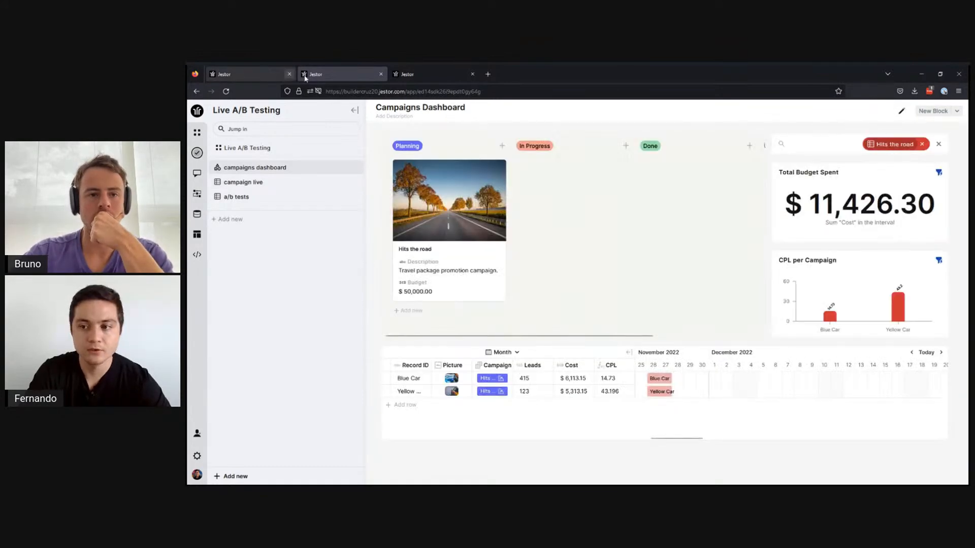
left_click(922, 144)
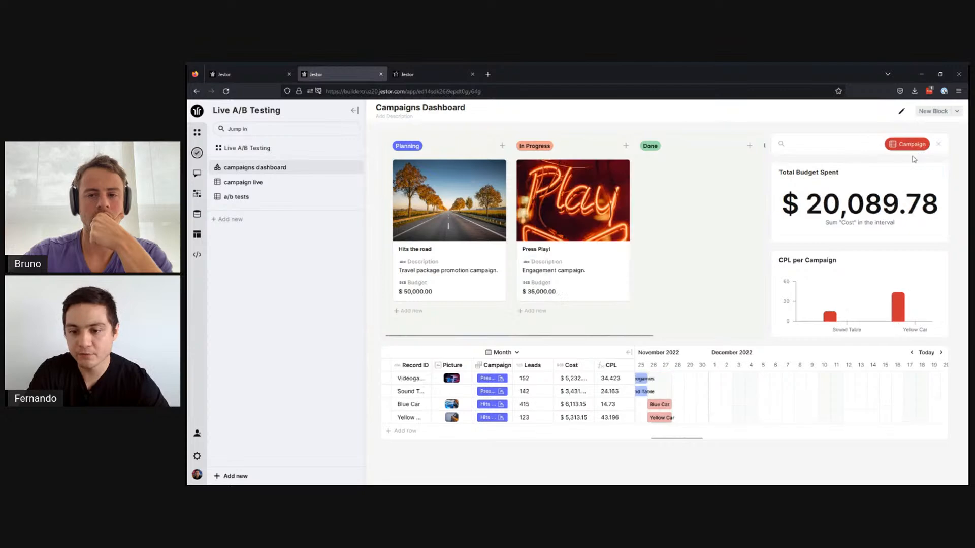
left_click(249, 73)
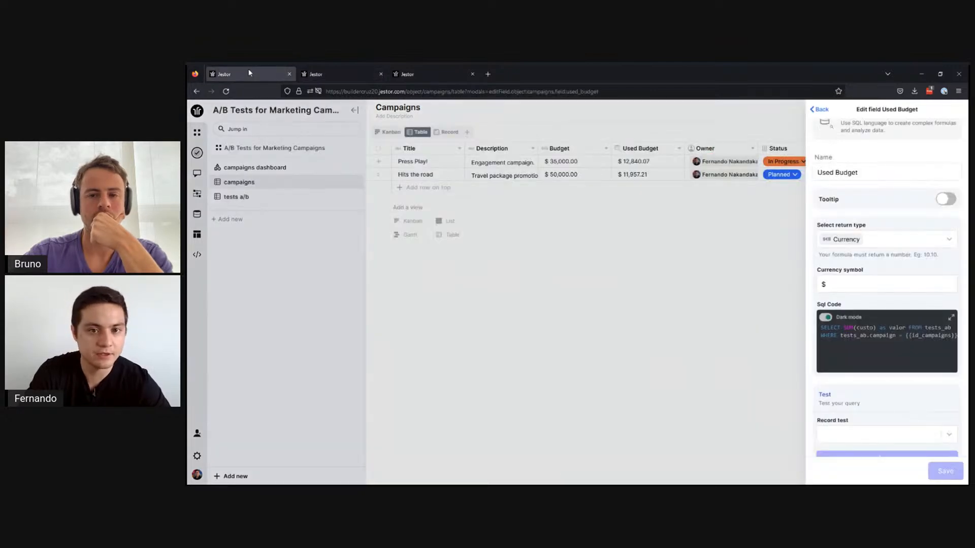
left_click(463, 307)
left_click(263, 170)
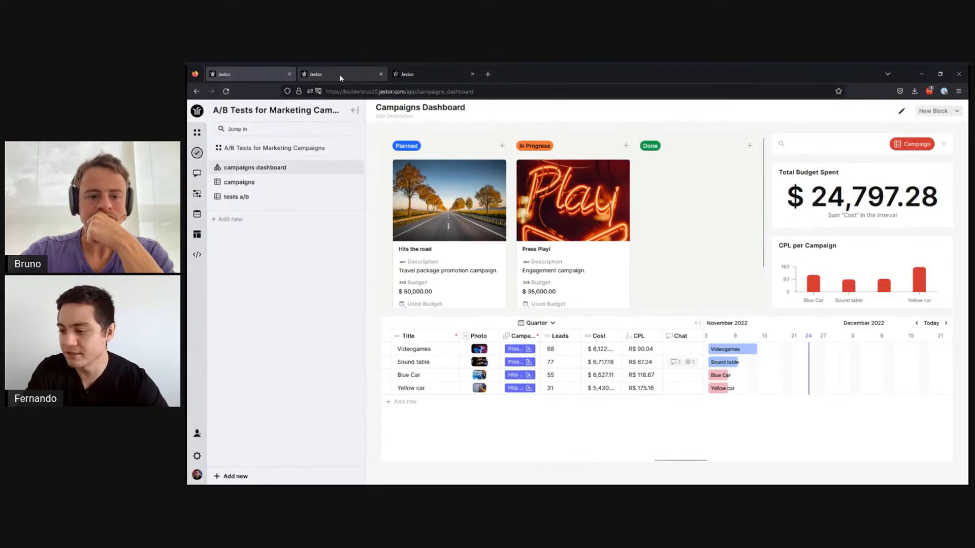
left_click(339, 74)
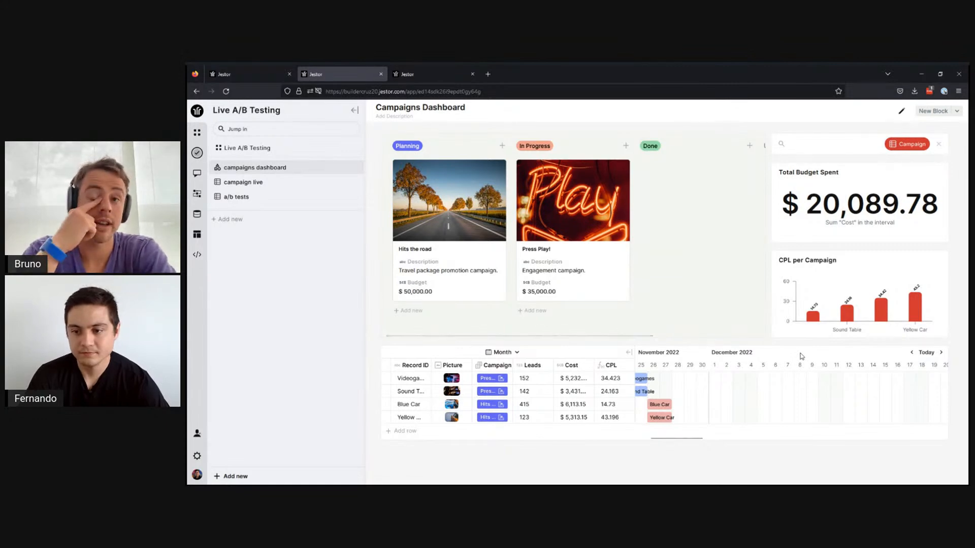
Extend the timeline bars of Videogames and Sound Table to about November 17–26, and Blue Car and Yellow Car to about November 26–December 6.
left_click_drag(666, 439, 653, 442)
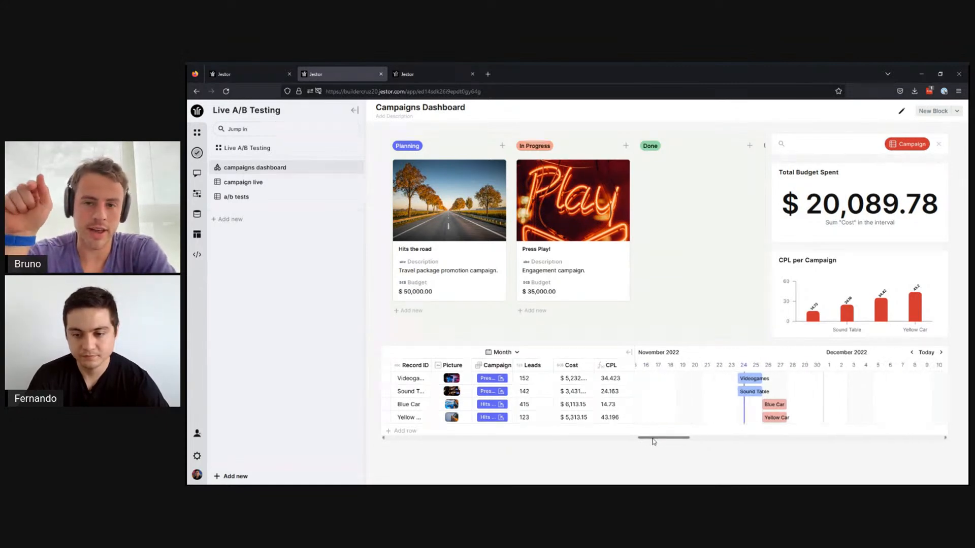
left_click_drag(750, 384, 896, 404)
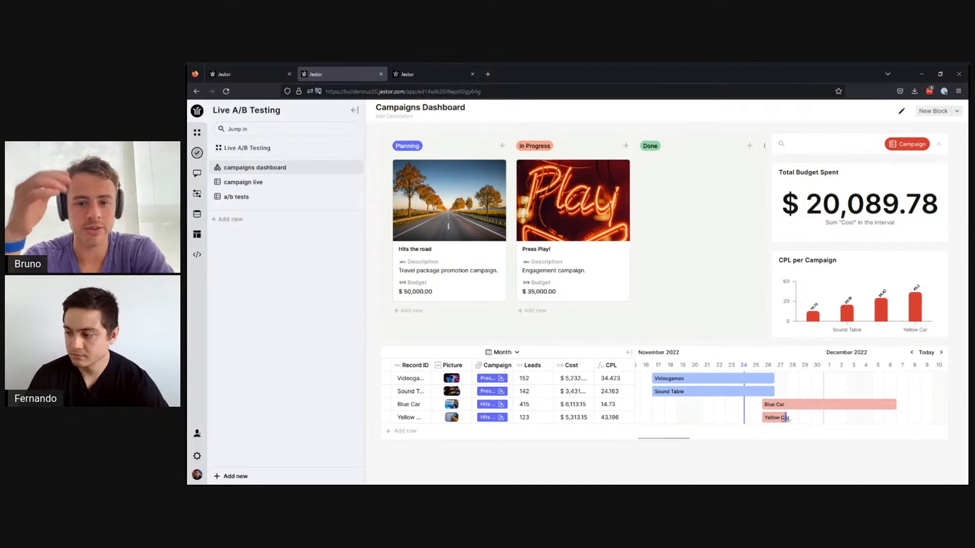
left_click_drag(786, 418, 896, 419)
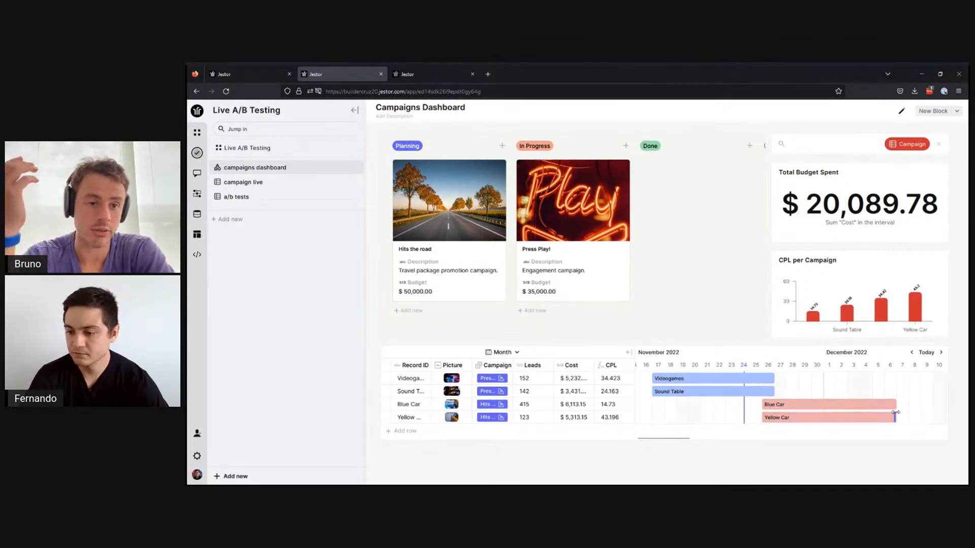